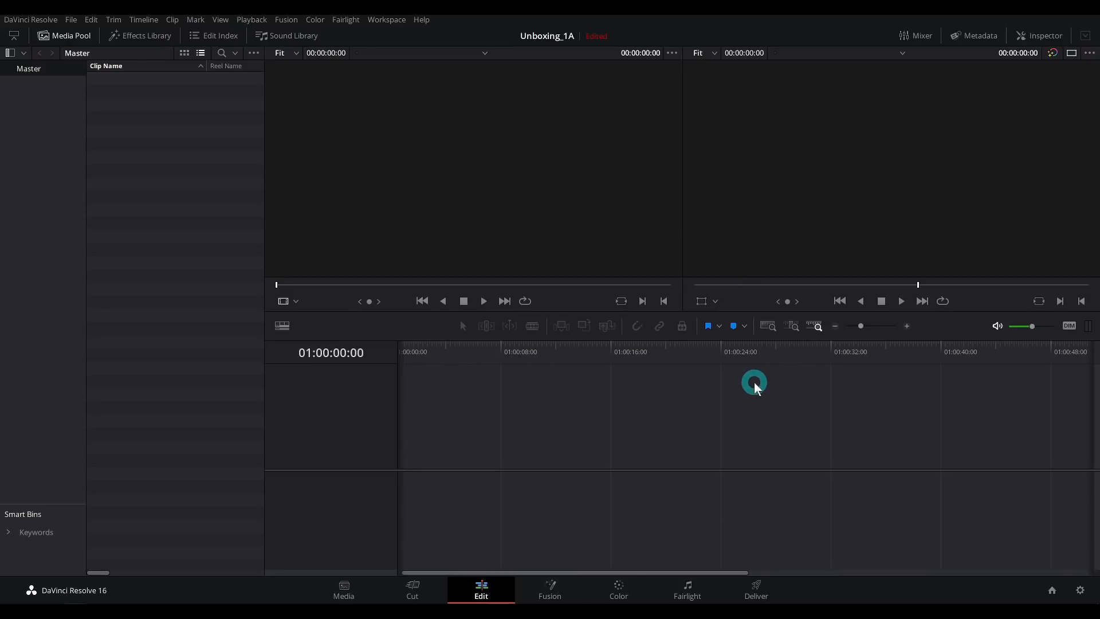
Import Unboxing_Aud.wav and Unboxing_Vid.mov from the Workfiles folder into the media pool, changing the timeline frame rate to match.
key(alt+Tab)
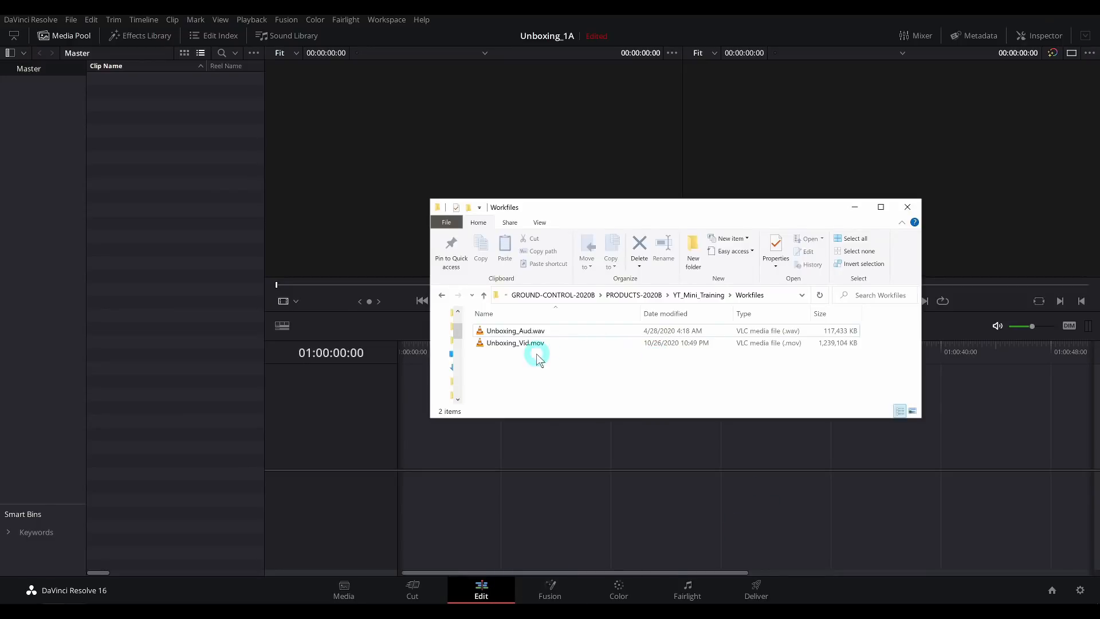
drag(557, 360, 160, 172)
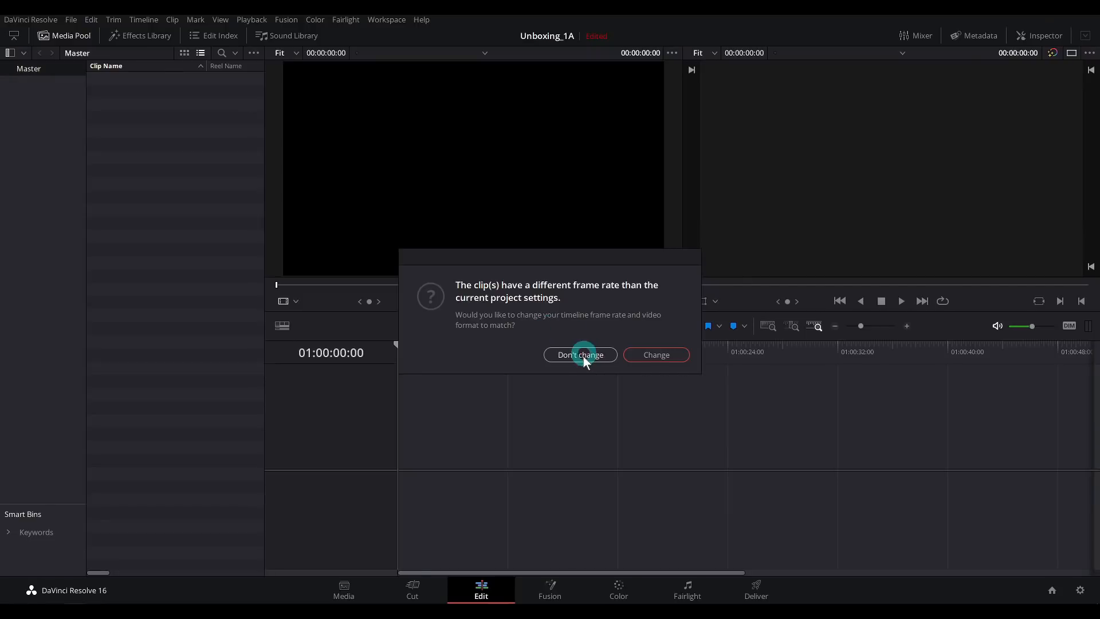
click(648, 361)
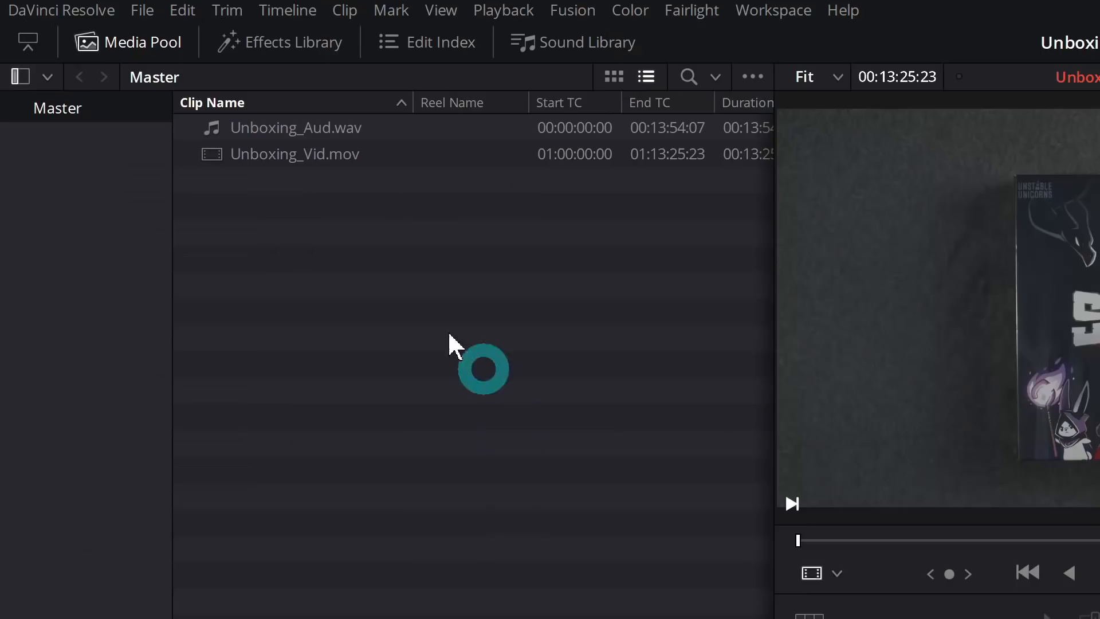
scroll(471, 137, right, 10)
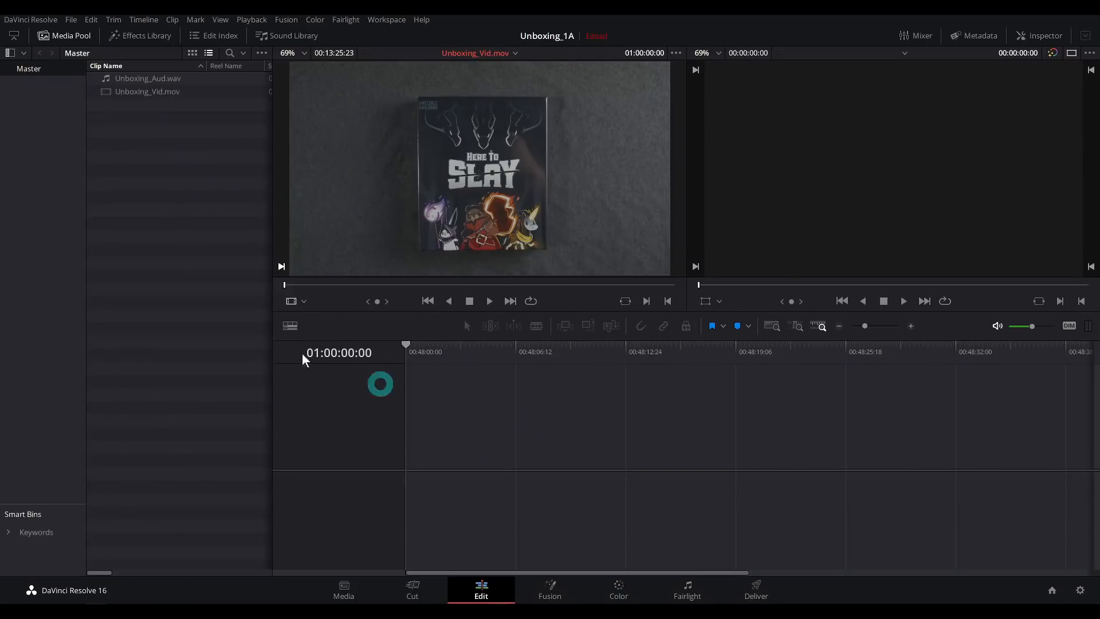
Create a new timeline named Timeline 1 from the Unboxing_Vid.mov clip with one video and one audio track.
click(153, 93)
right_click(155, 96)
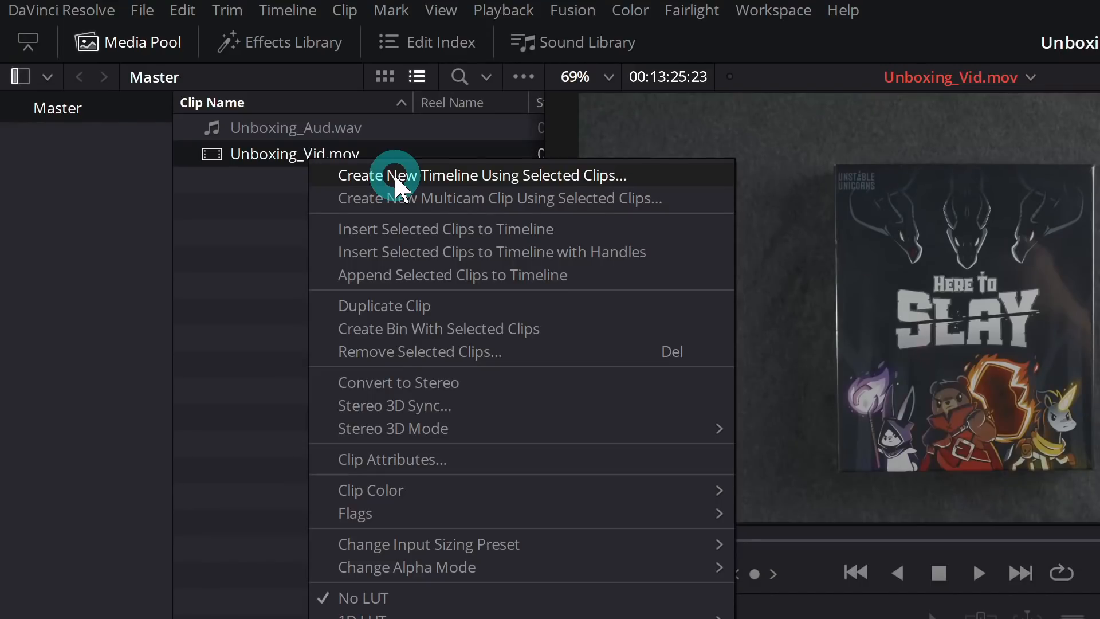
click(396, 180)
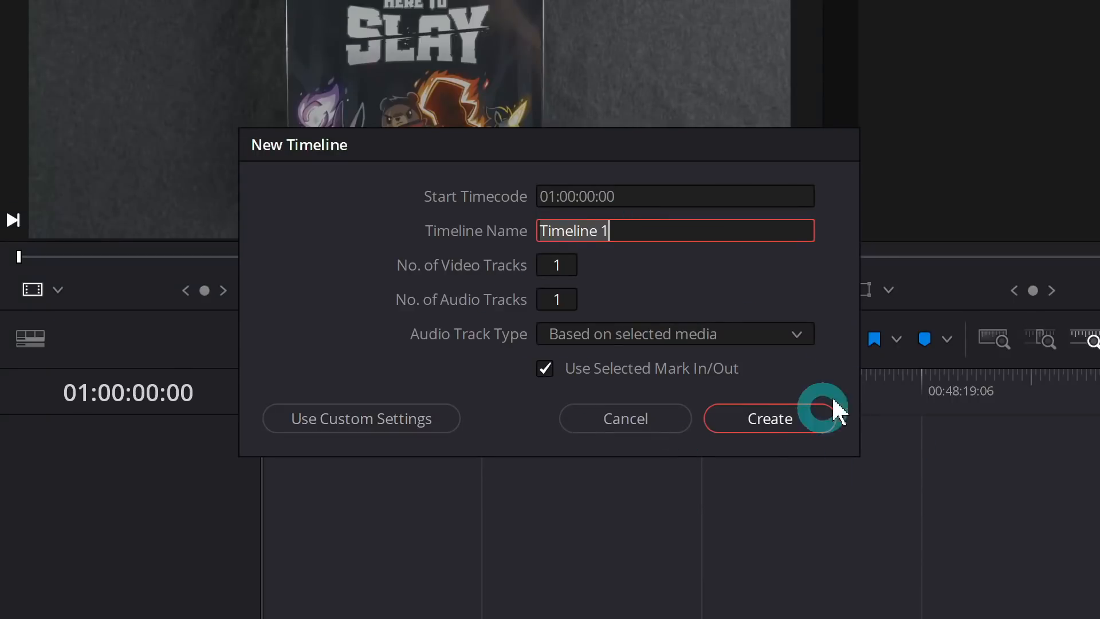
click(788, 417)
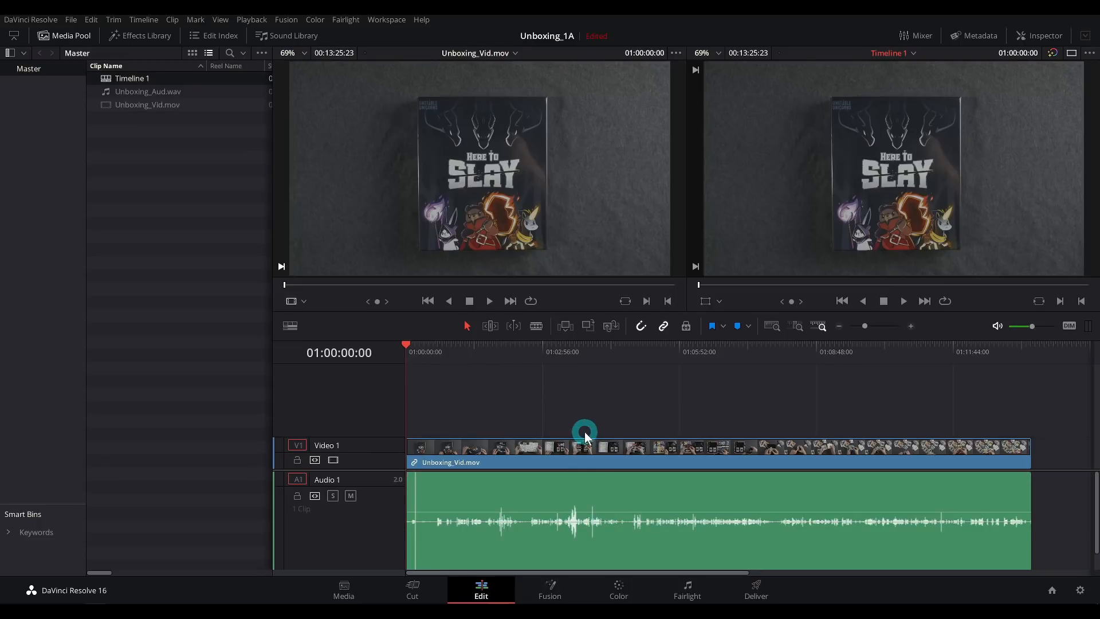
Delete the Unboxing_Vid.mov video and audio from Timeline 1.
drag(500, 395, 683, 520)
key(Delete)
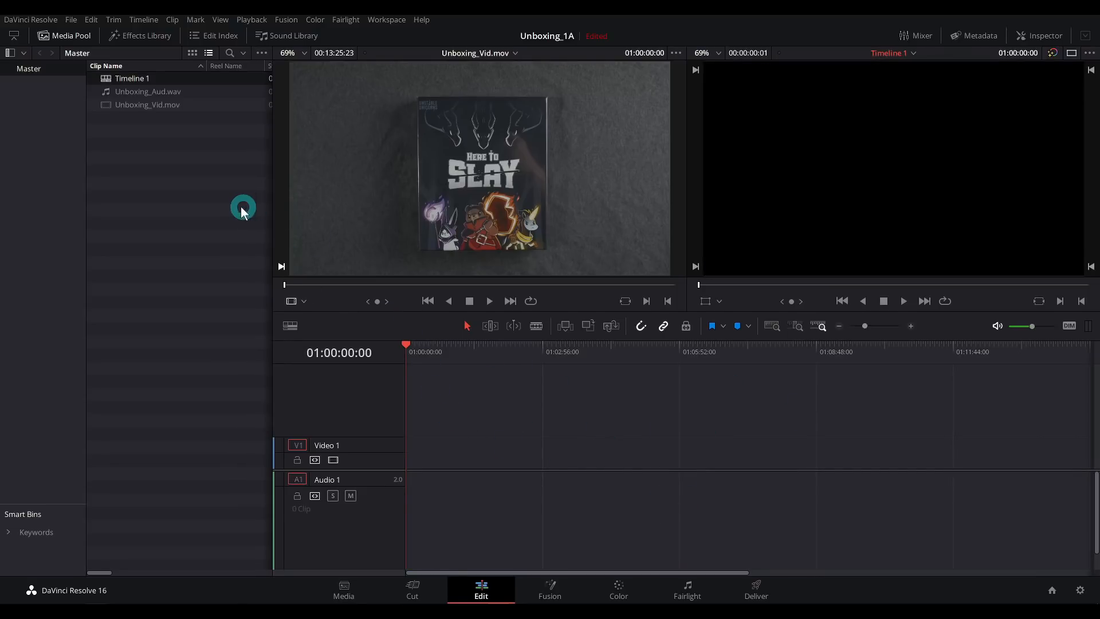
Play a short section of Unboxing_Vid.mov and one of Unboxing_Aud.wav to compare their sound.
click(147, 109)
click(366, 284)
key(space)
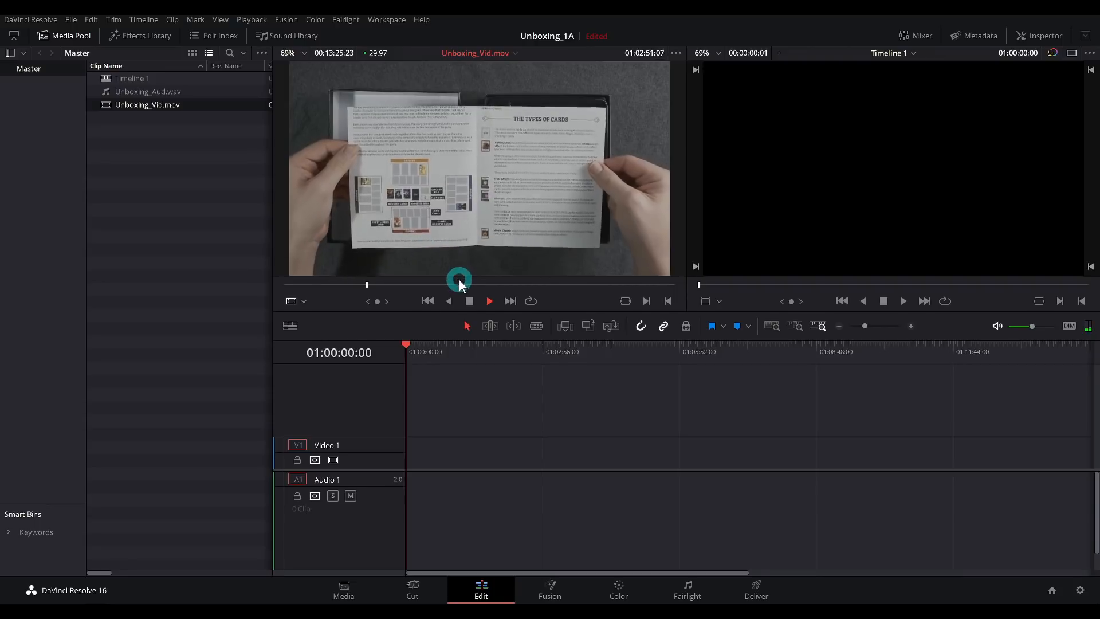
key(space)
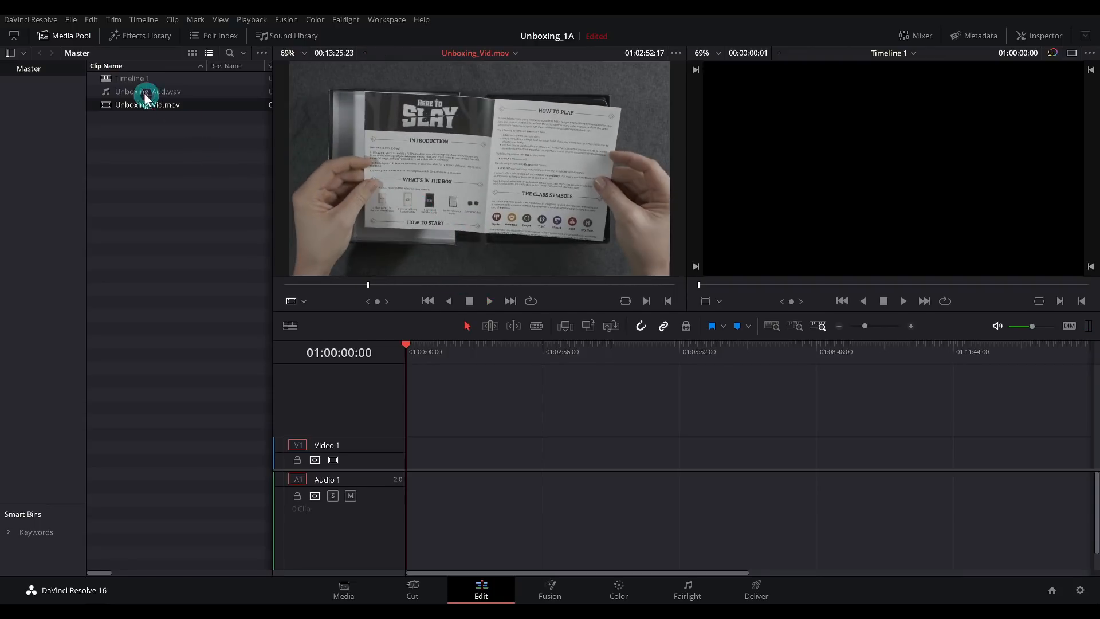
double_click(115, 93)
click(386, 75)
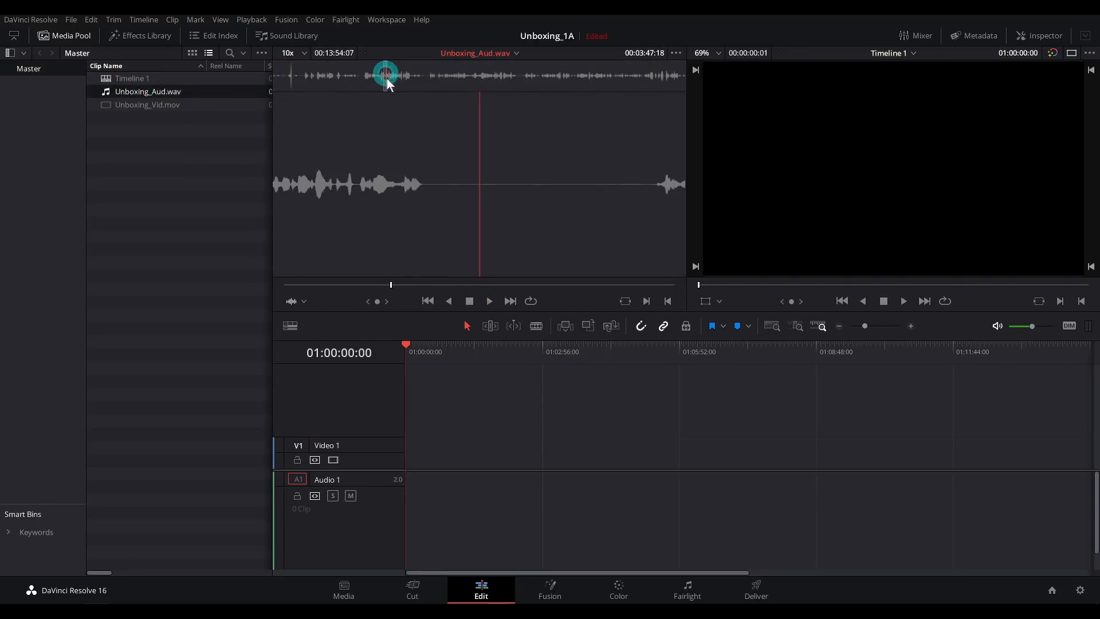
key(space)
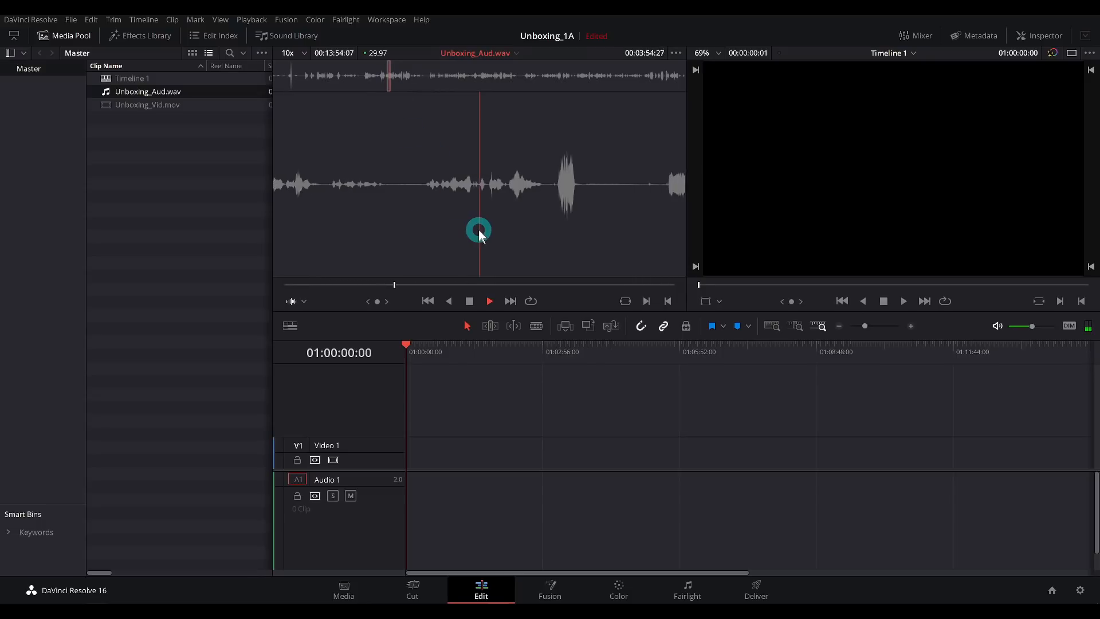
key(space)
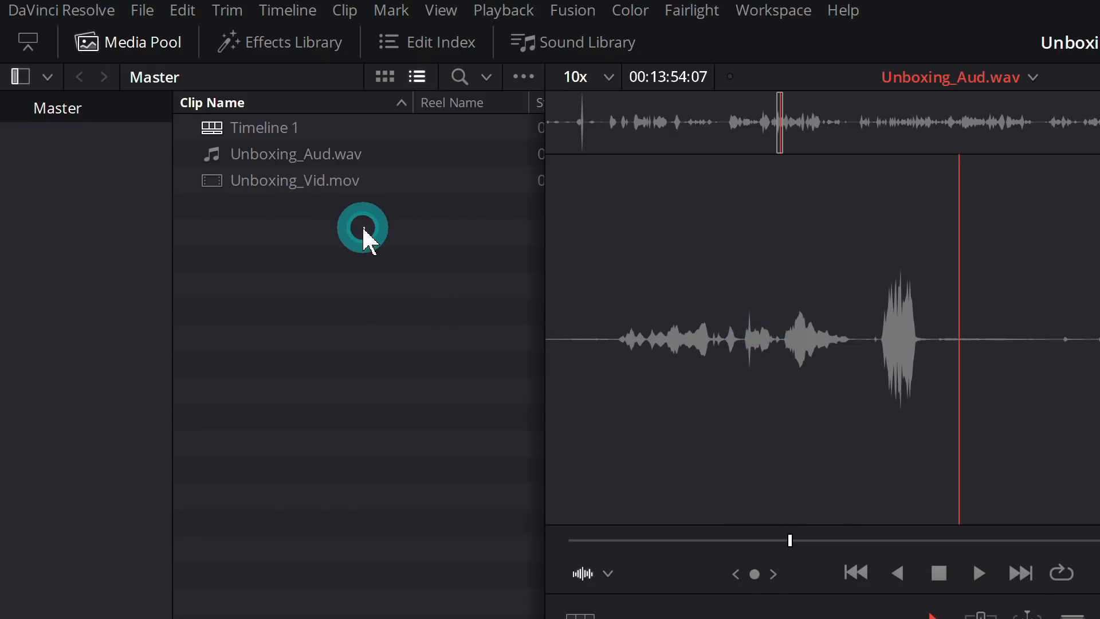
Auto-sync Unboxing_Aud.wav with Unboxing_Vid.mov in the media pool based on waveform.
drag(380, 248, 280, 182)
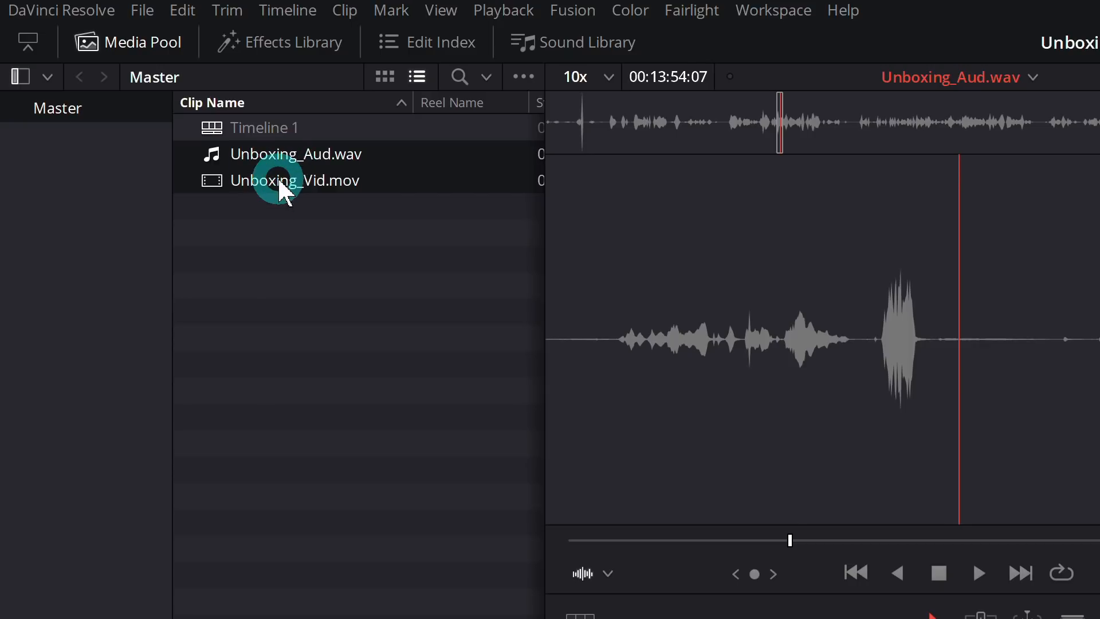
right_click(280, 182)
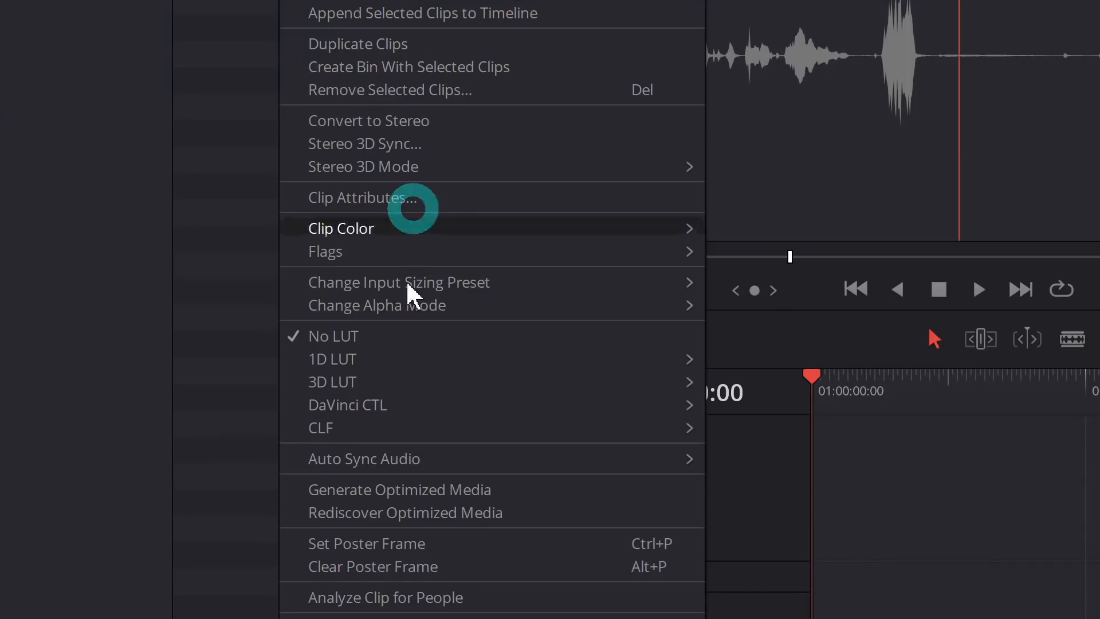
mouse_move(423, 427)
mouse_move(494, 459)
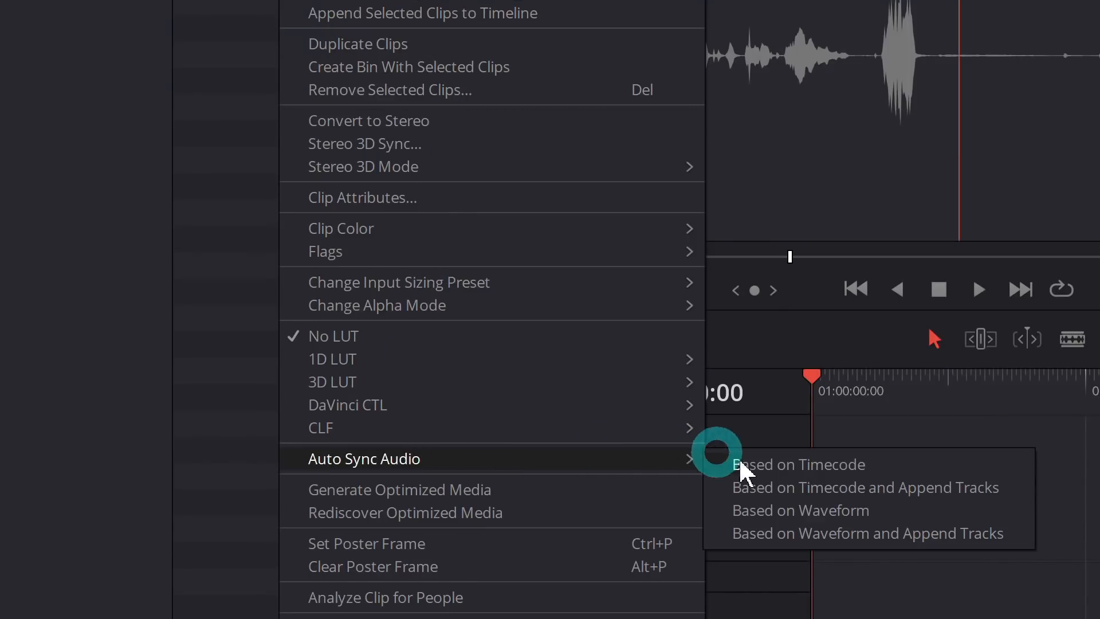
click(819, 511)
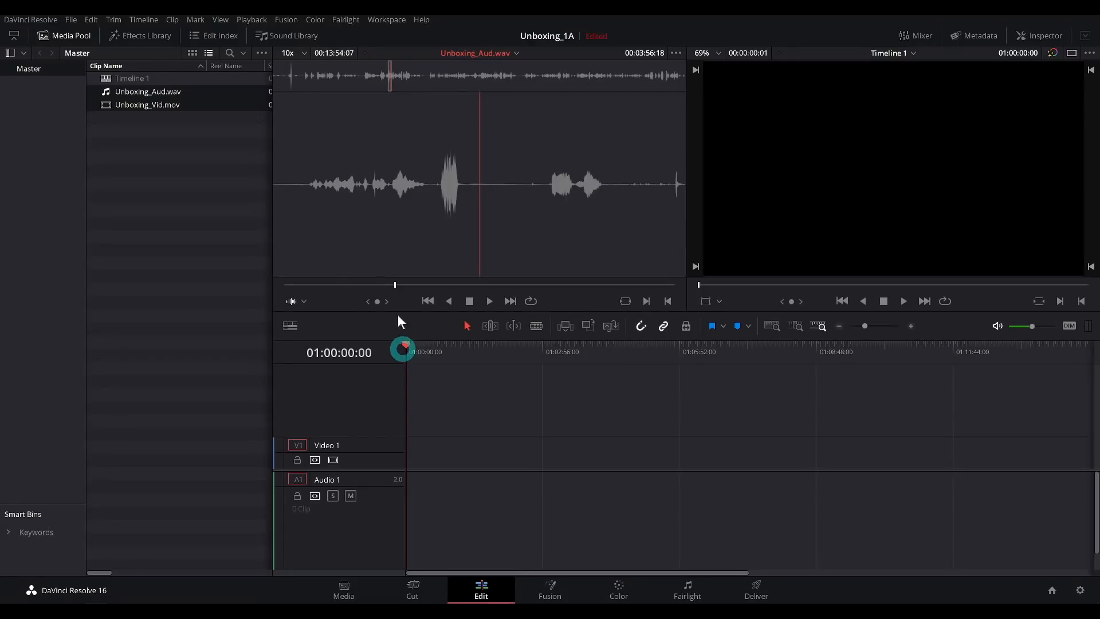
click(223, 206)
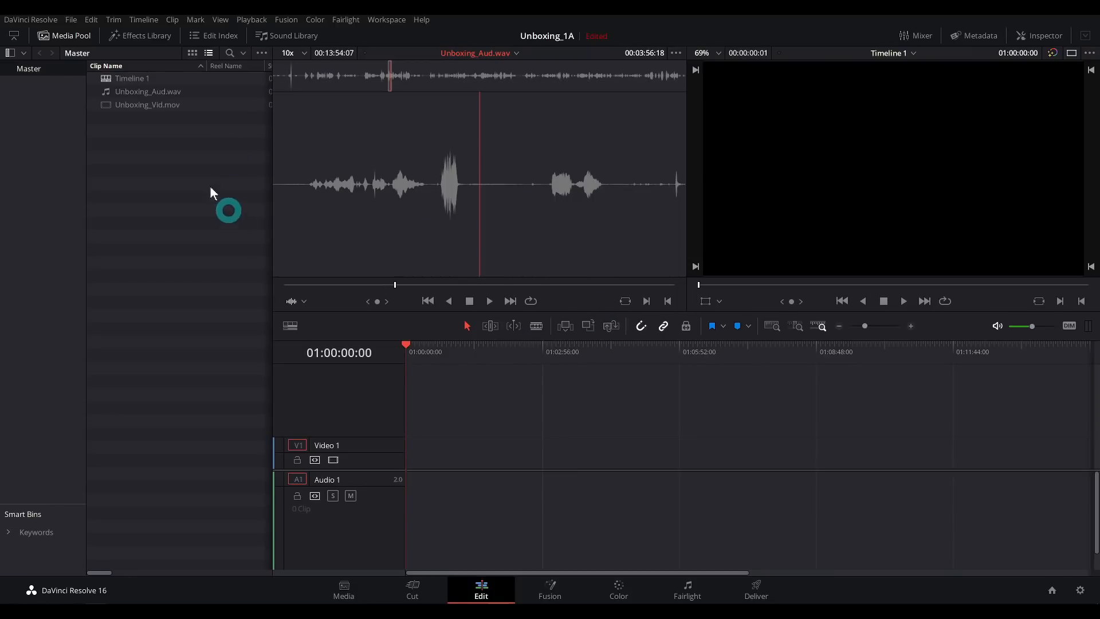
Play a section near the middle of Unboxing_Vid.mov to check the synced audio.
click(109, 109)
click(459, 284)
key(space)
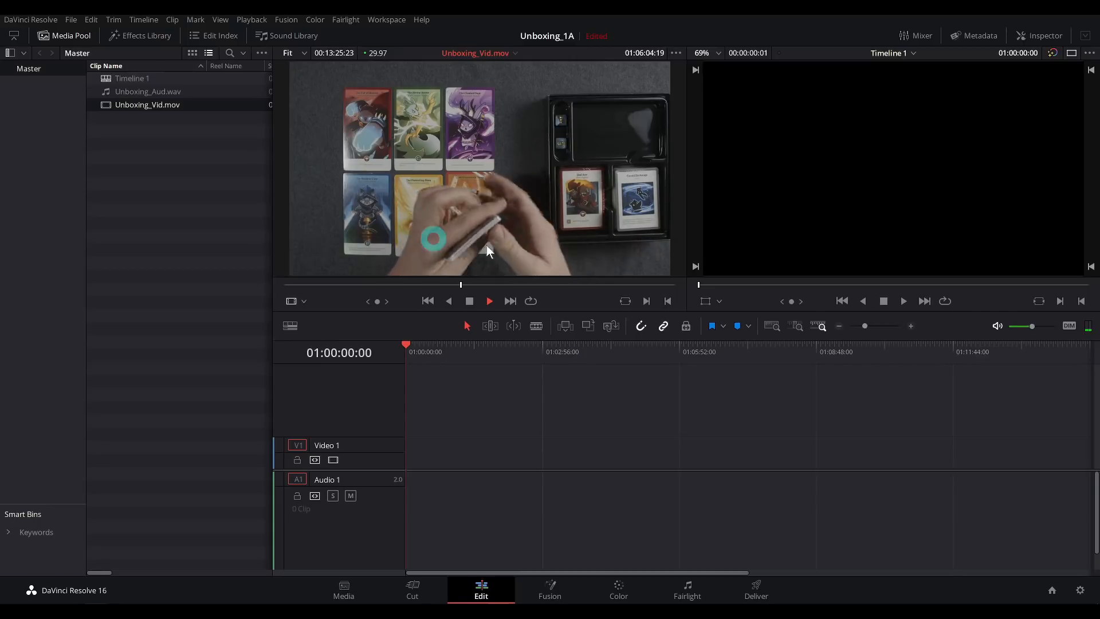
key(space)
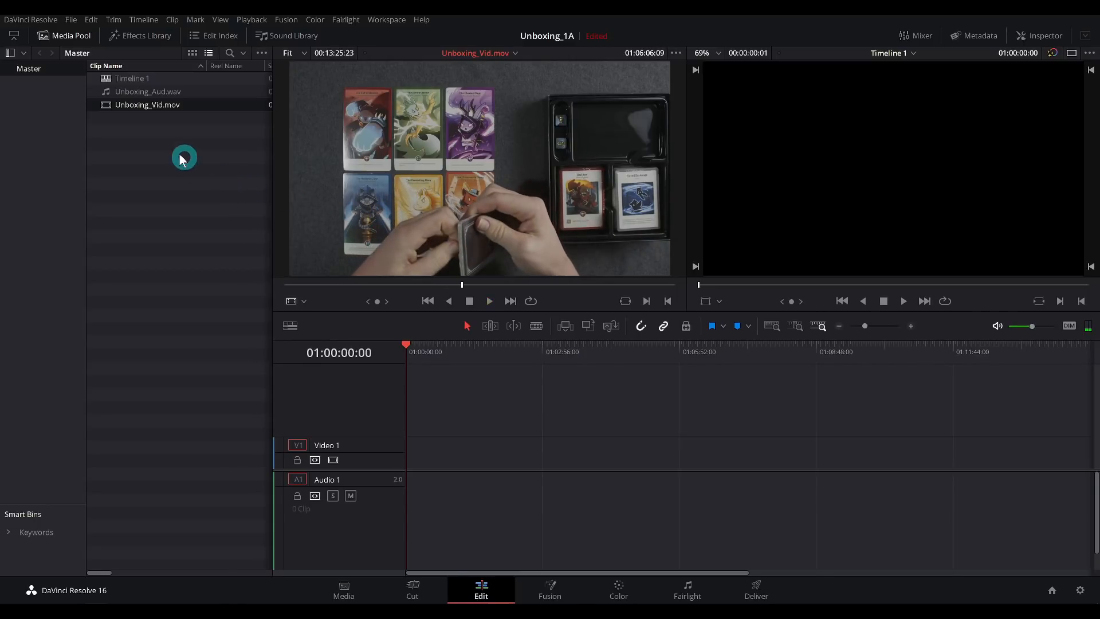
Place the synced Unboxing_Vid.mov clip at the start of Timeline 1 and hide the media pool.
drag(104, 104, 447, 447)
drag(565, 458, 494, 459)
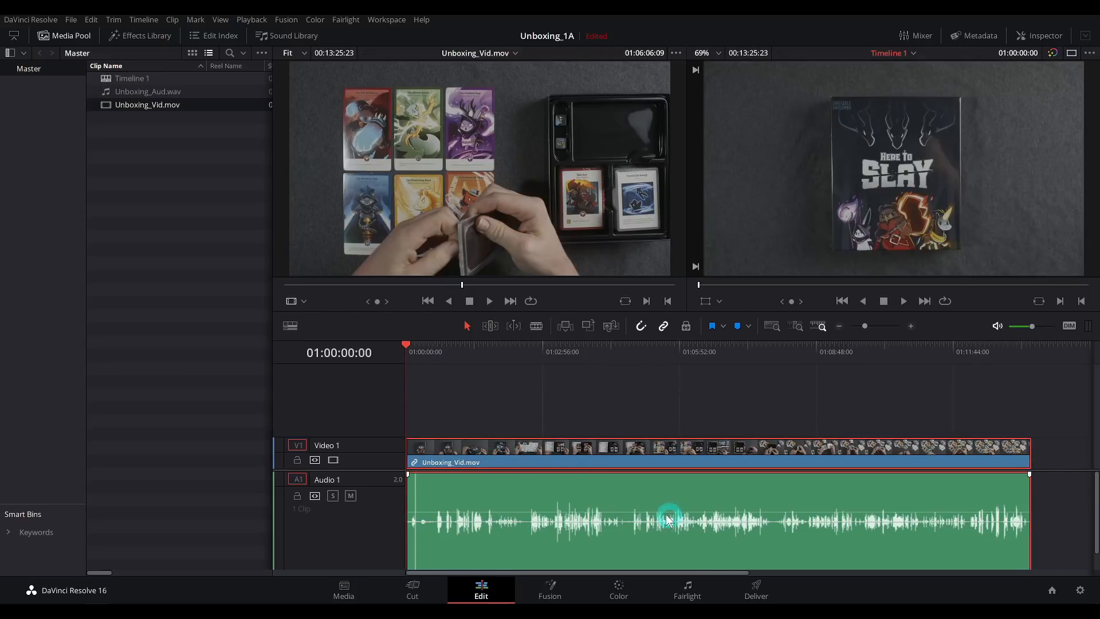
scroll(564, 454, down, 2)
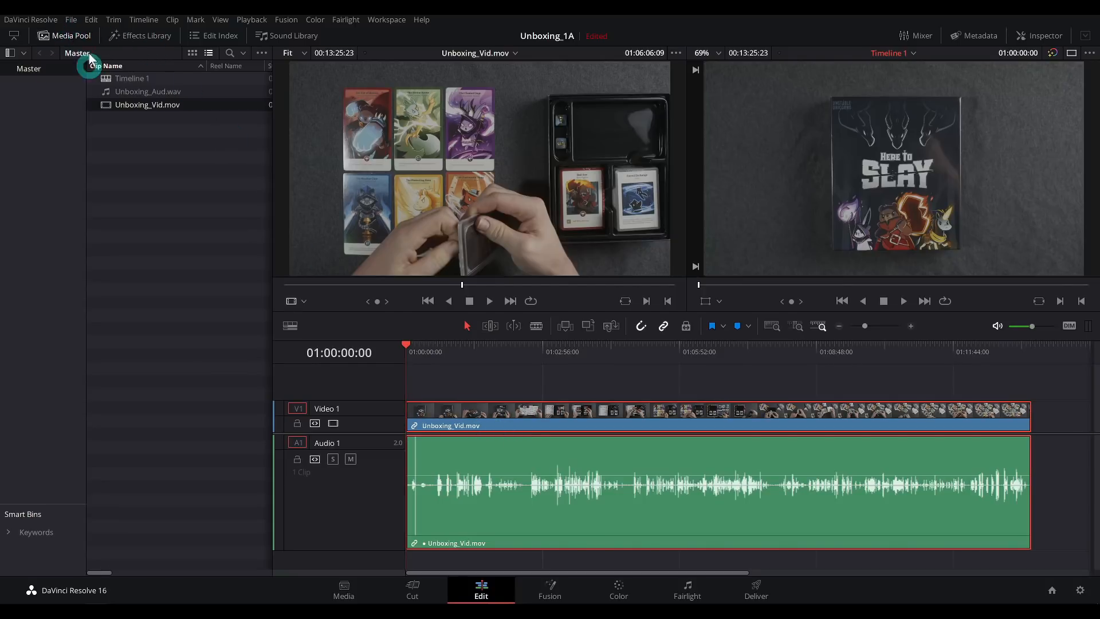
click(56, 39)
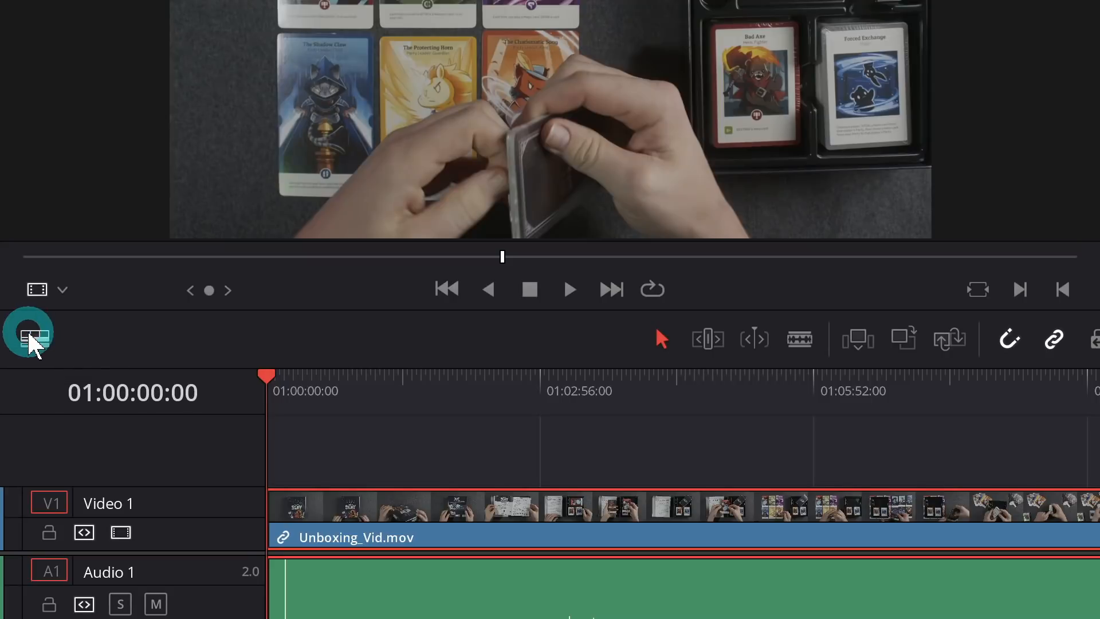
Set the timeline's video view to plain strips without thumbnails and raise the audio track height to its maximum.
click(17, 327)
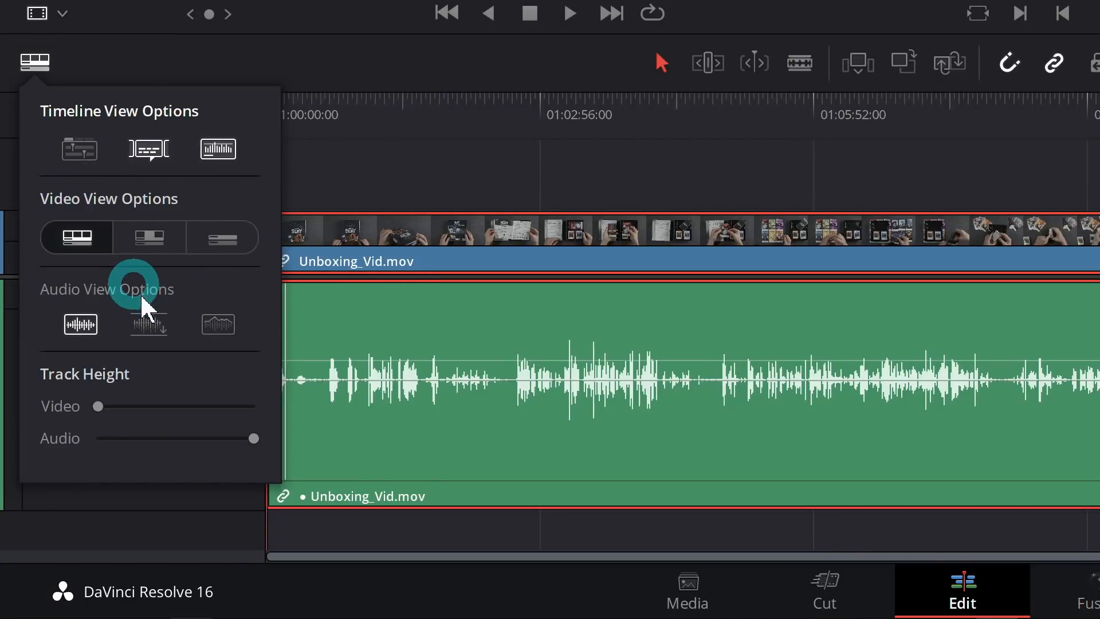
click(224, 243)
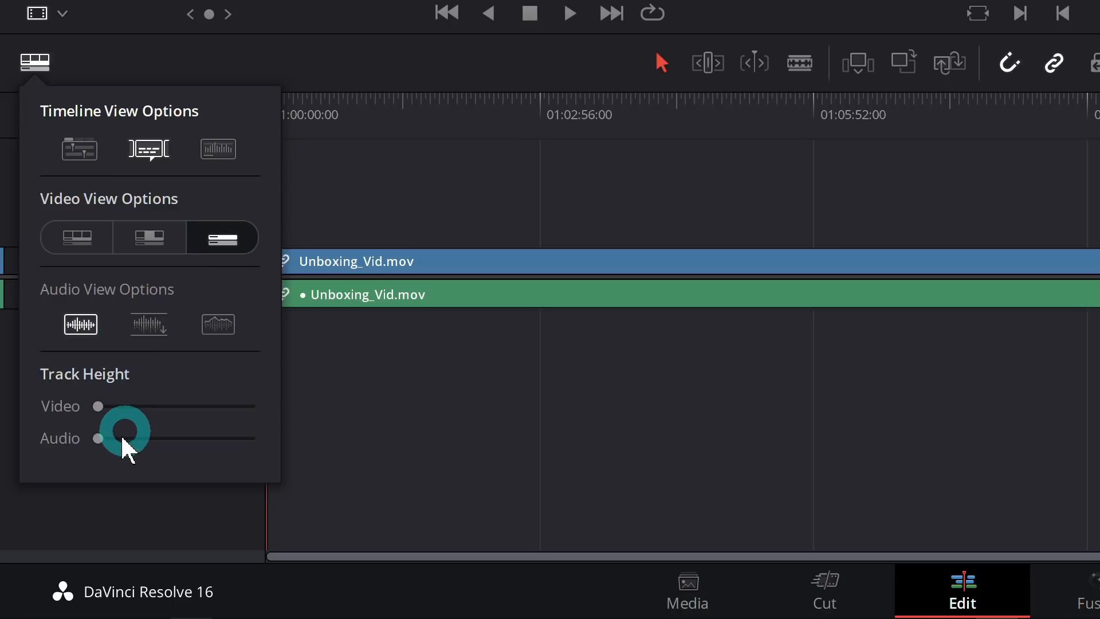
drag(123, 439, 516, 332)
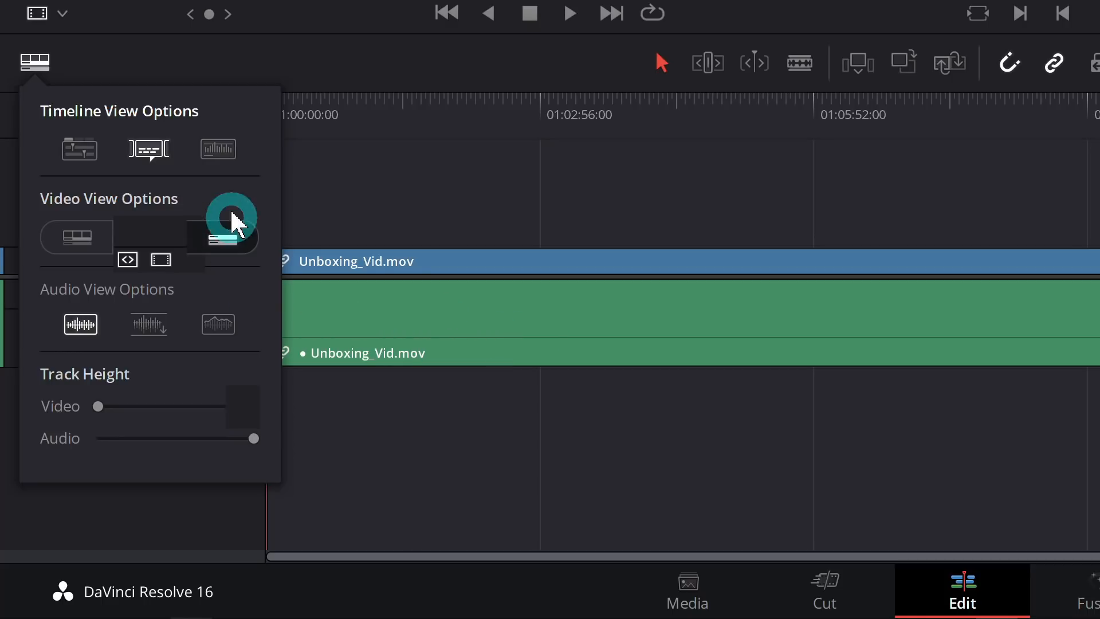
Show audio waveforms on the timeline and turn off the mirrored display so they rise from the track's baseline.
click(219, 150)
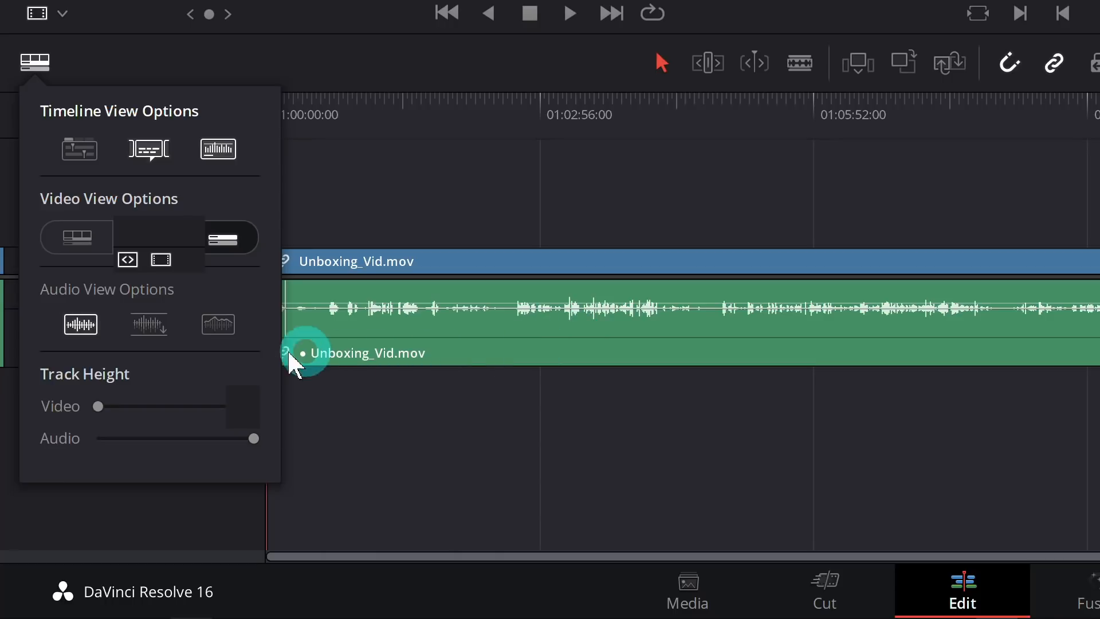
click(83, 330)
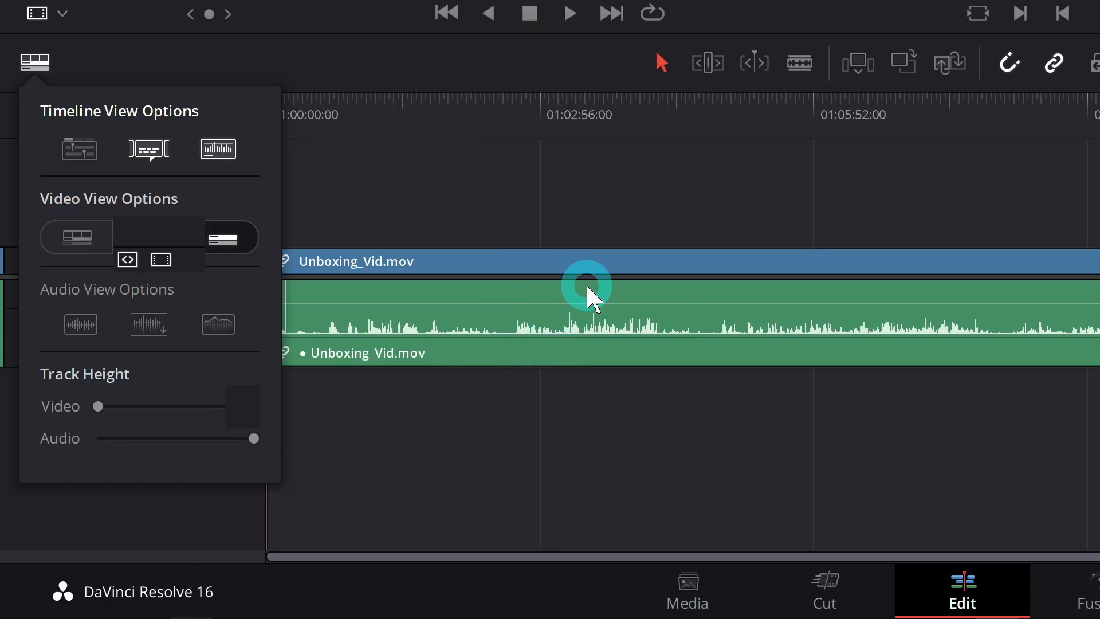
click(45, 63)
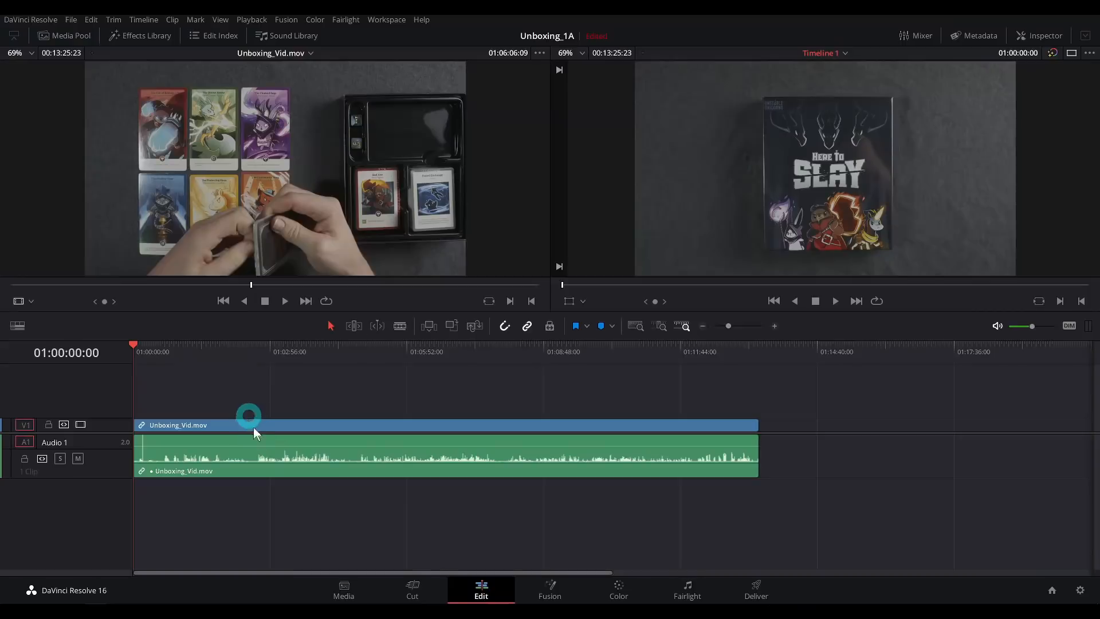
Raise the Unboxing_Vid.mov clip's audio volume to 10.78.
click(247, 464)
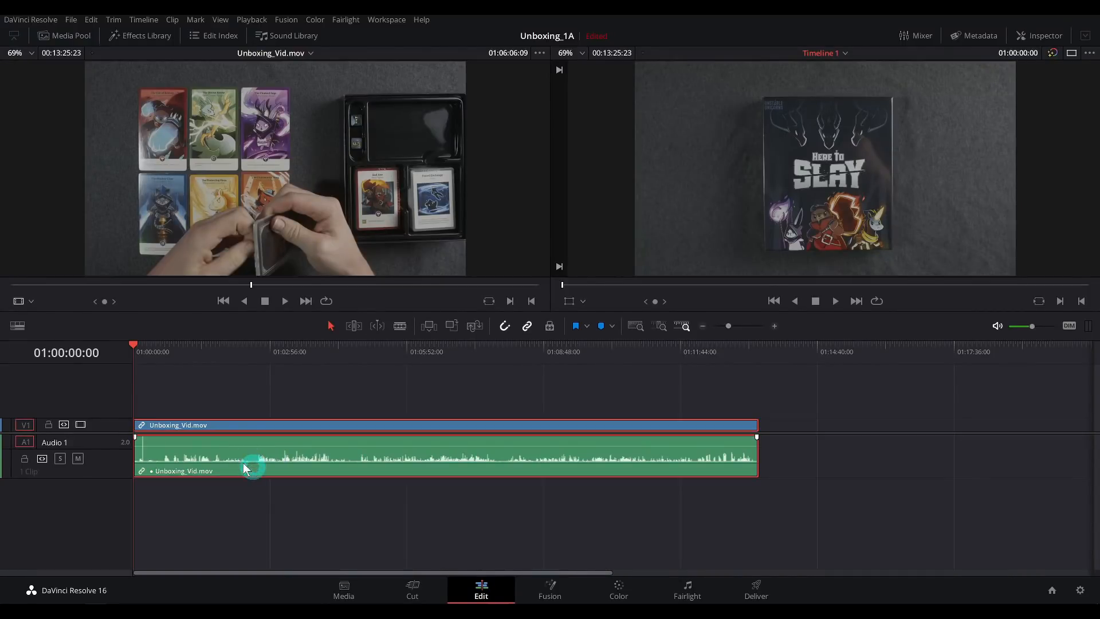
click(1038, 39)
click(1000, 115)
drag(907, 217, 910, 217)
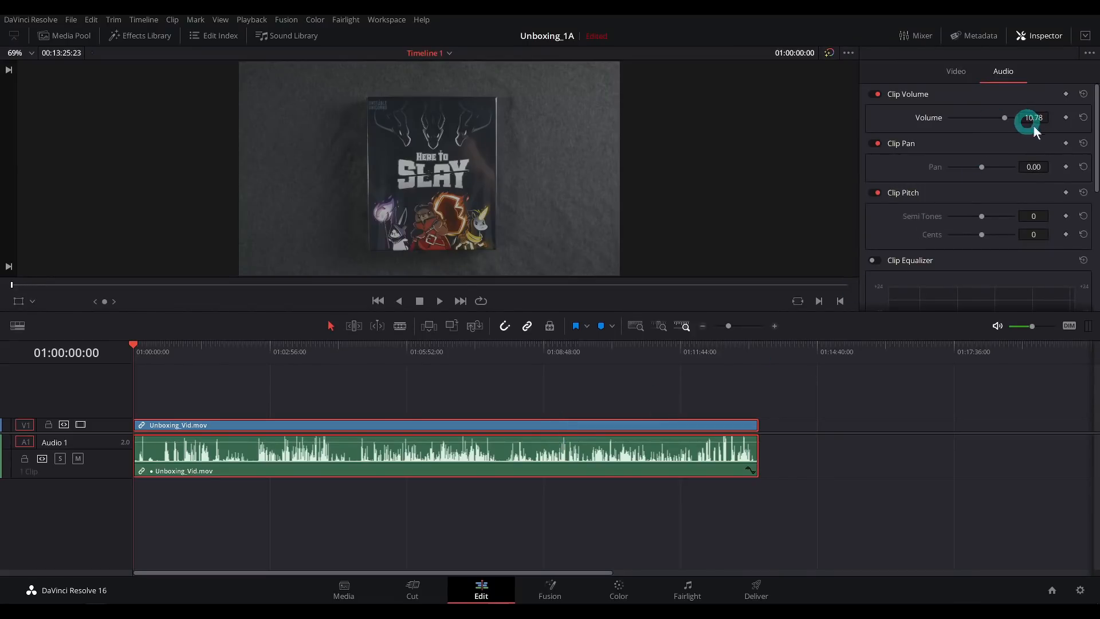
click(374, 398)
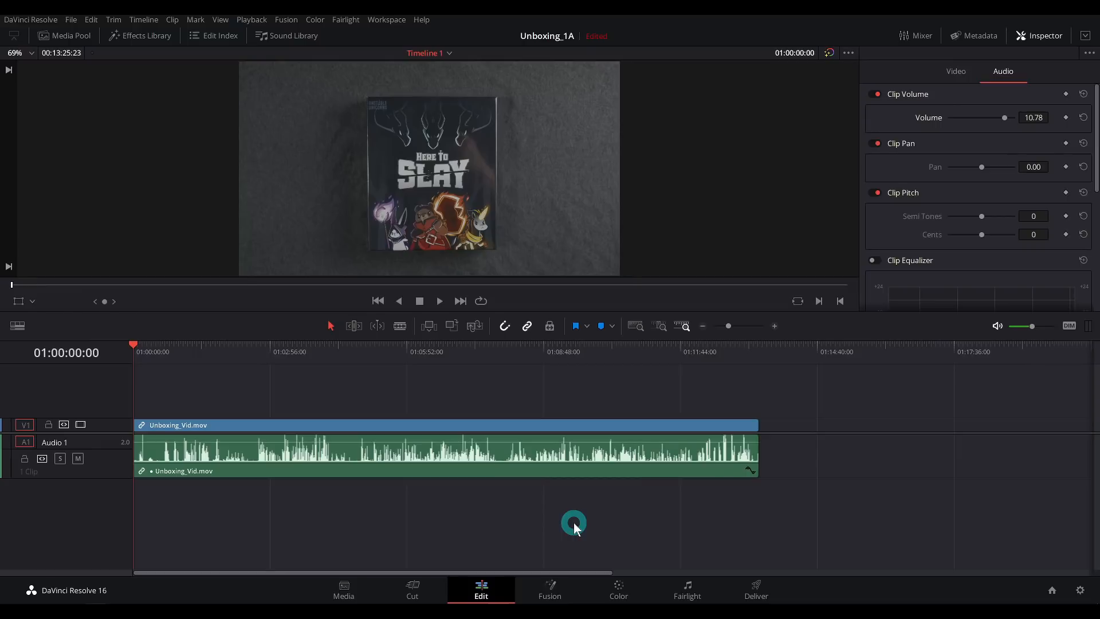
Play the opening of the timeline and stop just after the hand clap, at about 01:00:12.
click(775, 326)
click(775, 326)
click(775, 326)
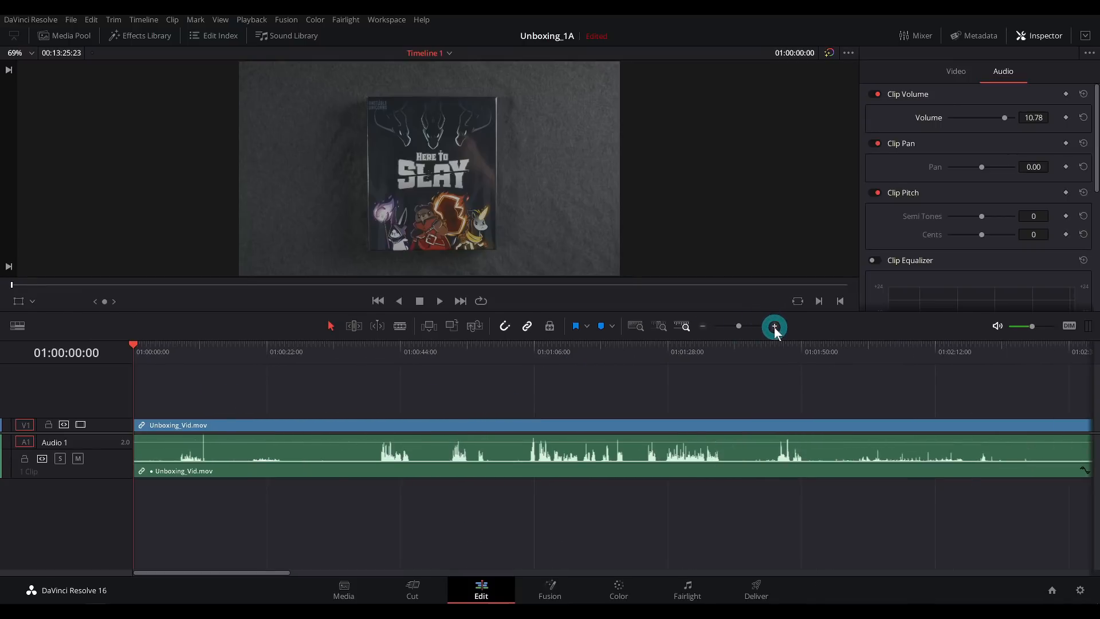
click(168, 350)
key(space)
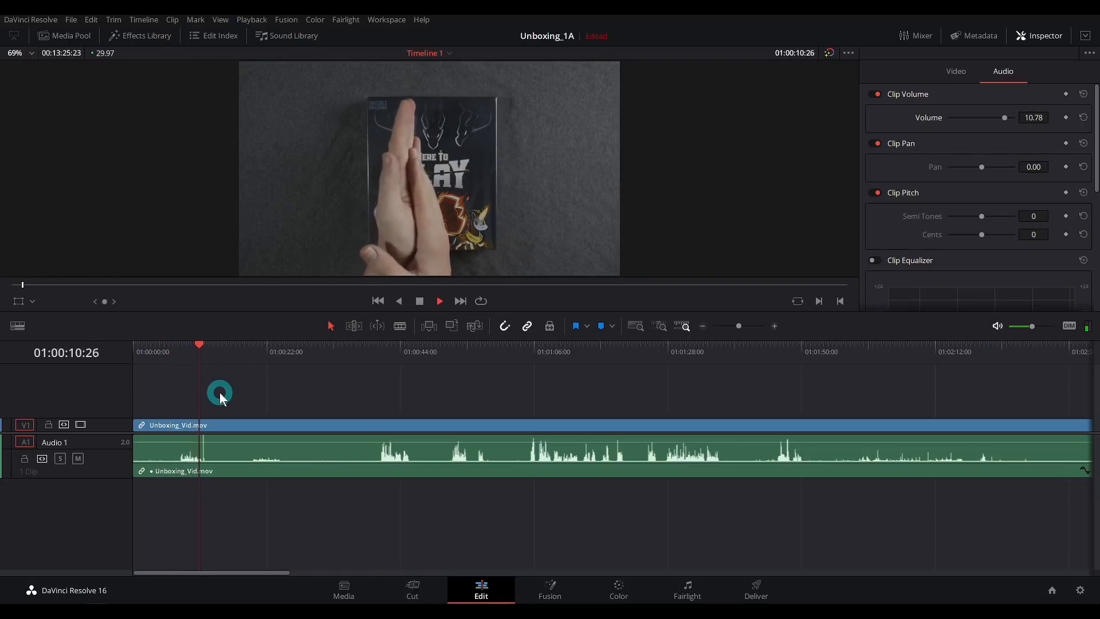
key(space)
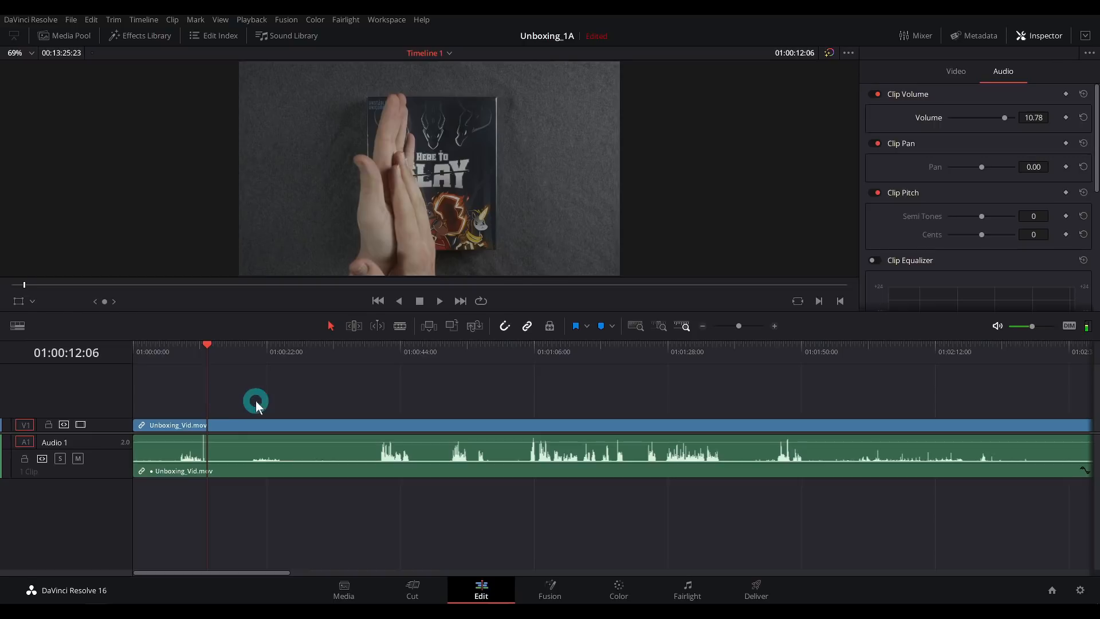
Position the playhead at 01:00:39:29, just before the first speech after the hand clap.
drag(198, 352, 355, 388)
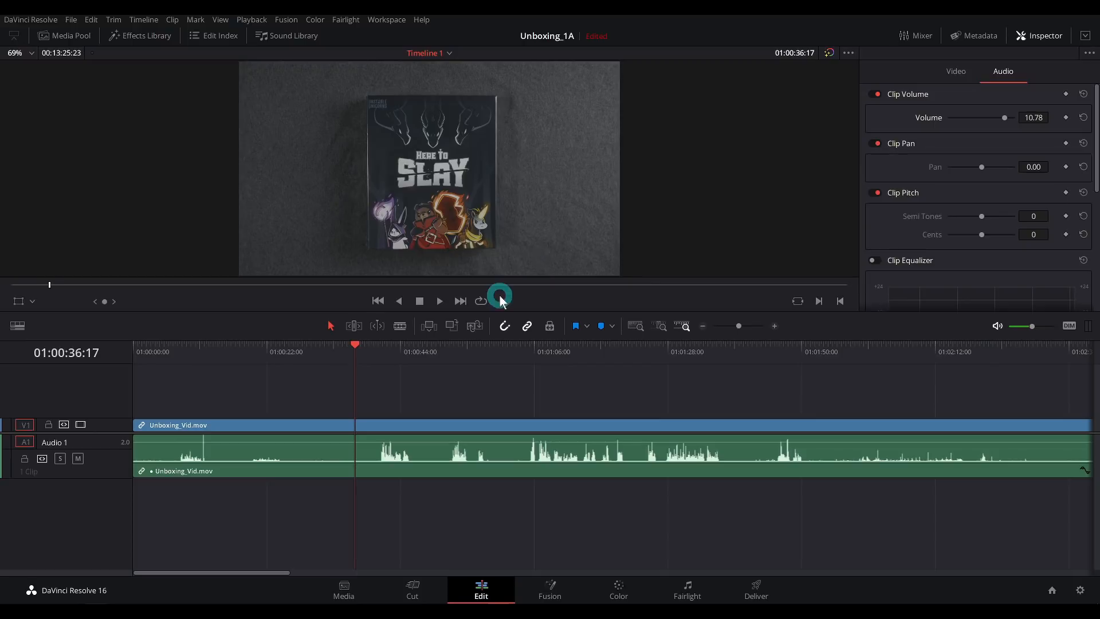
click(371, 354)
drag(372, 358, 376, 356)
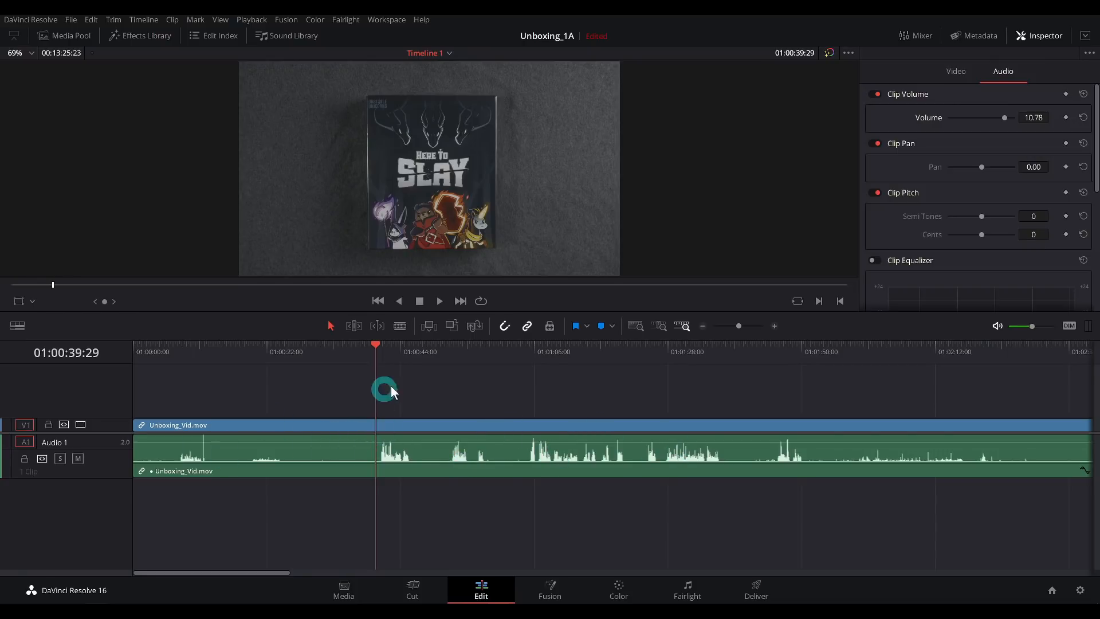
Split the Unboxing_Vid.mov clip at 01:00:39:29 and delete the opening section, closing the gap it leaves.
key(b)
click(380, 464)
key(a)
click(280, 475)
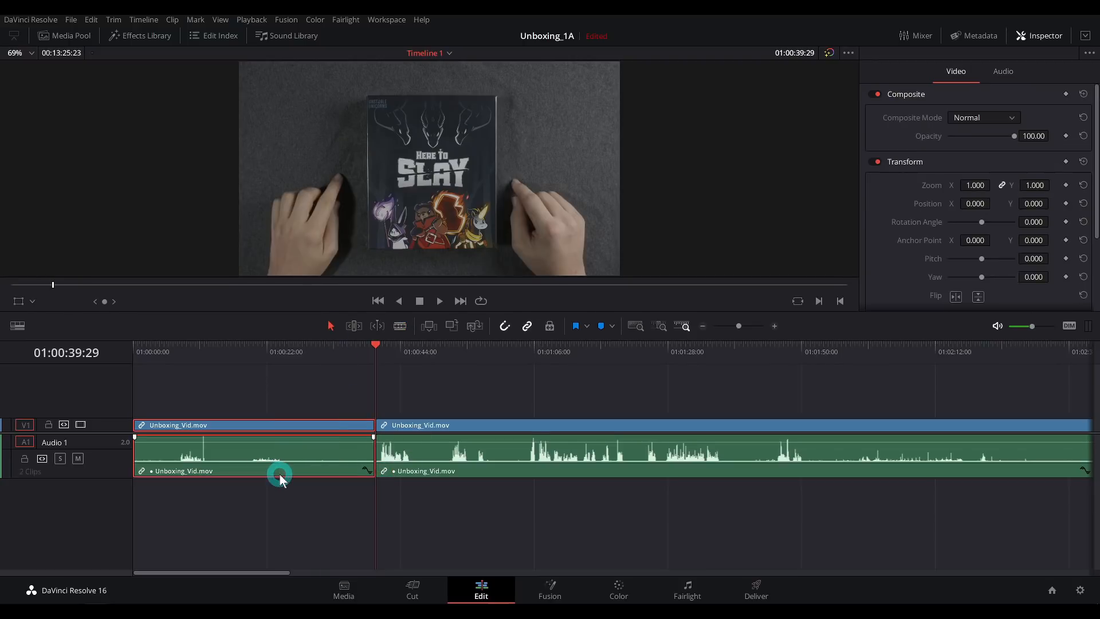
key(Delete)
click(281, 476)
key(Delete)
key(Home)
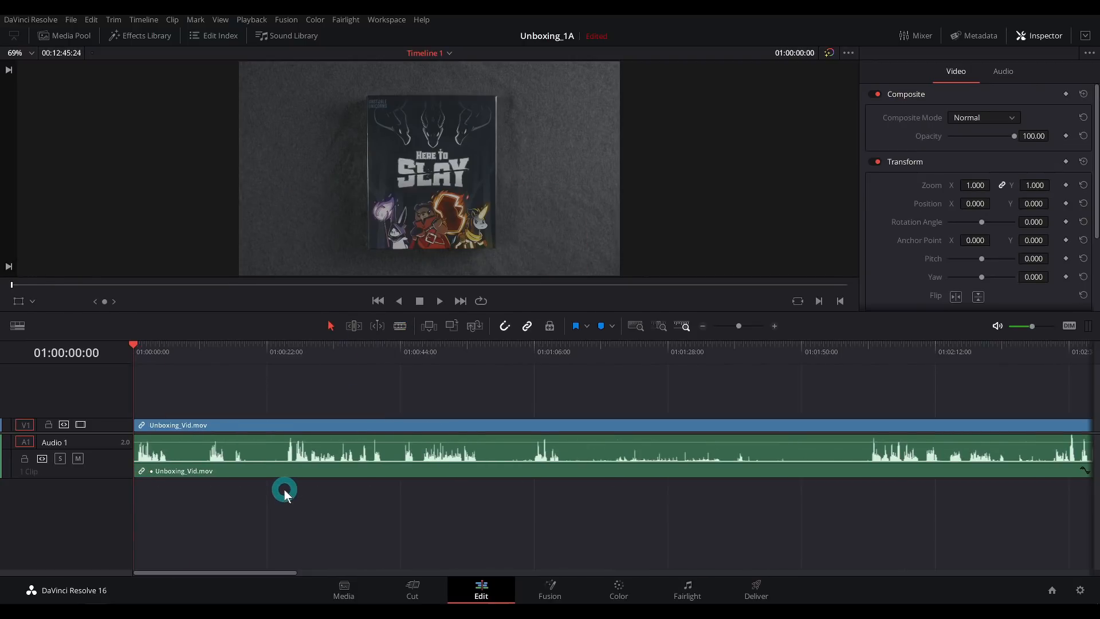
Undo the deletion and the split, and ripple trim the clip's start to the playhead at 01:00:39:29.
key(ctrl+z)
key(ctrl+z)
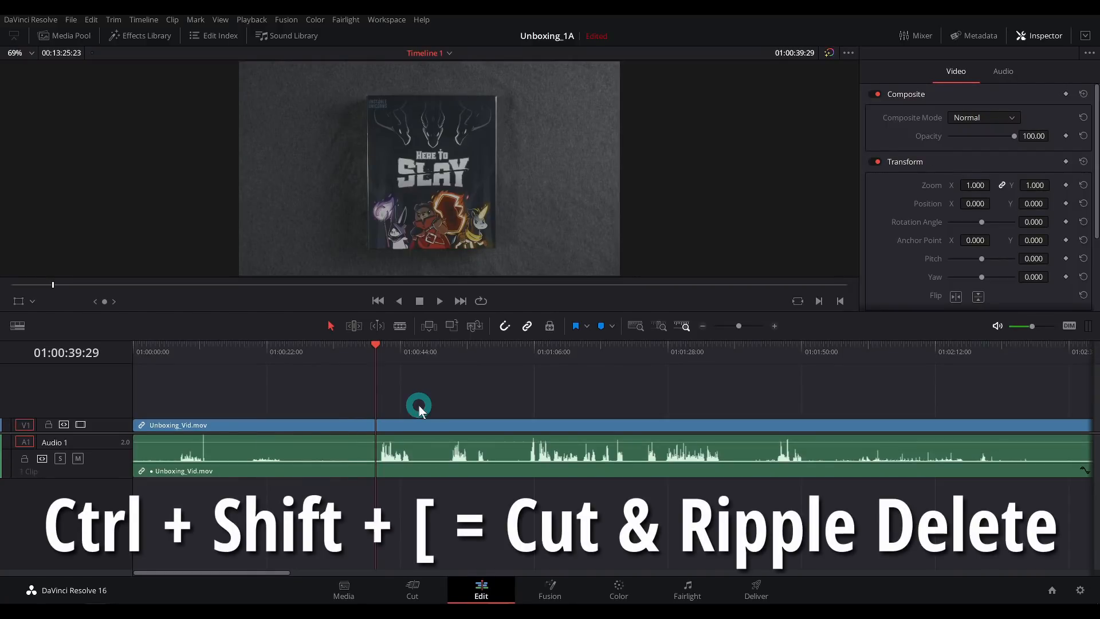
key(ctrl+shift+bracketleft)
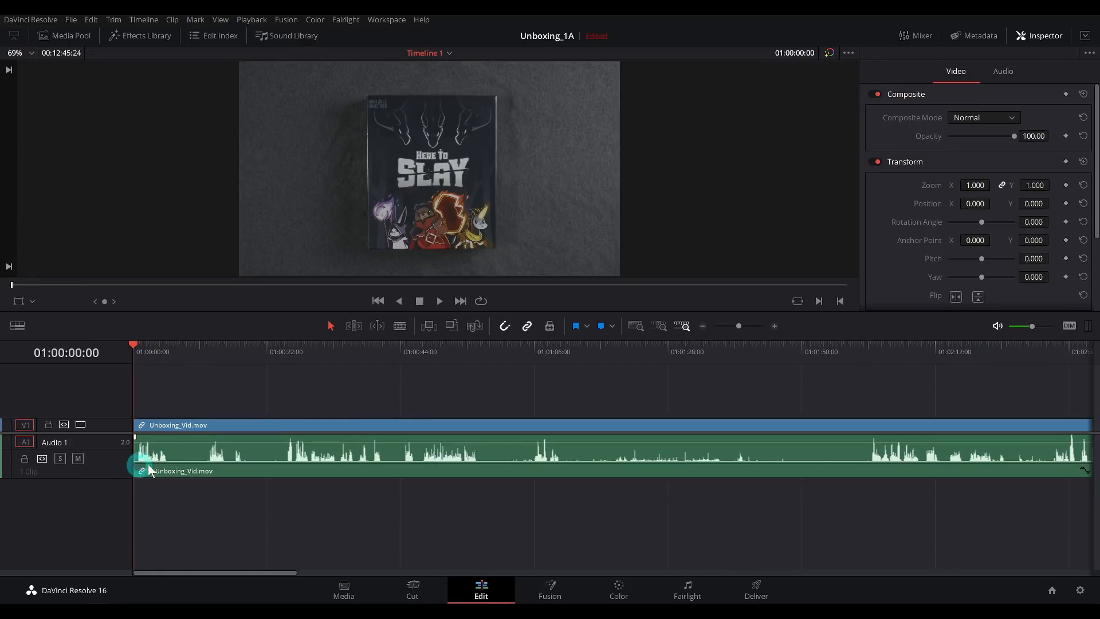
Play to the end of the first phrase, cut at 01:00:05:22 and ripple delete the pause up to 01:00:12:04.
key(space)
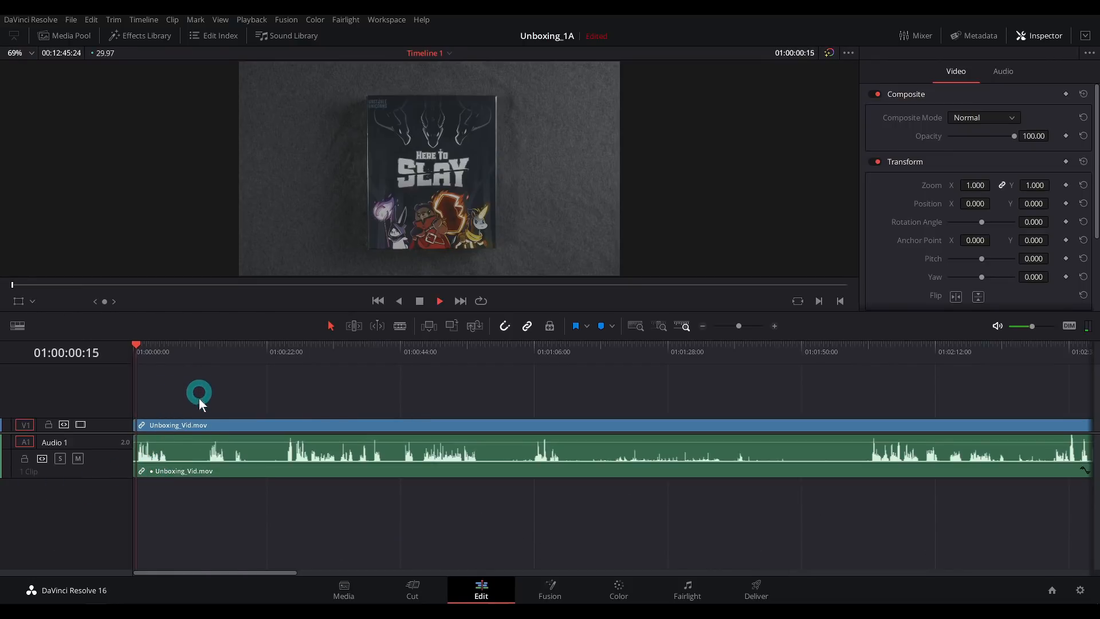
click(775, 325)
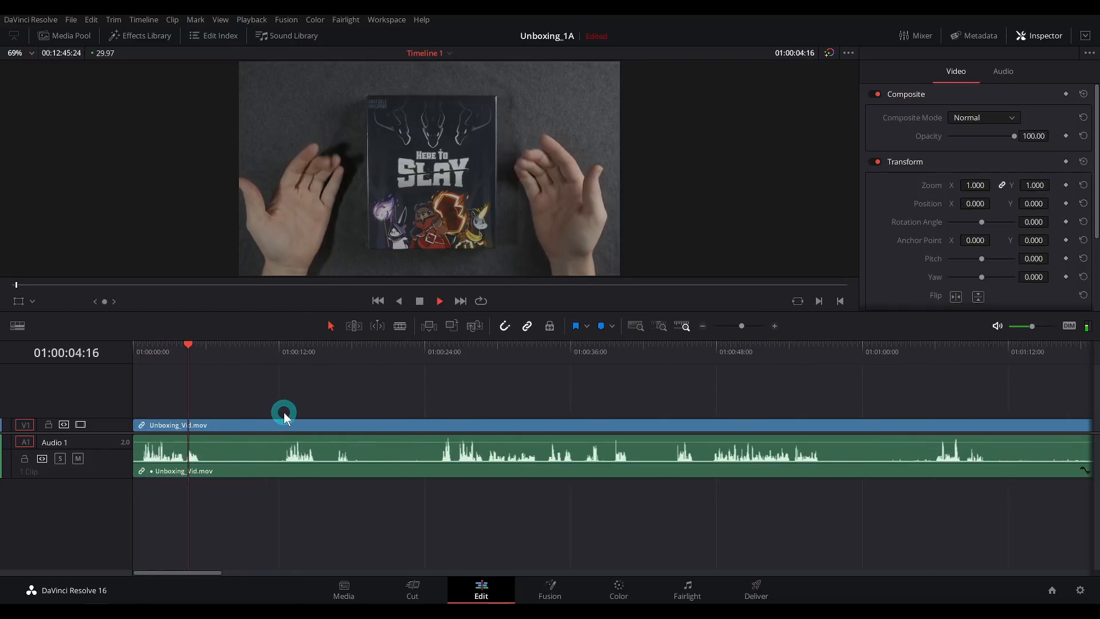
key(space)
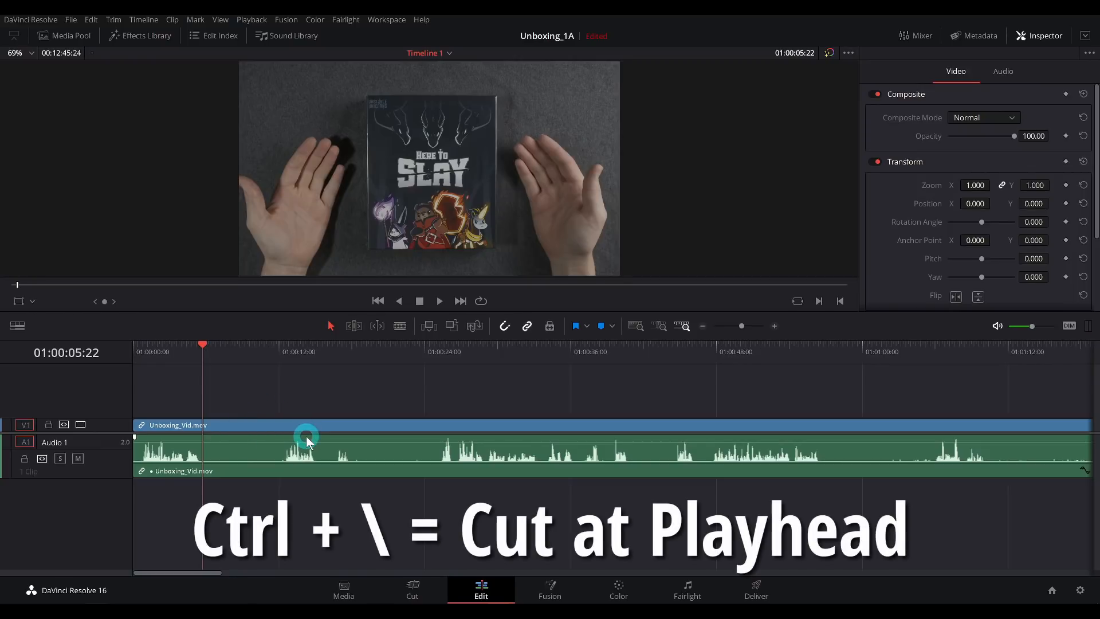
key(ctrl+backslash)
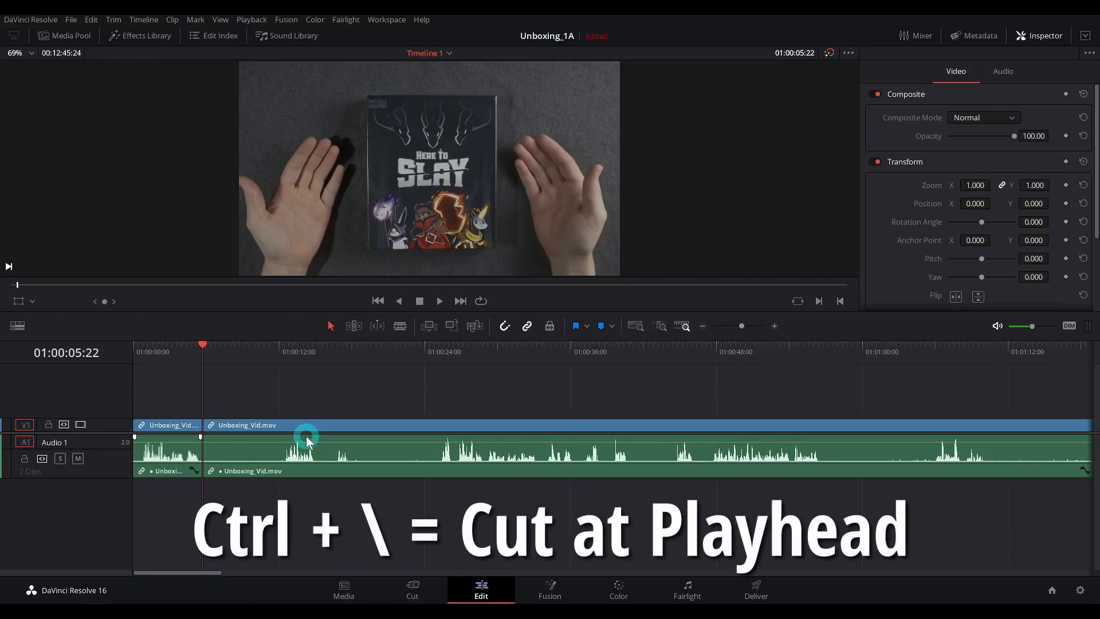
click(281, 356)
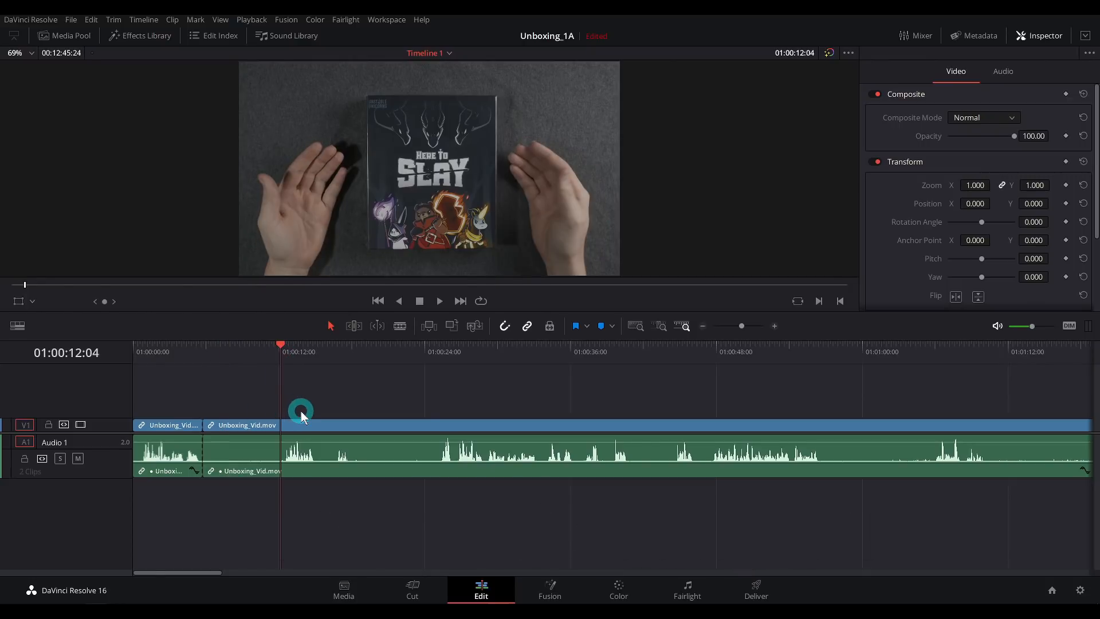
key(ctrl+shift+bracketleft)
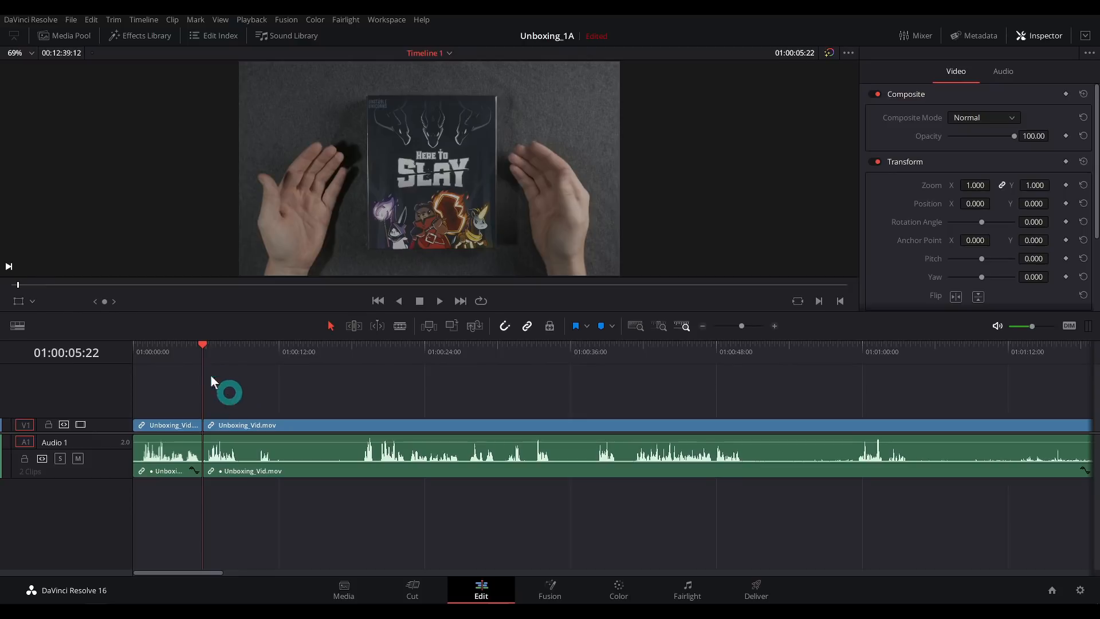
Cut after the second phrase at 01:00:08:20 and ripple delete the pause up to 01:00:10:06.
drag(230, 353, 239, 352)
key(ctrl+backslash)
click(258, 359)
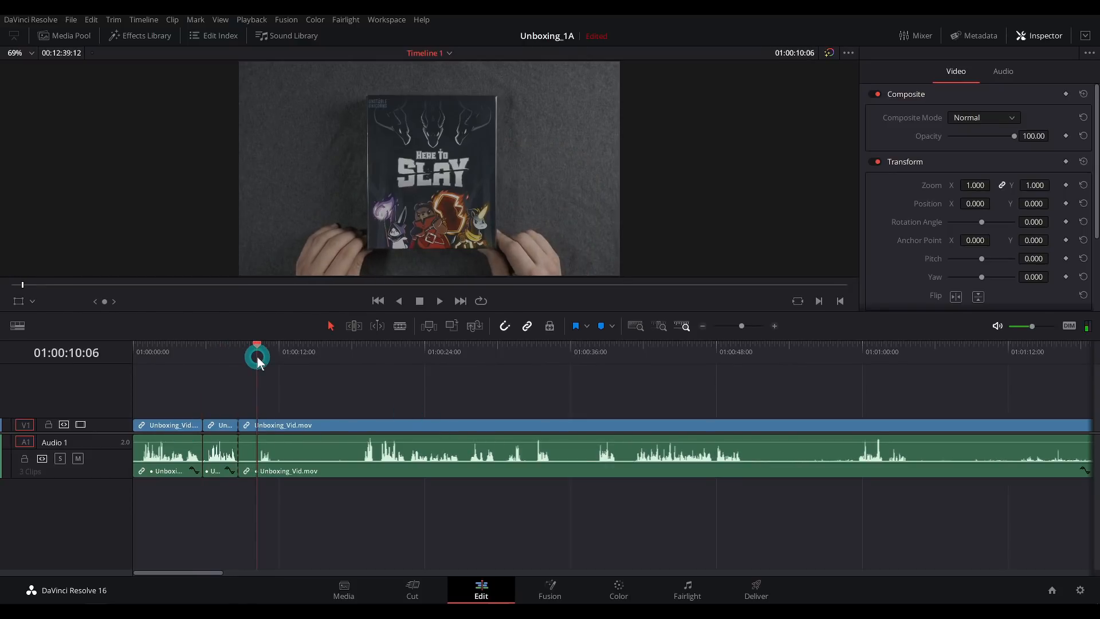
key(ctrl+shift+bracketleft)
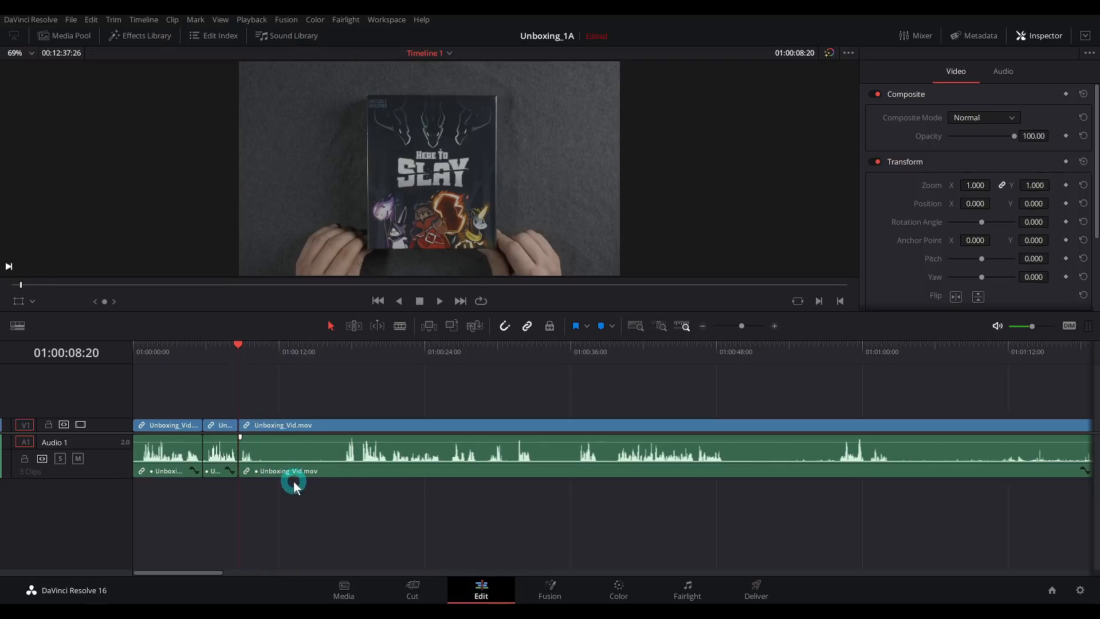
Cut before the next speech at about 01:00:17 and ripple delete the silence back to 01:00:10:02.
mouse_move(269, 359)
mouse_down()
mouse_move(342, 368)
mouse_move(256, 376)
mouse_up()
key(ctrl+backslash)
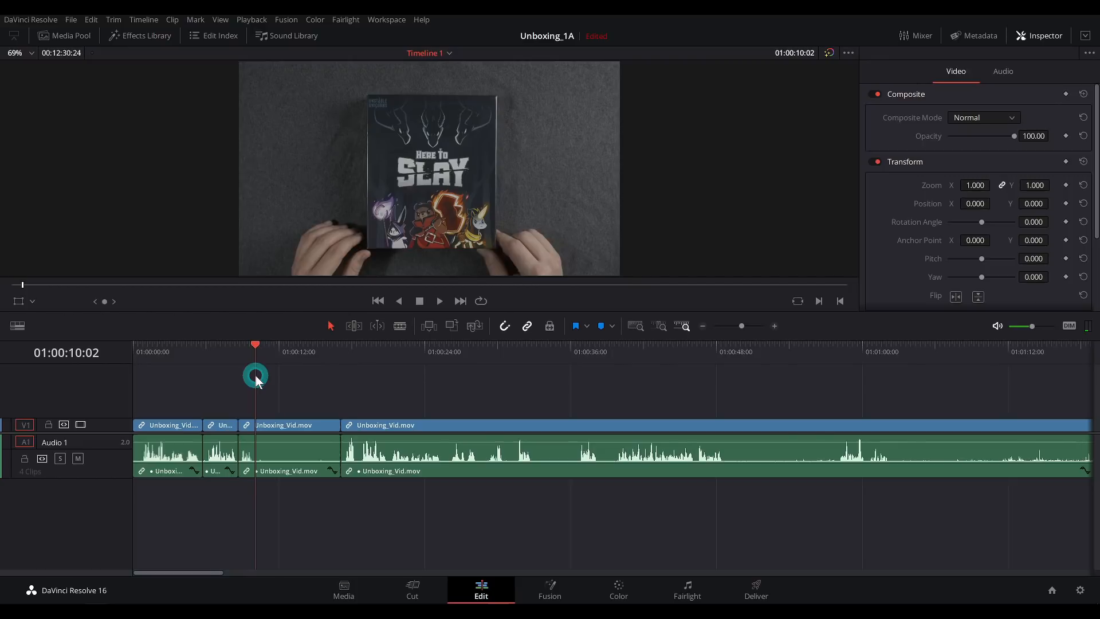
key(ctrl+shift+bracketright)
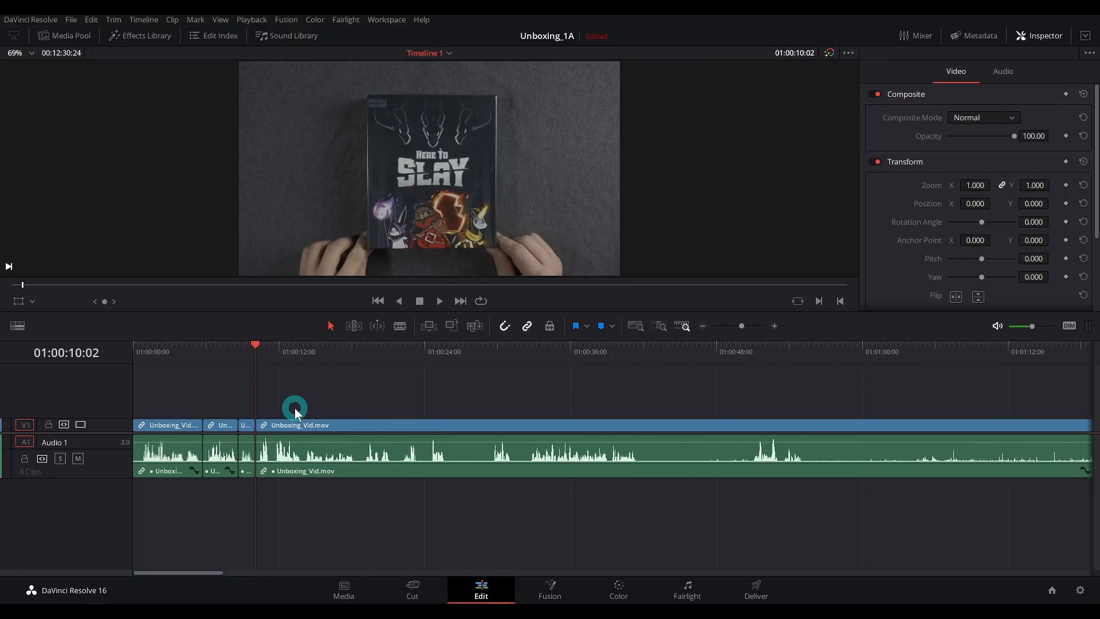
Play the edited opening from 01:00:04:07 to check the cuts, and fit the whole edit in the timeline view.
drag(221, 361, 183, 366)
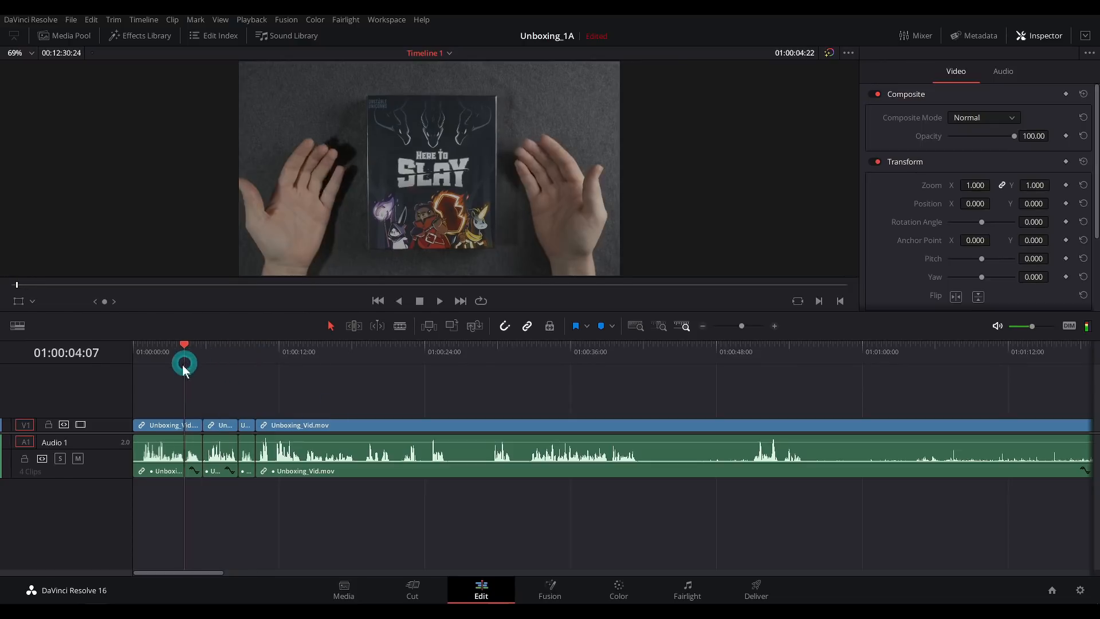
key(space)
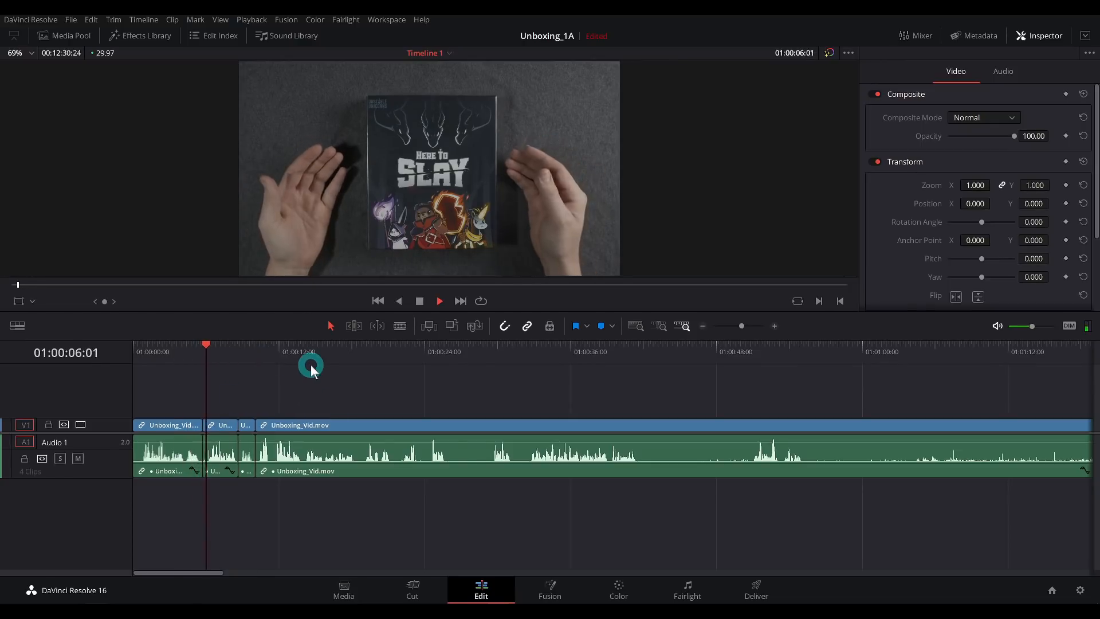
click(775, 327)
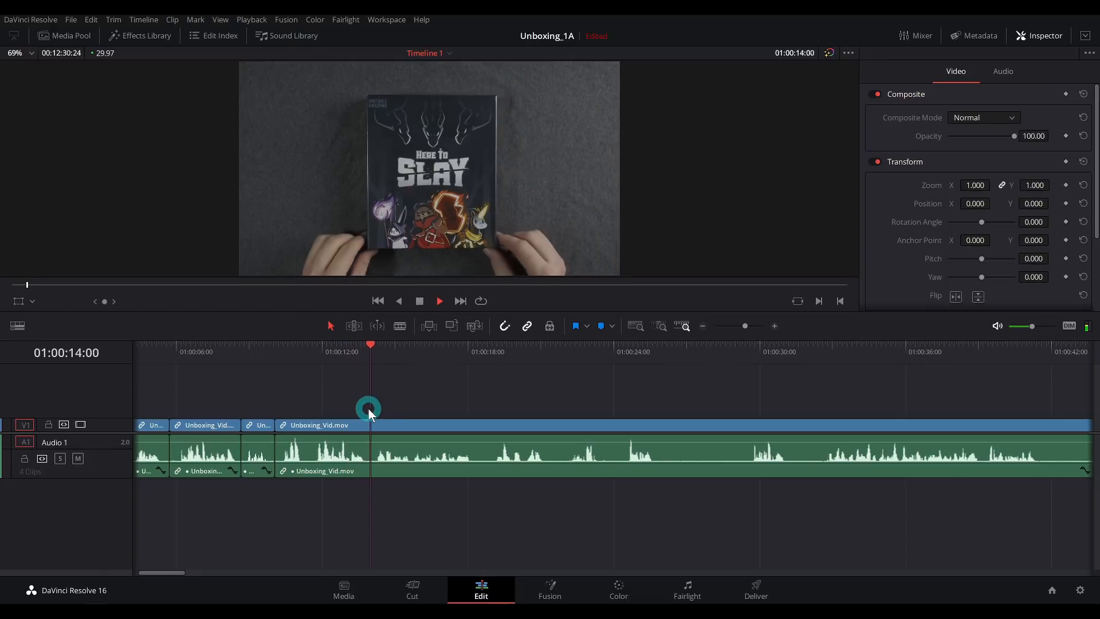
click(315, 349)
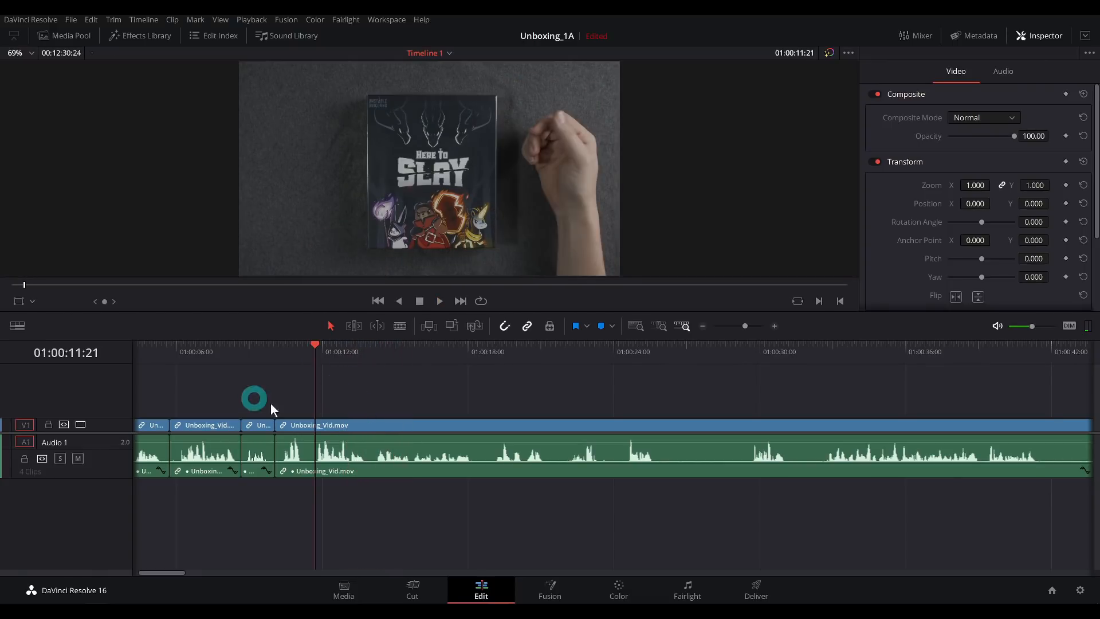
click(703, 326)
click(703, 326)
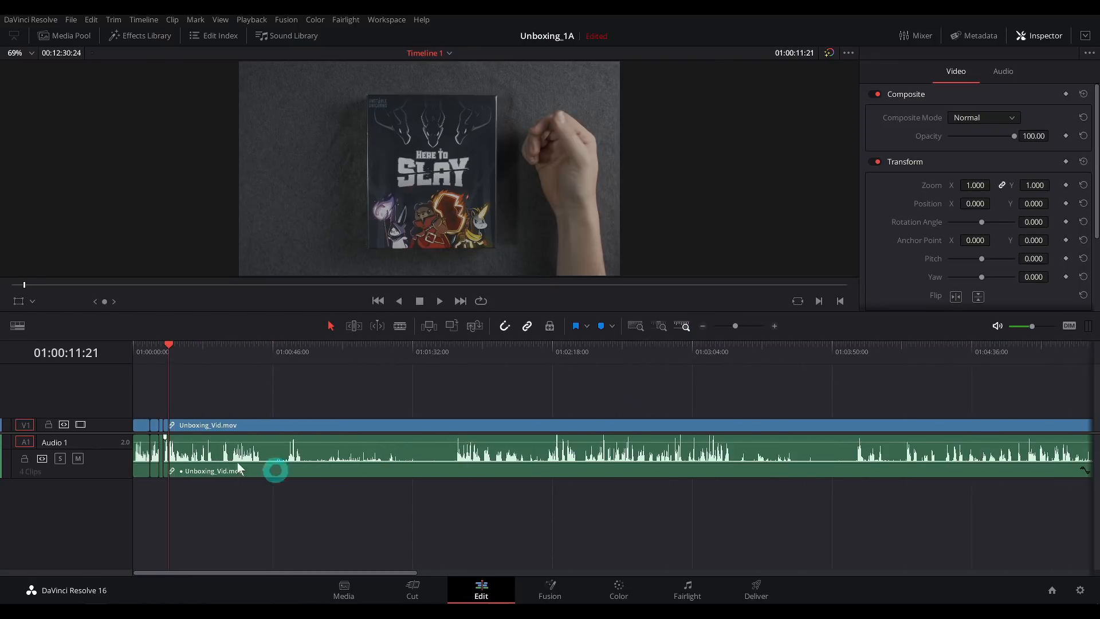
click(704, 327)
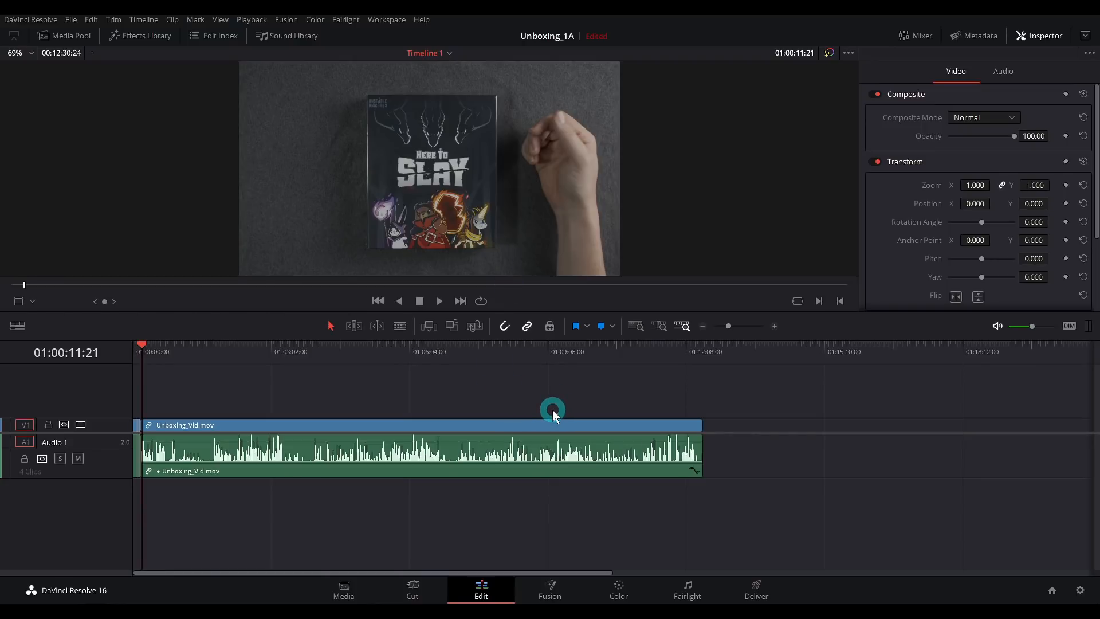
Play from the cut at 01:00:10:02 and ripple delete the section from there to 01:00:11:20.
drag(278, 349, 258, 352)
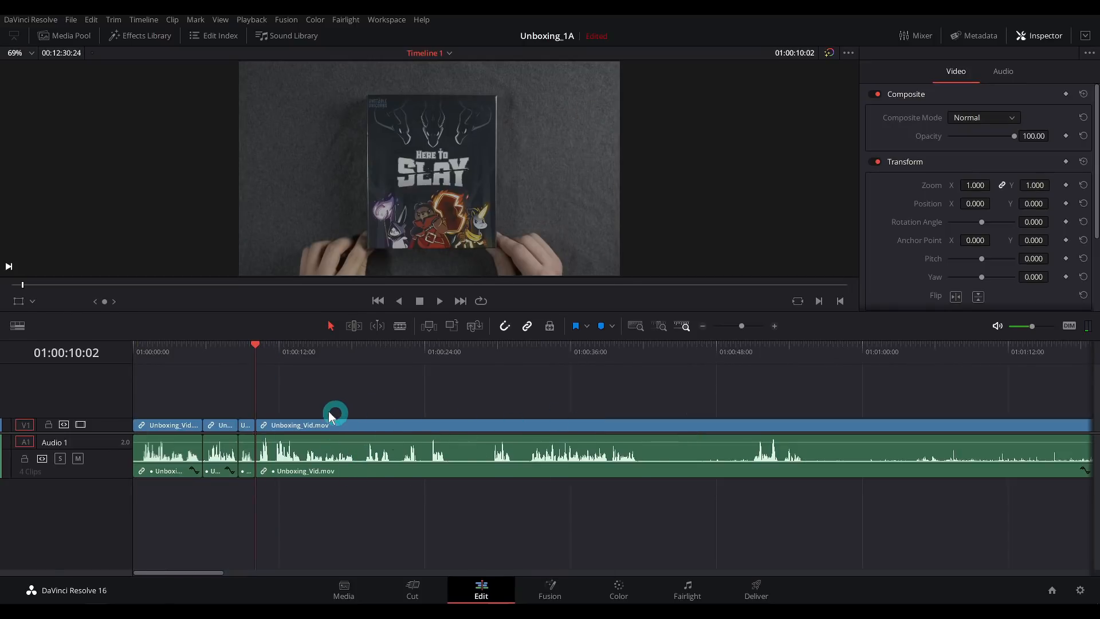
key(space)
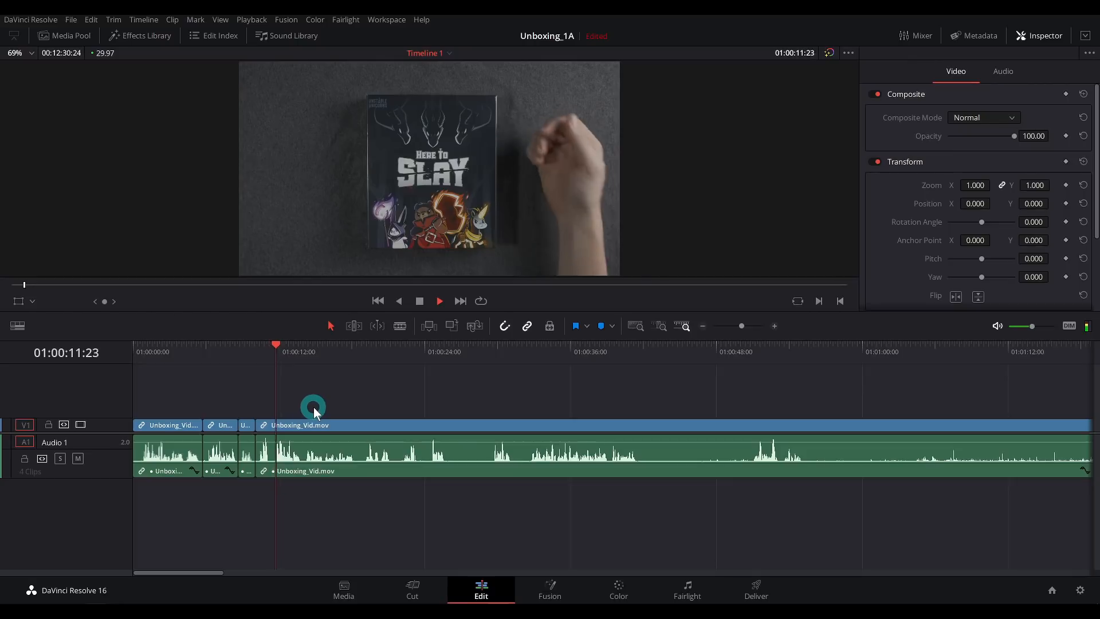
drag(284, 351, 275, 349)
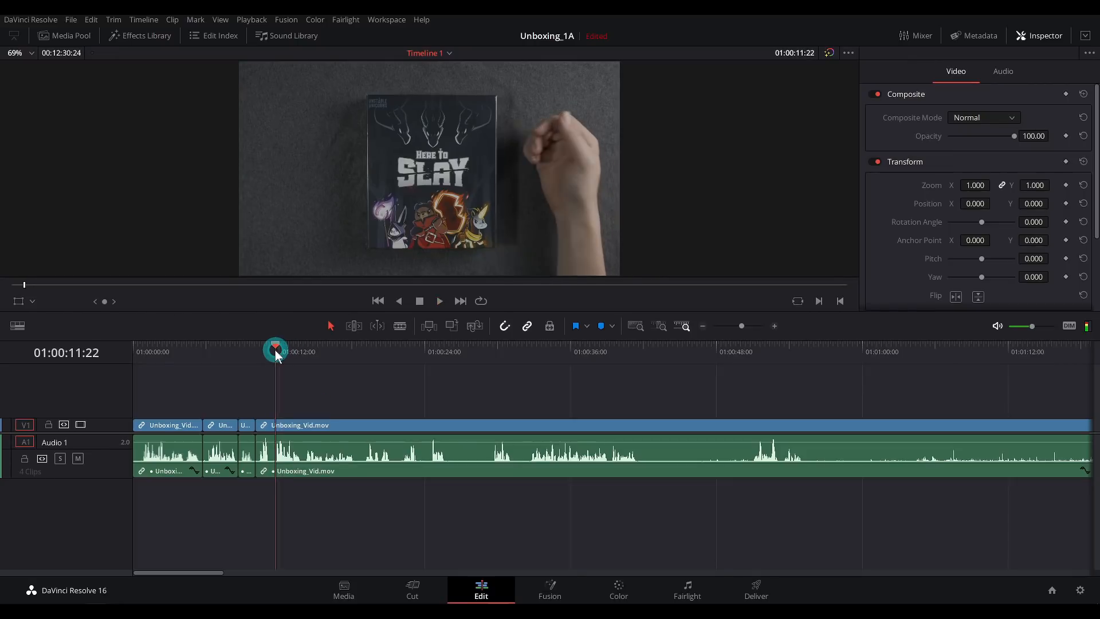
click(775, 326)
click(775, 326)
scroll(524, 397, right, 8)
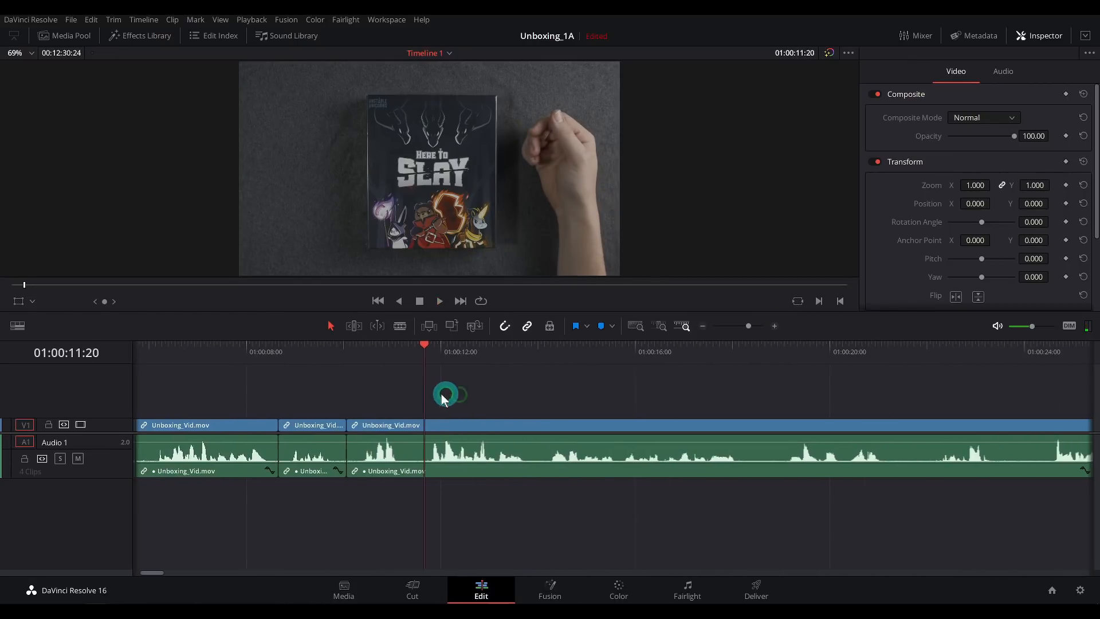
key(ctrl+shift+bracketleft)
Play on from the last edit, cut at about 01:00:16:18 and ripple delete the pause up to about 01:00:17:11.
click(261, 352)
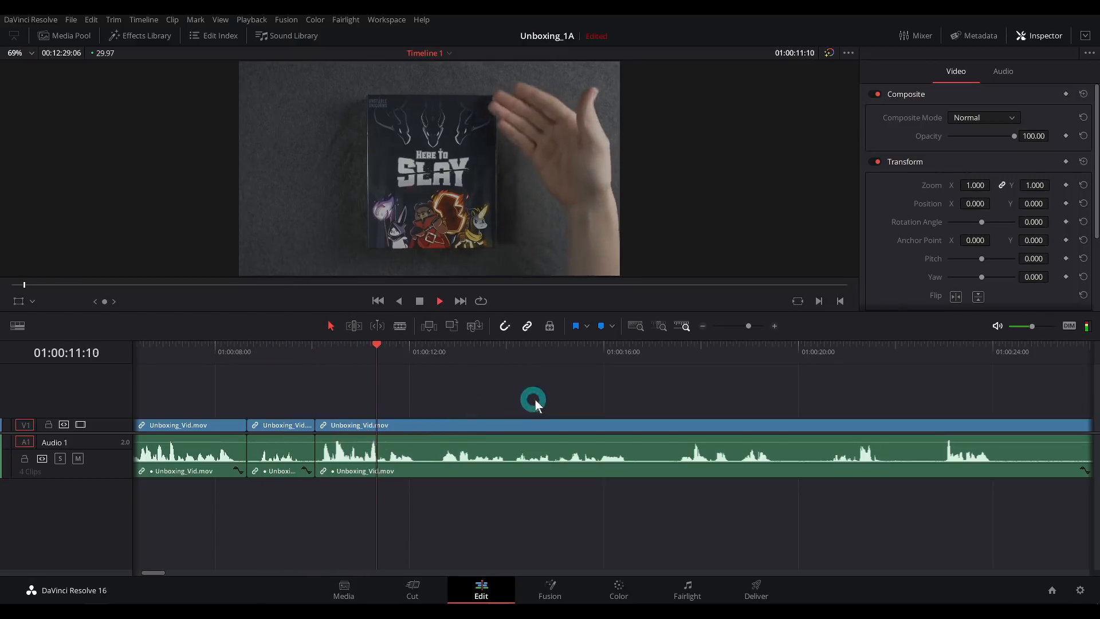
scroll(535, 400, right, 3)
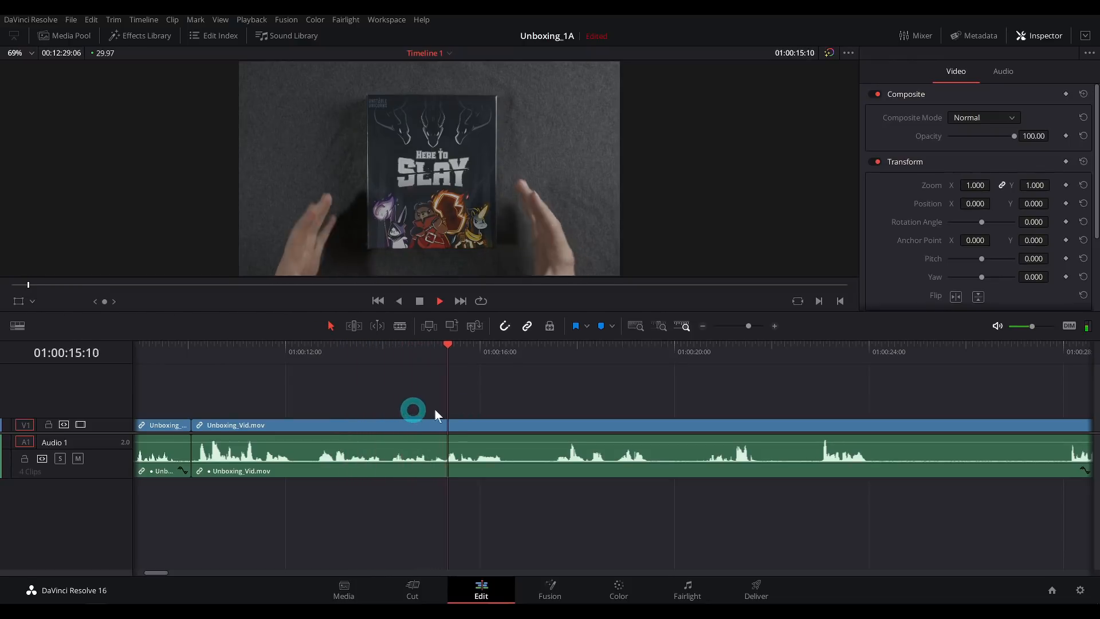
key(ctrl+b)
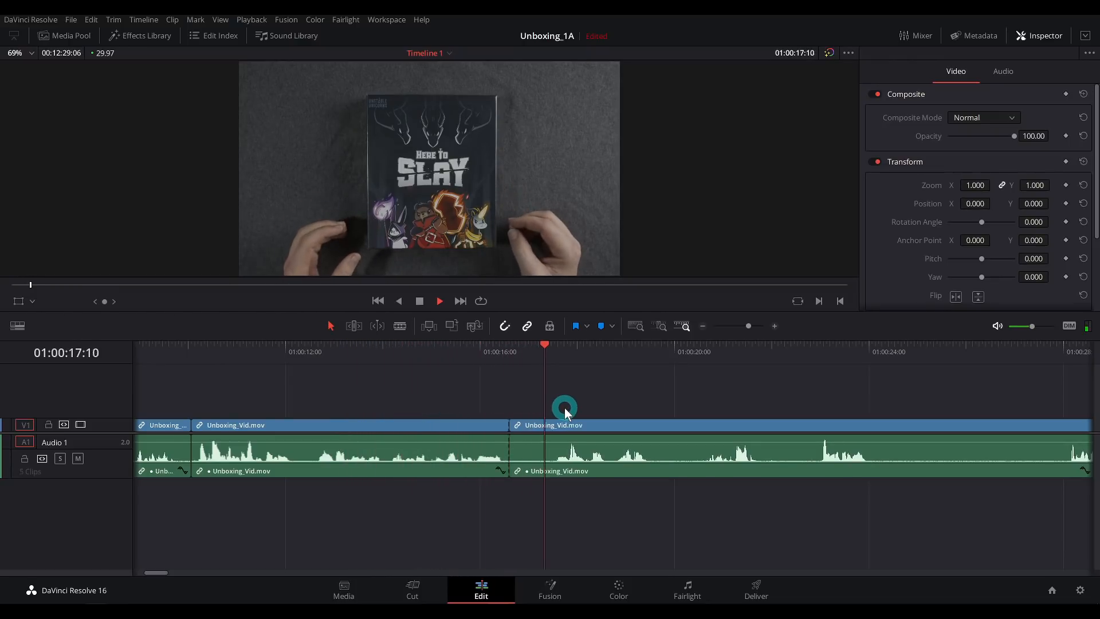
key(ctrl+shift+[)
During playback, cut after the next two phrases, at about 01:00:18:23 and 01:00:20:03, and ripple delete the pause following each cut.
scroll(505, 391, right, 1)
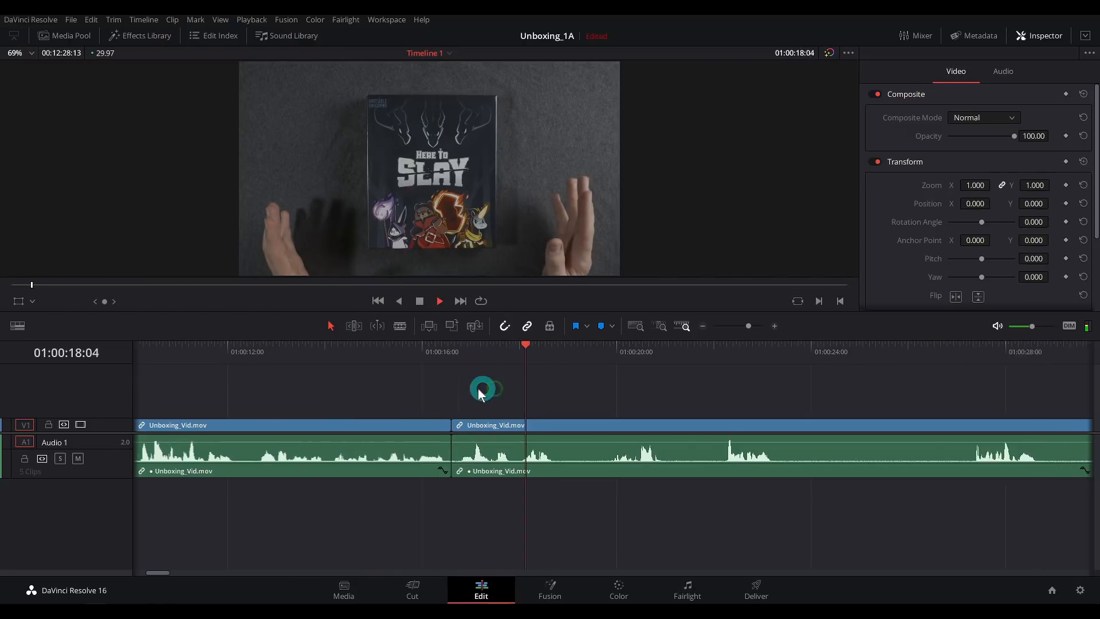
scroll(483, 390, right, 1)
key(ctrl+b)
key(ctrl+shift+[)
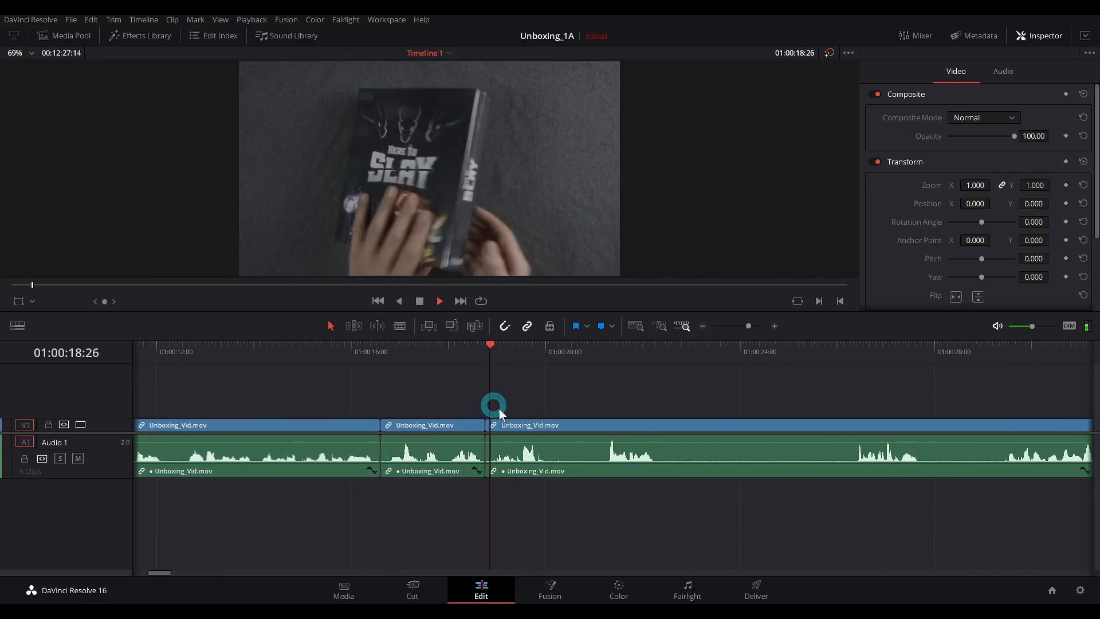
key(ctrl+b)
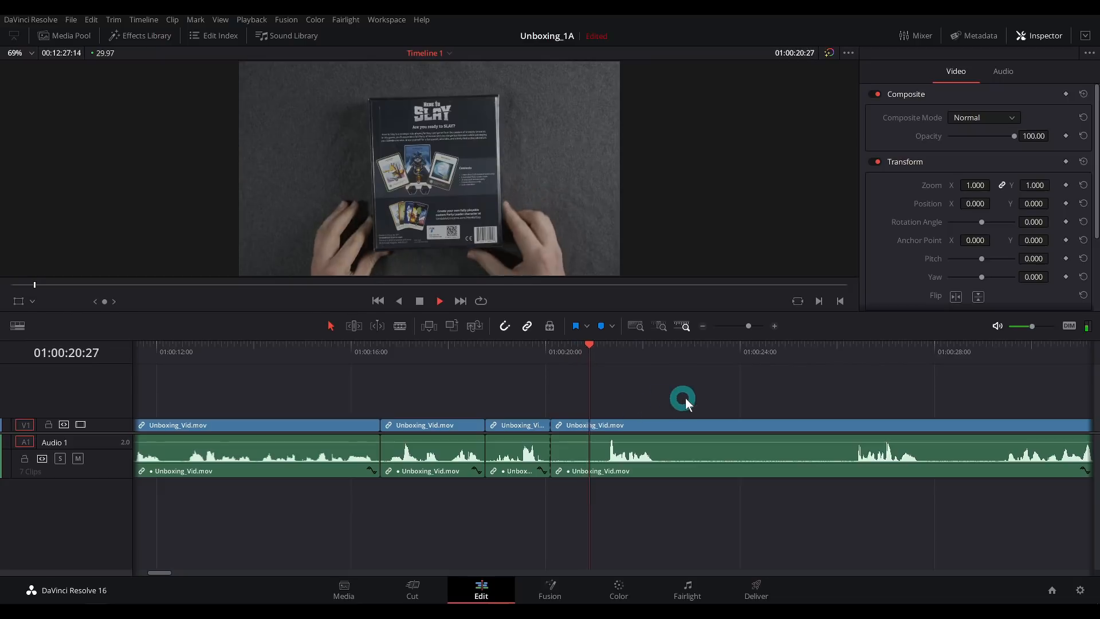
key(ctrl+shift+[)
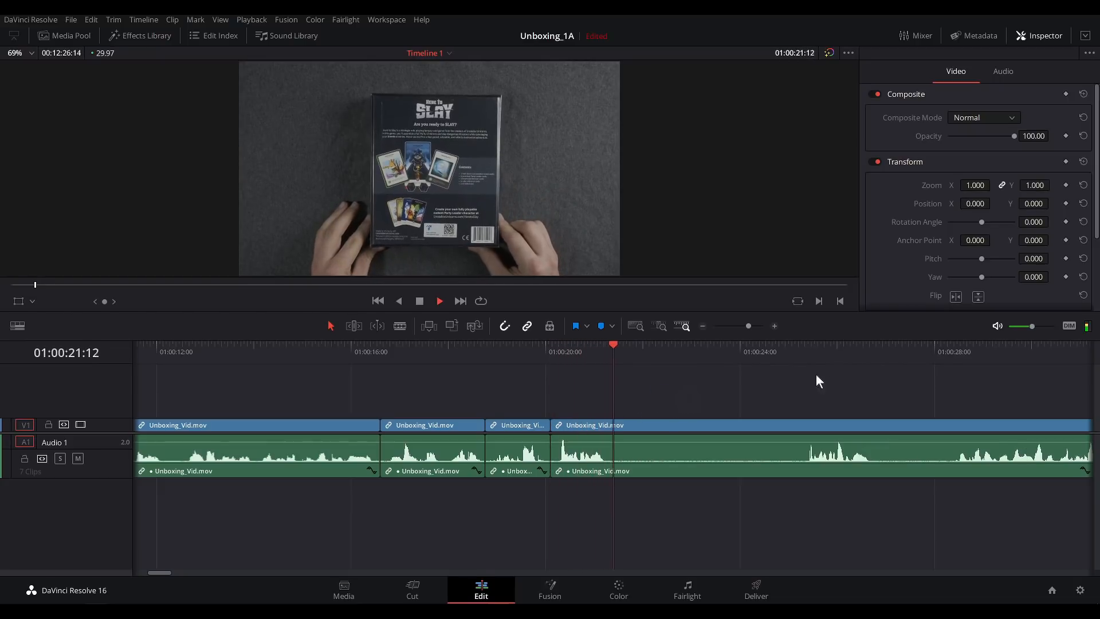
Ripple delete the section from the cut at about 01:00:20:03 to 01:00:25:10, and play the edit from about 01:00:19:05.
click(801, 348)
scroll(568, 392, right, 2)
key(space)
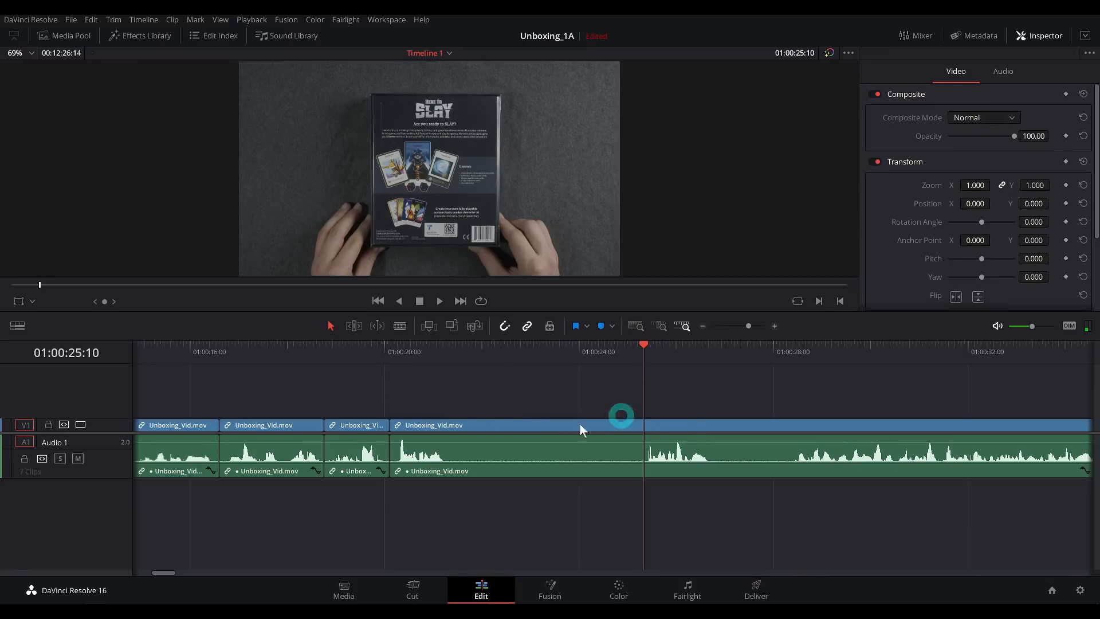
key(ctrl+shift+[)
click(349, 351)
key(space)
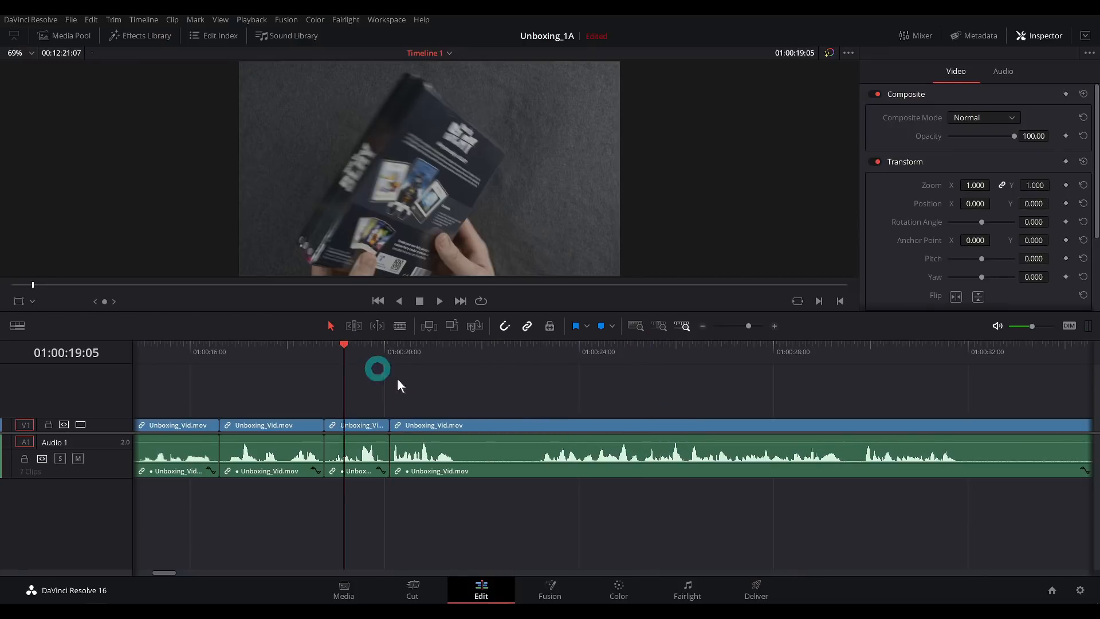
Cut at about 01:00:21:15, ripple delete the pause up to 01:00:23:05, and play across the join.
key(ctrl+b)
key(space)
click(539, 347)
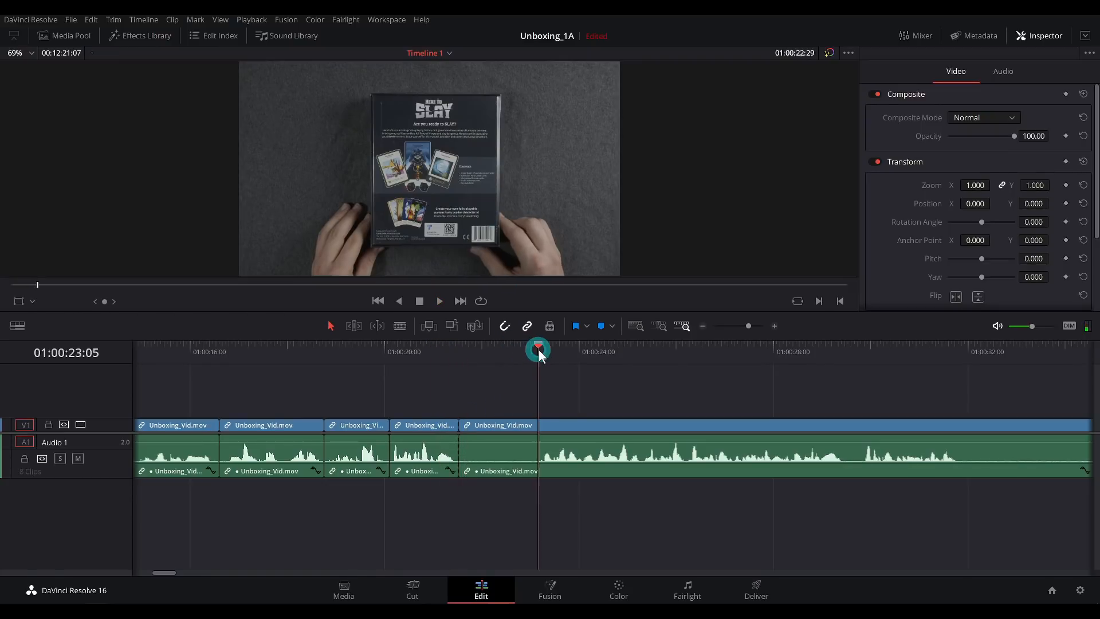
key(ctrl+shift+[)
click(417, 347)
key(space)
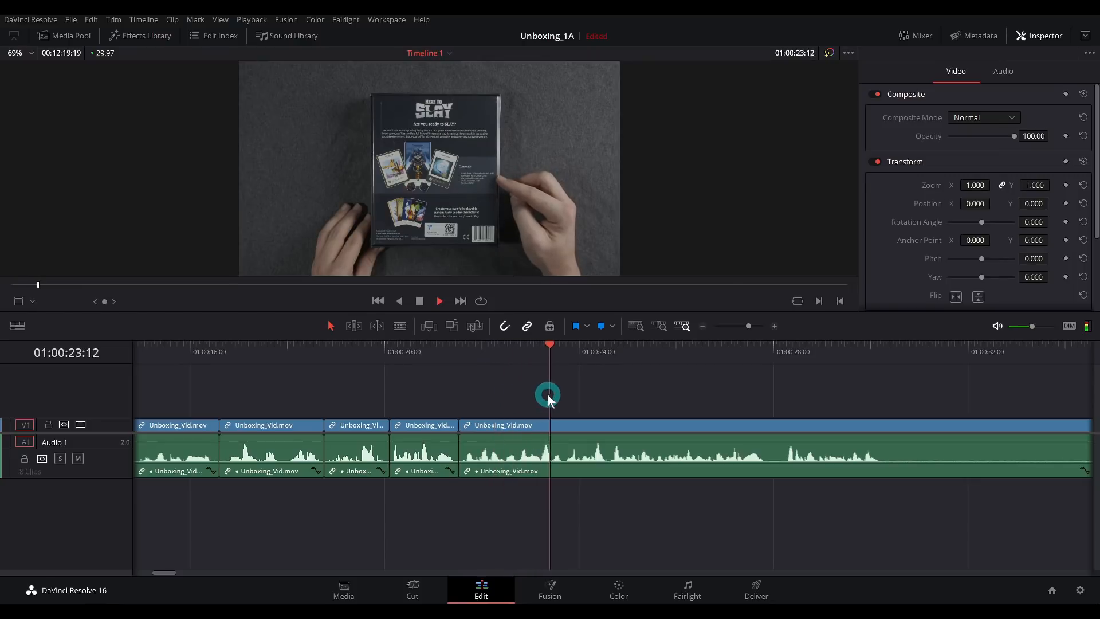
Replay the phrase from 01:00:21:28, then cut and ripple delete the short section between about 01:00:23:12 and 01:00:23:22.
click(478, 354)
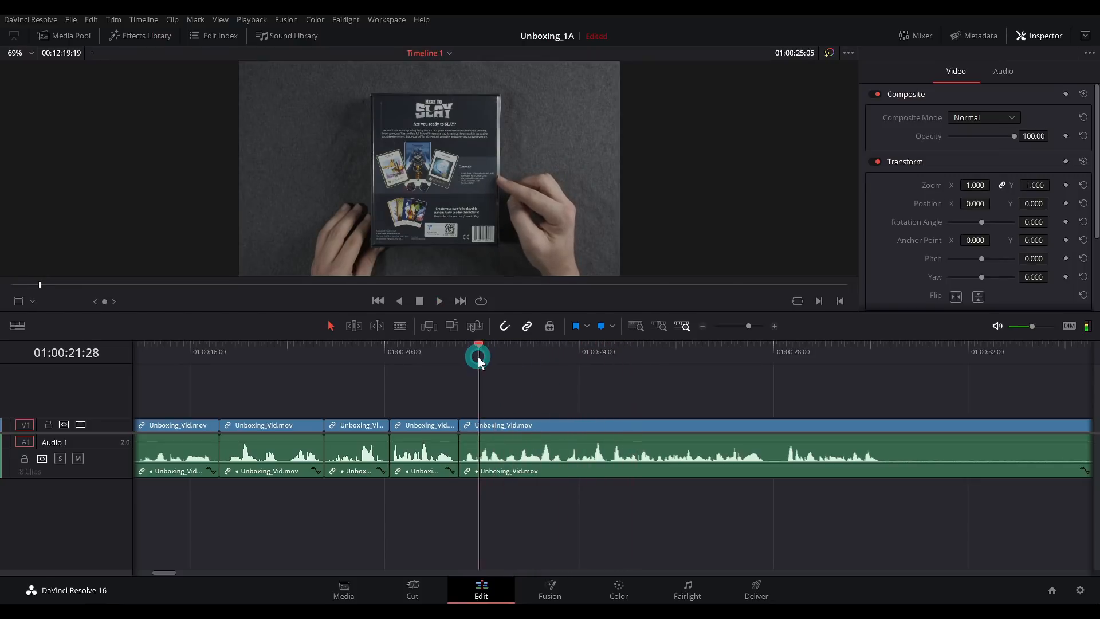
key(space)
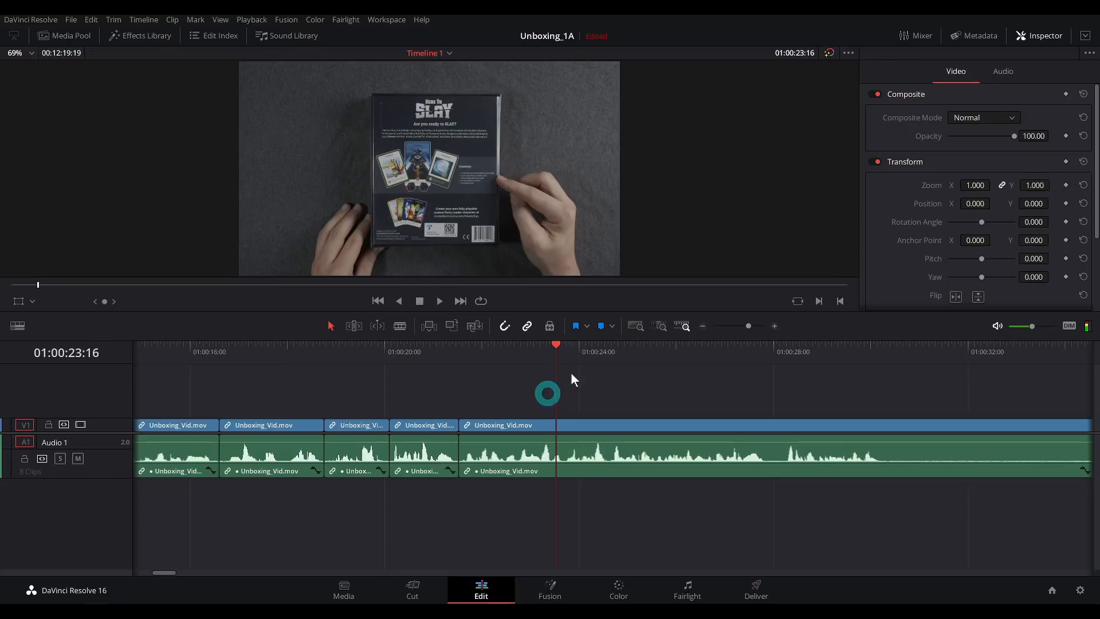
drag(555, 348, 566, 348)
click(565, 455)
key(ctrl+shift+[)
click(504, 351)
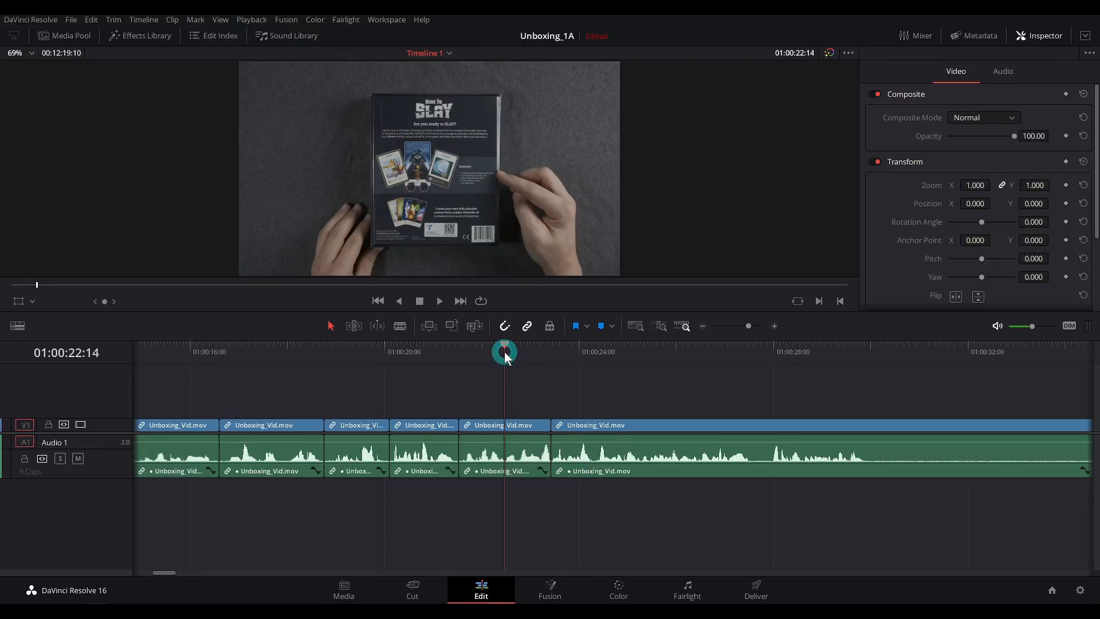
Play on to 01:00:28:10, cut out the pause starting at about 01:00:27:16 with a ripple delete, and play across the join.
key(space)
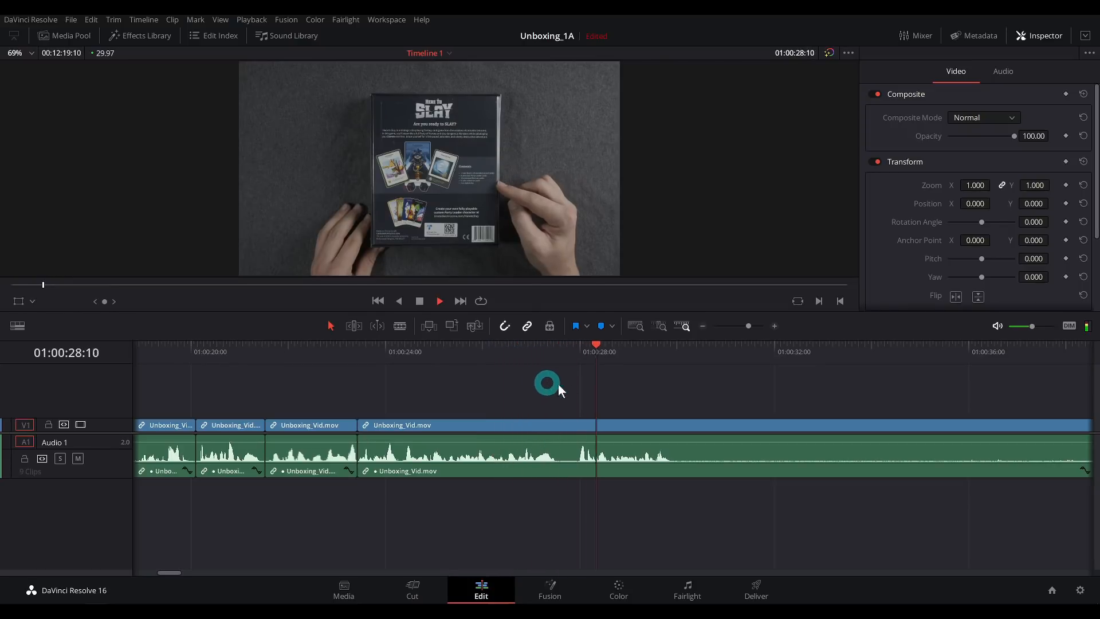
key(space)
drag(601, 351, 527, 348)
key(ctrl+b)
key(ctrl+shift+])
key(space)
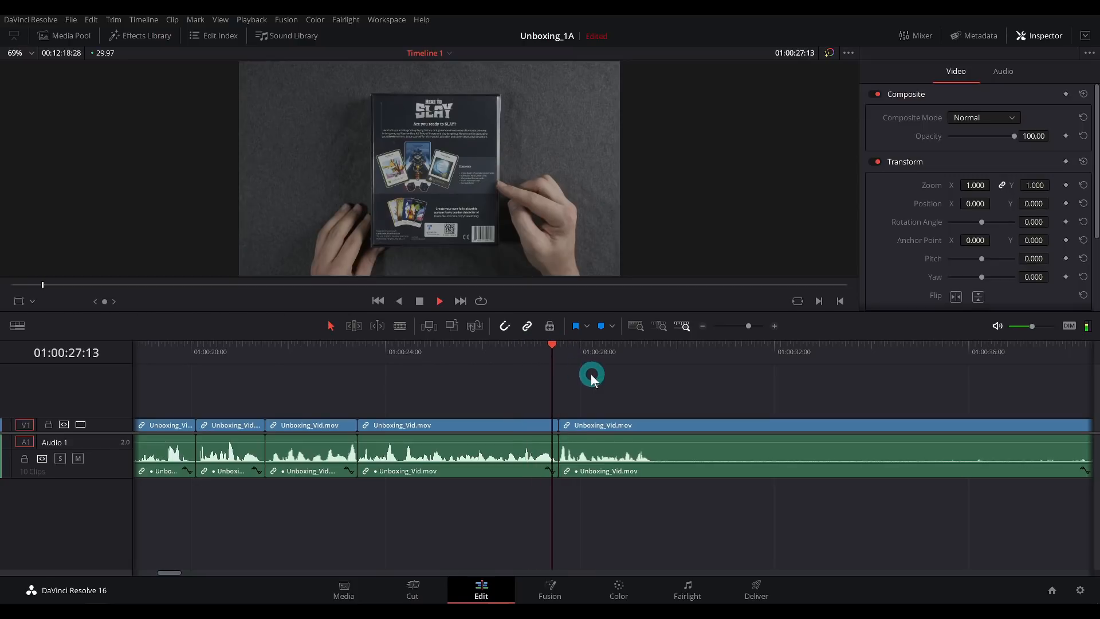
Cut after the phrase ending at 01:00:29:18, clear the section following it, and play the edit from the start.
click(674, 387)
key(ctrl+b)
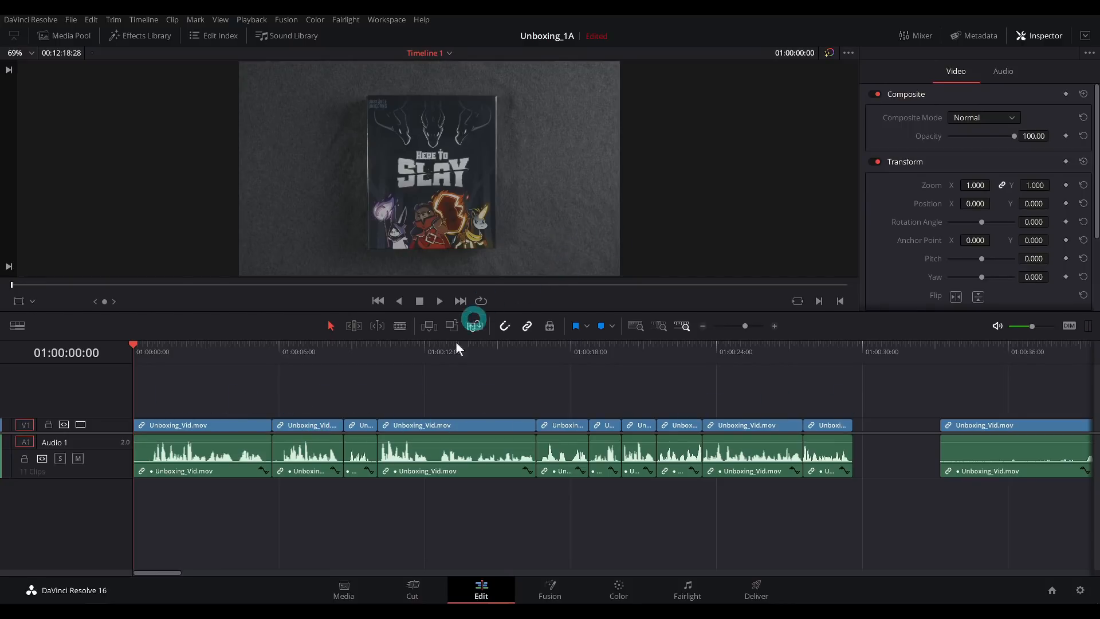
key(space)
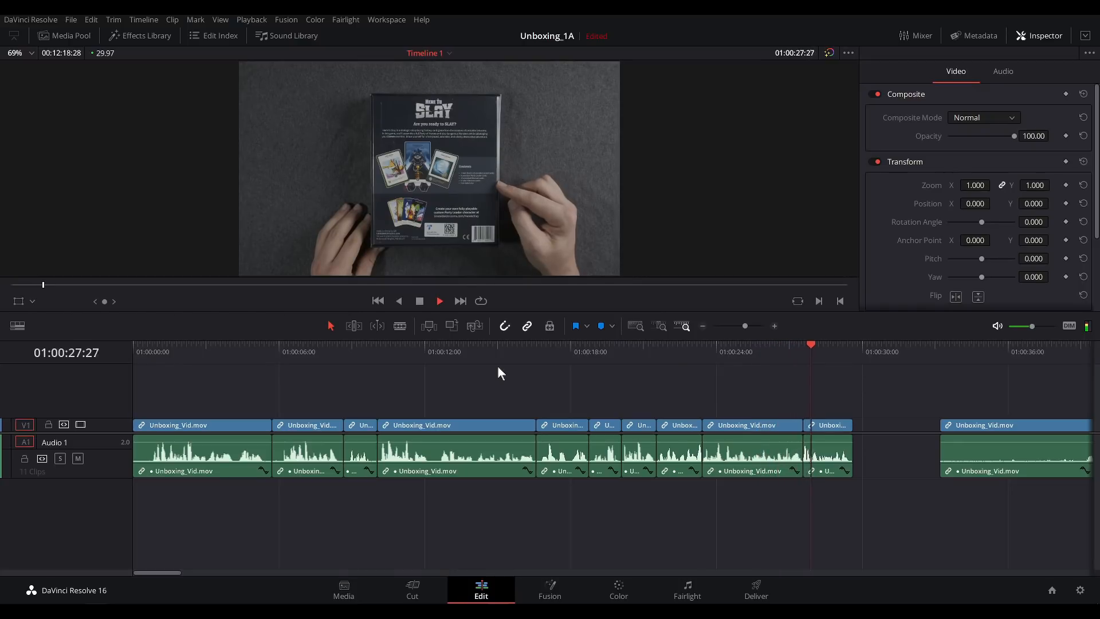
key(space)
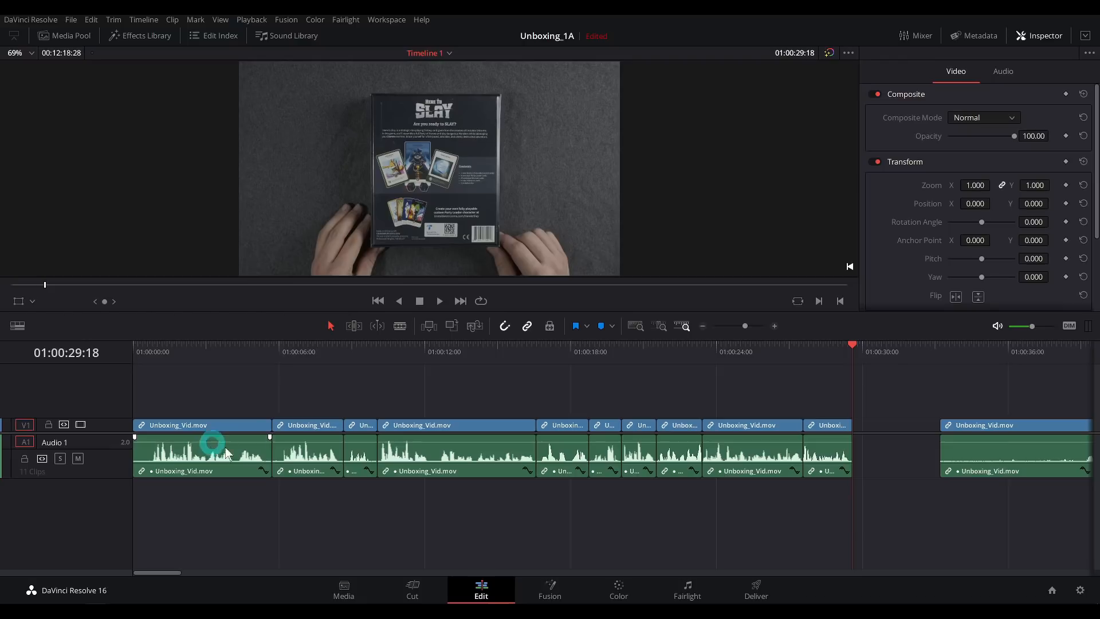
Change the Audio 1 track type to Mono and play the timeline from 01:00:12:04.
right_click(112, 457)
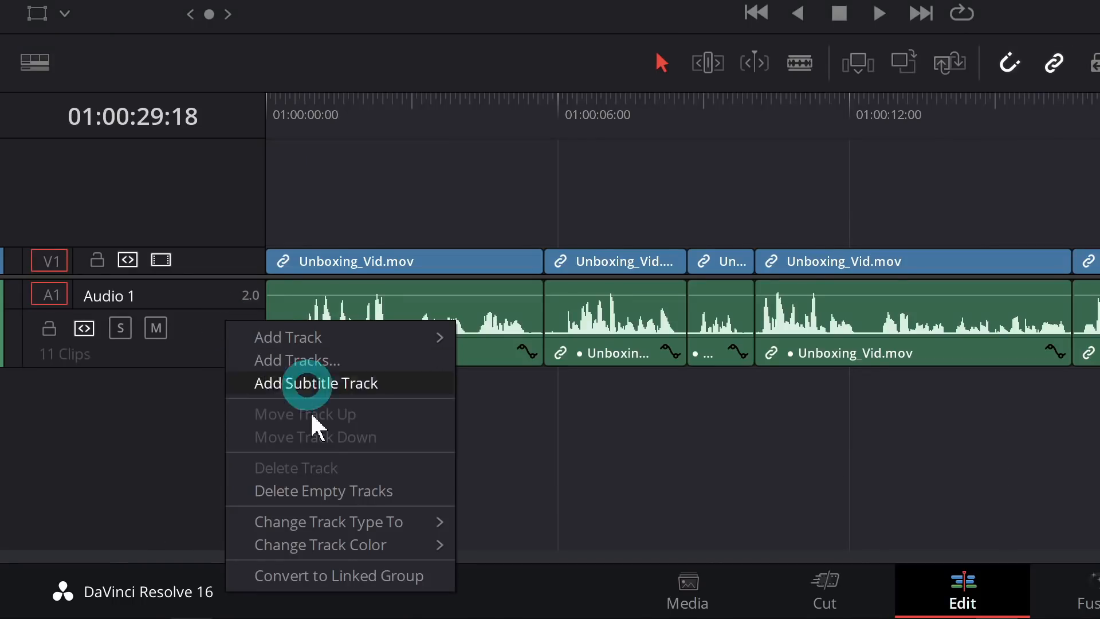
mouse_move(395, 518)
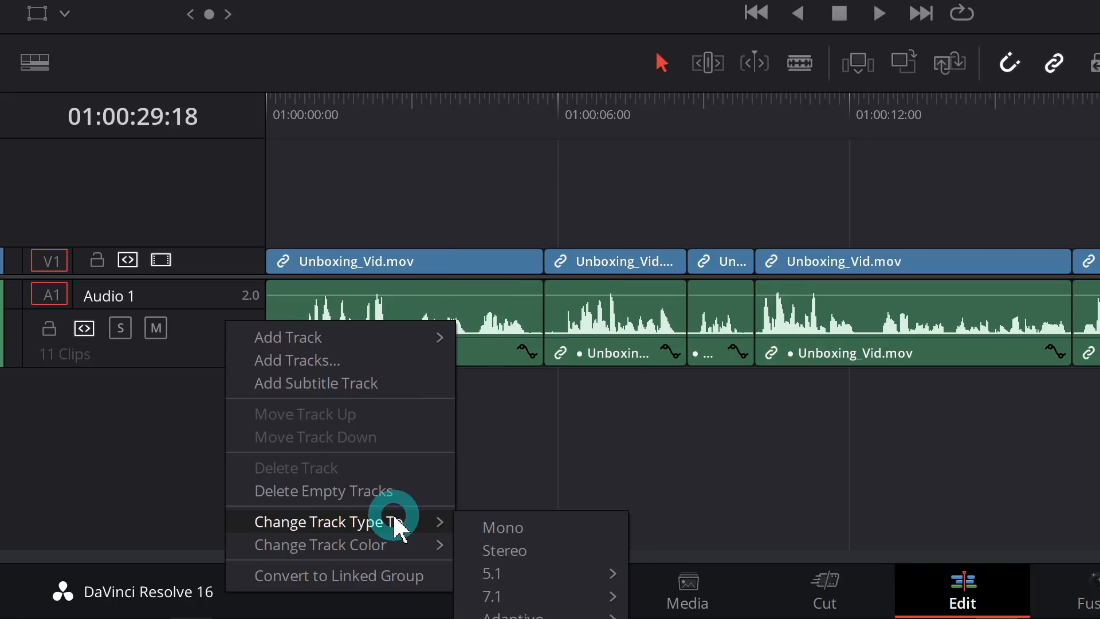
click(523, 524)
click(794, 359)
click(894, 150)
click(855, 114)
click(1002, 202)
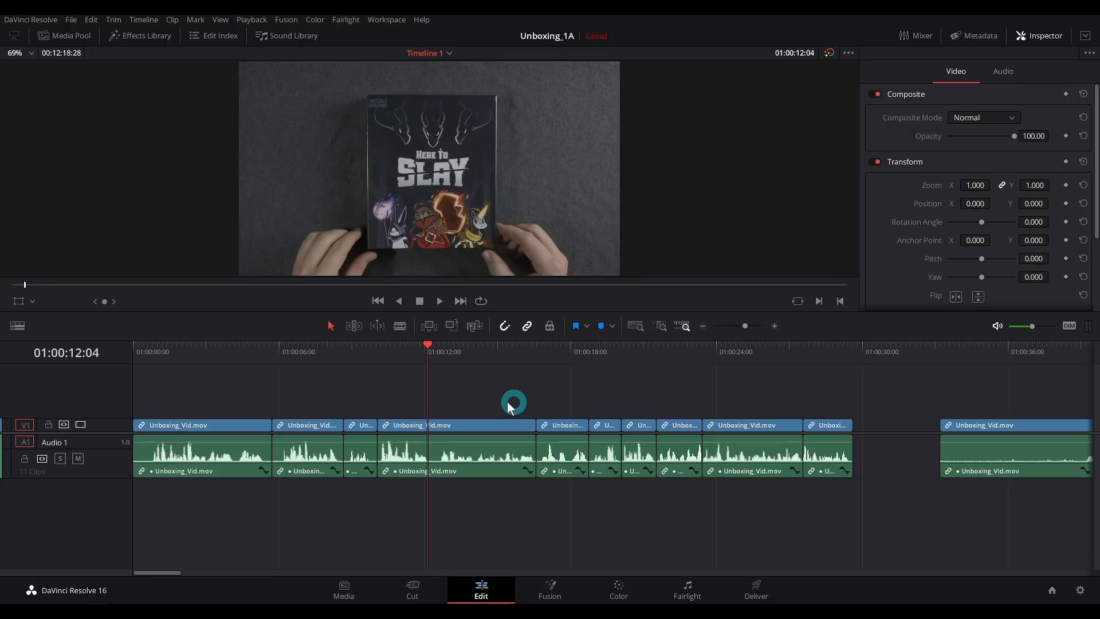
key(space)
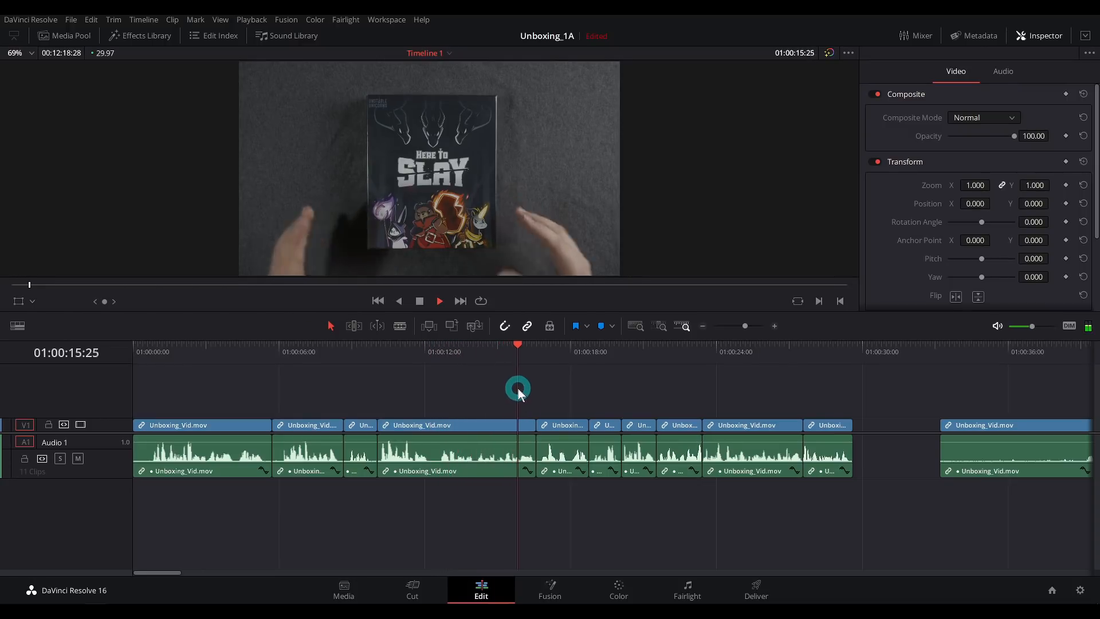
key(space)
Continue cutting the talk past 01:00:29:18, splitting the long clip at about 01:00:35:10 and checking the silence around 01:00:41:05.
key(shift+z)
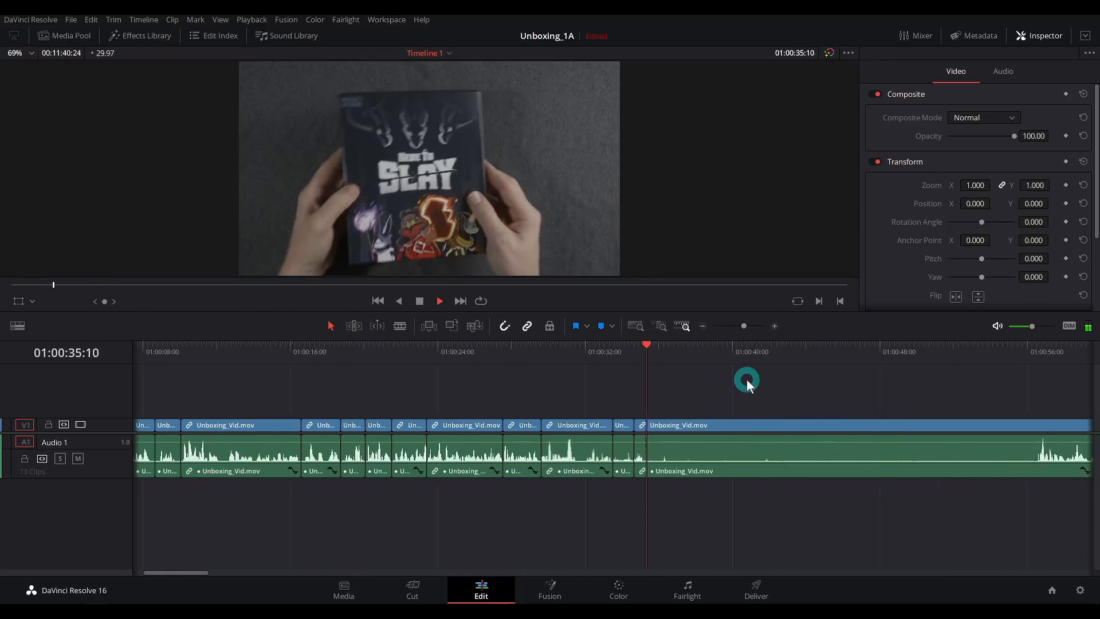
click(754, 378)
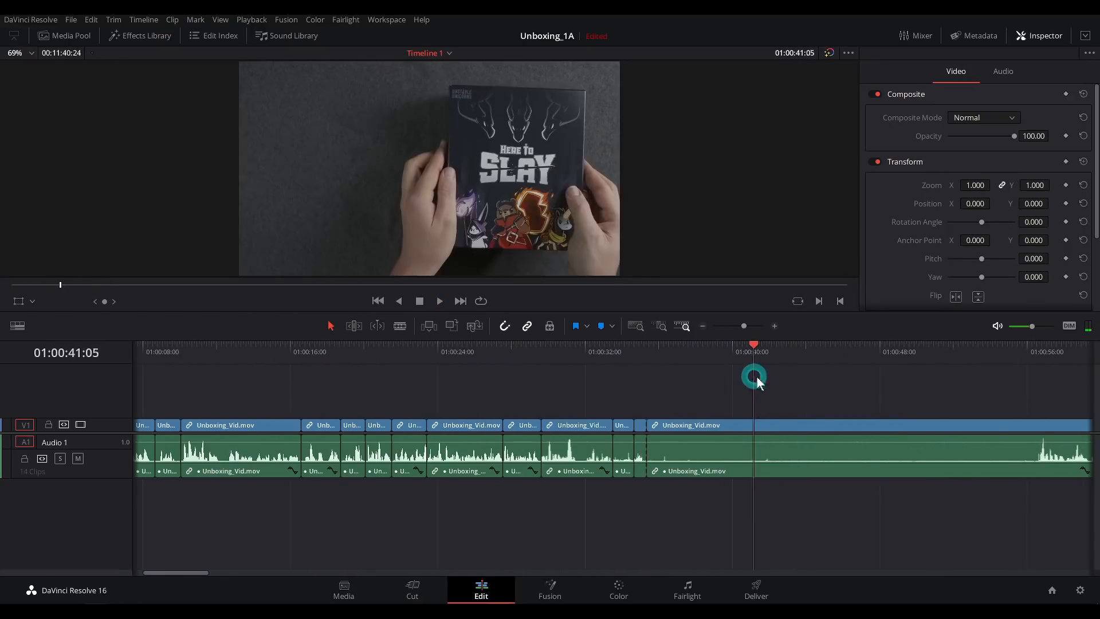
click(661, 385)
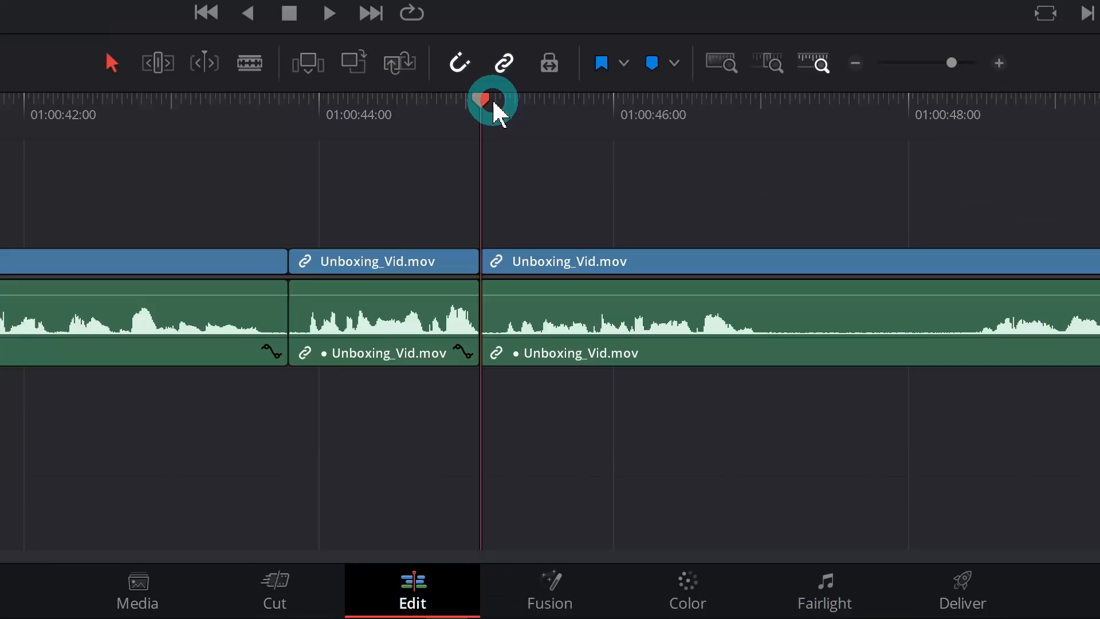
Turn off snapping and ripple trim the small leftover bits at the cuts near 01:00:43:20 and 01:00:45:00.
click(463, 67)
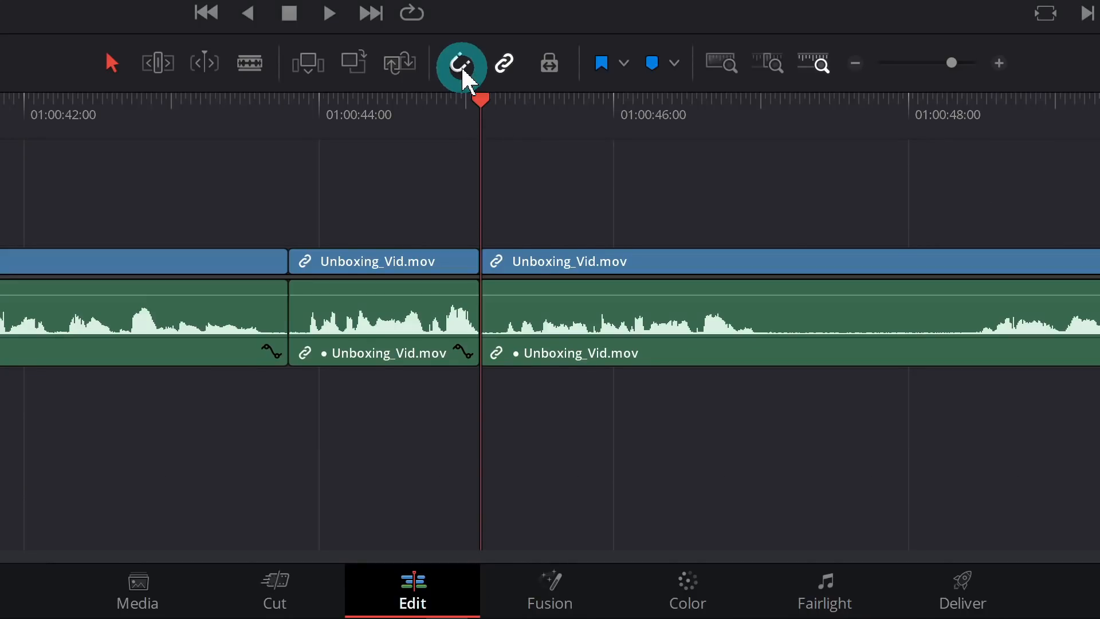
click(477, 131)
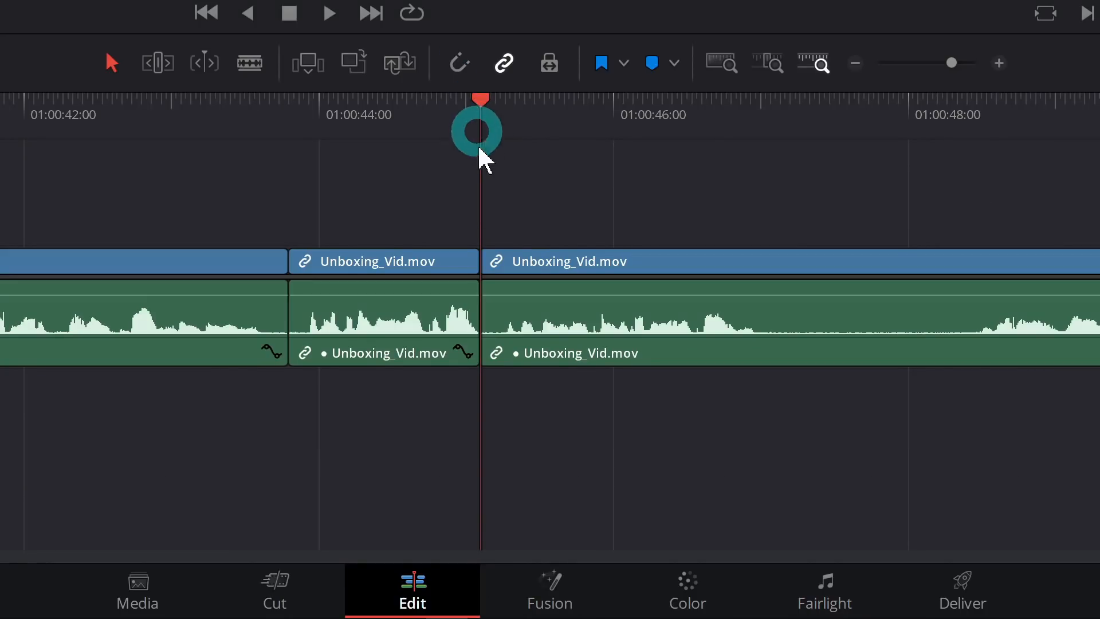
drag(485, 118, 207, 185)
key(ctrl+shift+[)
key(ctrl+shift+])
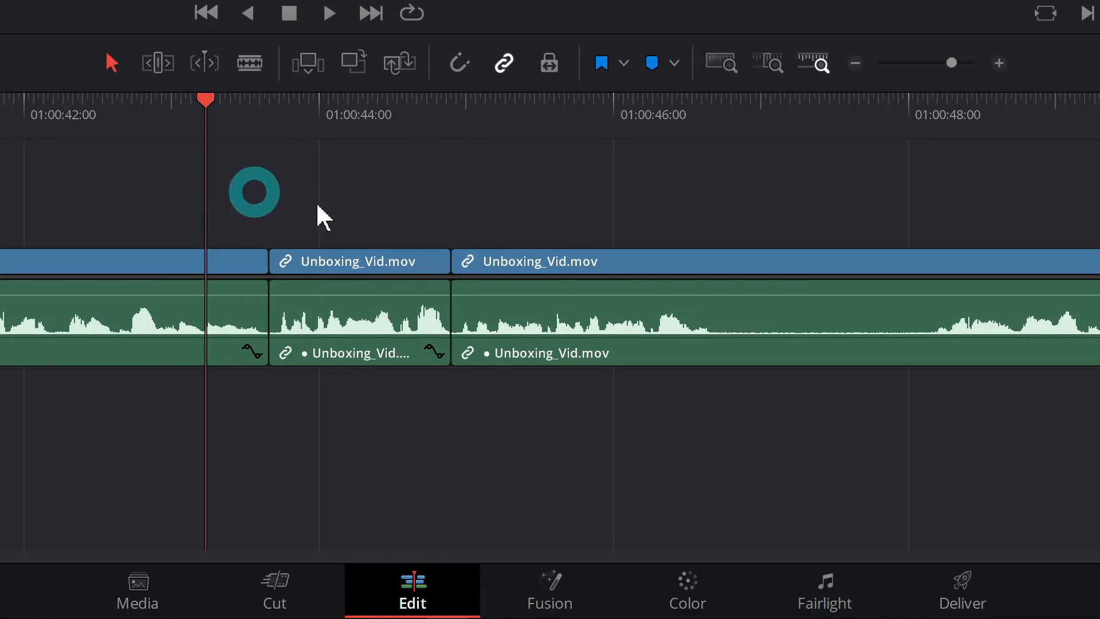
Play on through the rulebook part and cut out the pauses between phrases up to about 01:01:01:00.
key(space)
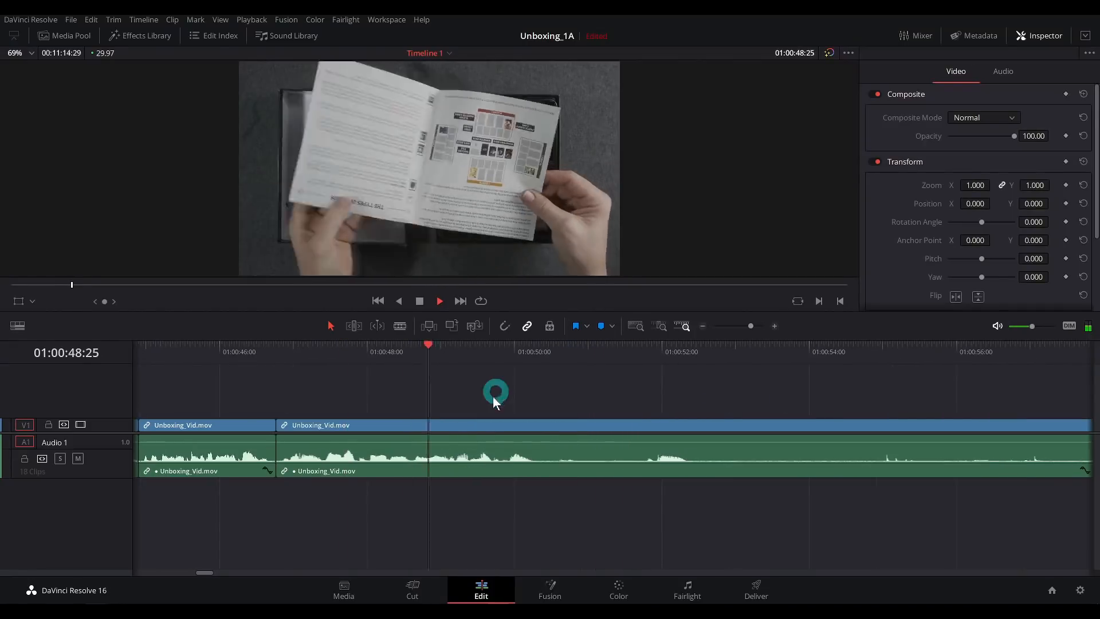
click(636, 398)
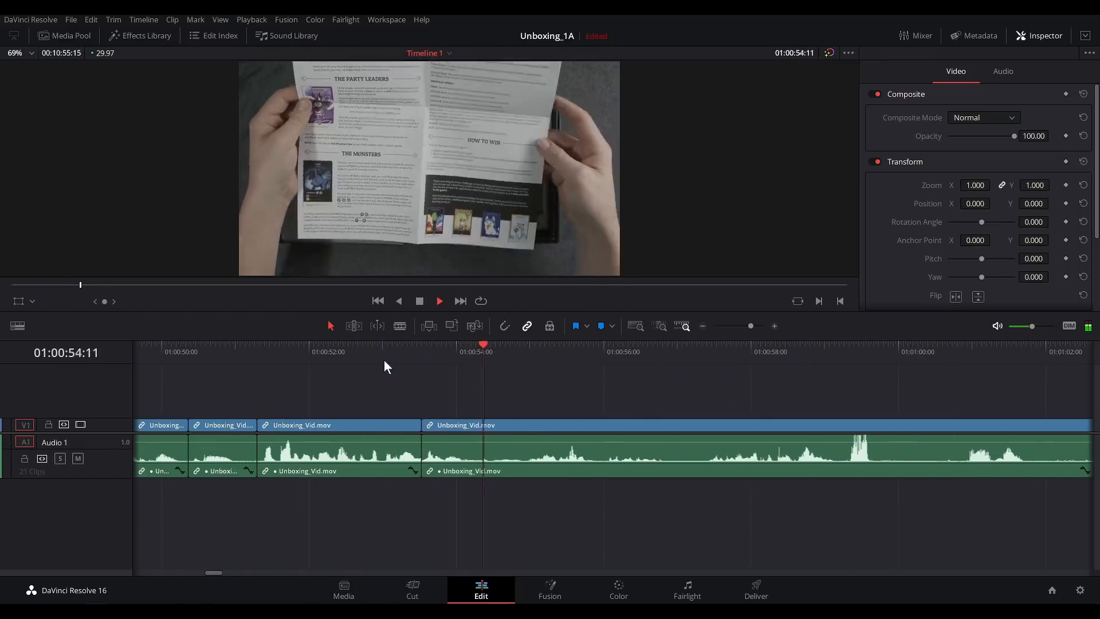
click(737, 364)
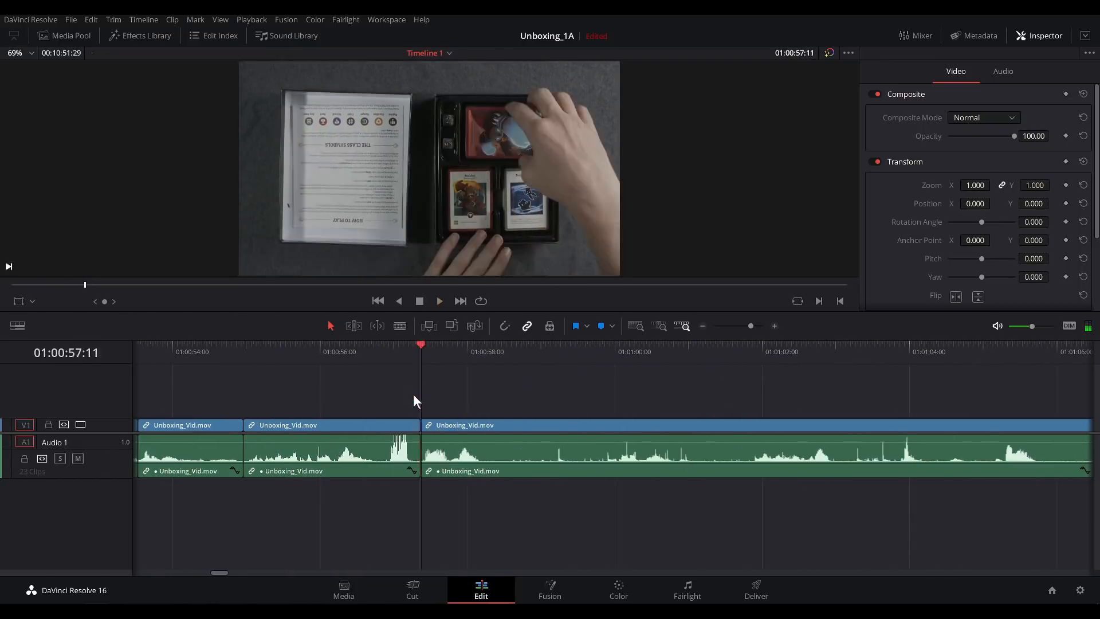
click(476, 361)
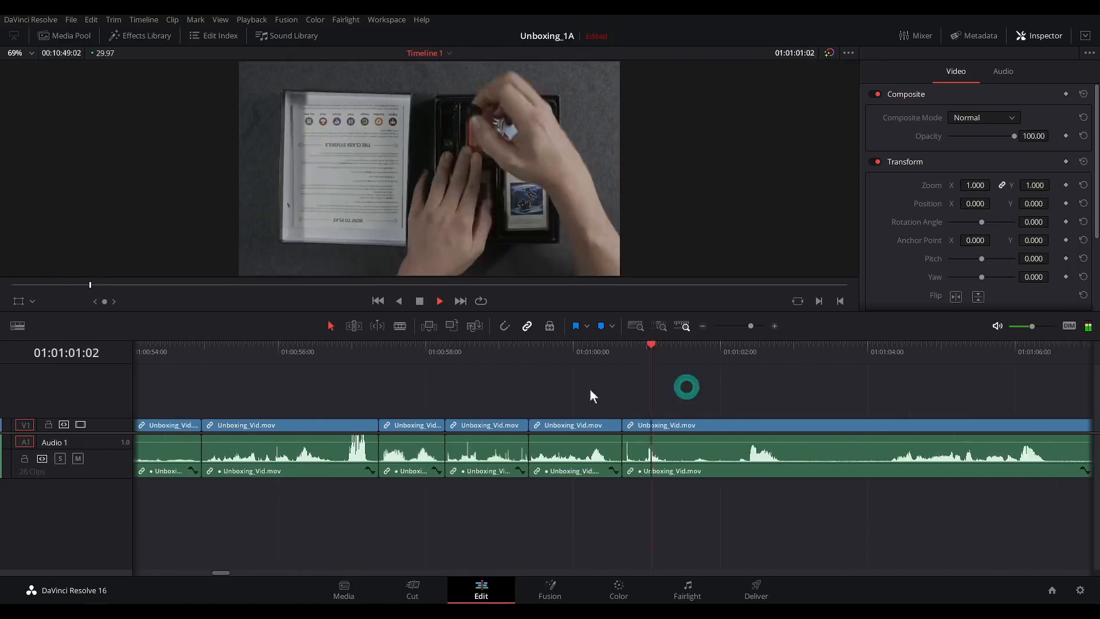
Keep cutting and ripple deleting the pauses between phrases from about 01:01:01:00 through to about 01:03:40:00.
click(600, 351)
click(634, 386)
click(417, 389)
click(503, 361)
click(744, 363)
click(703, 326)
click(209, 408)
click(611, 347)
click(567, 405)
click(396, 401)
click(679, 387)
click(628, 381)
click(688, 393)
click(492, 406)
click(459, 392)
click(671, 373)
click(314, 378)
click(486, 393)
click(721, 382)
click(741, 363)
click(791, 359)
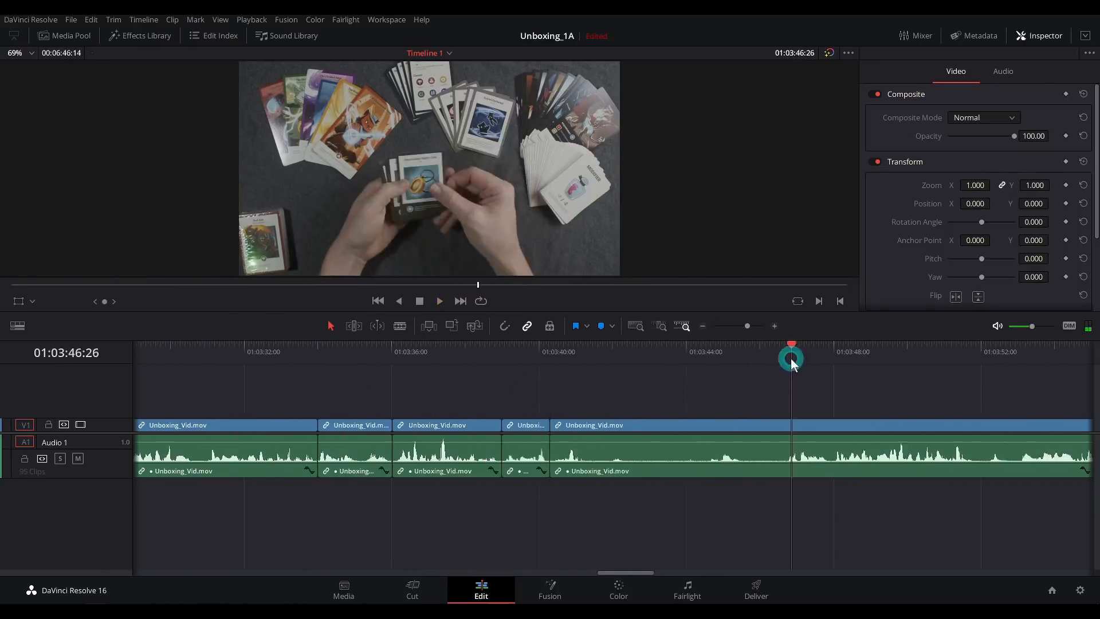
Ripple delete the remaining pauses after about 01:03:40:00 and trim the last clip to finish at 01:04:53:21.
click(742, 388)
click(500, 347)
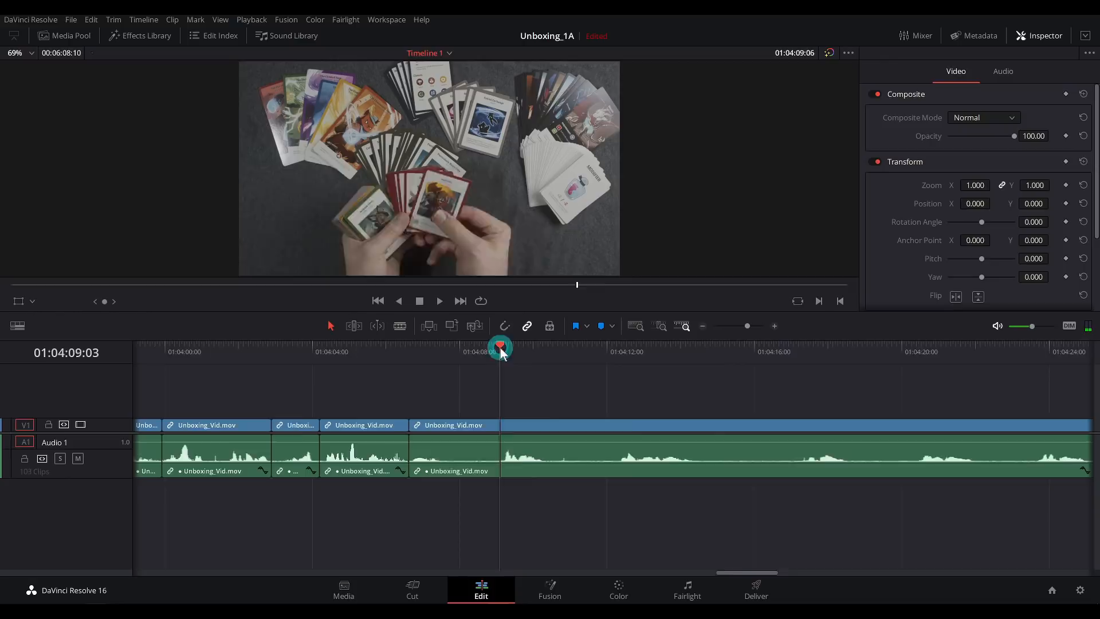
click(514, 353)
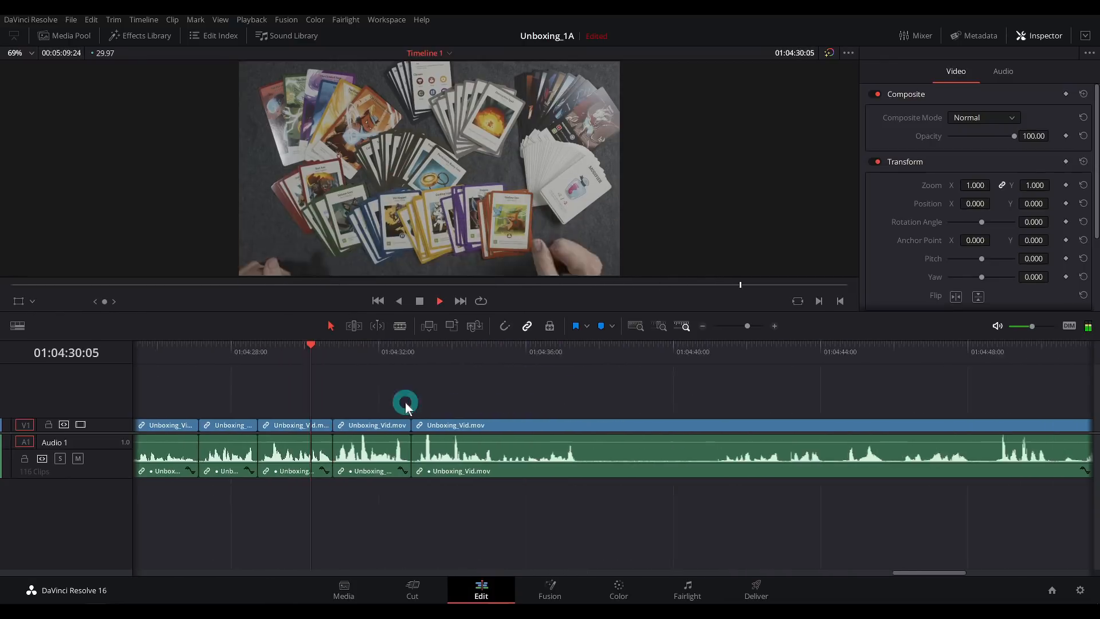
key(ctrl+shift+])
key(shift+z)
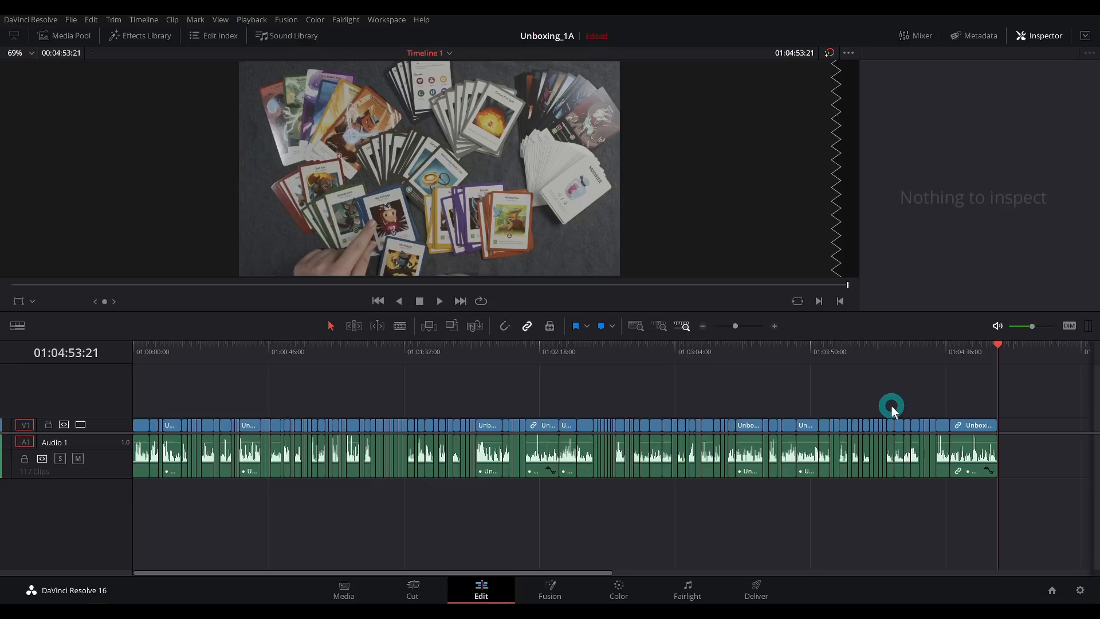
Examine the last clips closely, checking the cut at 01:04:30:23 and playing a moment around 01:04:35:18.
click(775, 326)
click(774, 327)
drag(416, 350, 359, 358)
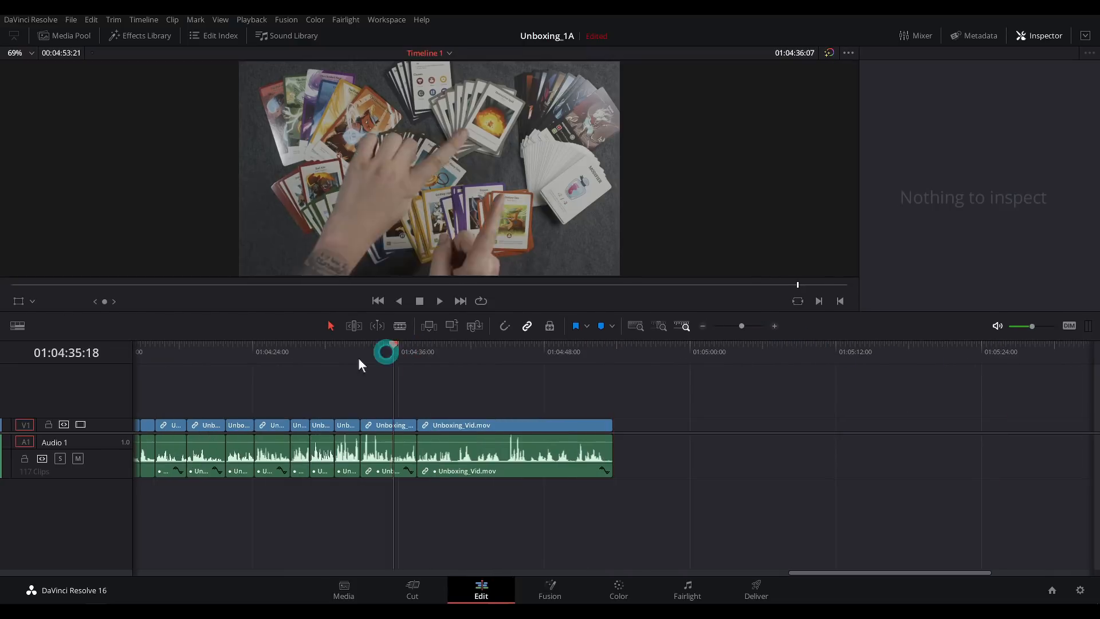
key(Up)
click(534, 185)
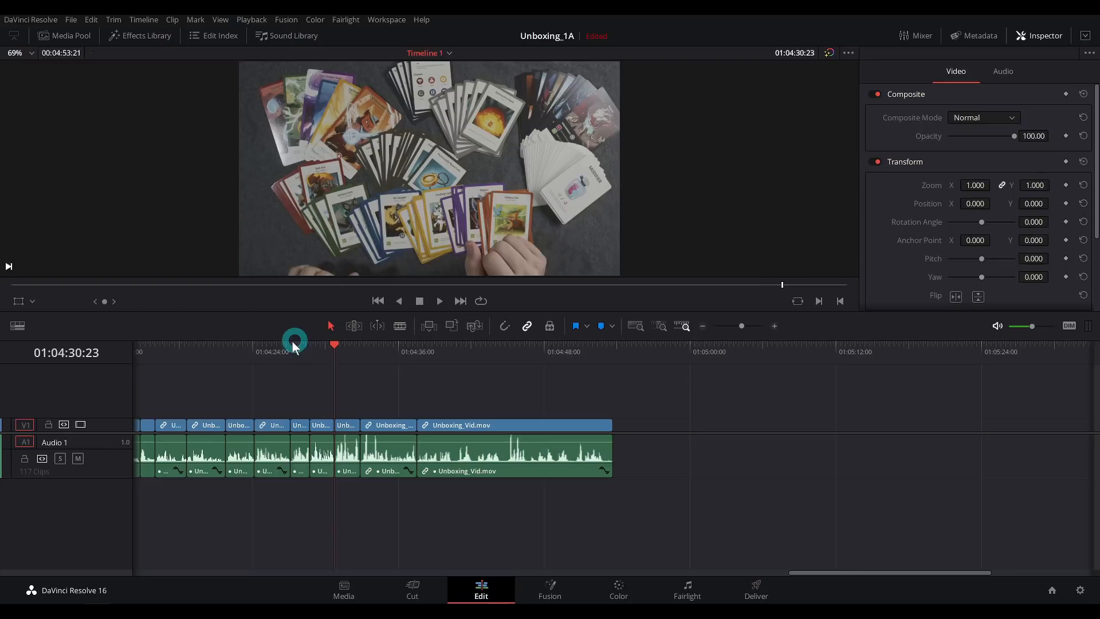
drag(292, 343, 393, 368)
key(space)
key(space)
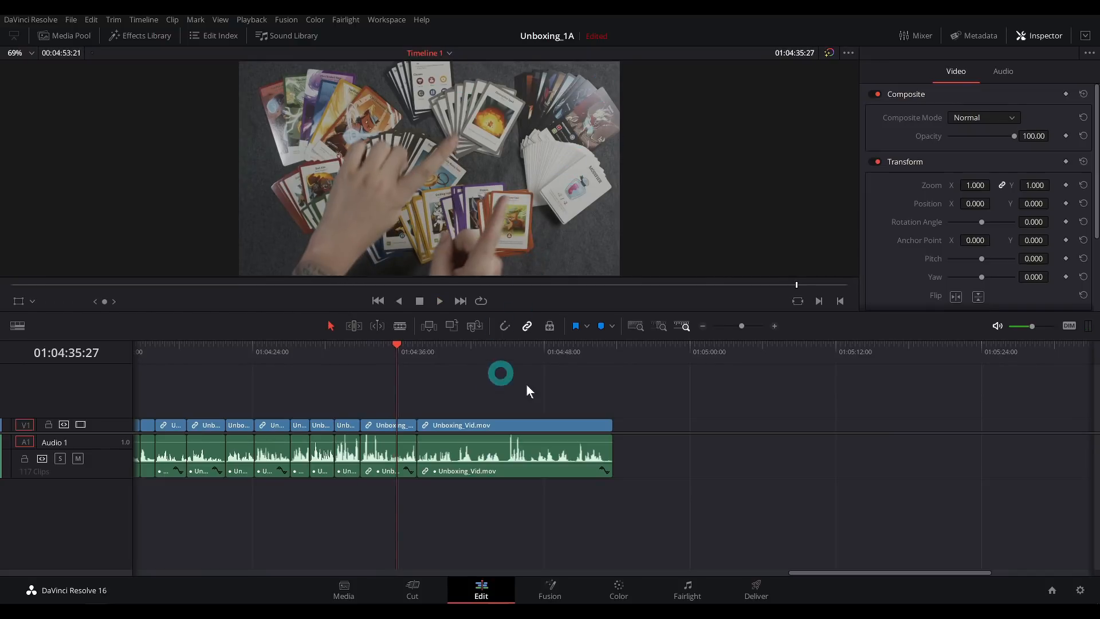
Ripple trim the end of the last clip to 01:04:52:28 and fit the whole timeline in view.
drag(610, 353, 576, 390)
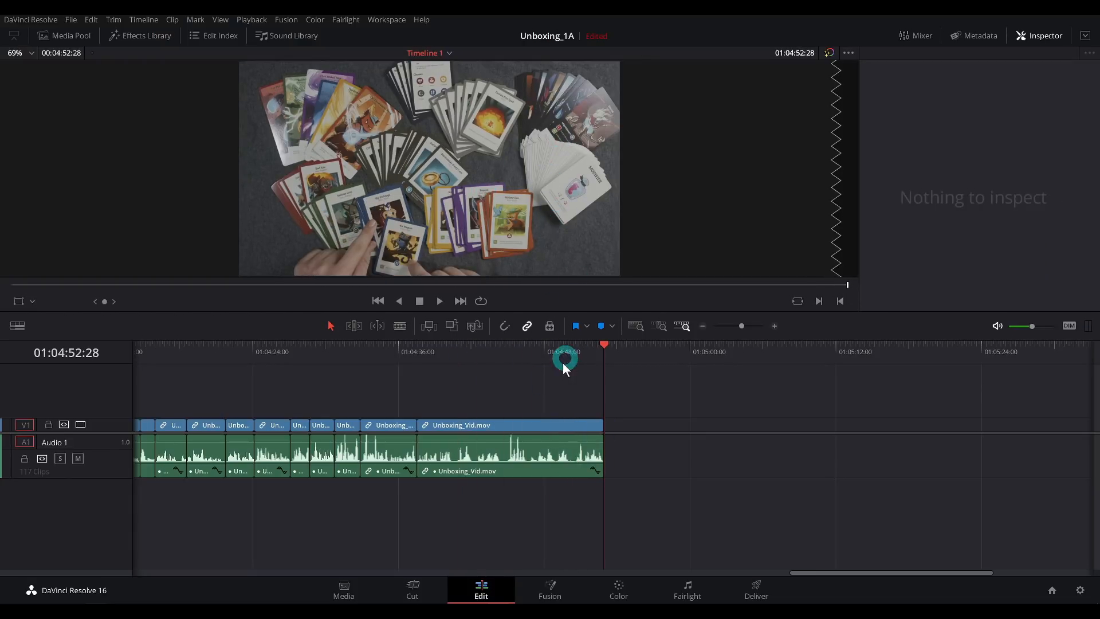
click(574, 393)
key(shift+z)
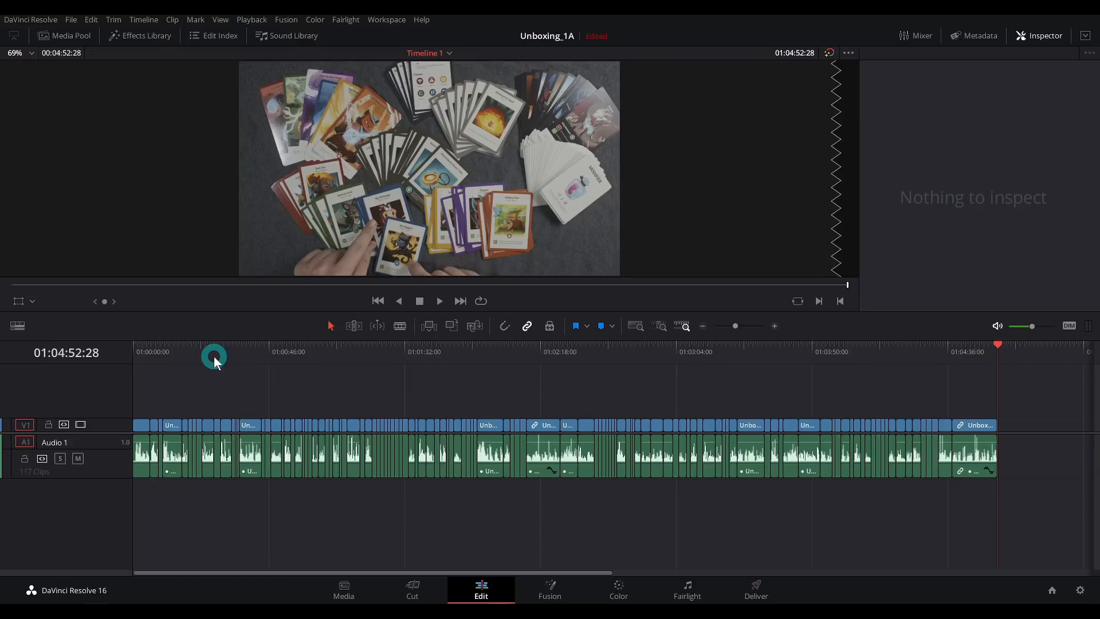
Examine the opening cuts between the timeline start and about 01:00:18:24 up close, and return to the start.
click(188, 353)
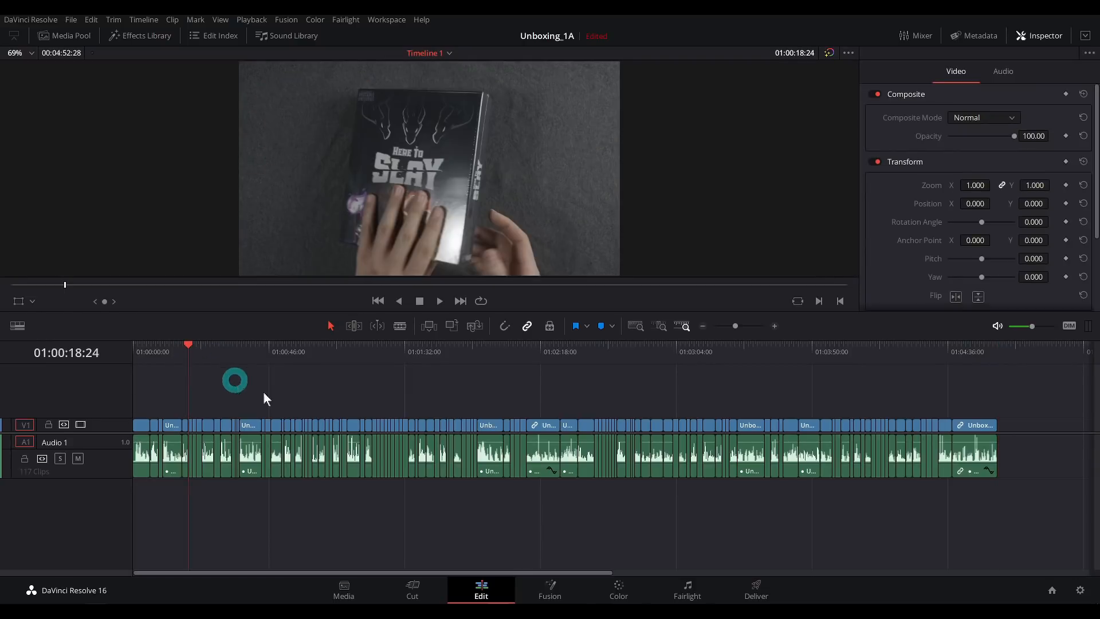
click(773, 326)
click(774, 326)
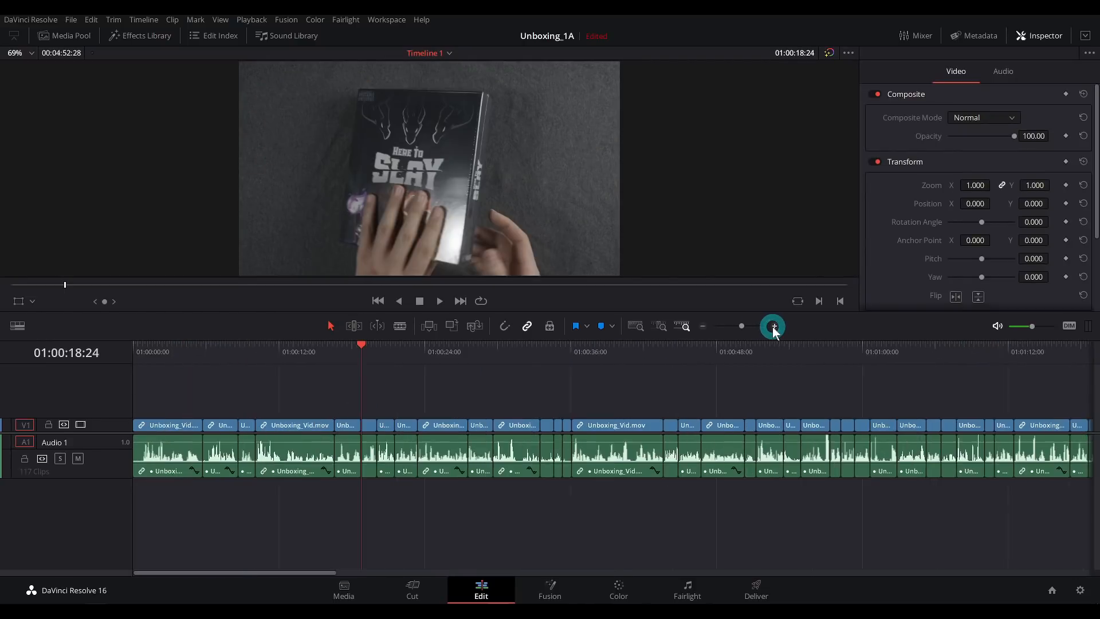
click(773, 326)
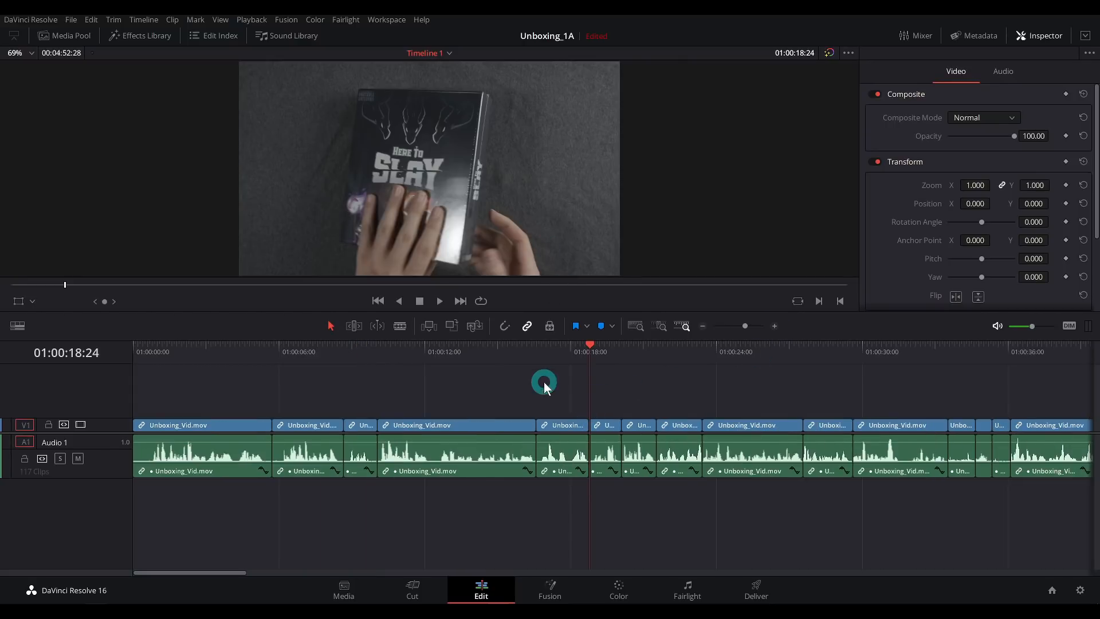
click(487, 359)
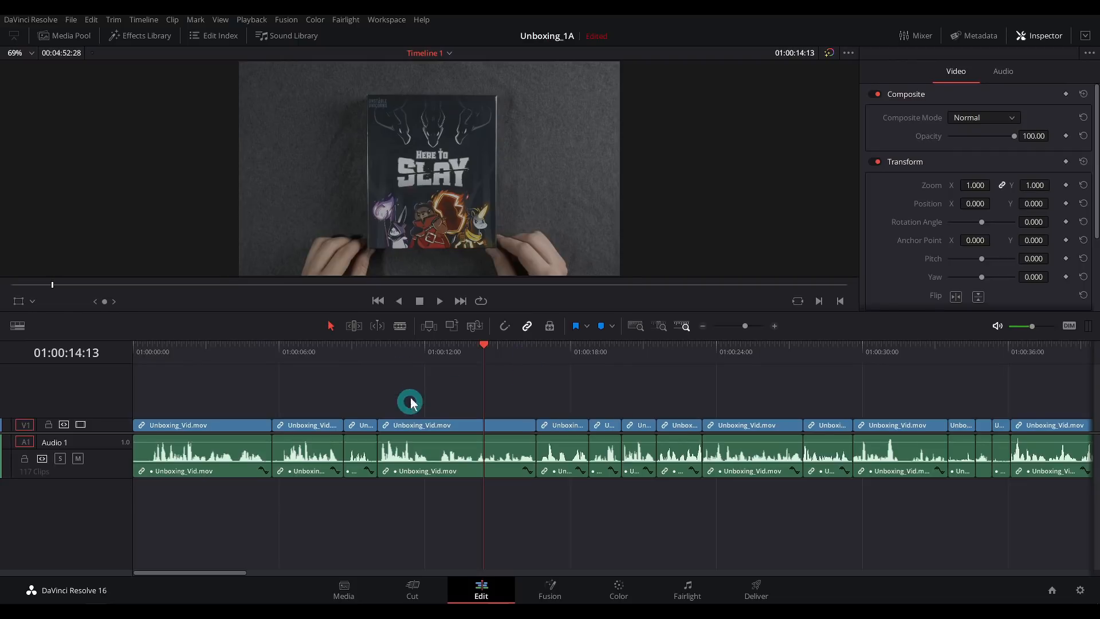
key(Home)
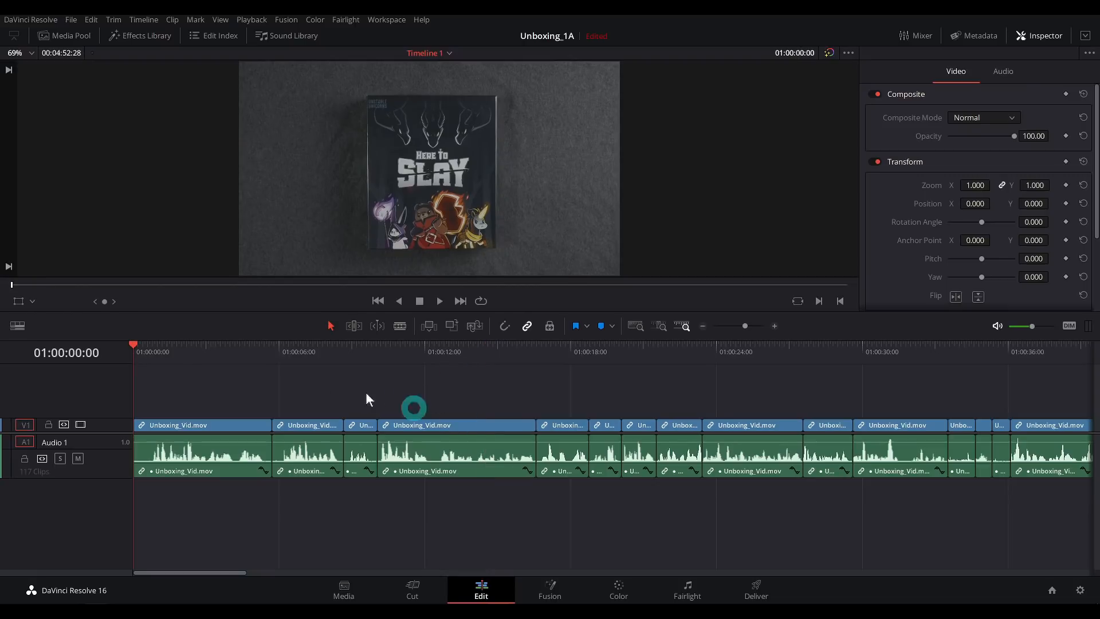
drag(240, 359, 350, 373)
mouse_move(544, 354)
mouse_down()
mouse_move(521, 339)
mouse_move(543, 355)
mouse_up()
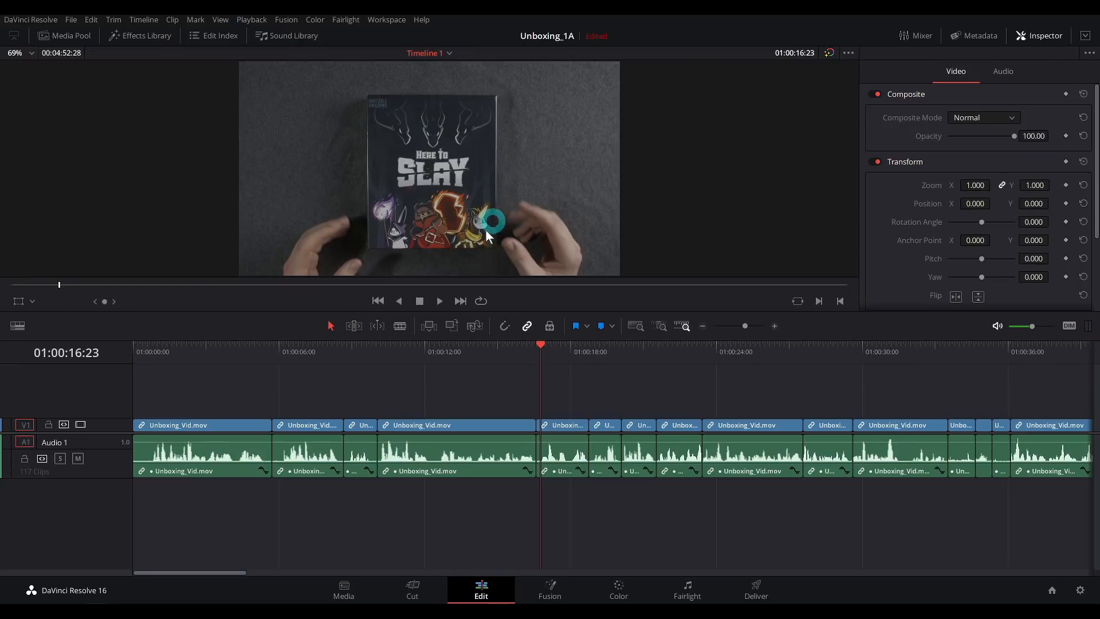
key(Home)
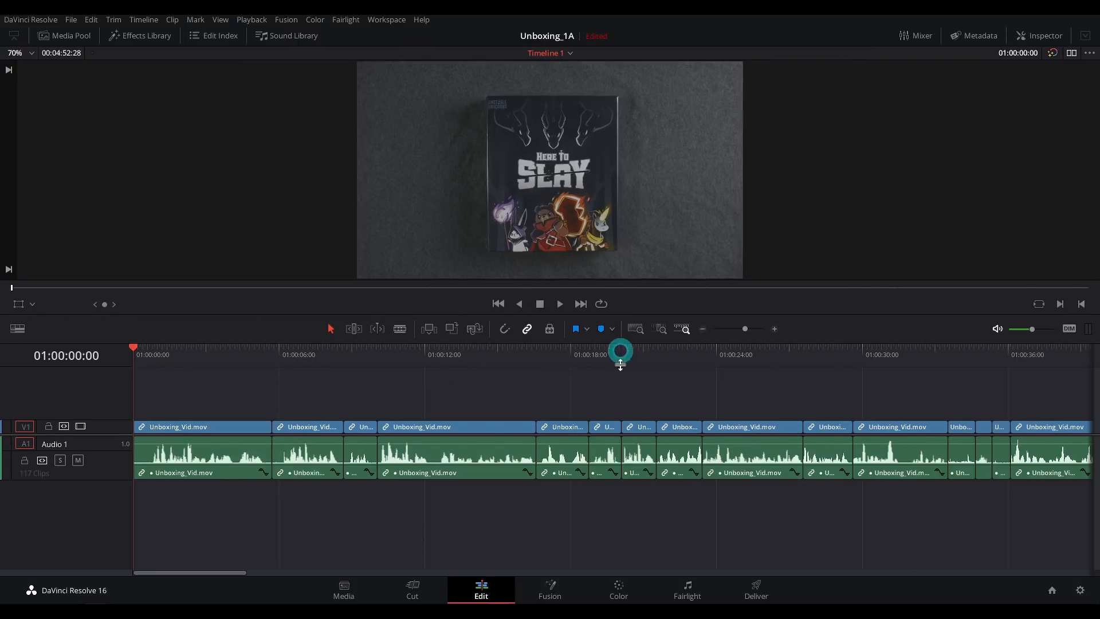
Enlarge the viewer, play from the start and place a marker at 01:00:05:18, just before the first cut.
drag(619, 332, 625, 465)
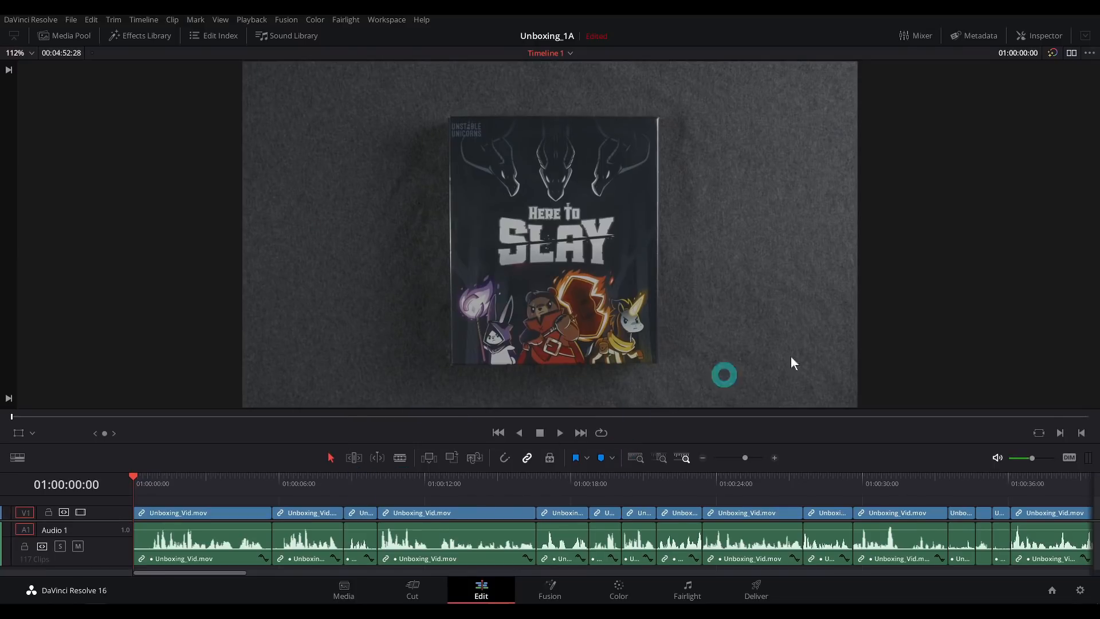
key(space)
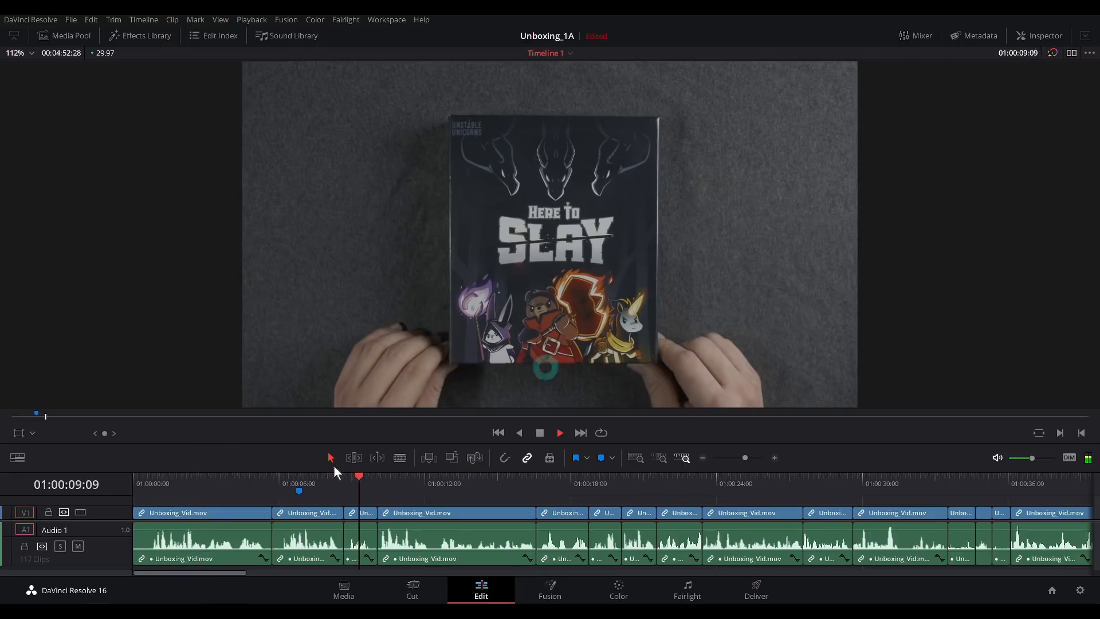
click(302, 492)
drag(301, 491, 269, 494)
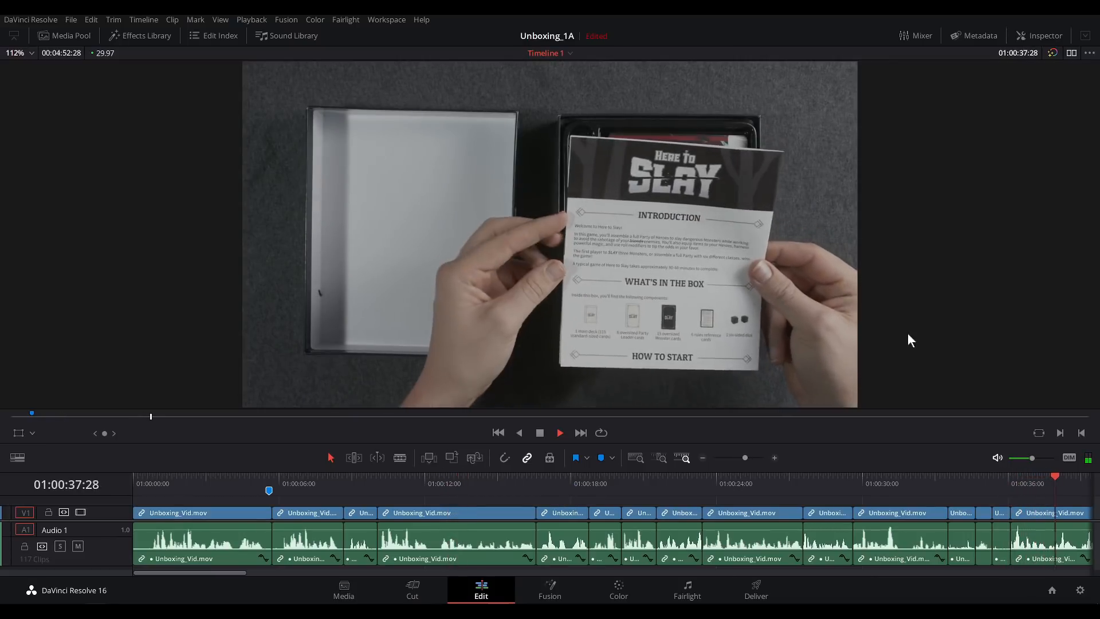
Continue playing to the final clip, placing markers on the rough cuts near 01:00:36:00 and at 01:00:49:20.
key(m)
mouse_move(1057, 491)
mouse_down()
mouse_move(678, 489)
mouse_move(901, 481)
mouse_up()
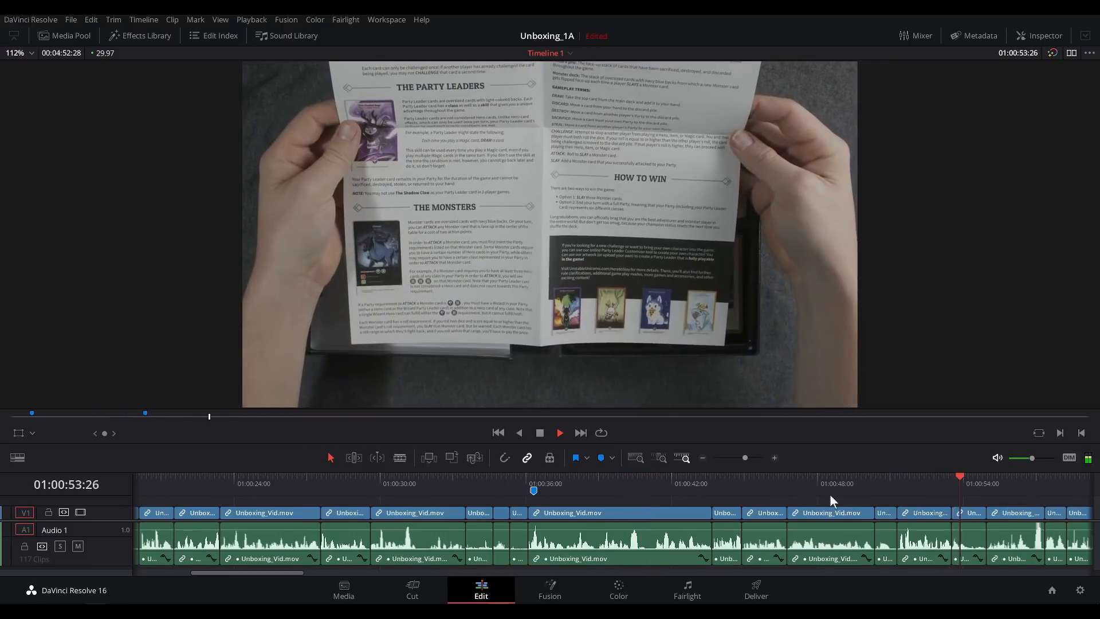
drag(865, 483, 805, 487)
key(space)
key(space)
key(m)
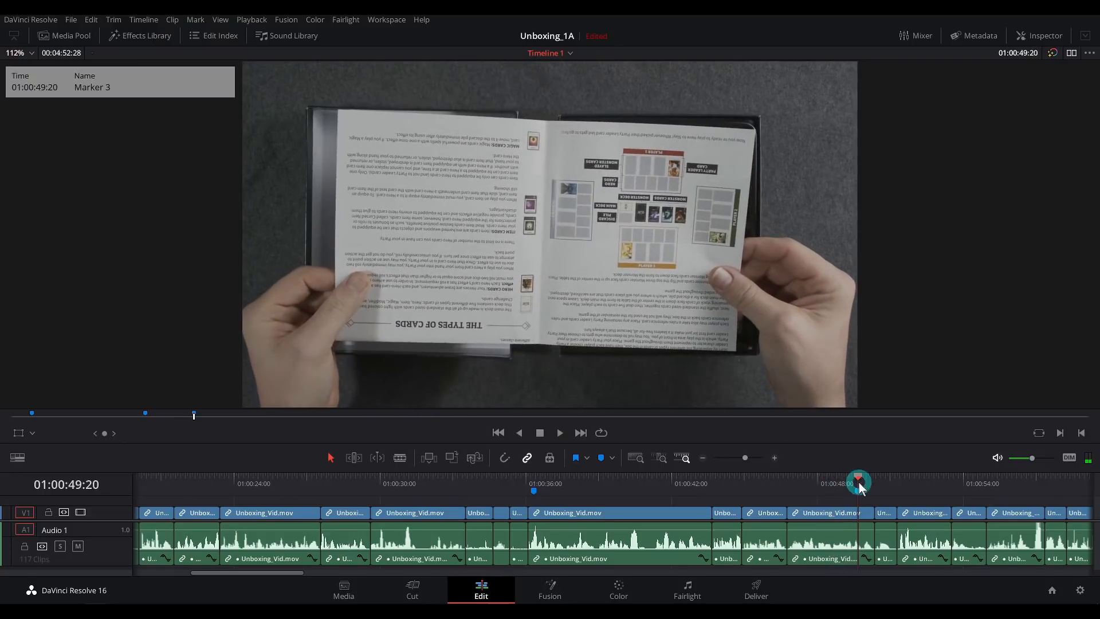
key(space)
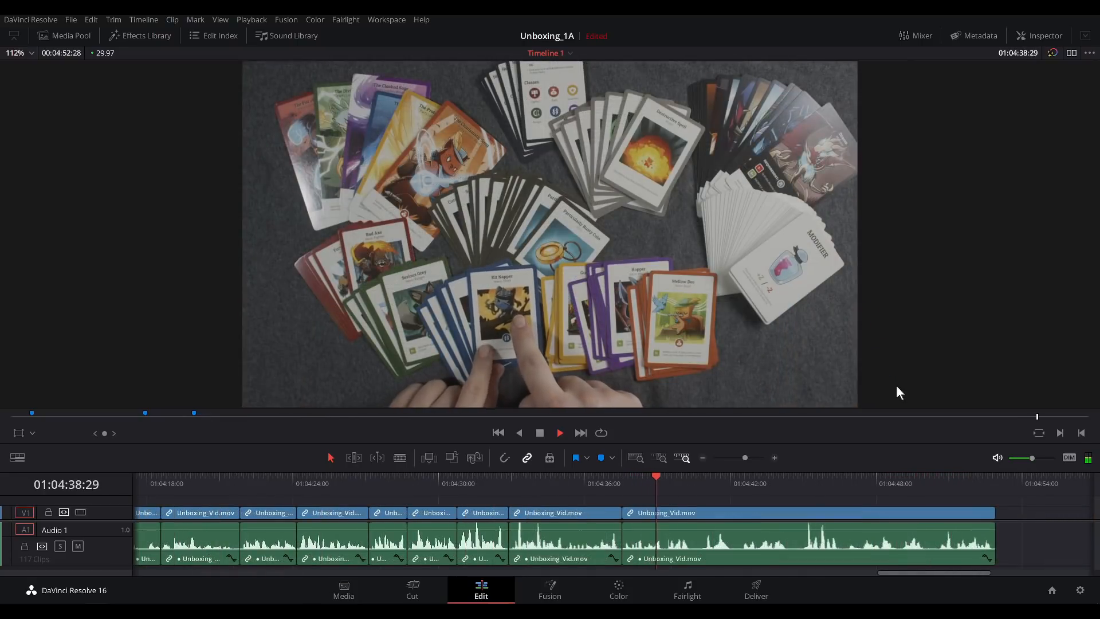
key(space)
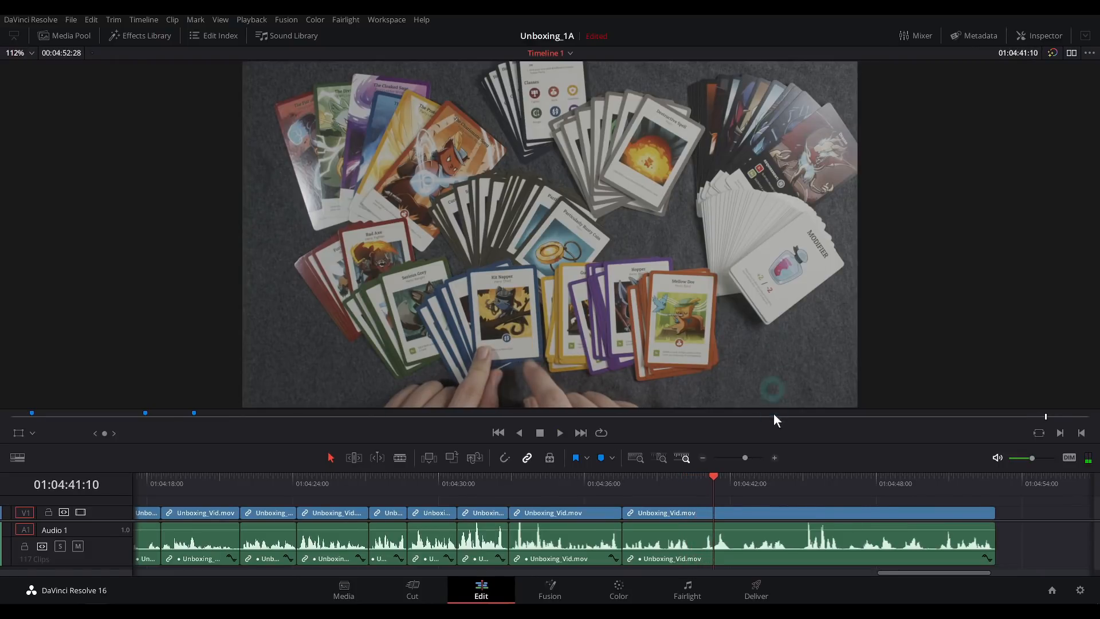
Ripple trim both sides of the cut at the first marker, ending the first clip at 01:00:05:10, and play the result.
key(shift+z)
click(148, 477)
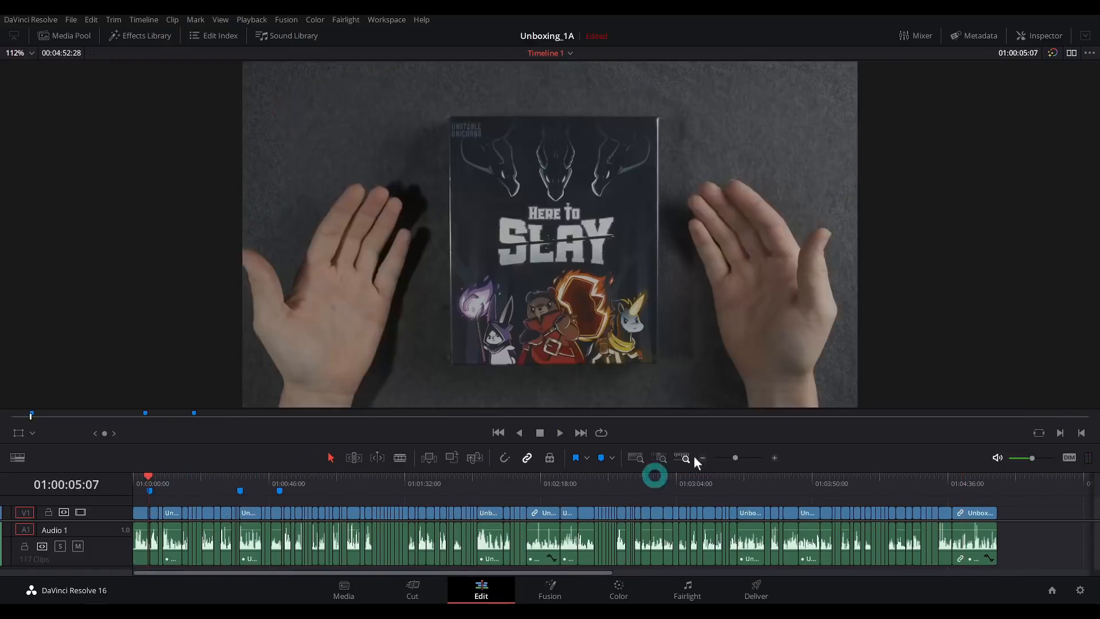
click(775, 458)
click(775, 458)
click(775, 458)
click(775, 458)
click(634, 484)
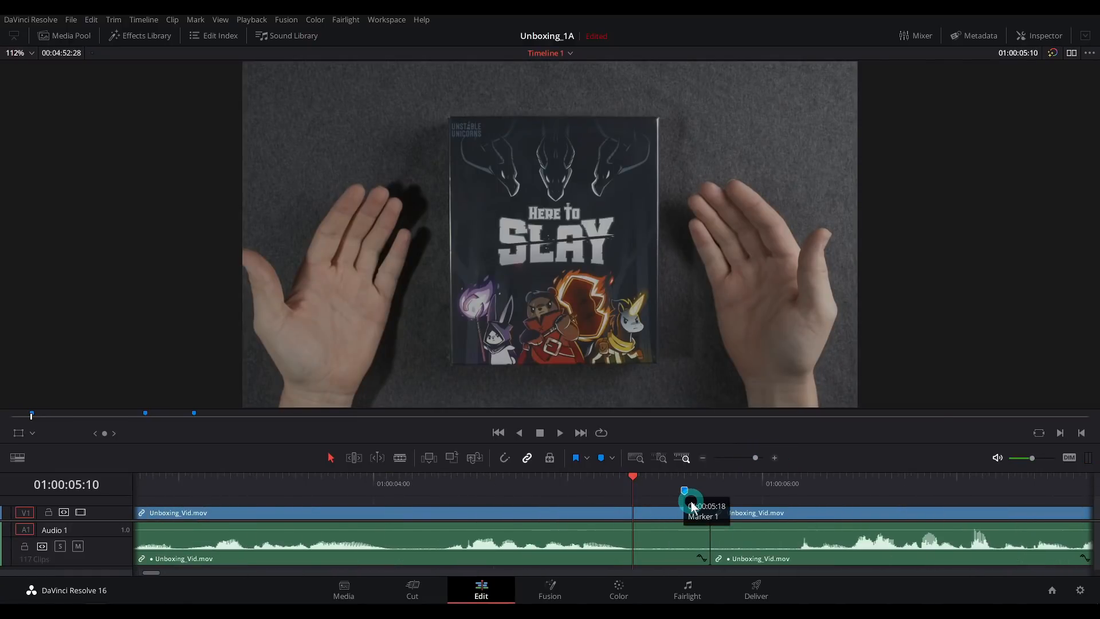
key(ctrl+shift+])
drag(691, 480, 499, 489)
key(space)
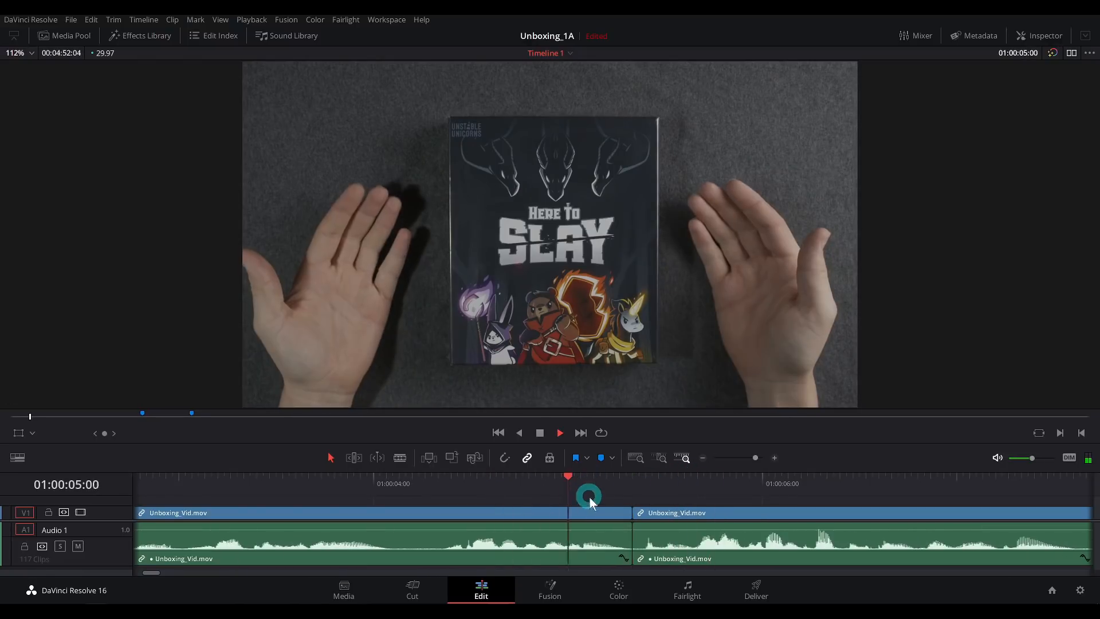
key(space)
Play the section around the cut at the second marker, starting from about 01:00:32:14, to check the transition.
click(702, 458)
click(951, 484)
drag(993, 502, 415, 481)
key(space)
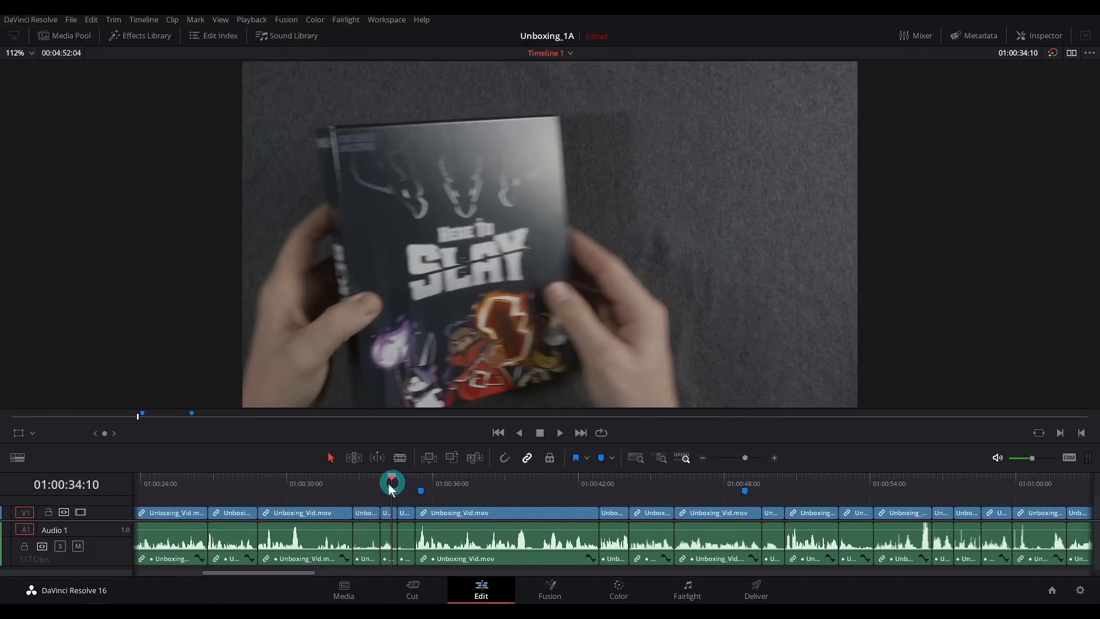
click(346, 484)
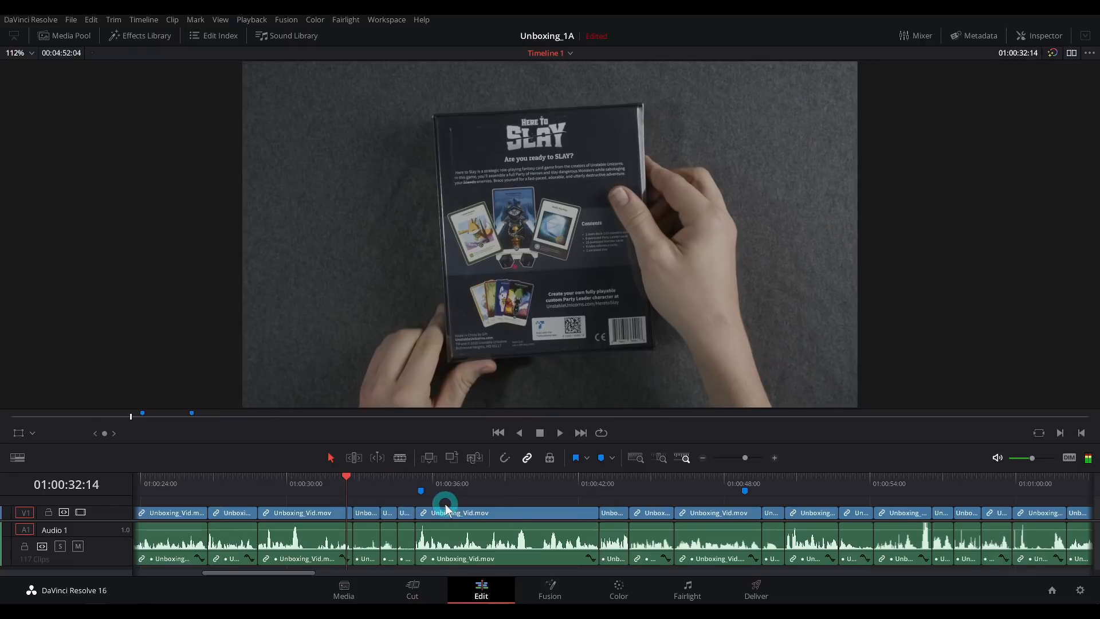
key(space)
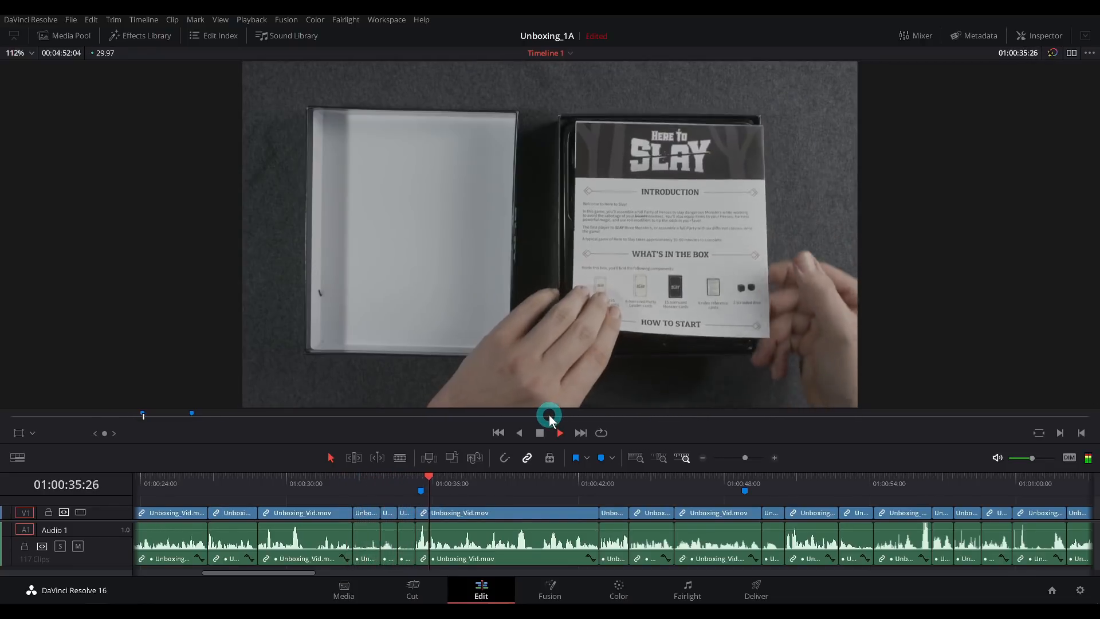
key(space)
click(417, 476)
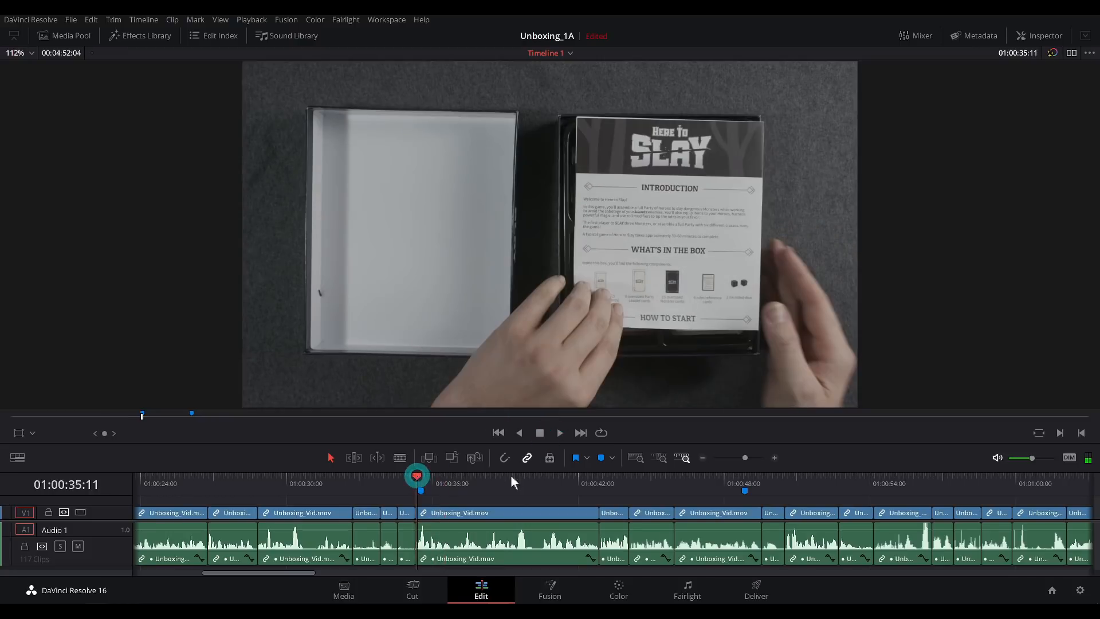
Ripple trim the start of the clip at the second marker to 01:00:35:20 and replay the tightened cut.
click(775, 458)
drag(594, 479, 674, 494)
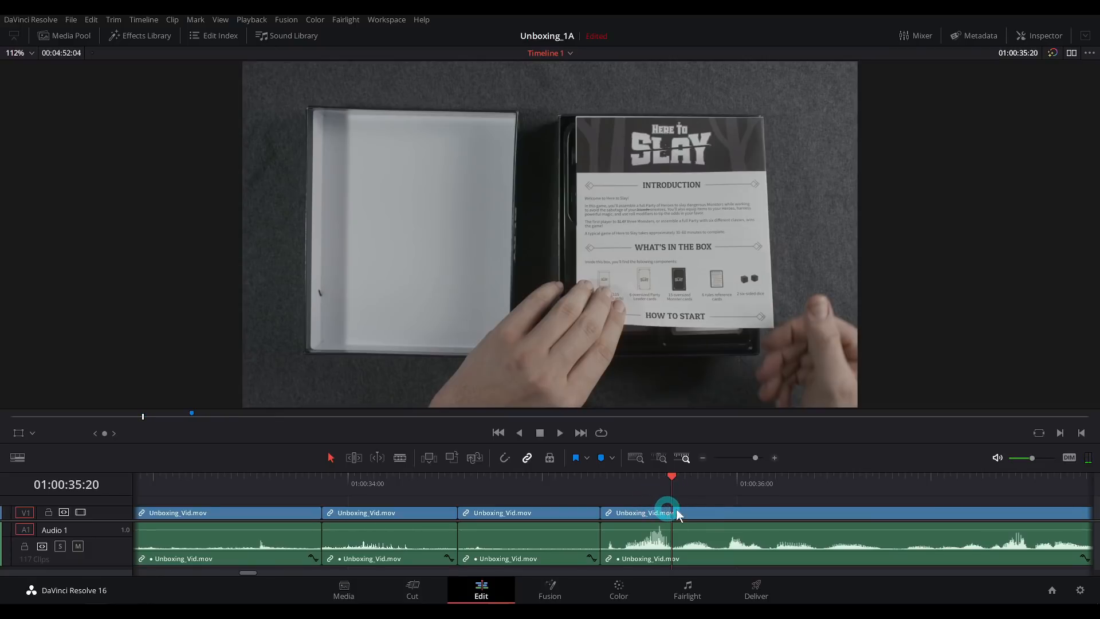
key(ctrl+shift+[)
key(space)
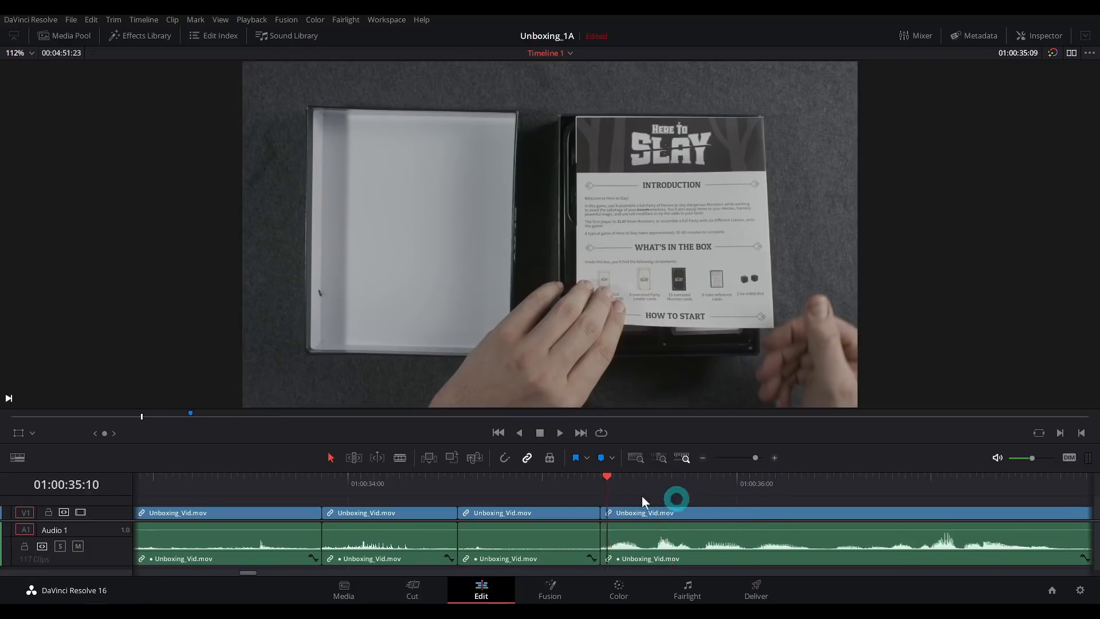
click(496, 482)
key(space)
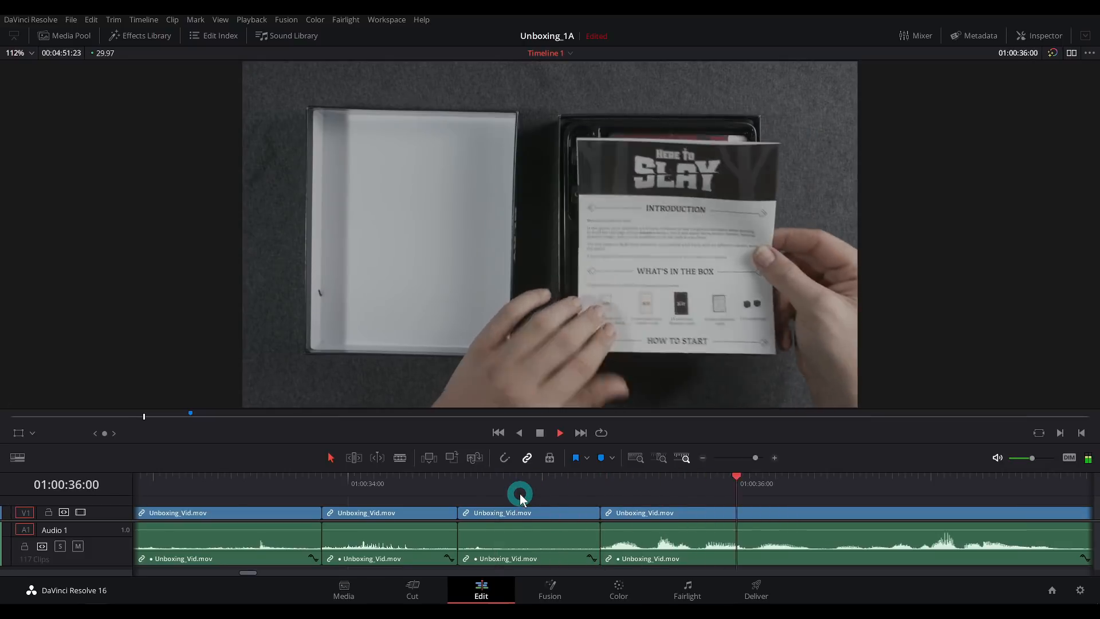
drag(534, 482, 489, 481)
key(space)
key(space)
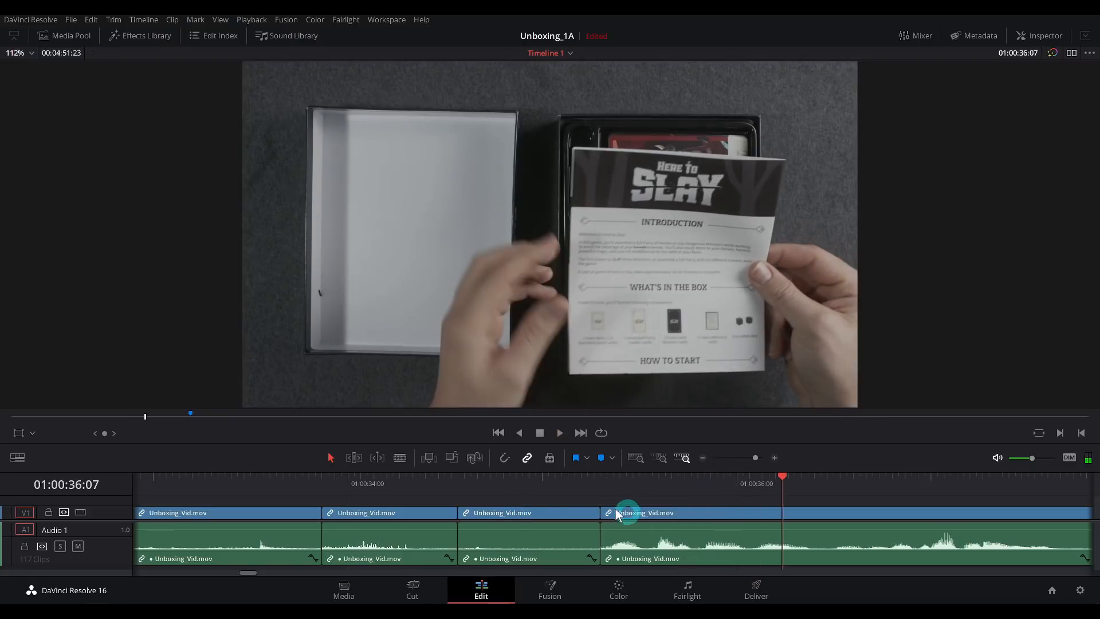
drag(587, 484, 571, 506)
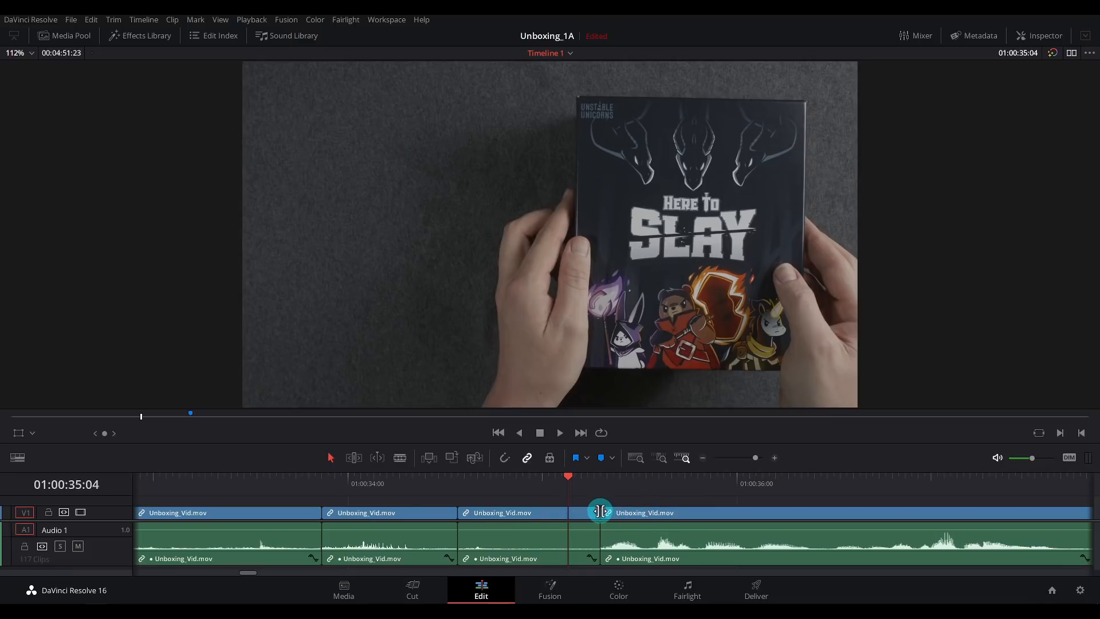
Roll only the video edit of that cut to about 01:00:35:16 so the next clip's audio starts first, and play it.
drag(600, 512, 650, 512)
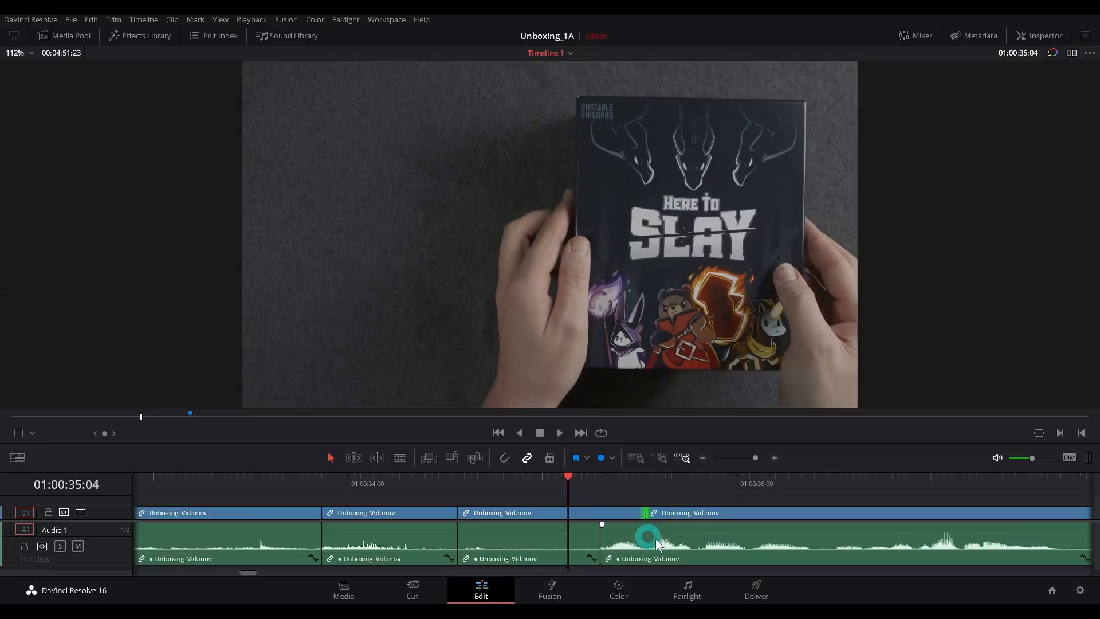
click(503, 486)
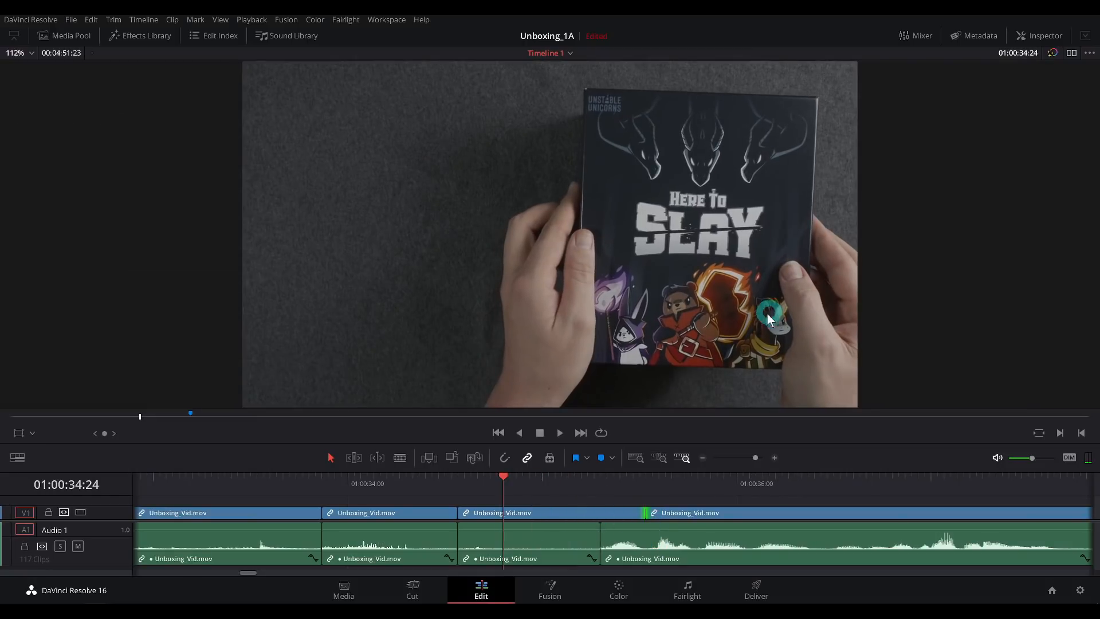
key(space)
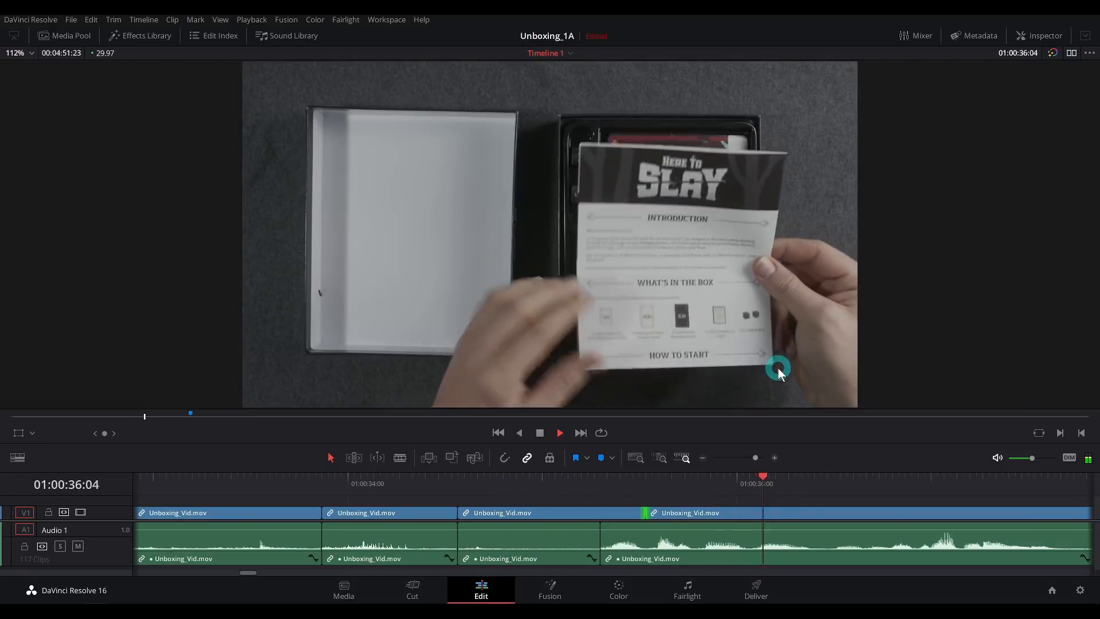
key(space)
Play the section around the third marker and inspect its clip up close from about 01:00:46:26.
click(705, 458)
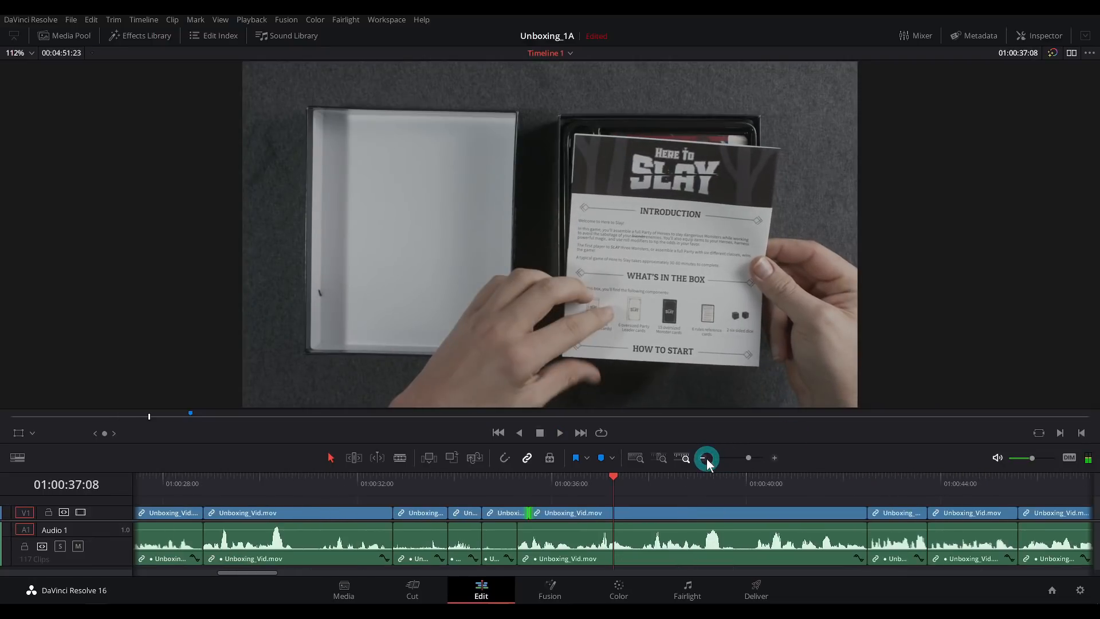
click(855, 484)
key(space)
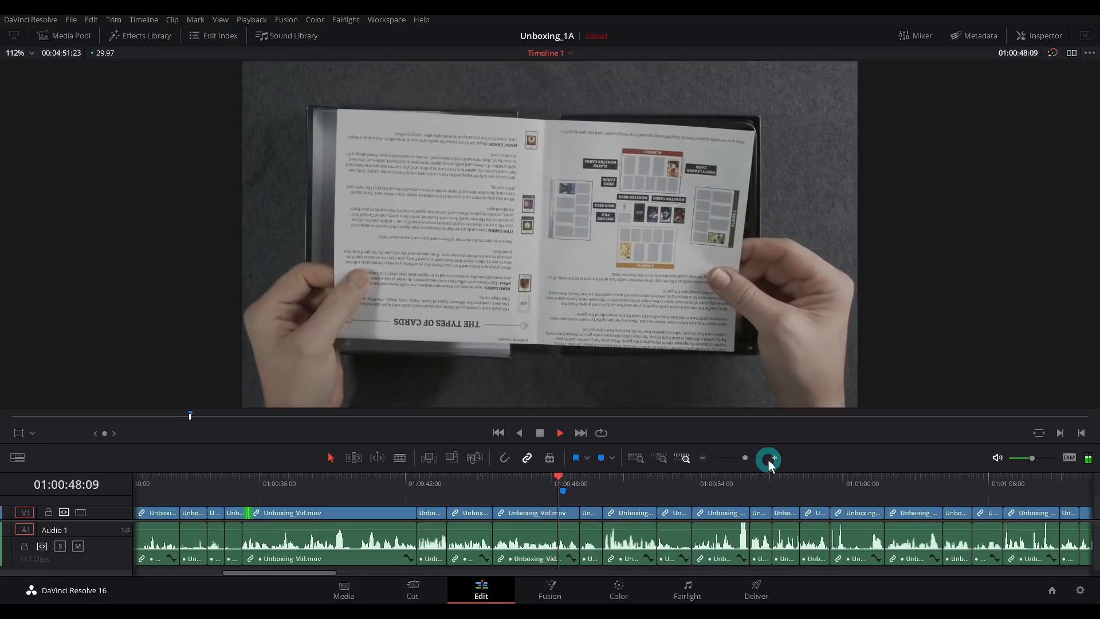
key(space)
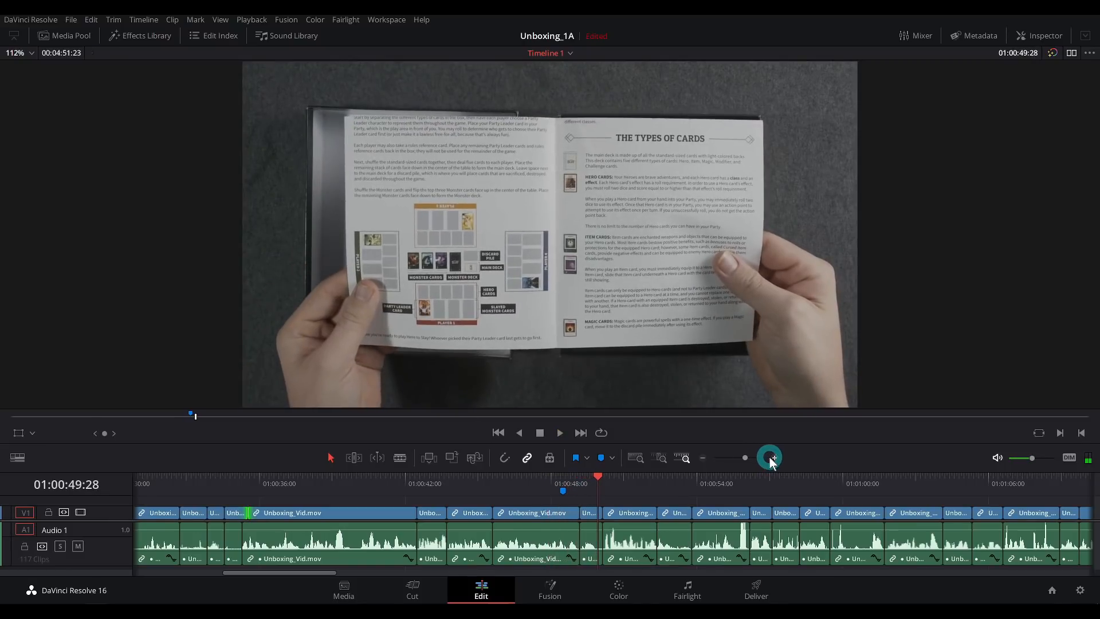
click(775, 458)
drag(556, 486, 317, 494)
Select the clip under the third marker with and without its linked audio, and clear the selection.
click(339, 514)
click(302, 520)
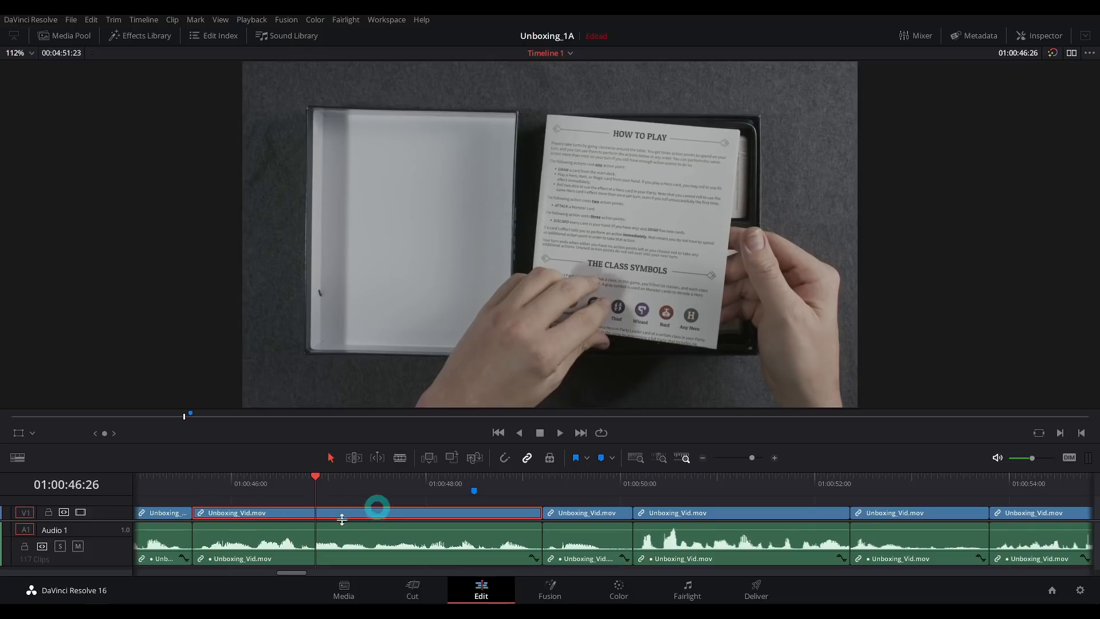
click(375, 512)
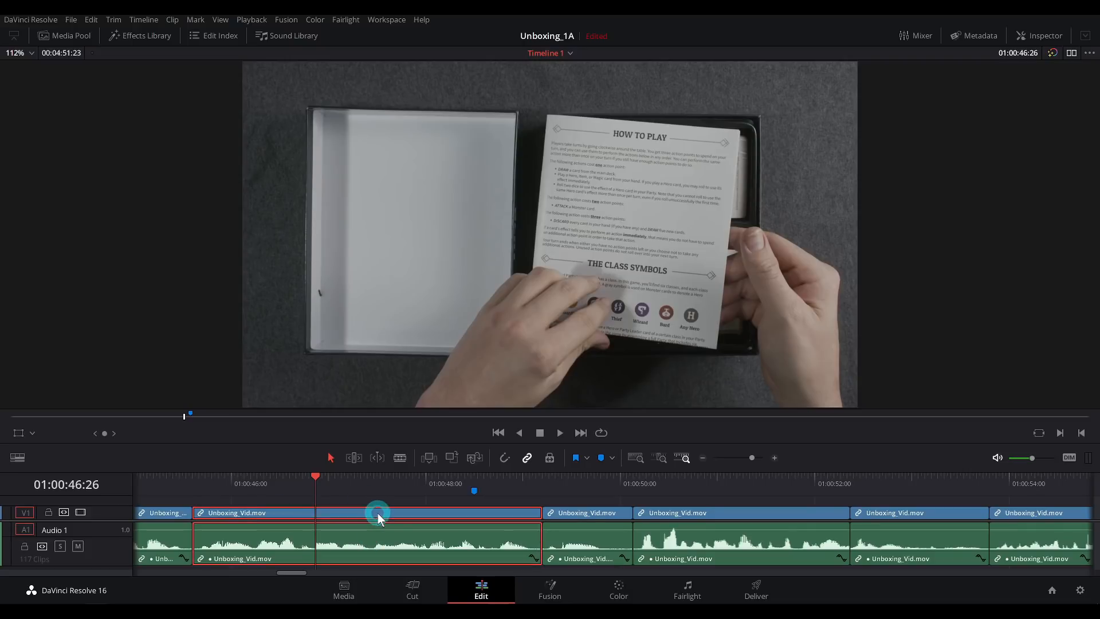
click(358, 497)
click(296, 496)
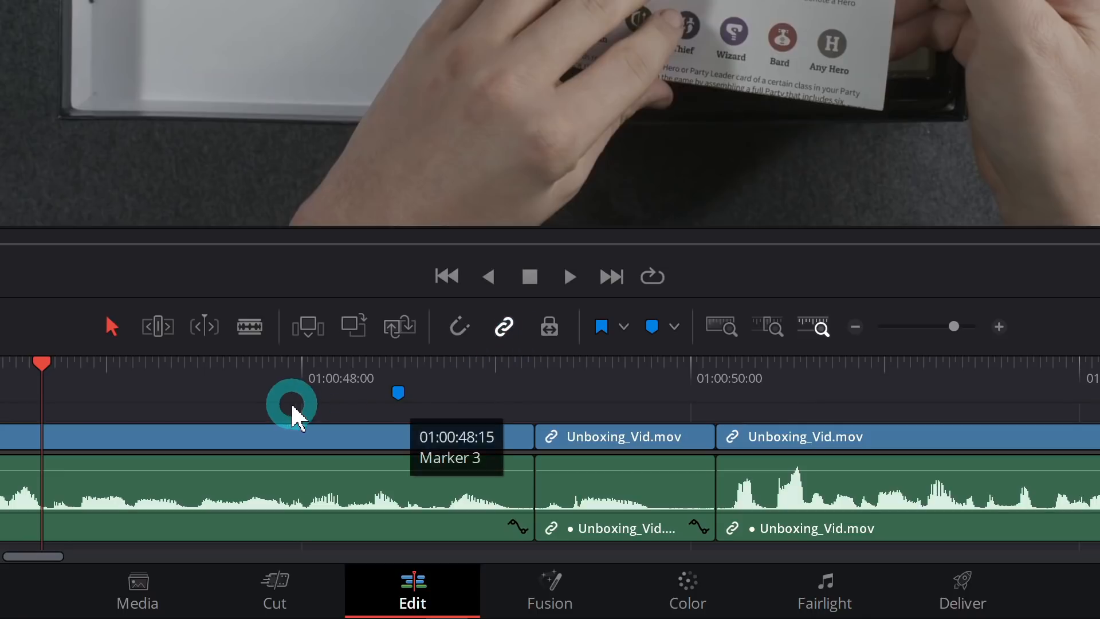
Split only the video of the clip under the third marker at 01:00:46:20 and delete the part after the split.
click(58, 436)
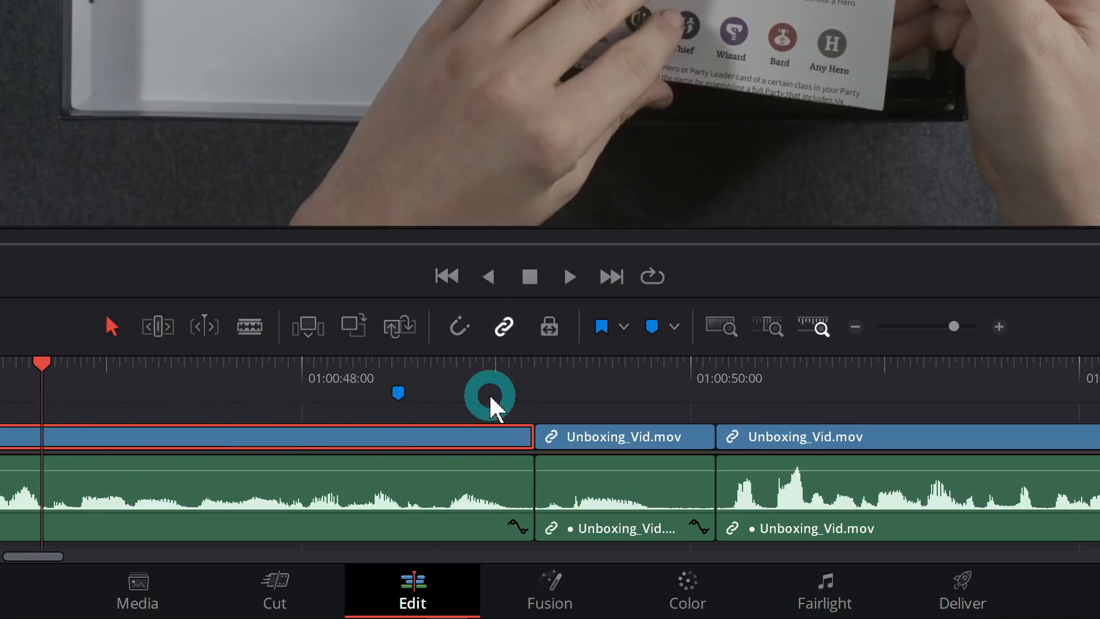
scroll(193, 417, left, 3)
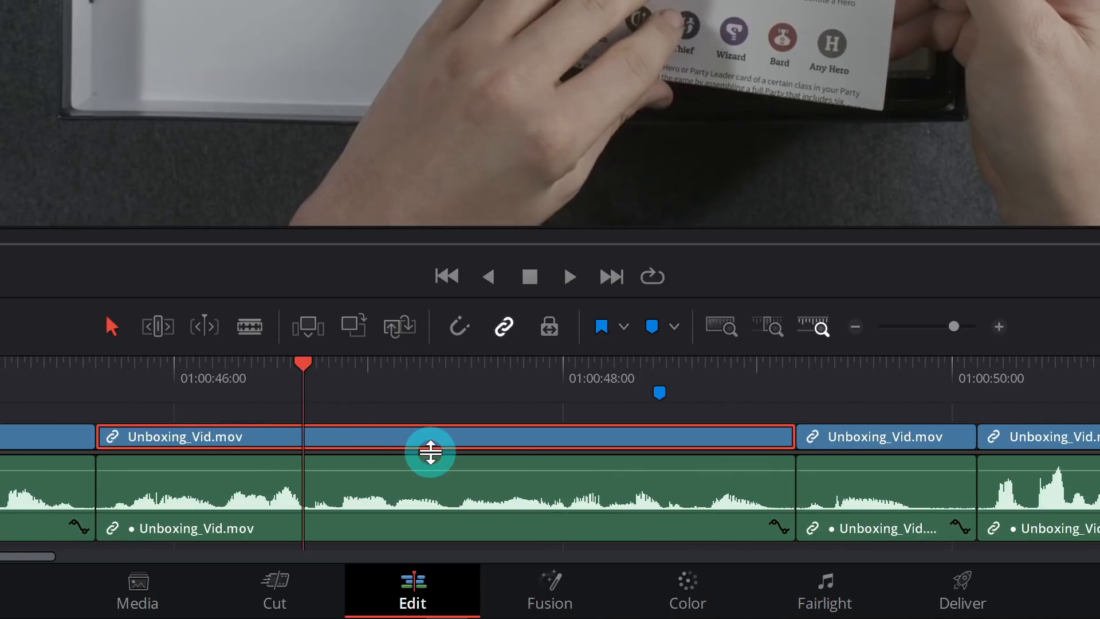
key(ctrl+b)
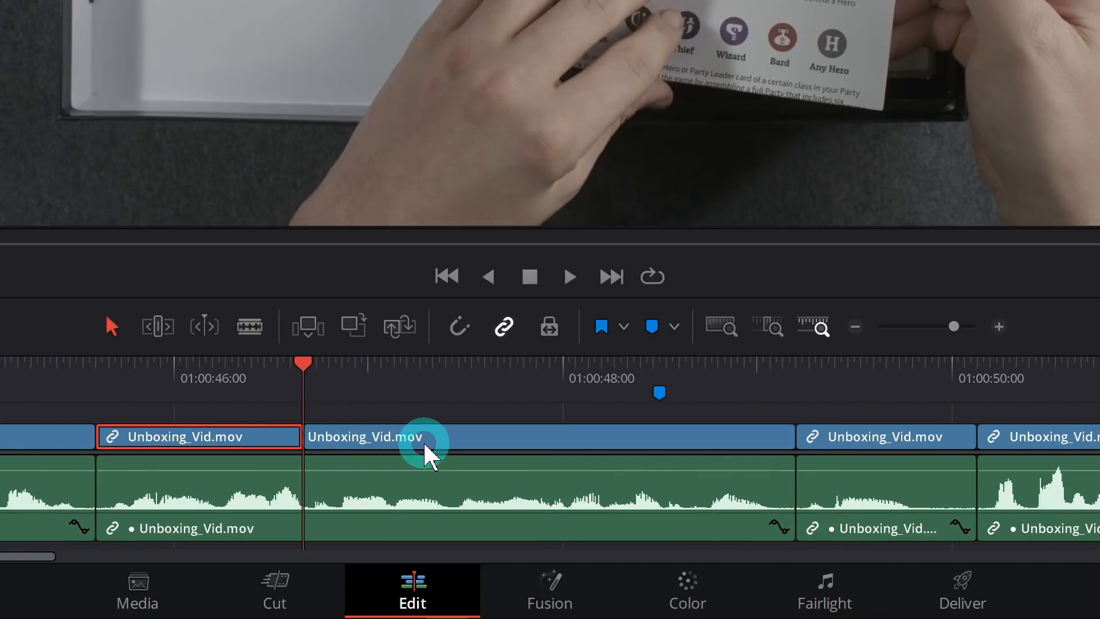
click(442, 438)
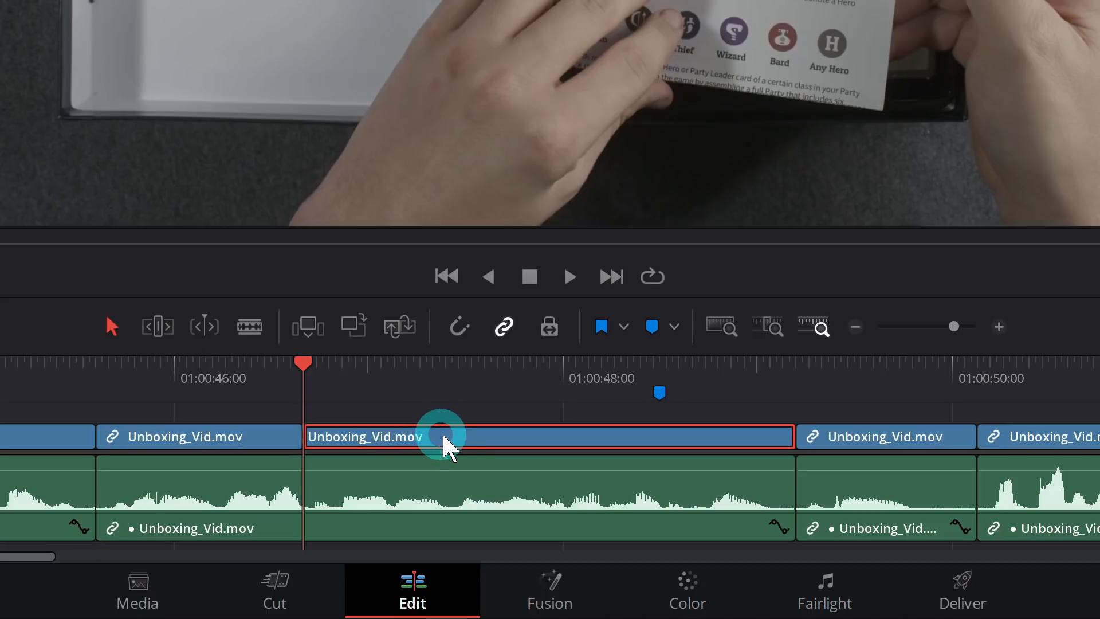
key(BackSpace)
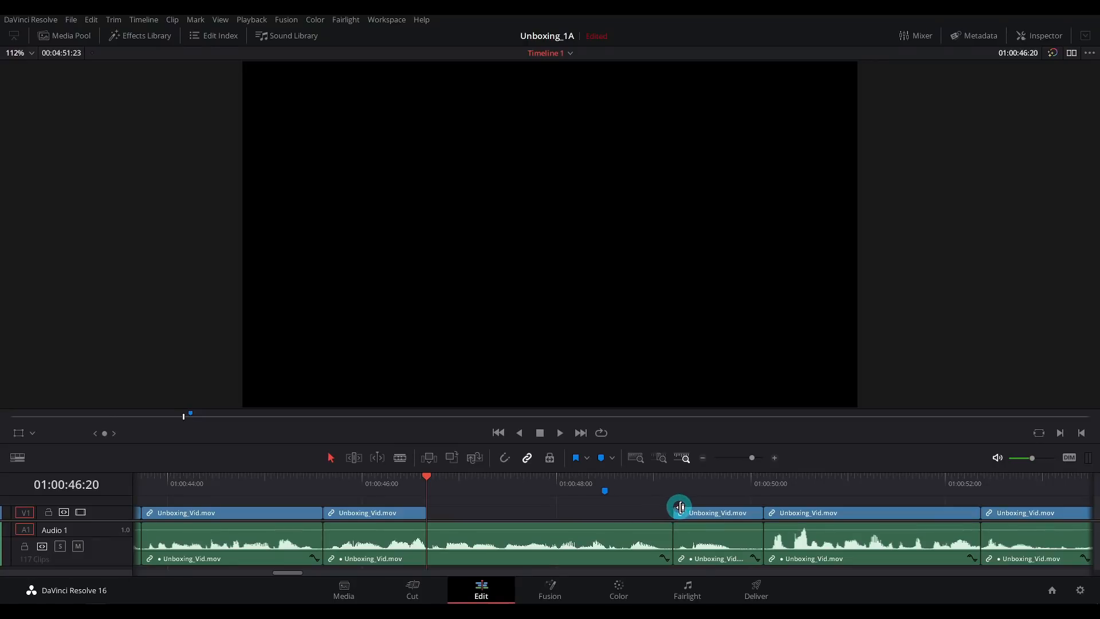
Shift the next clip's video back to 01:00:46:20, extend its end to the following clip, and play the section.
click(677, 513)
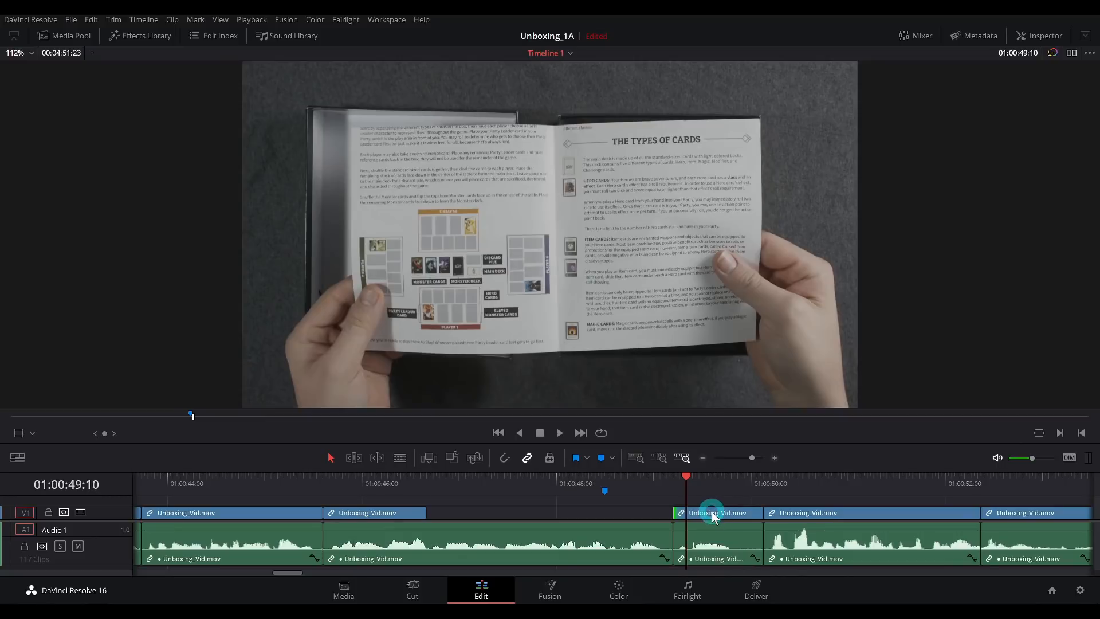
click(719, 514)
drag(707, 516, 760, 512)
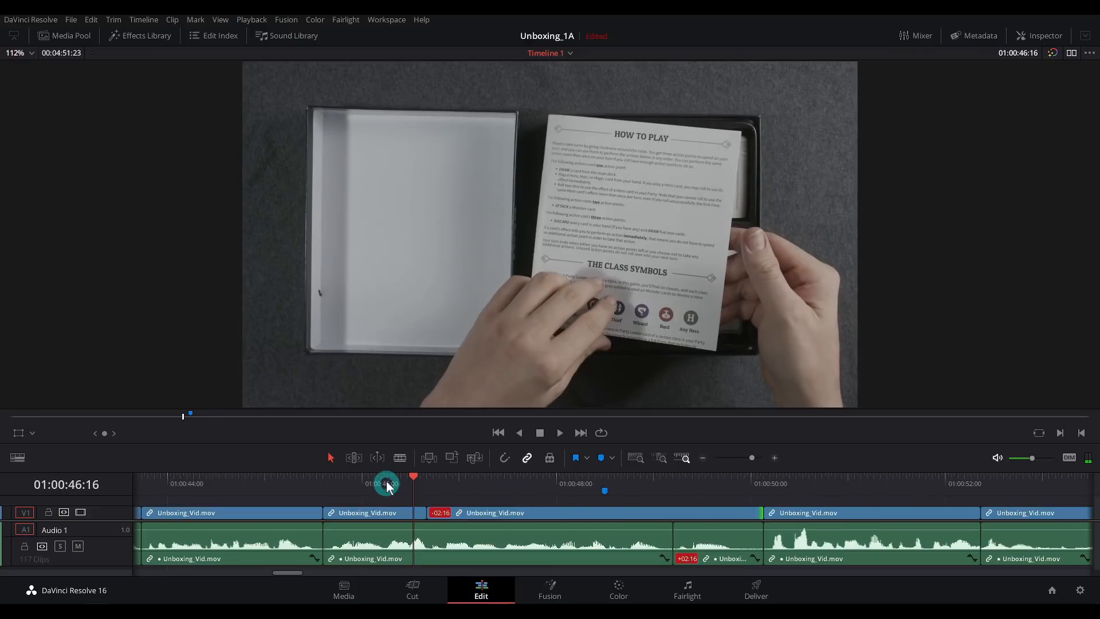
drag(386, 483, 359, 485)
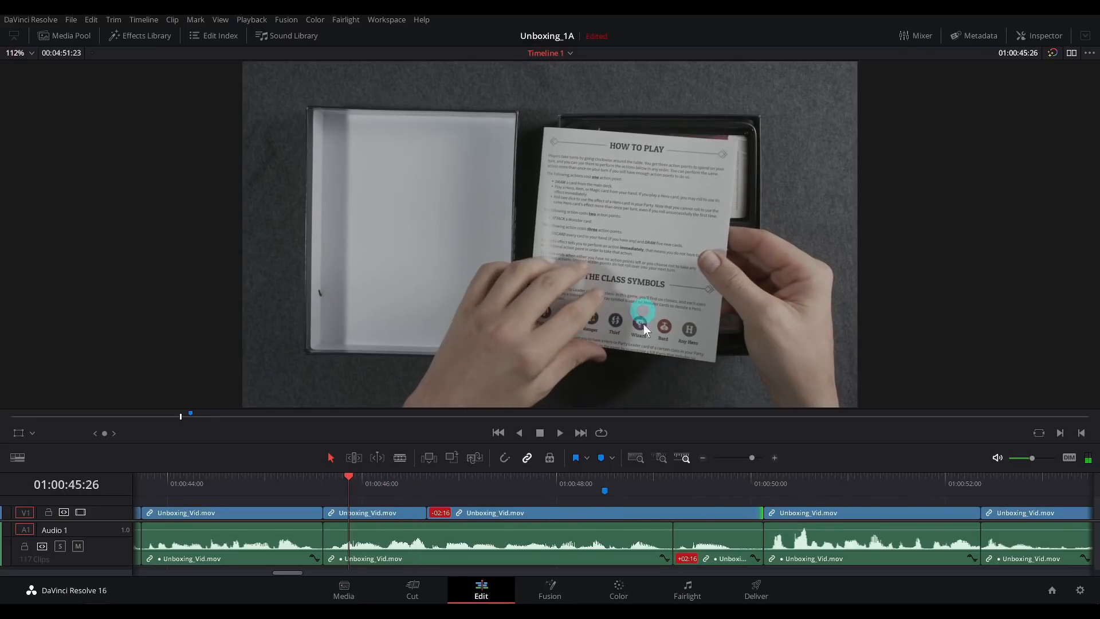
key(space)
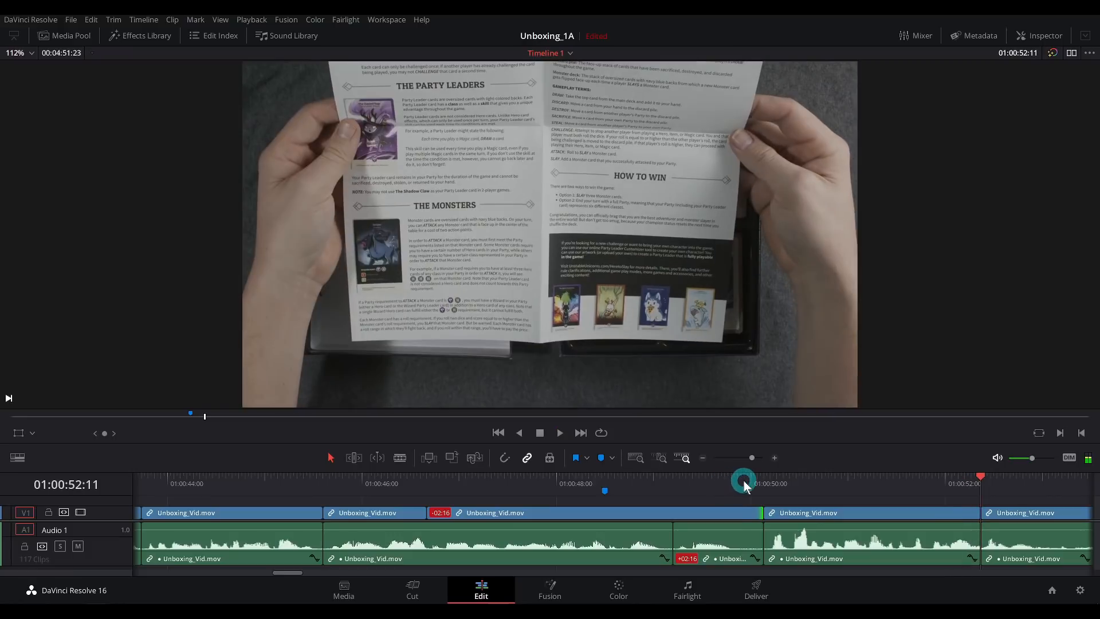
Roll the video edit at the end of the extended clip back to about 01:00:49:20 and replay from about 01:00:46:00.
click(707, 482)
drag(713, 484, 780, 473)
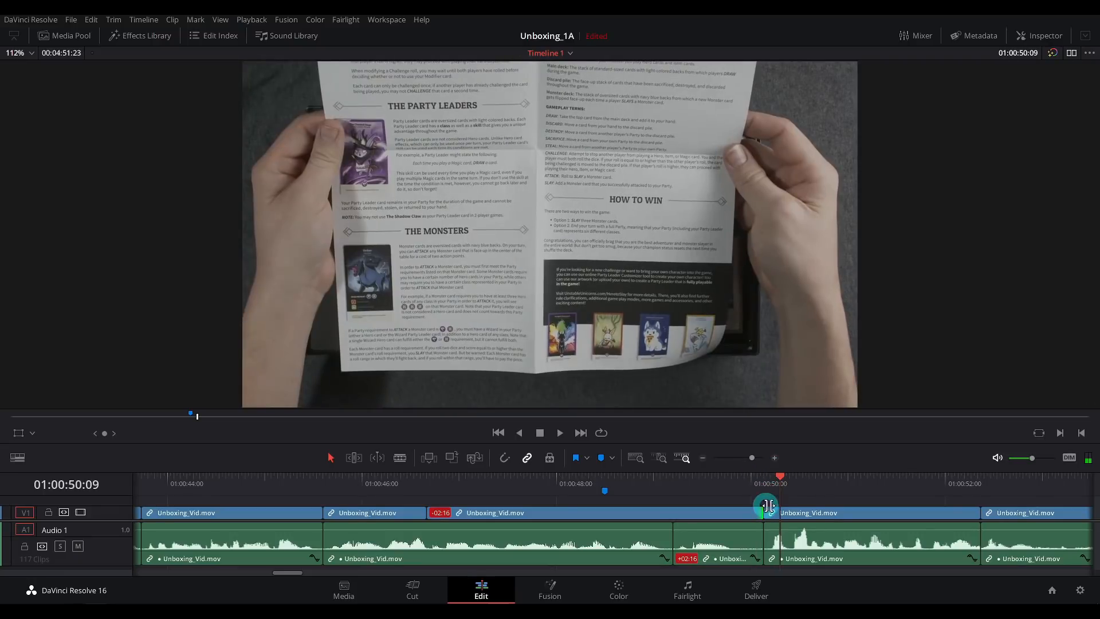
drag(764, 513, 717, 512)
key(ctrl+z)
click(748, 500)
click(625, 481)
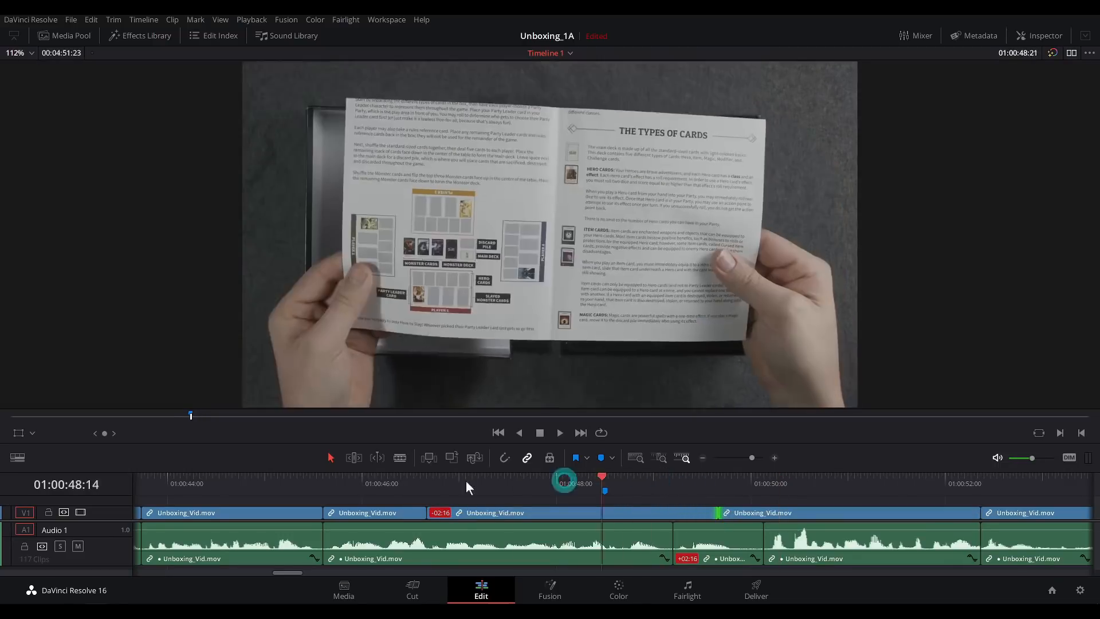
click(359, 484)
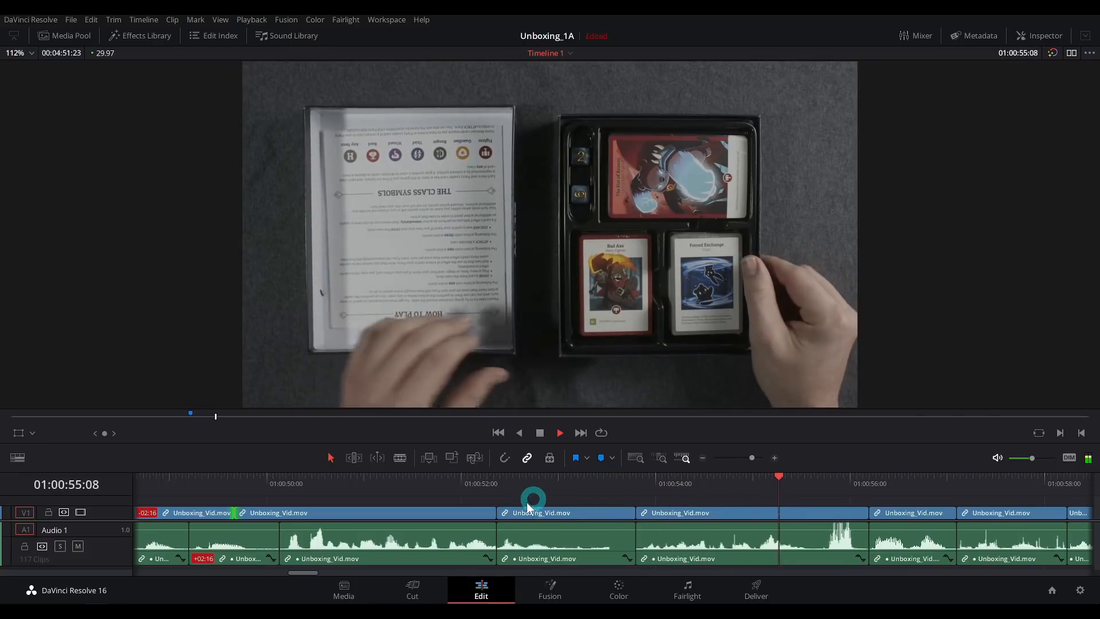
Play the short clip after 01:00:52:11, extend the preceding clip's video over it to about 01:00:53:24, and replay the section.
click(462, 491)
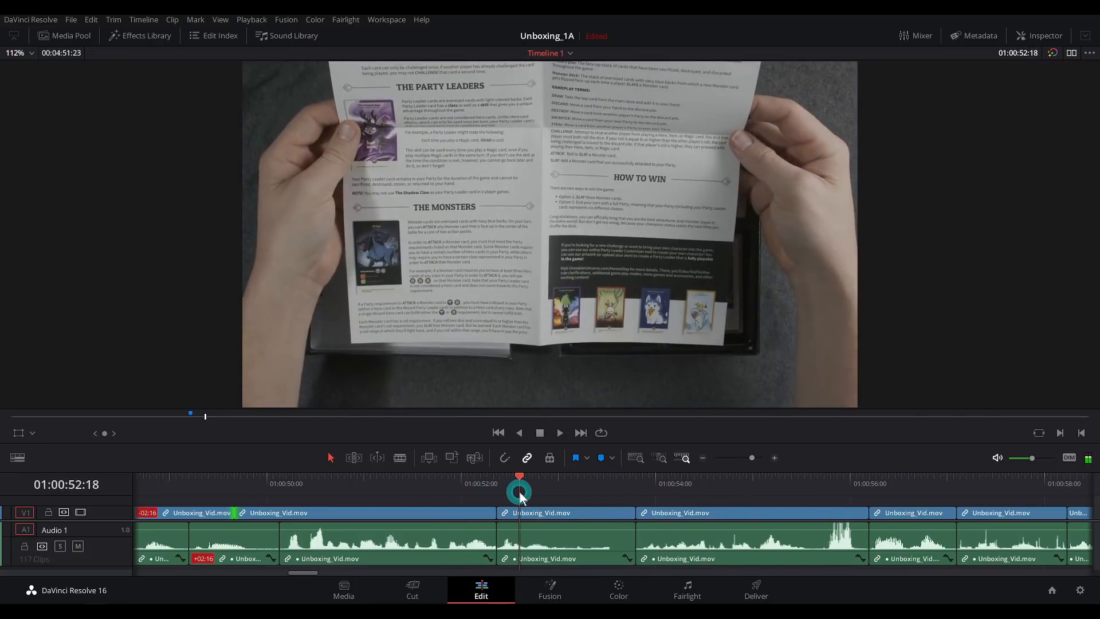
mouse_move(626, 494)
mouse_down()
mouse_move(639, 497)
mouse_move(606, 500)
mouse_up()
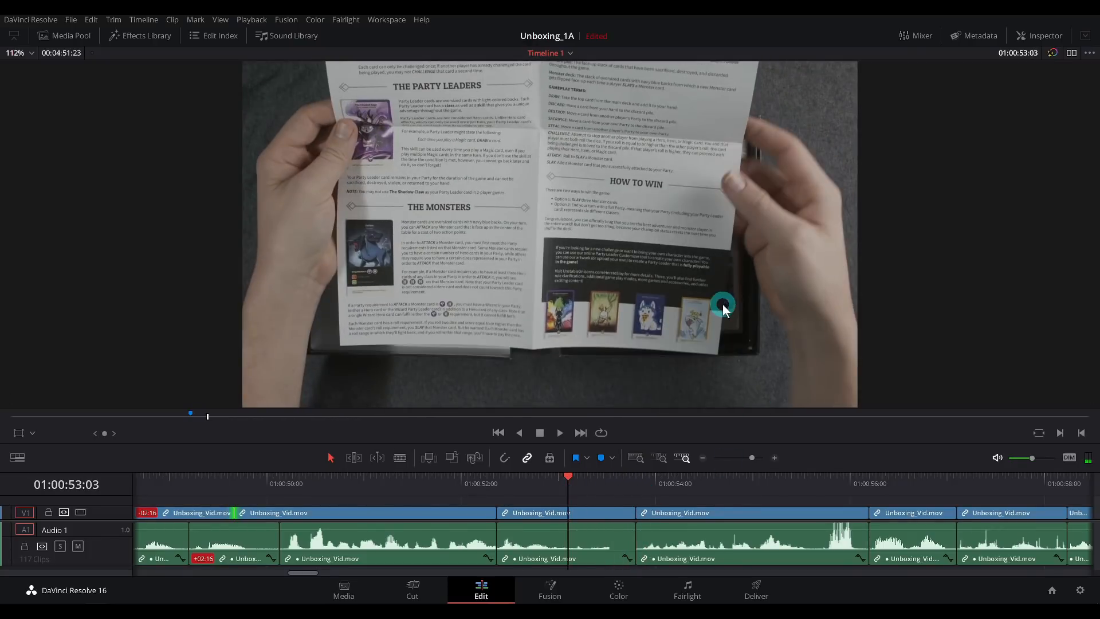
key(space)
key(space)
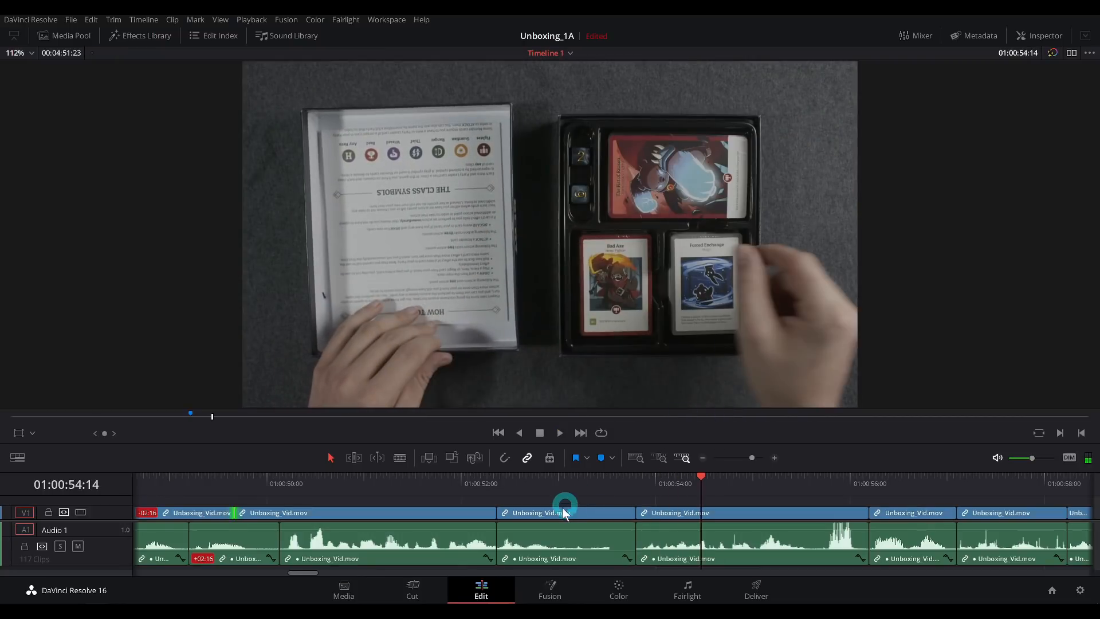
click(546, 484)
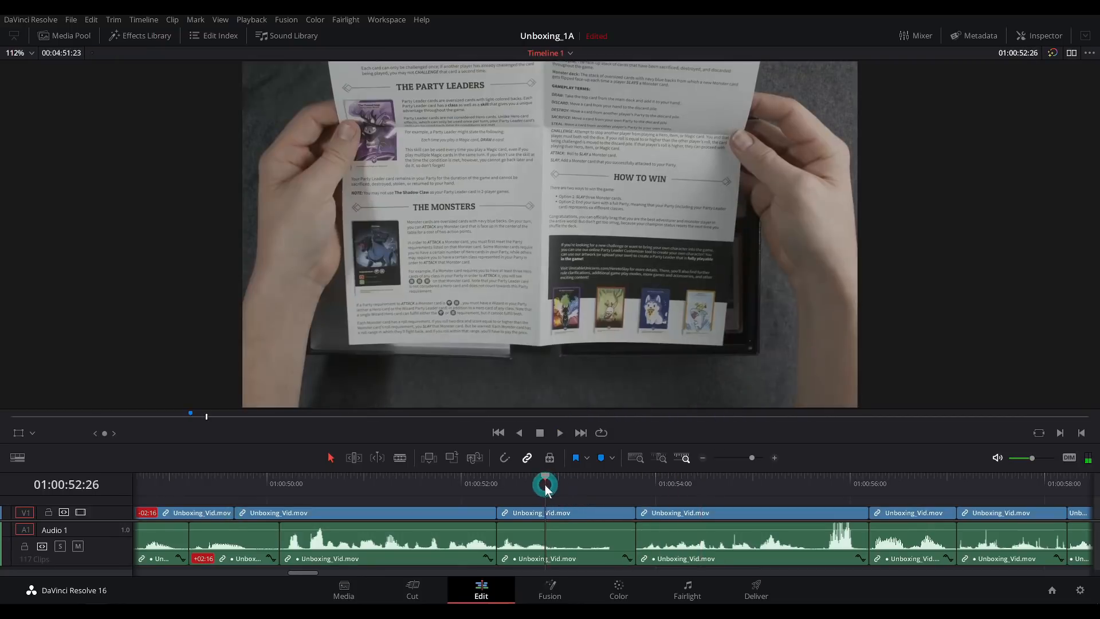
click(497, 512)
drag(497, 514, 637, 514)
click(421, 483)
key(space)
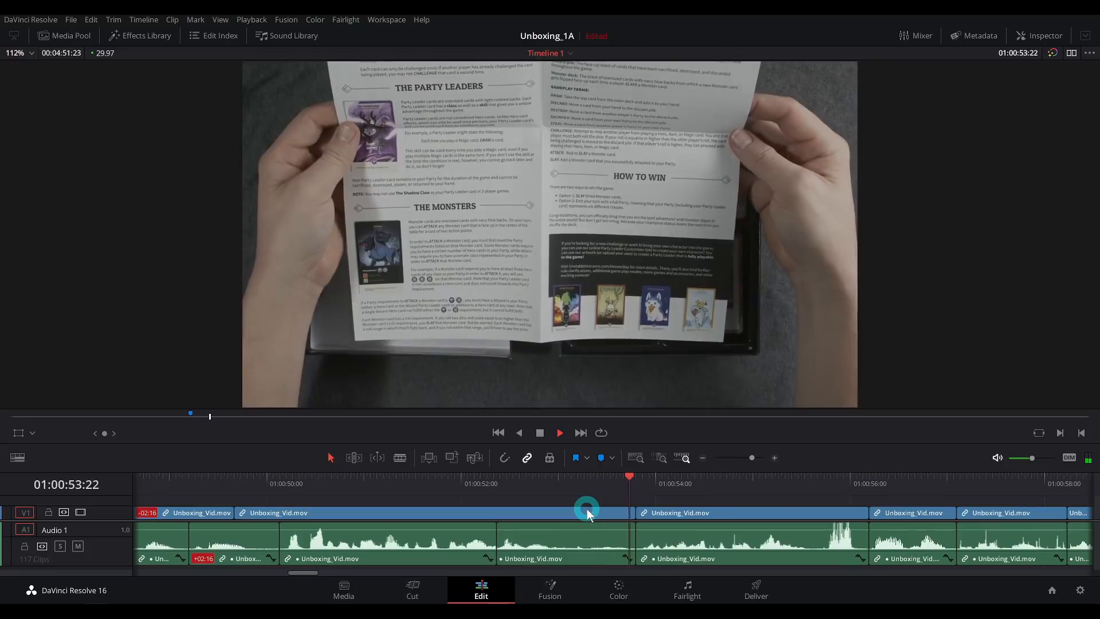
key(space)
Delete the third marker and fit the whole edit in the timeline.
click(709, 459)
click(709, 460)
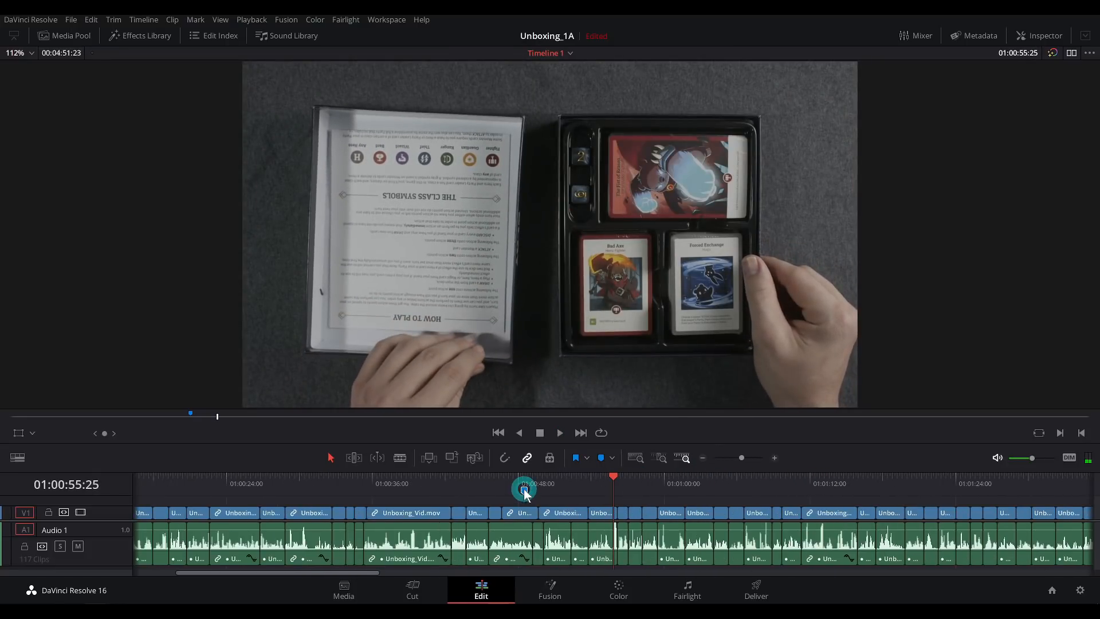
key(Delete)
key(shift+z)
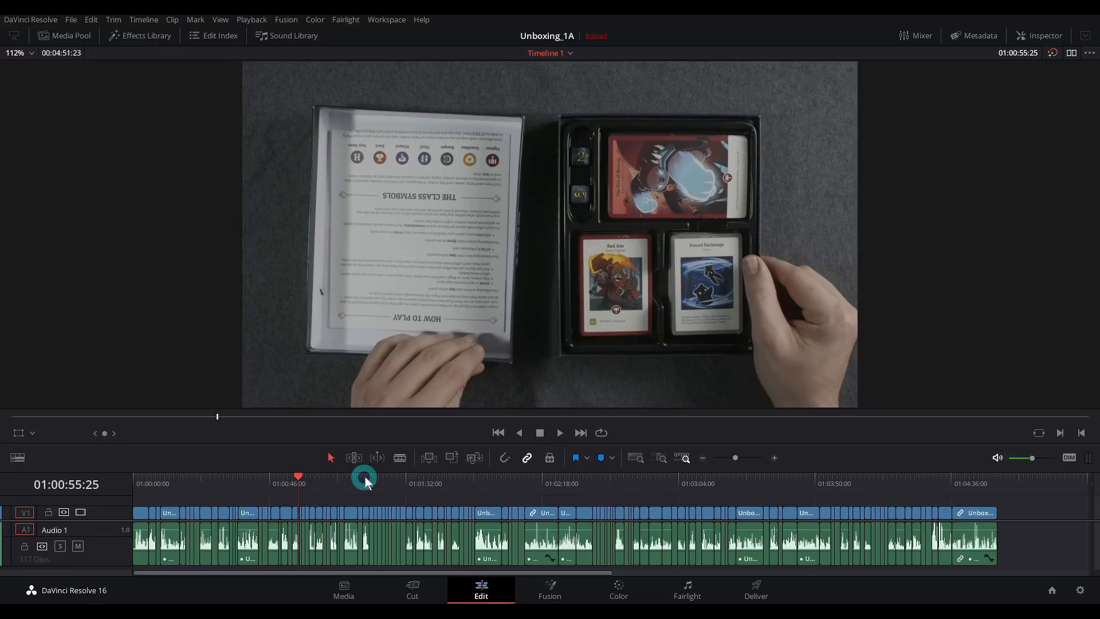
drag(425, 450, 417, 359)
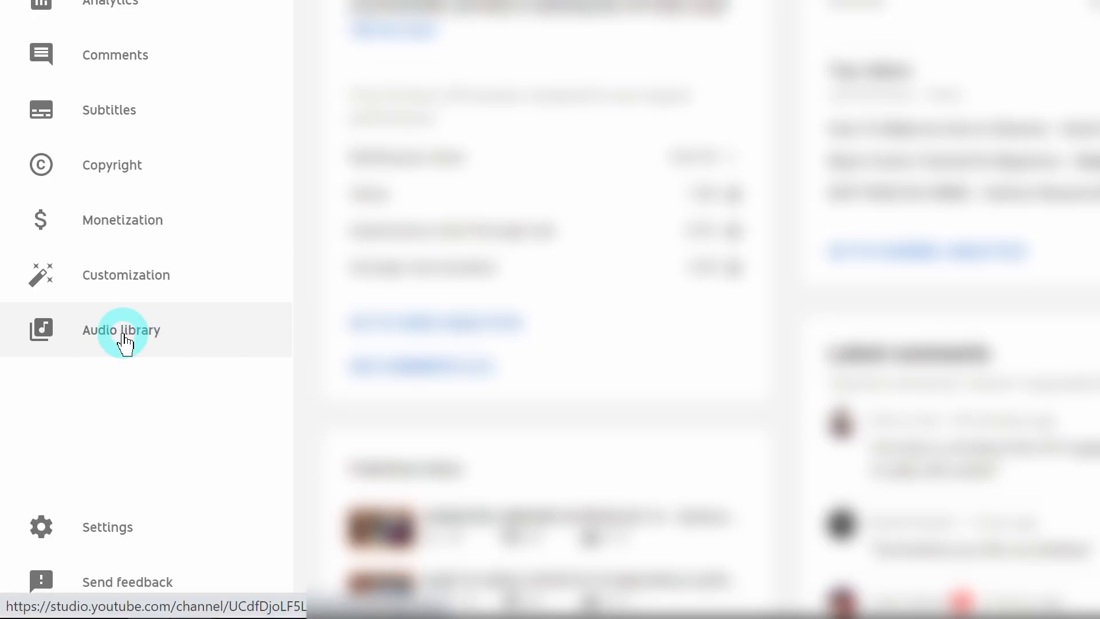
Switch to YouTube Studio, open the audio library, and search the free music for "fur".
click(123, 338)
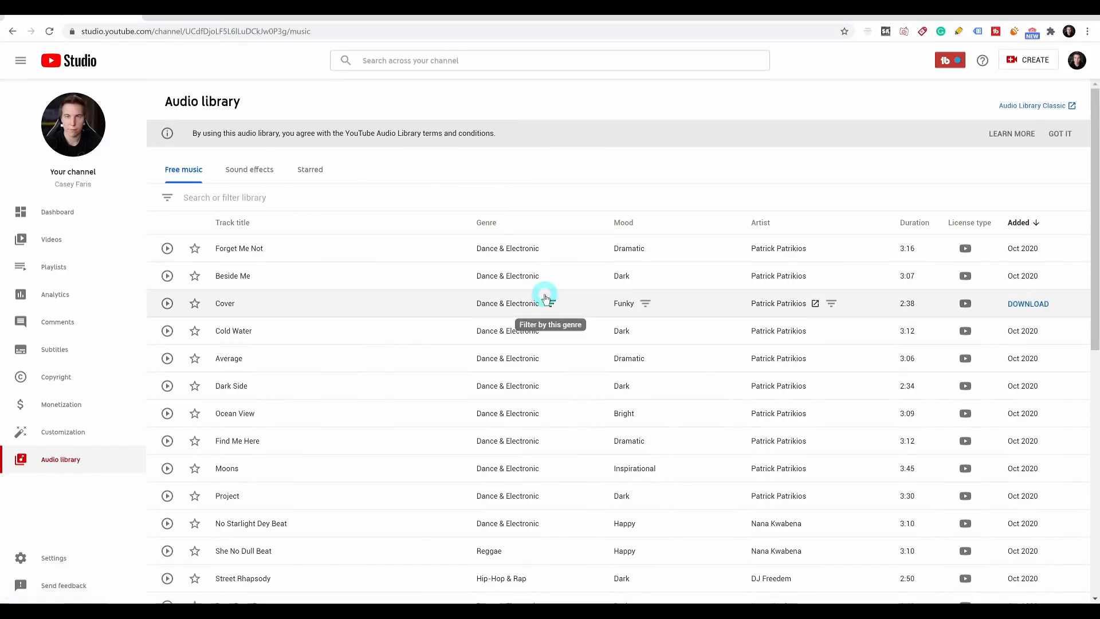
click(240, 197)
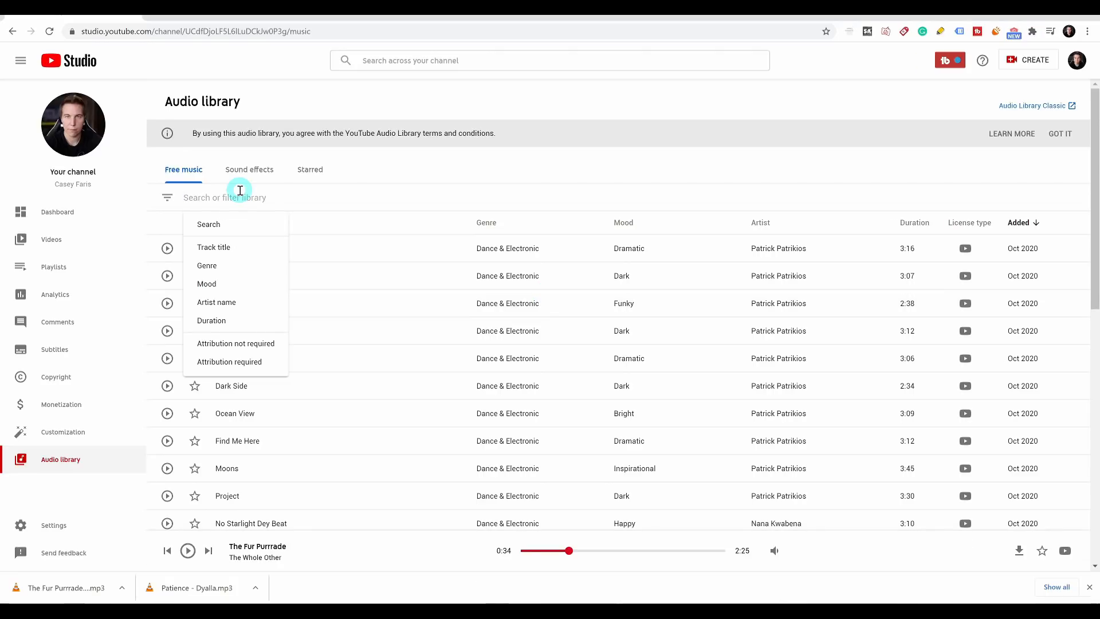
text(fur)
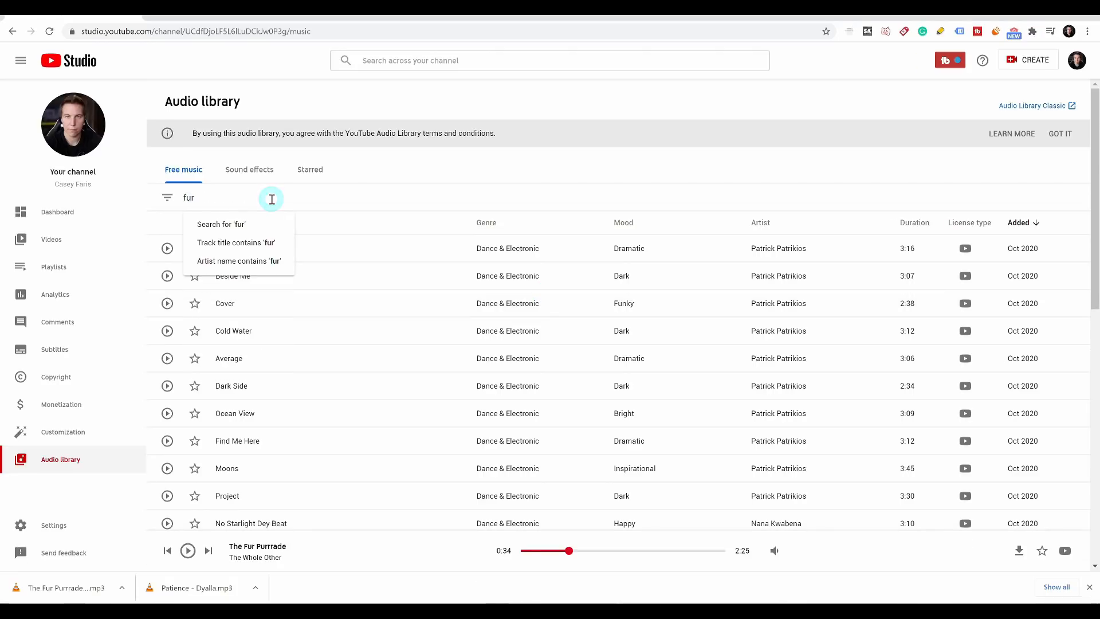
key(Return)
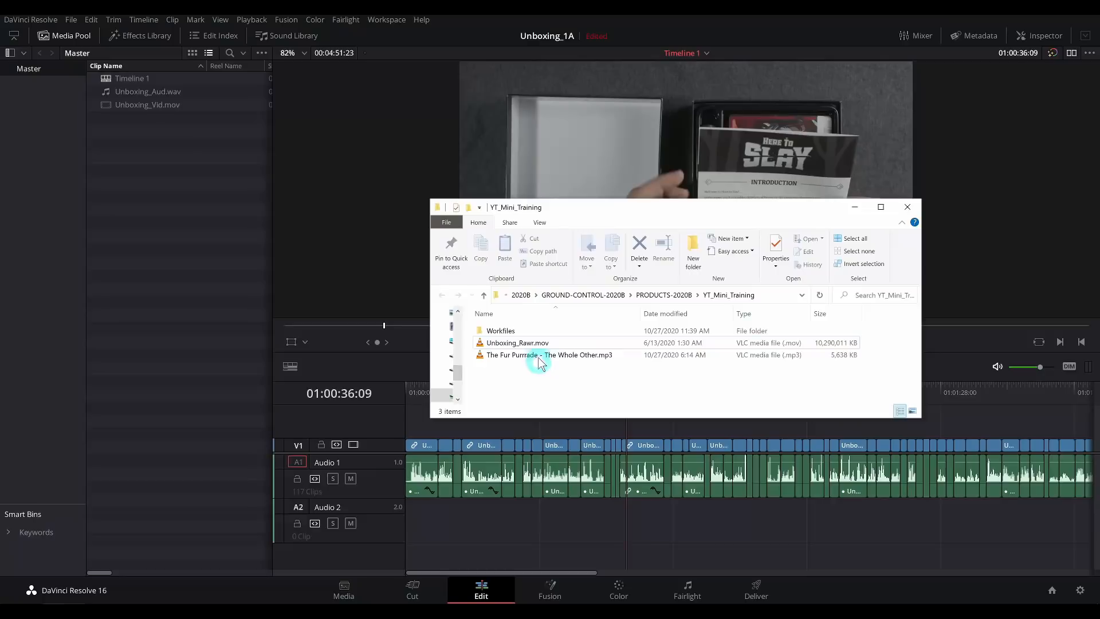
Import The Fur Purrrade - The Whole Other.mp3 from the YT_Mini_Training folder into the DaVinci Resolve media pool.
click(513, 354)
drag(533, 361, 190, 198)
click(140, 83)
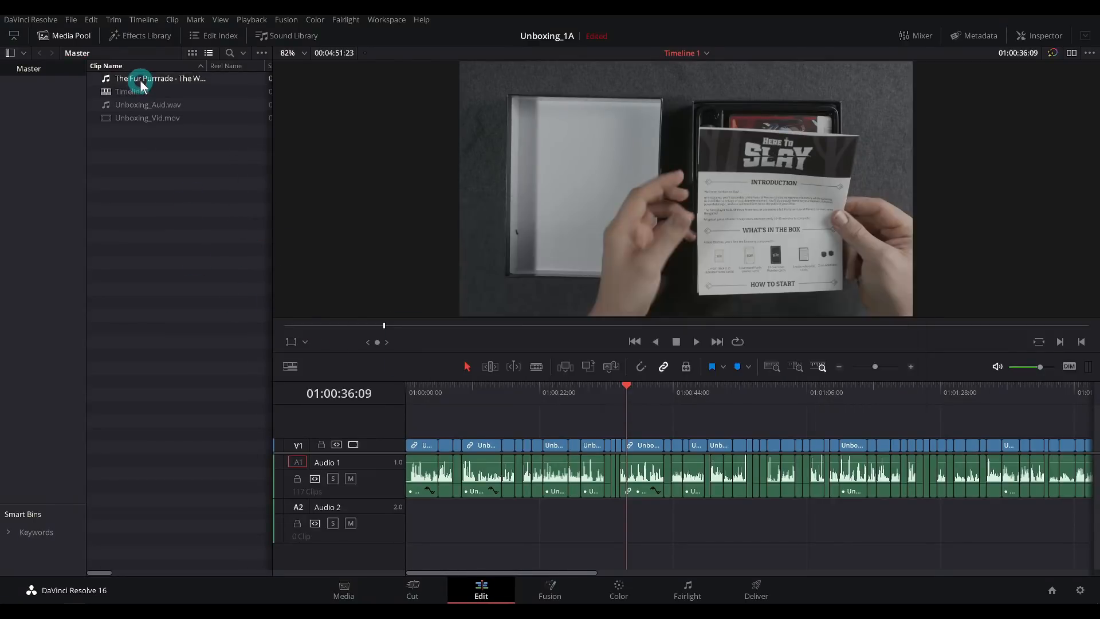
Place the Fur Purrrade music on the Audio 2 track, starting at 01:00:00:00, and hide the media pool.
drag(152, 80, 483, 530)
click(57, 36)
click(446, 418)
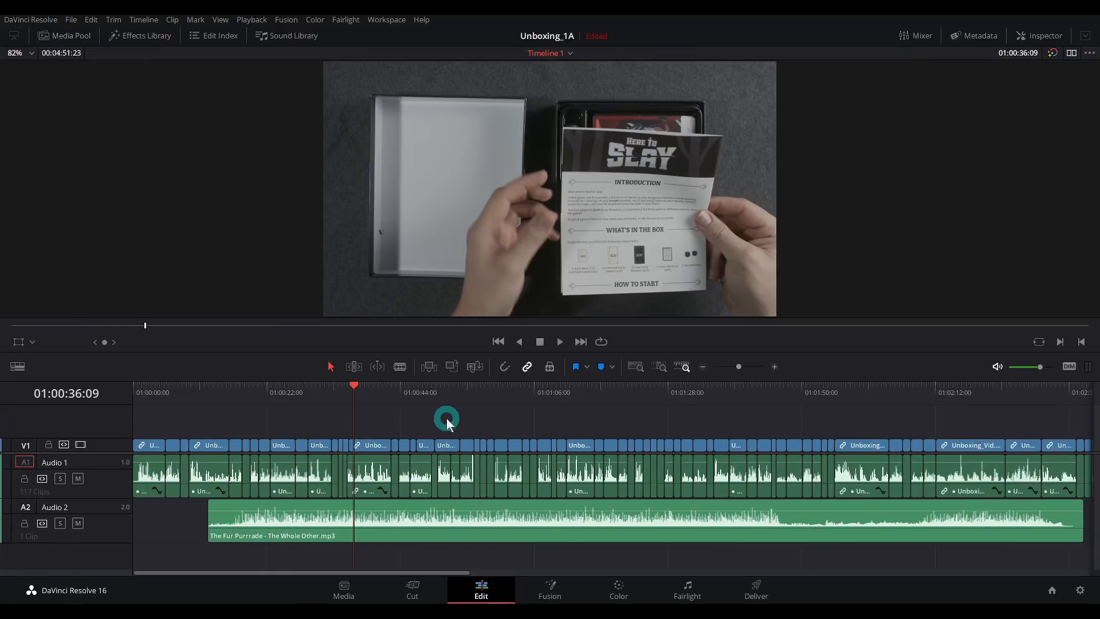
drag(295, 535, 221, 530)
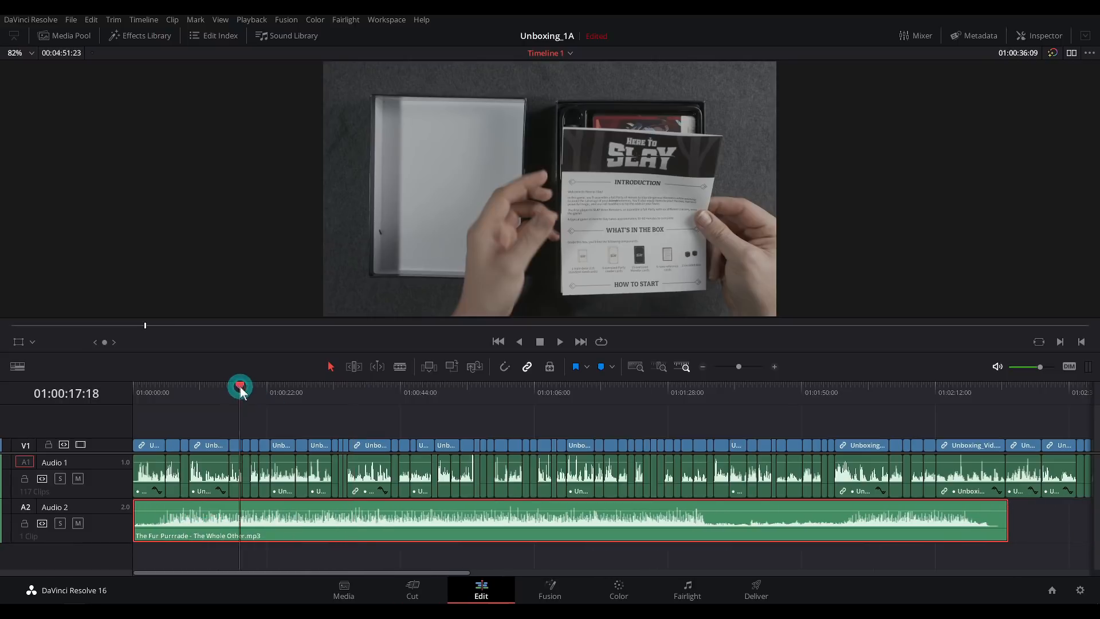
Lower the music clip's volume beneath the narration and play the opening from the start to check the mix.
key(Home)
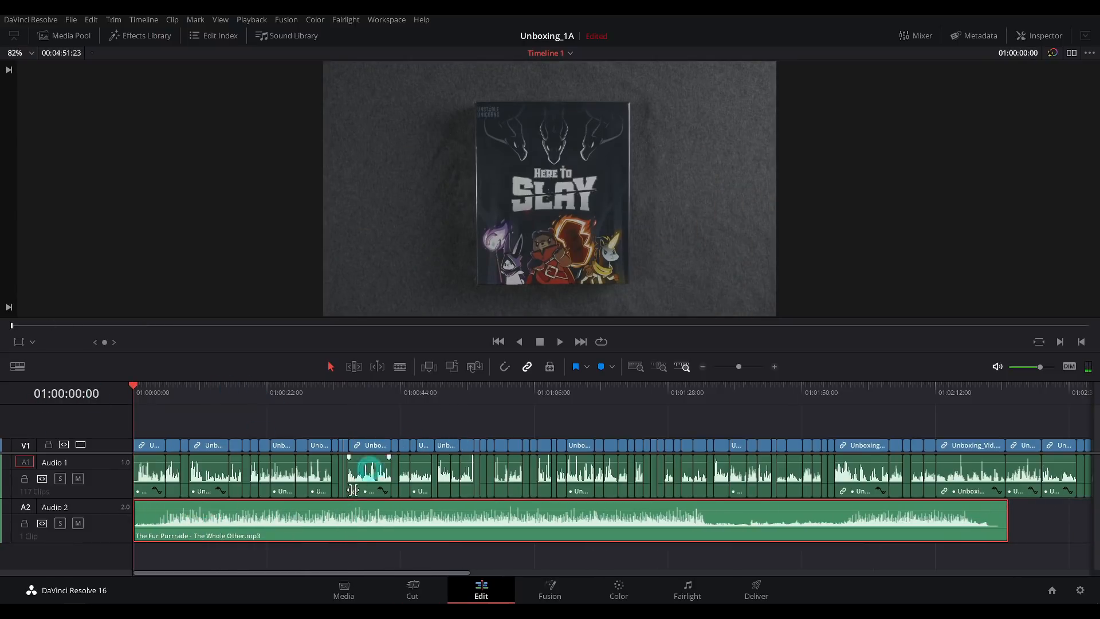
drag(337, 516, 334, 516)
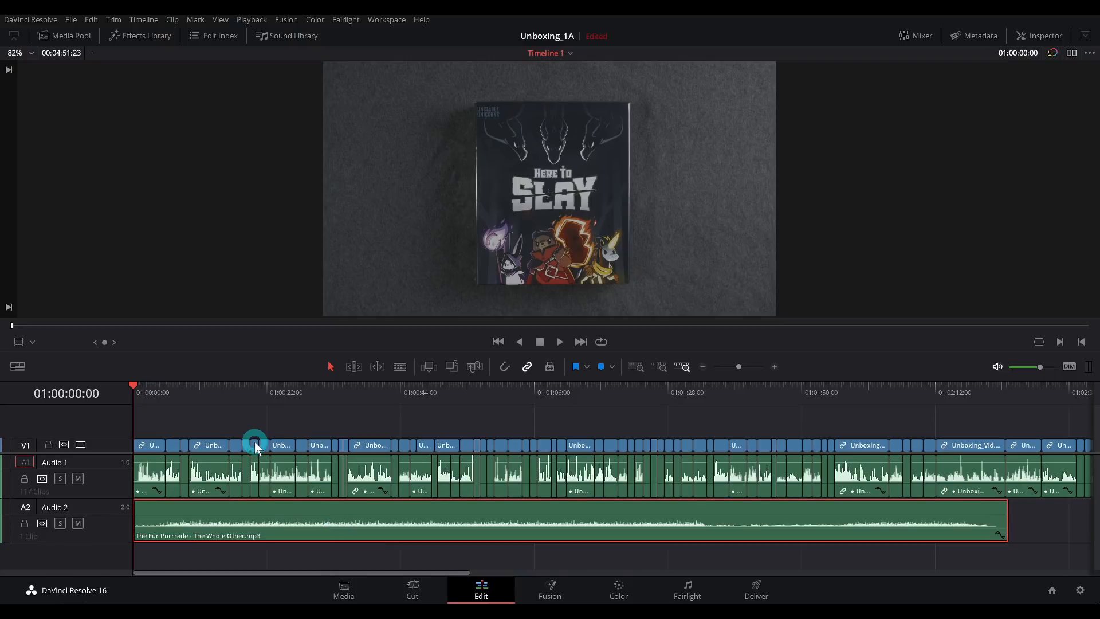
click(774, 366)
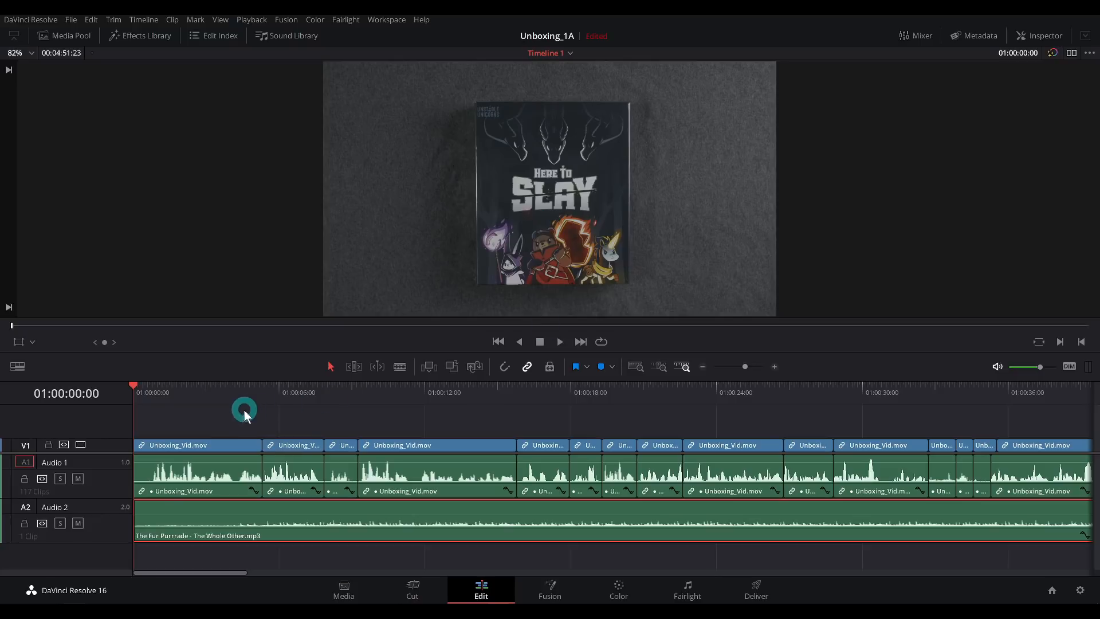
click(263, 424)
key(space)
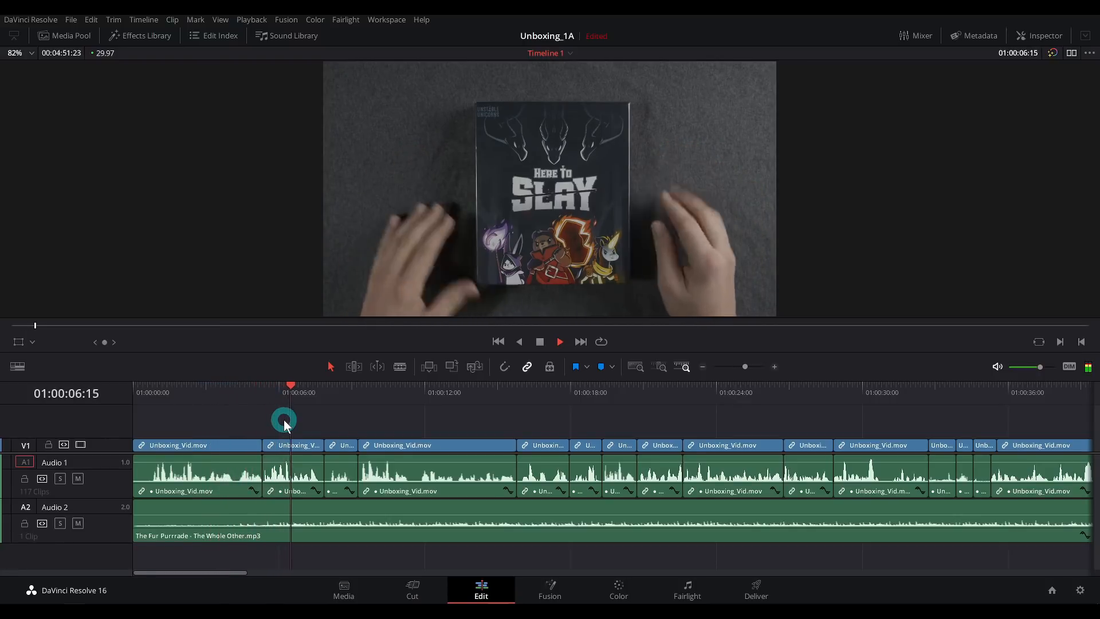
key(space)
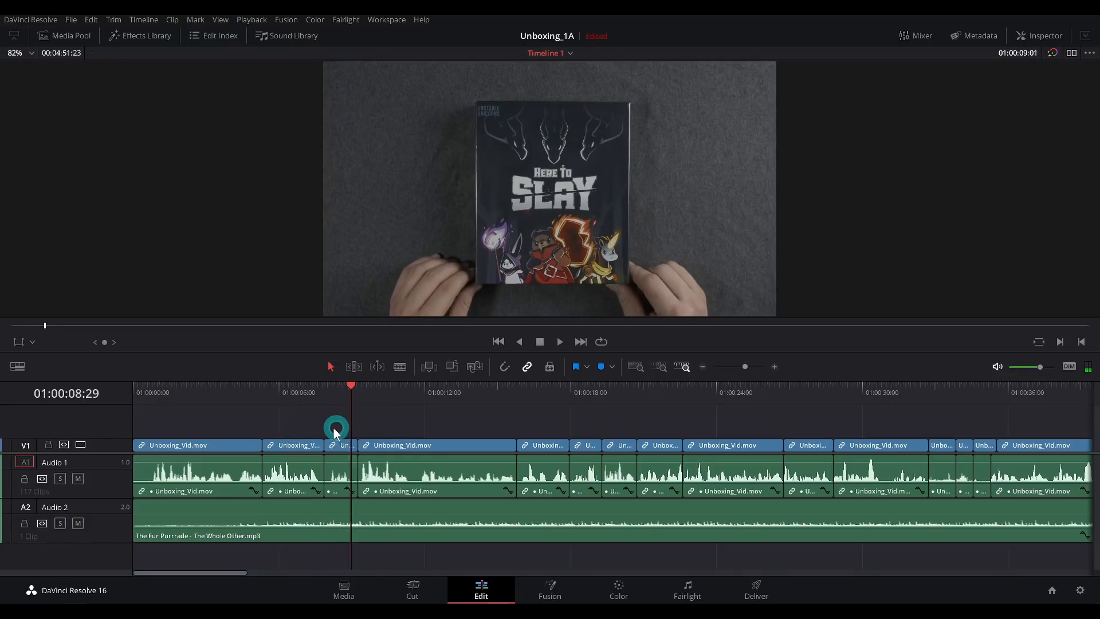
Set the clip color of the three opening video clips and their linked audio to Teal.
drag(341, 391, 237, 462)
drag(333, 421, 162, 483)
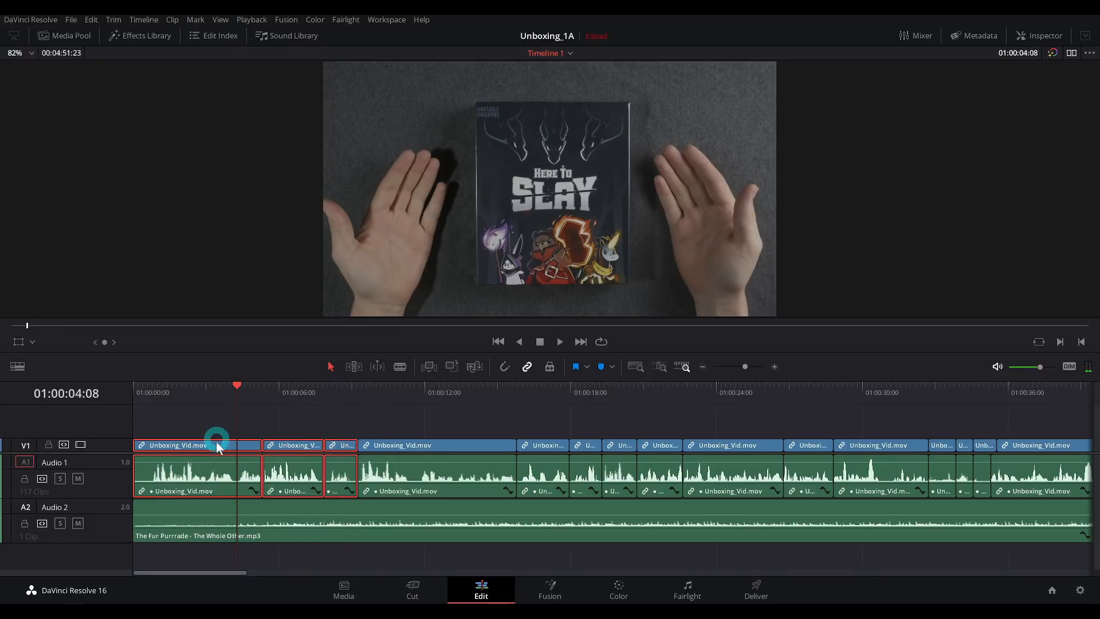
right_click(217, 447)
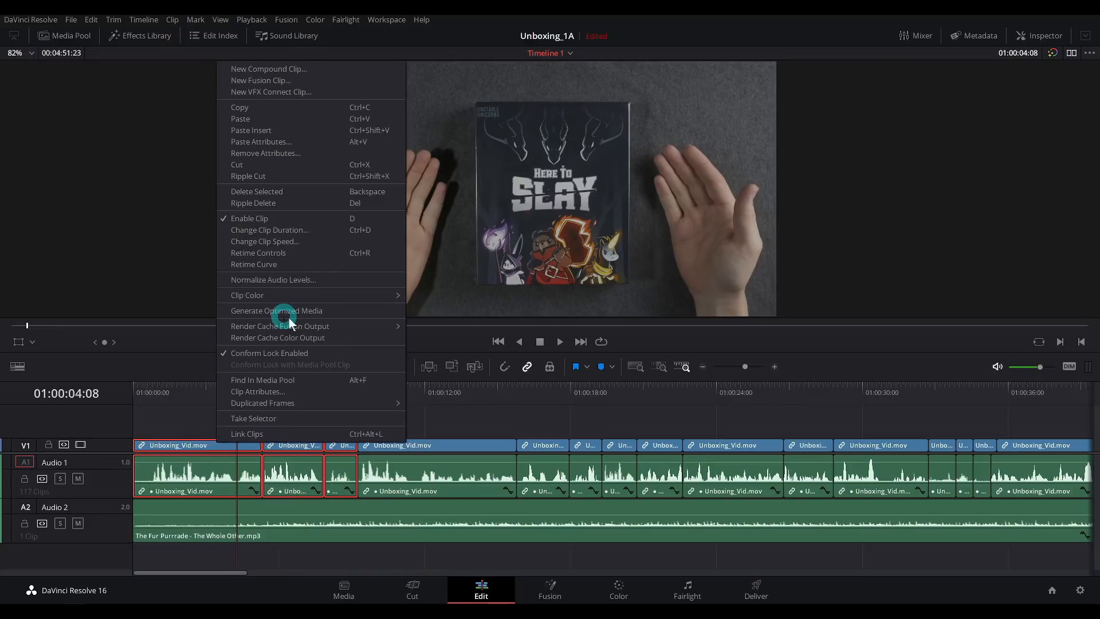
mouse_move(307, 294)
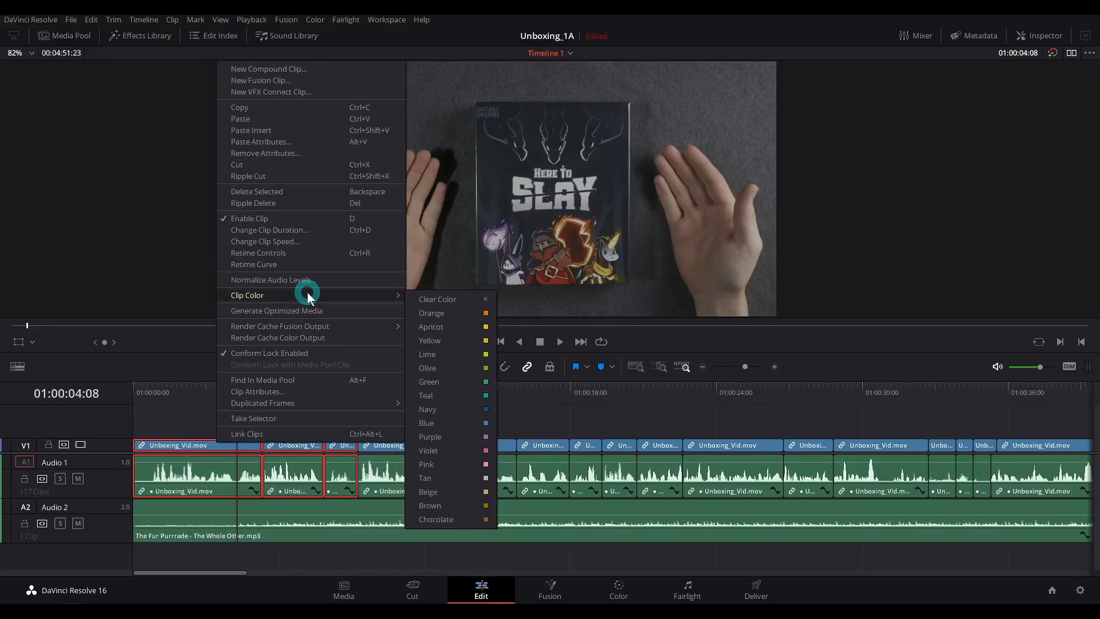
click(430, 397)
click(357, 417)
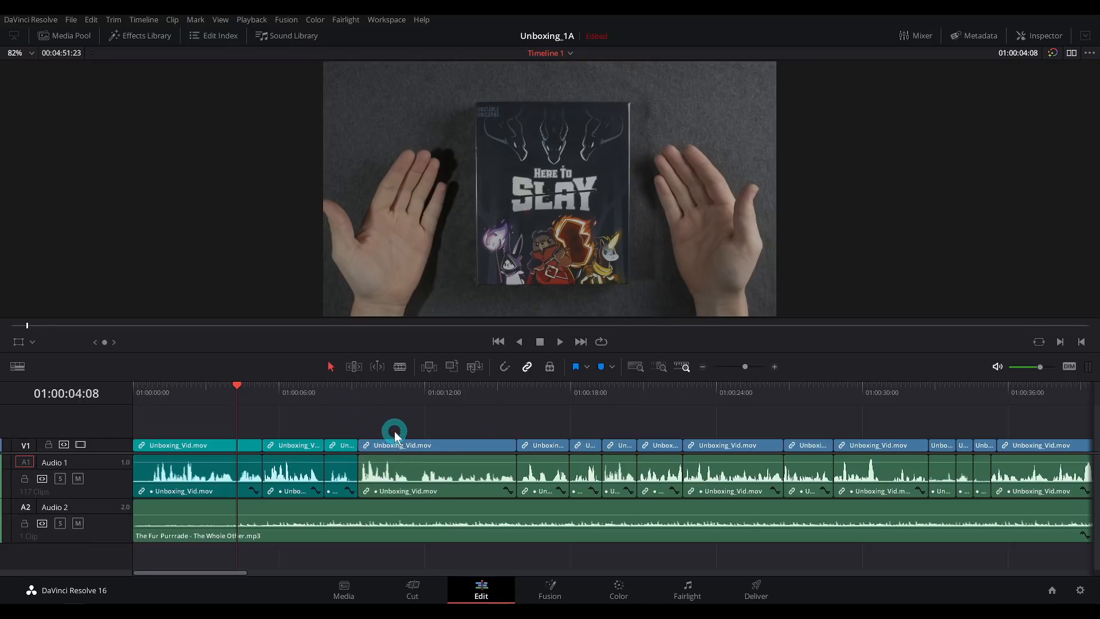
Shift all video clips after the teal opening about 11 seconds later, and return the music clip to the timeline start.
click(400, 392)
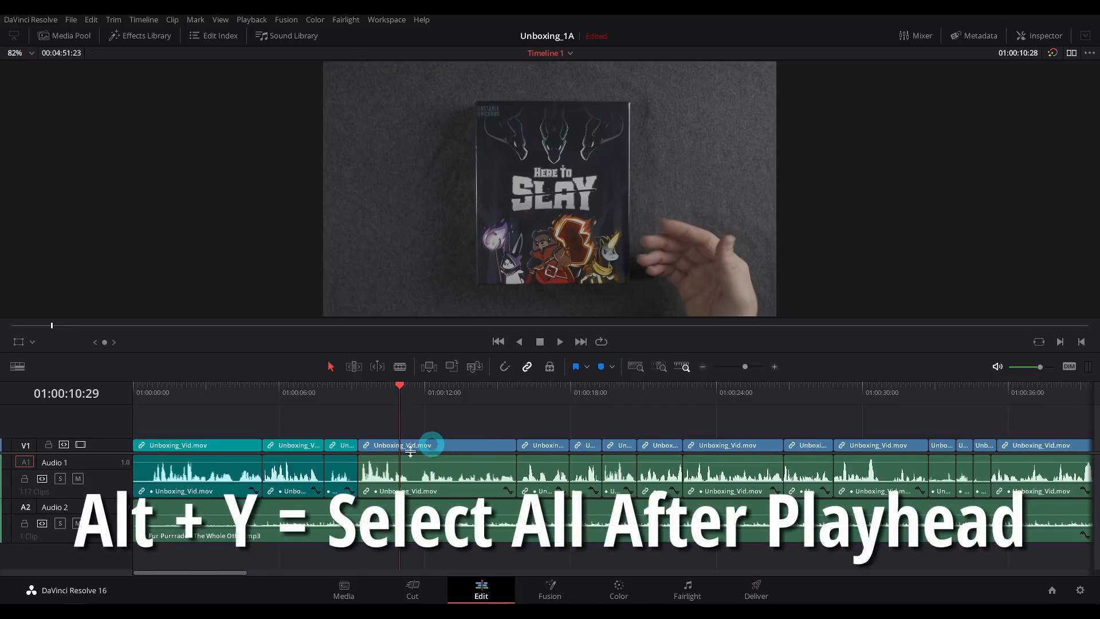
key(alt+y)
drag(428, 448, 705, 456)
click(531, 426)
drag(579, 528, 275, 525)
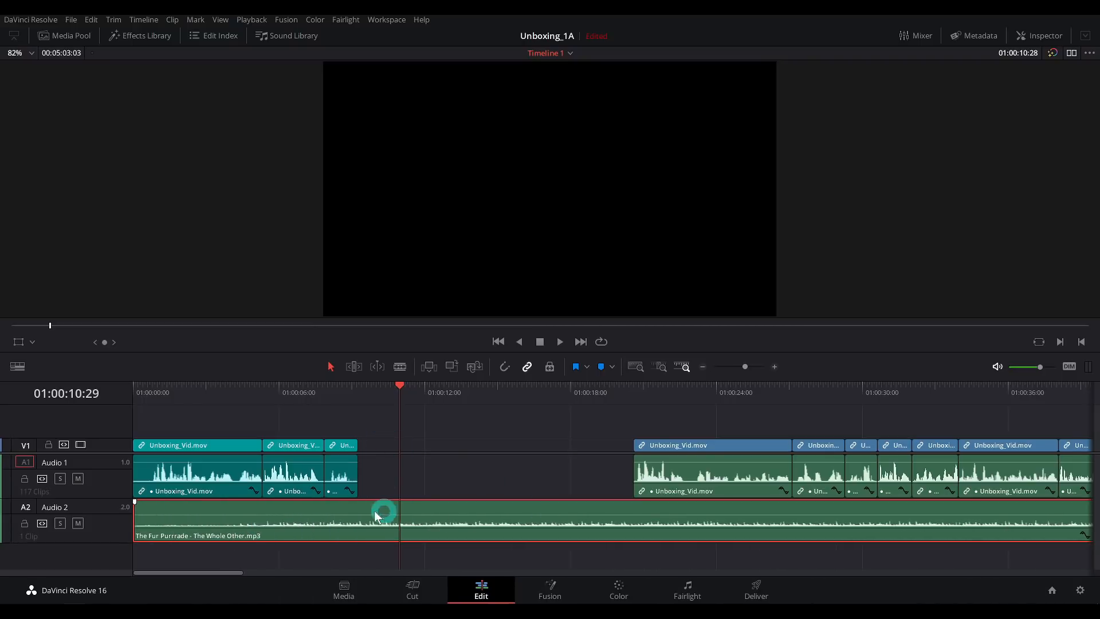
Reposition and trim the music clip so it starts in the gap just after the teal opening clips.
click(329, 392)
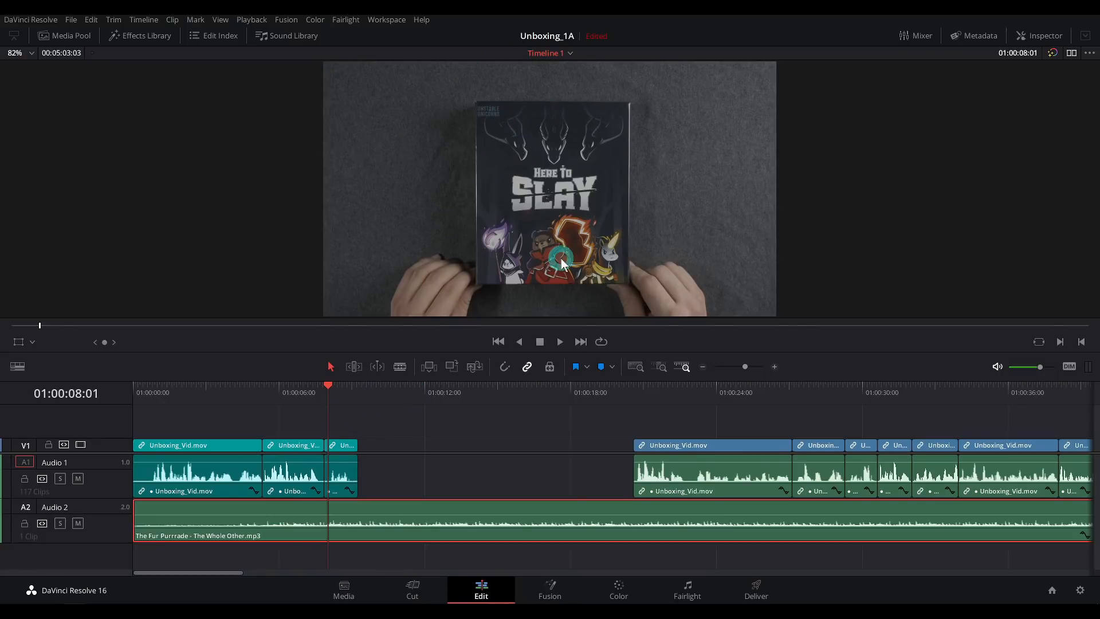
drag(135, 526, 307, 528)
click(303, 393)
mouse_move(378, 530)
mouse_down()
mouse_move(558, 542)
mouse_move(373, 531)
mouse_up()
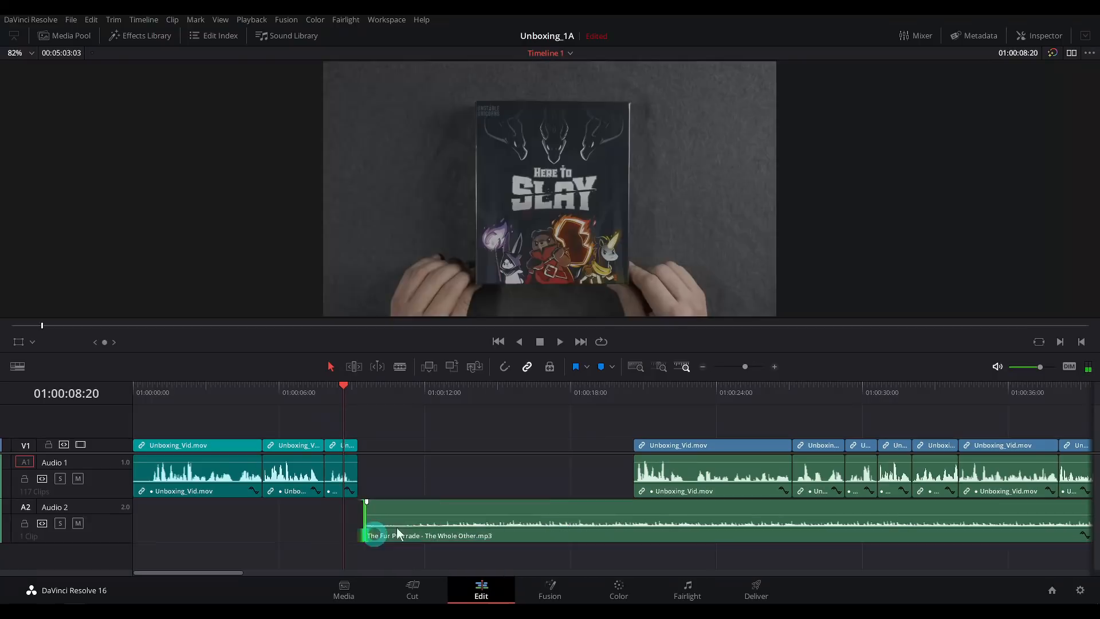
Play the music in the gap and add a marker to the music clip at 01:00:14:01.
click(400, 394)
key(space)
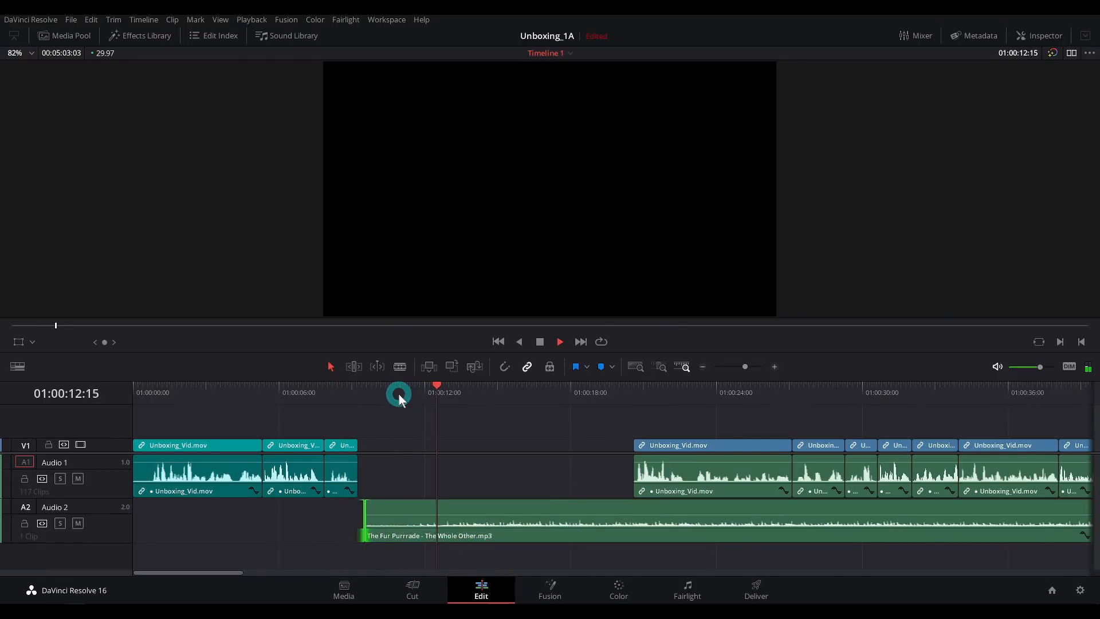
click(463, 492)
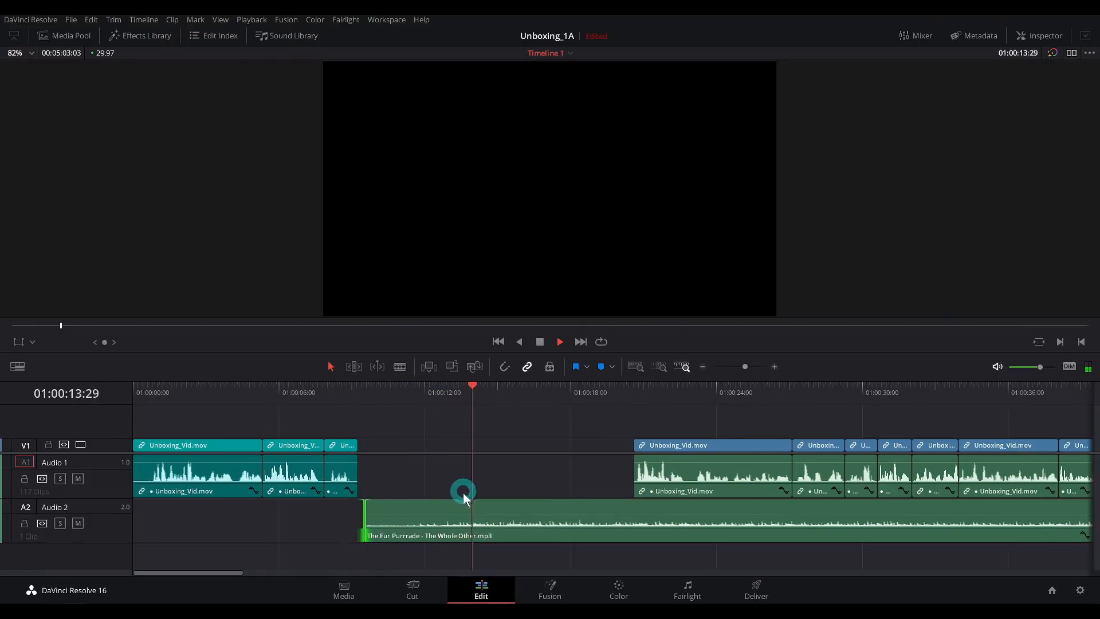
click(486, 540)
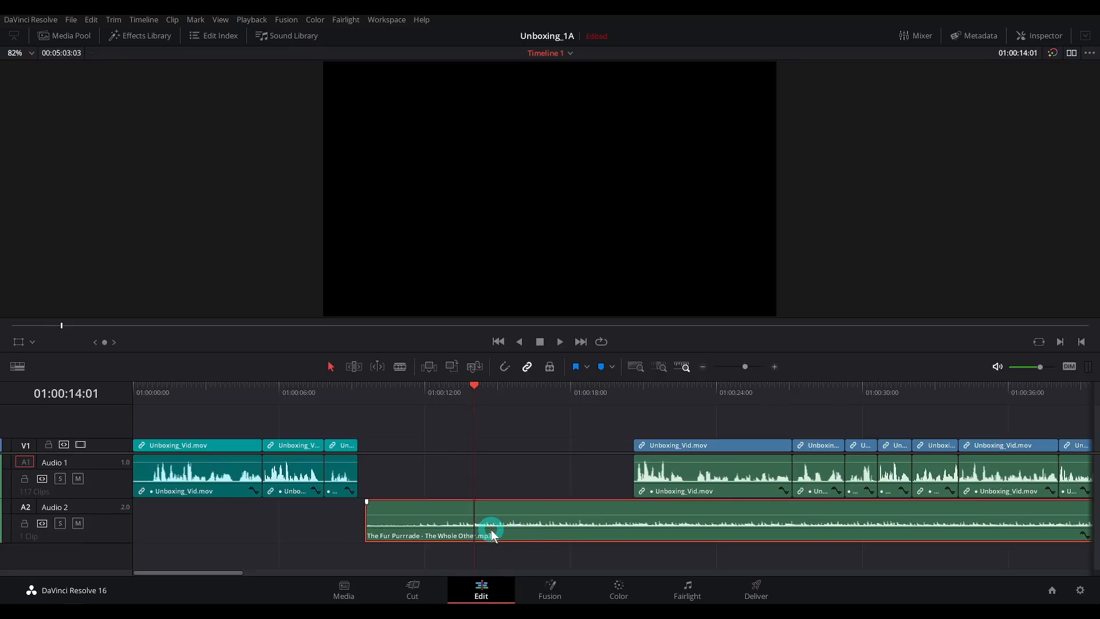
key(m)
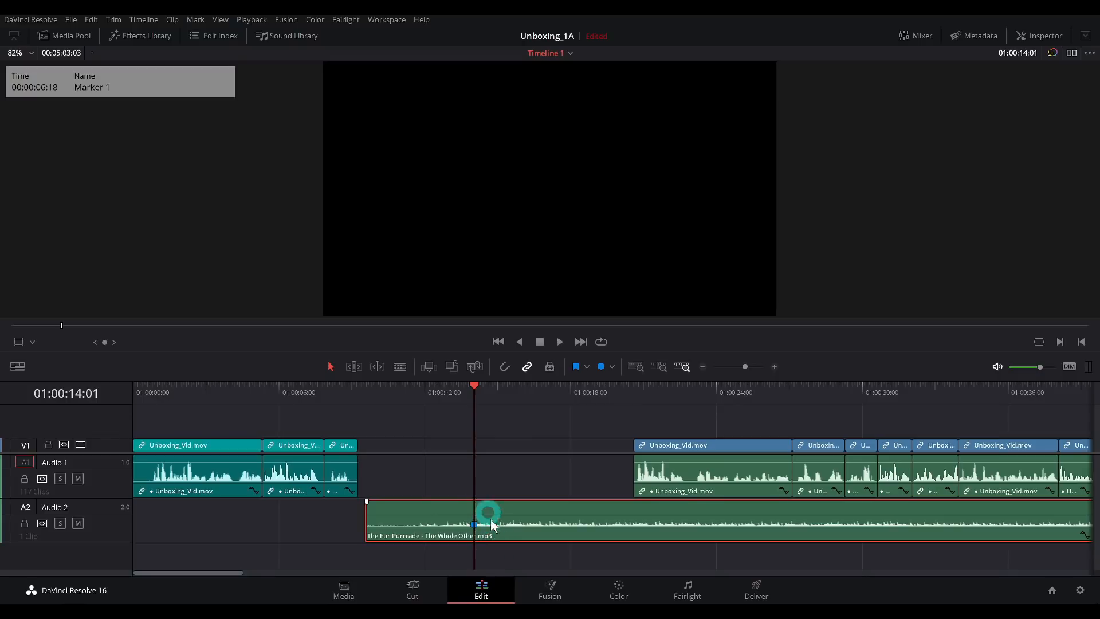
With snapping enabled, align the music marker with the end of the teal opening and extend the music's start earlier.
click(431, 388)
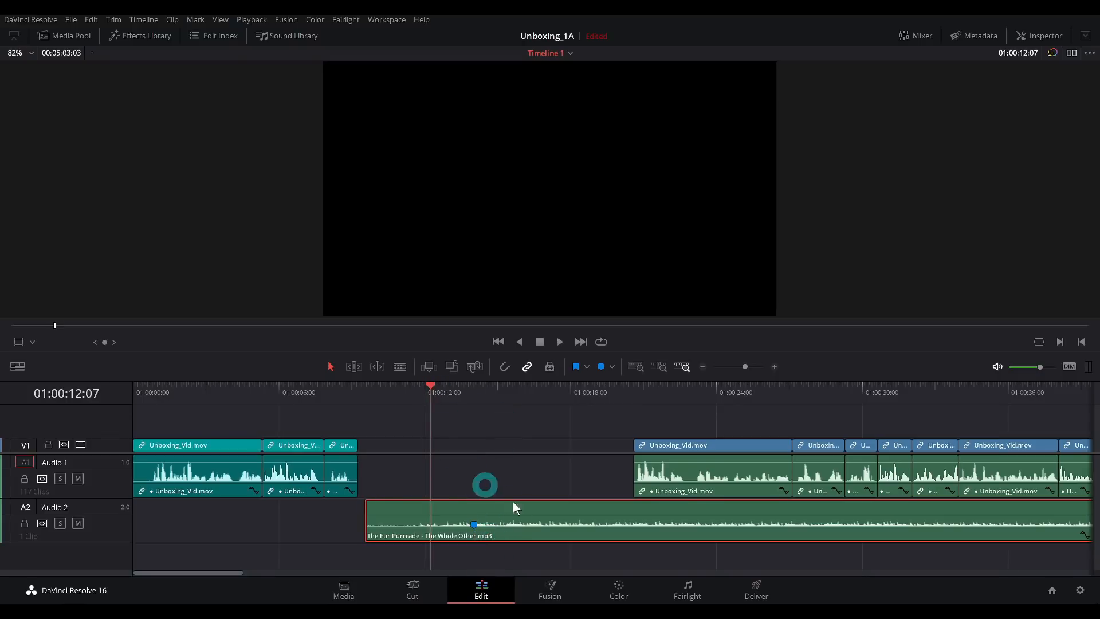
drag(499, 539, 476, 538)
click(504, 367)
drag(590, 531, 486, 533)
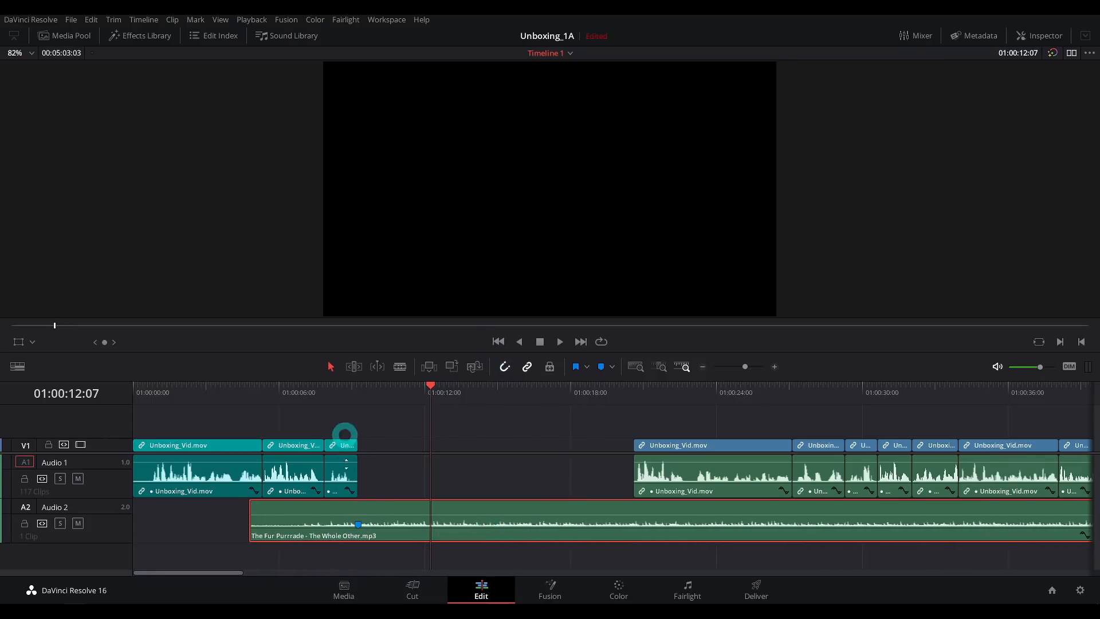
drag(245, 509, 115, 508)
Ripple-trim the first clip's start to 01:00:00:18 and play through the opening to check the music timing.
drag(229, 379, 150, 405)
key(Home)
key(space)
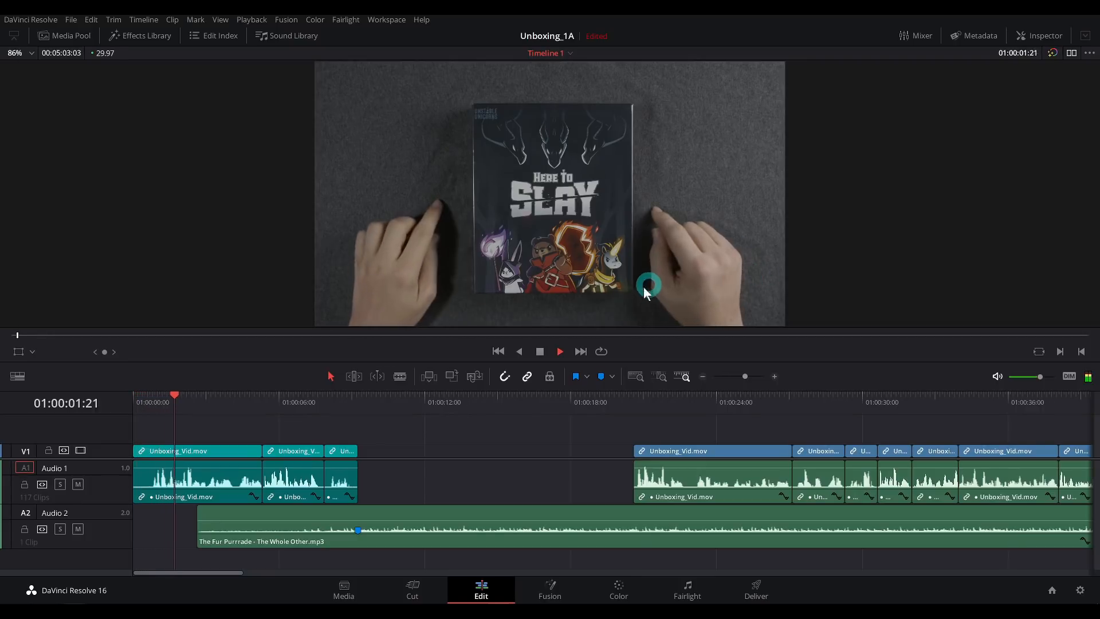
click(150, 403)
drag(148, 400, 148, 400)
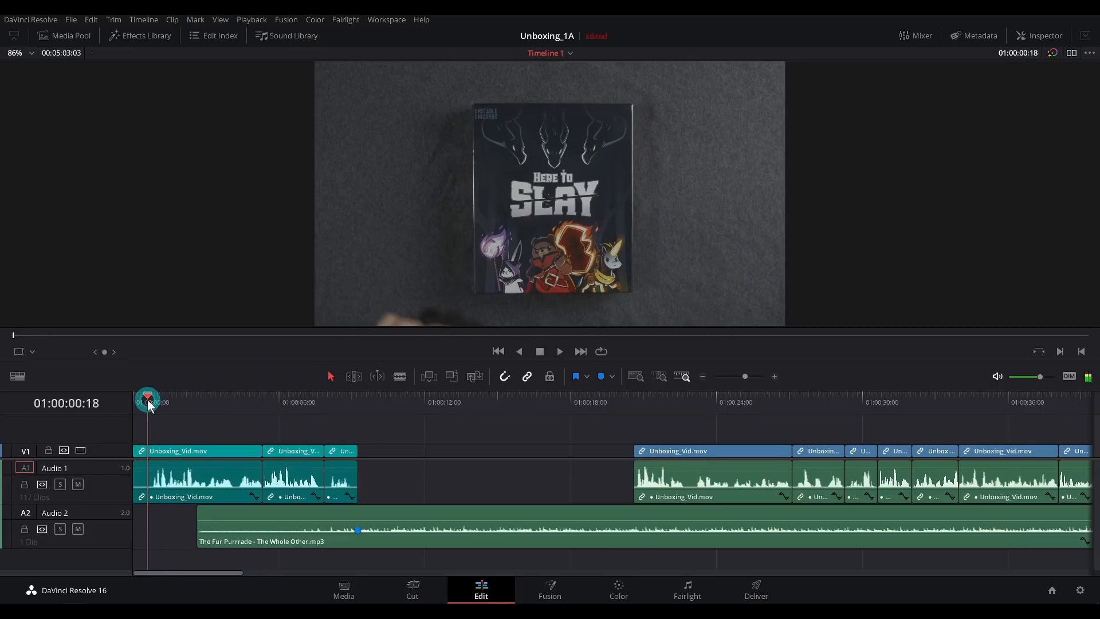
key(ctrl+shift+bracketleft)
key(space)
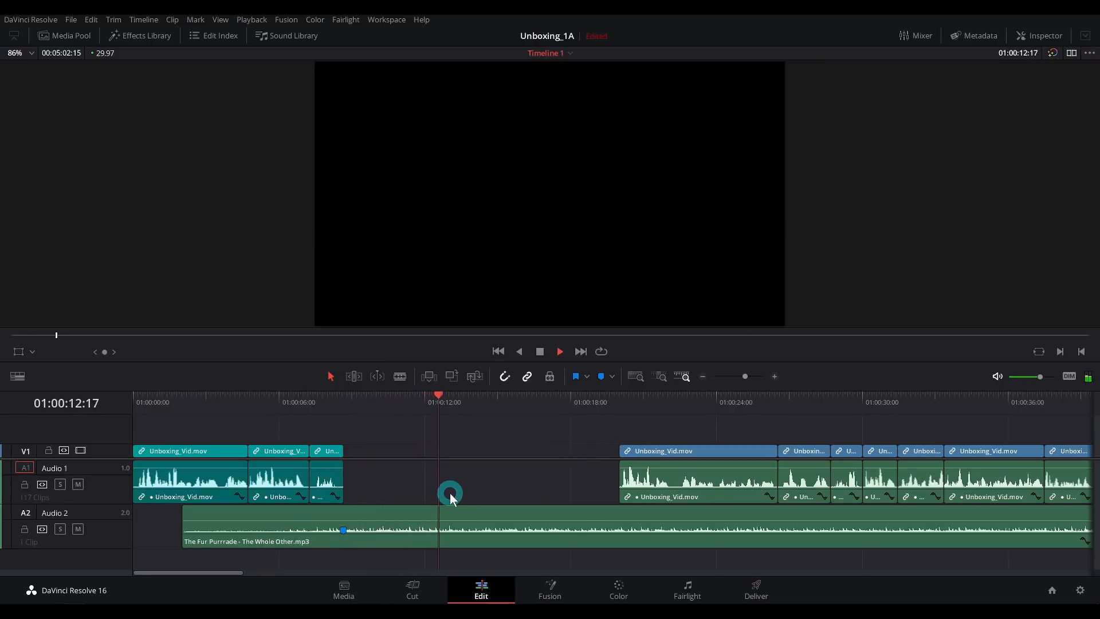
key(space)
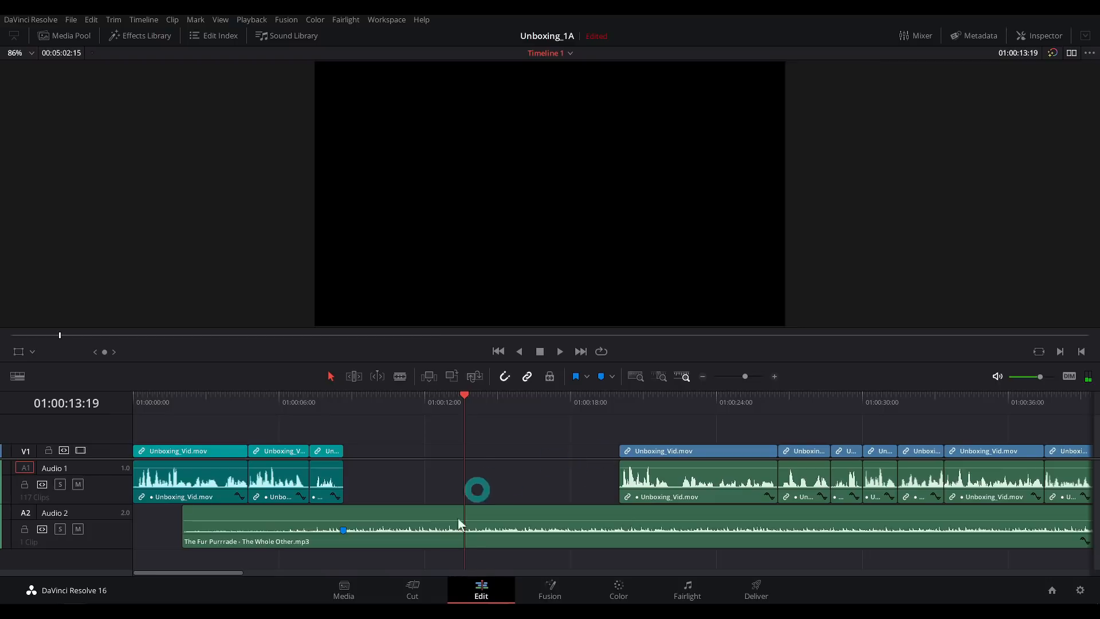
Add a second marker to the music clip at 01:00:13:00 and replay from 01:00:08:20 to check the beat.
click(346, 402)
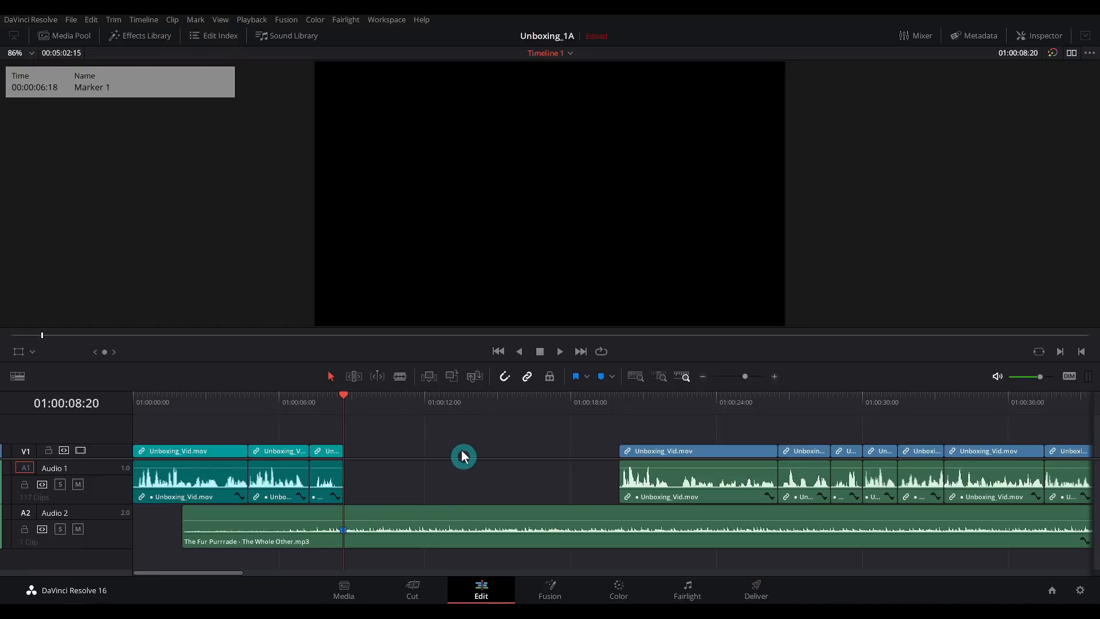
key(space)
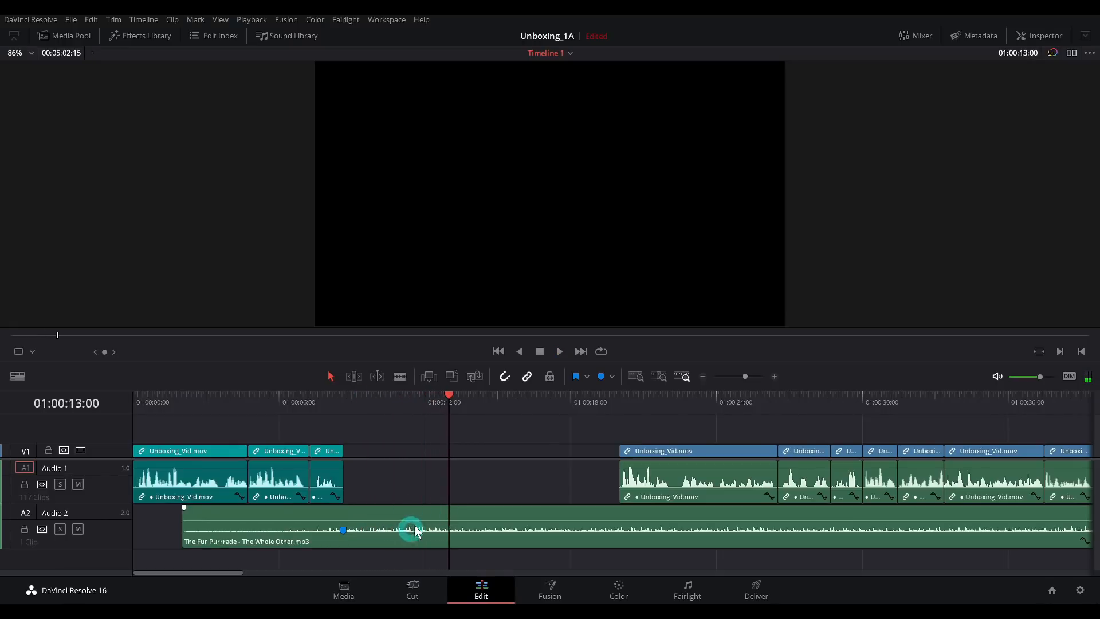
click(494, 545)
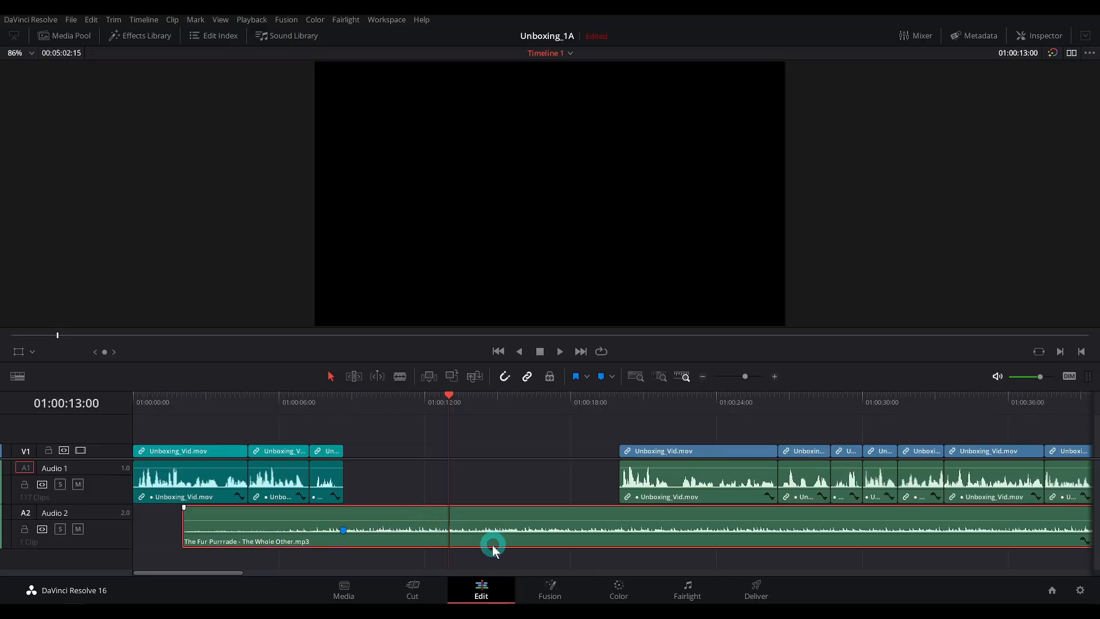
key(m)
click(337, 401)
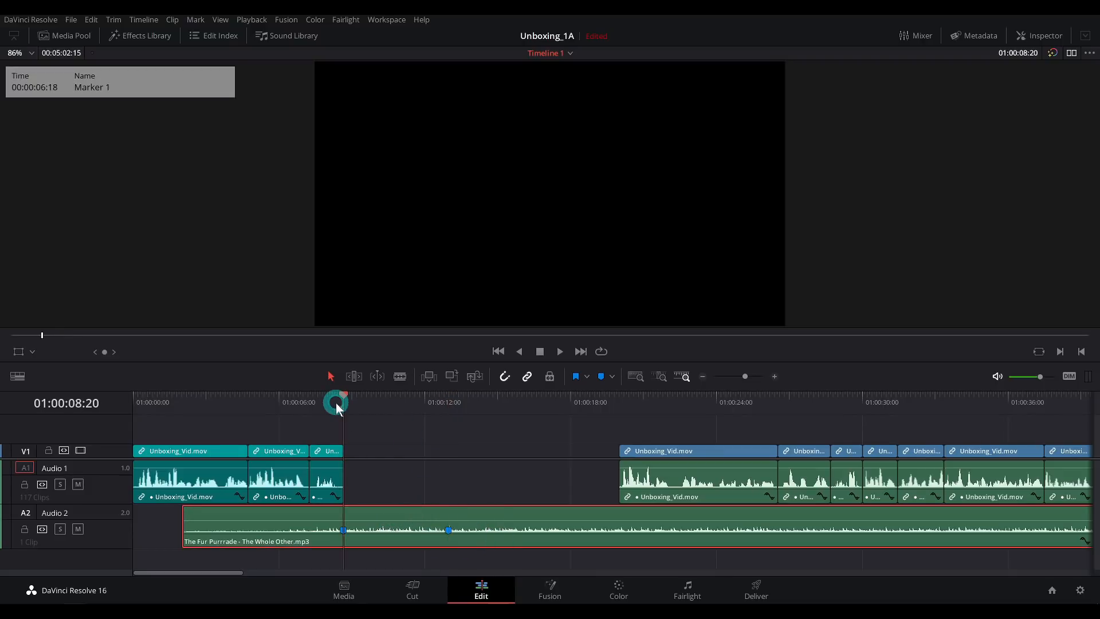
key(space)
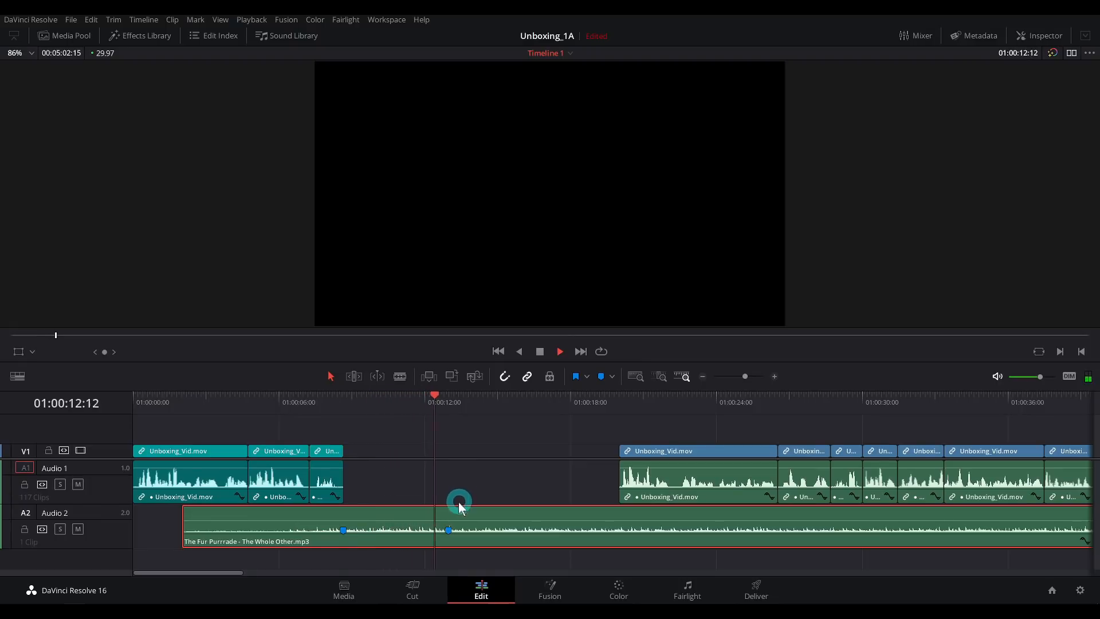
click(502, 493)
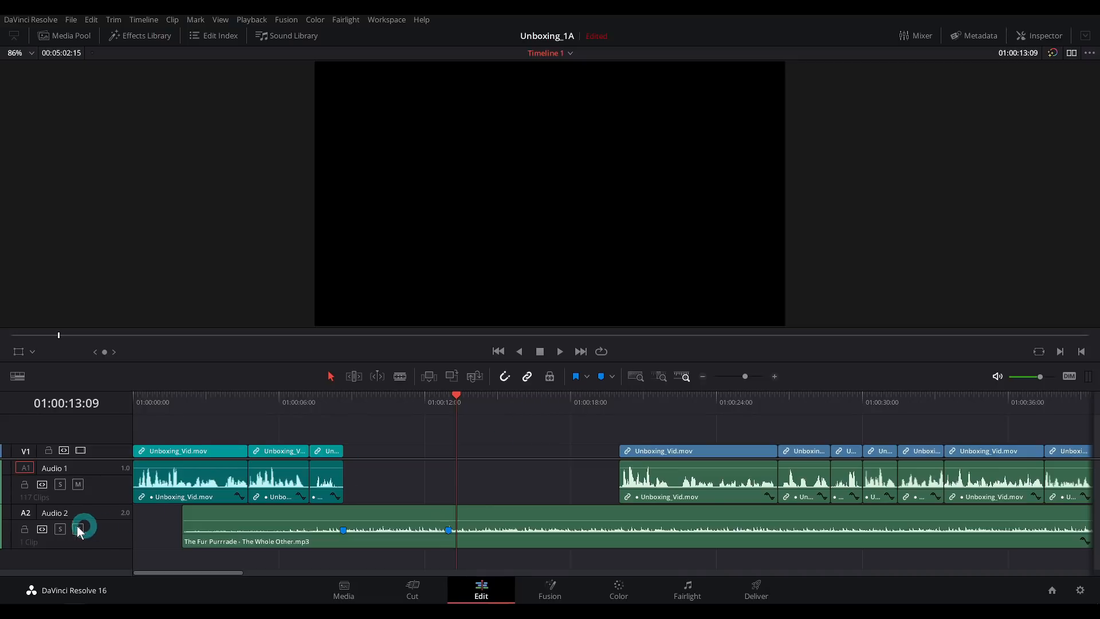
Lock the Audio 2 track, shift all clips after the gap earlier to the music's second marker, and play back the transition.
click(24, 529)
click(421, 519)
click(524, 422)
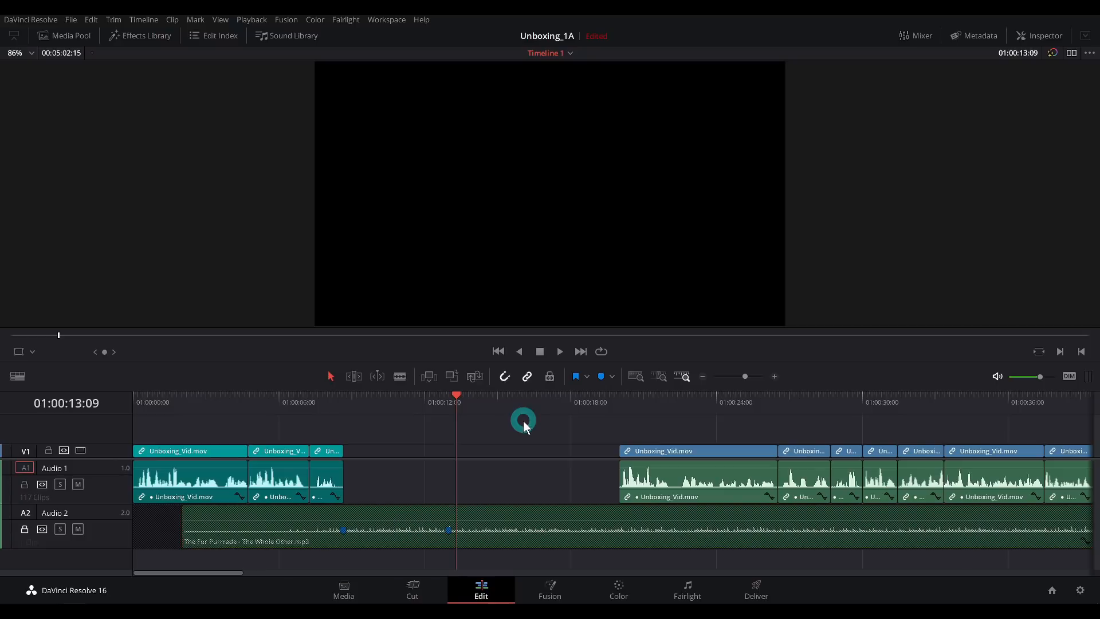
key(alt+y)
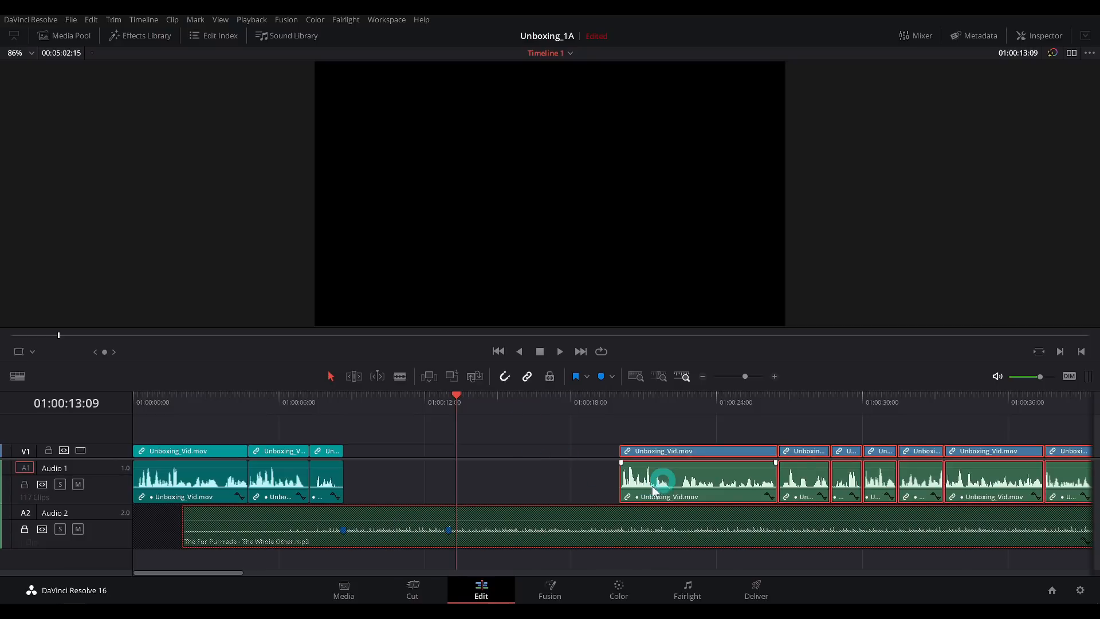
drag(687, 494, 509, 504)
click(414, 438)
drag(370, 406, 272, 405)
key(space)
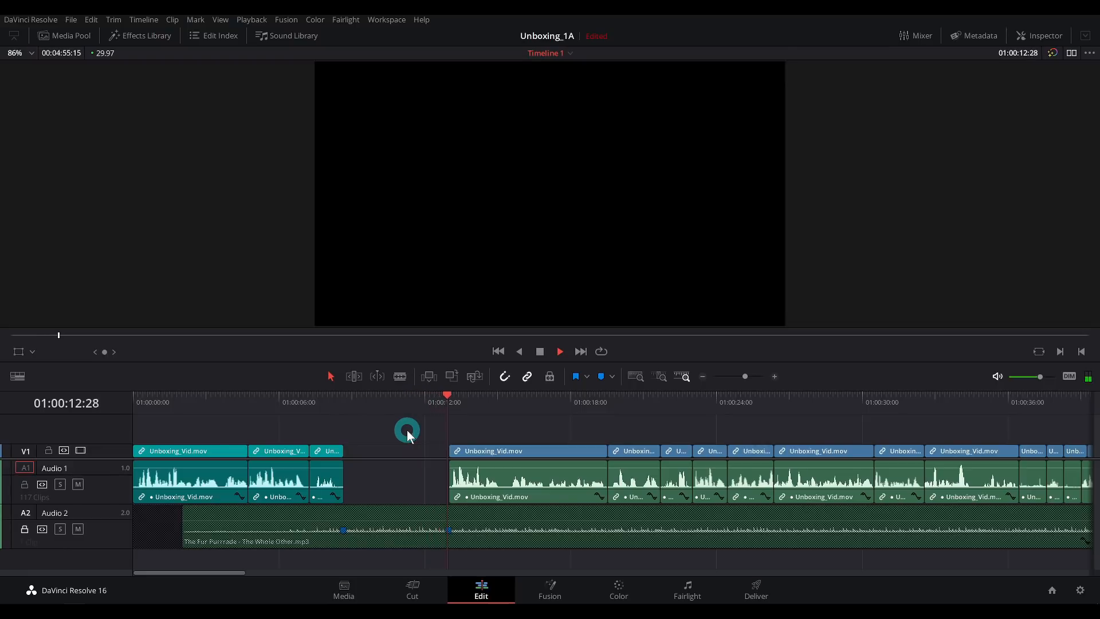
click(410, 401)
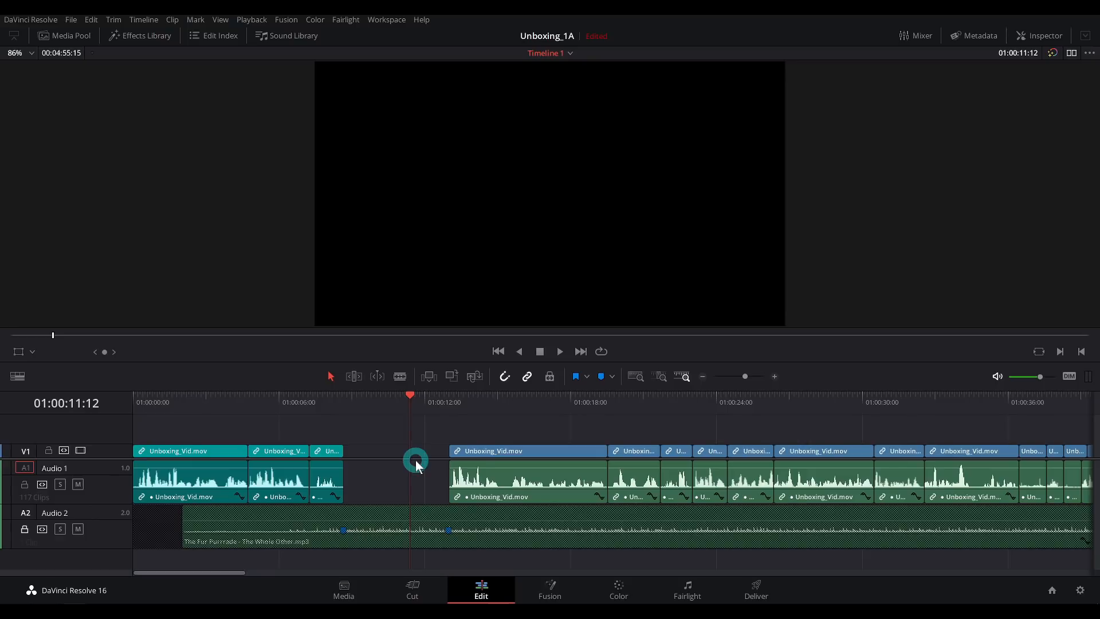
click(465, 411)
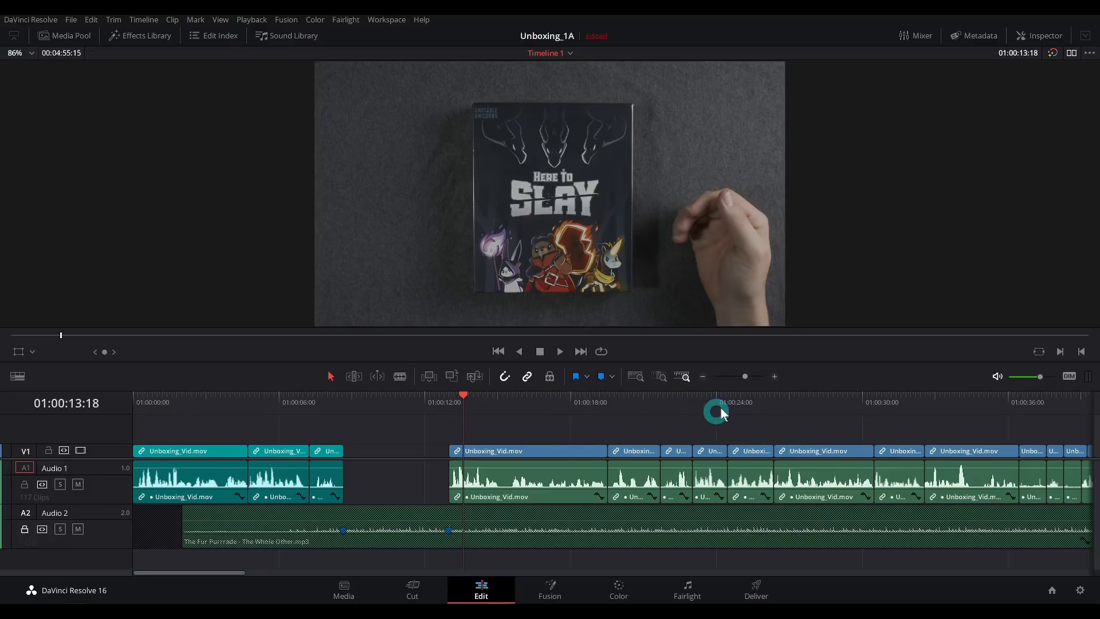
Unlock the Audio 2 track and place a copy of the music clip just after the first one.
click(702, 377)
click(703, 377)
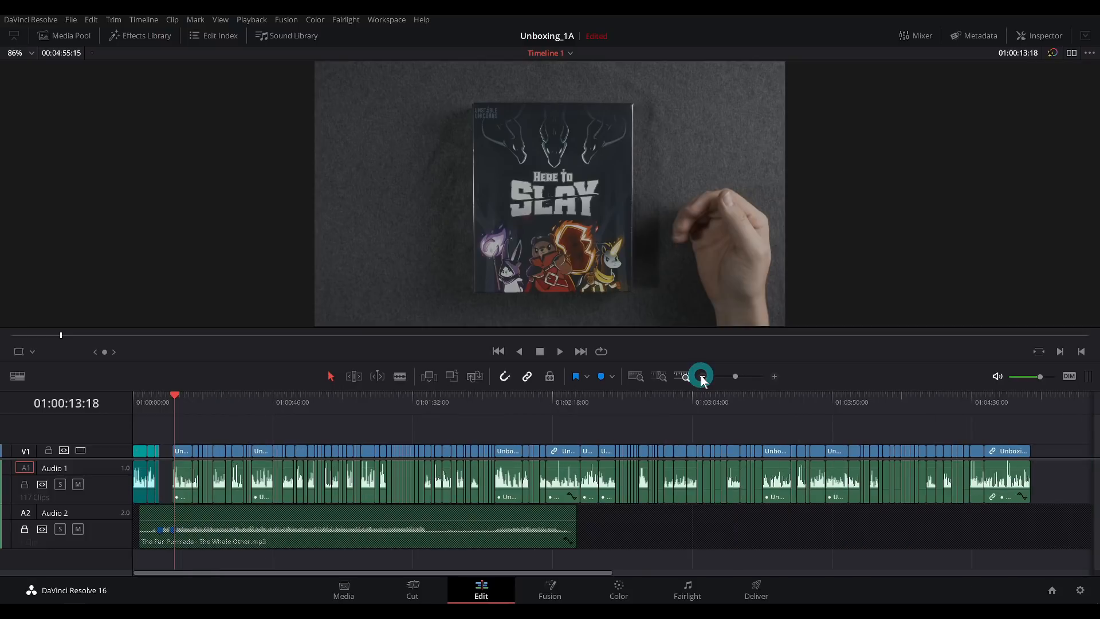
click(25, 530)
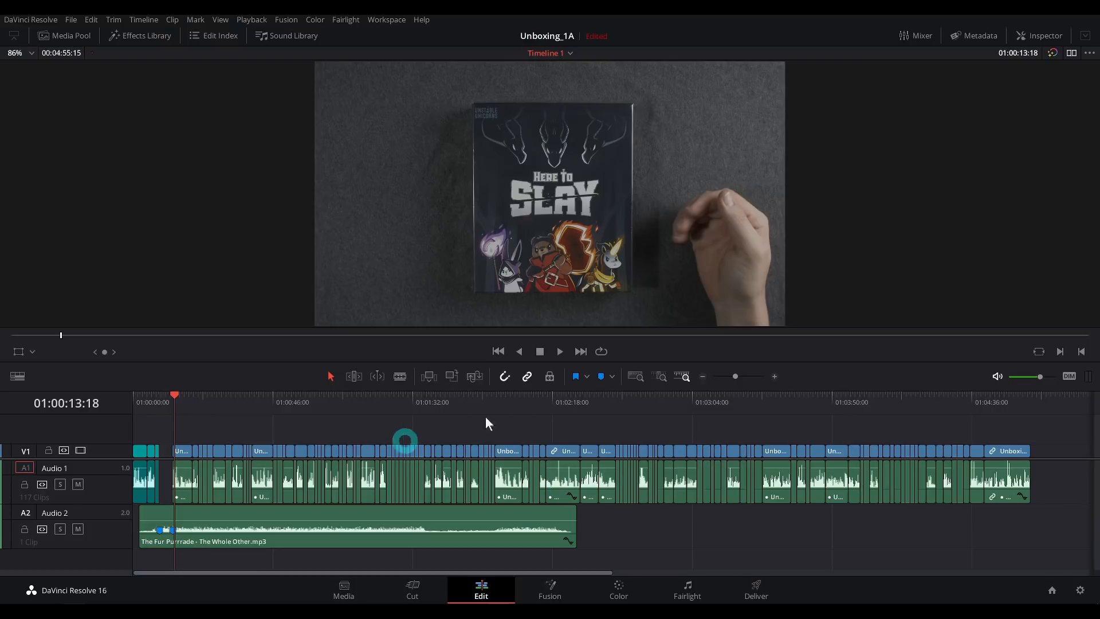
click(319, 543)
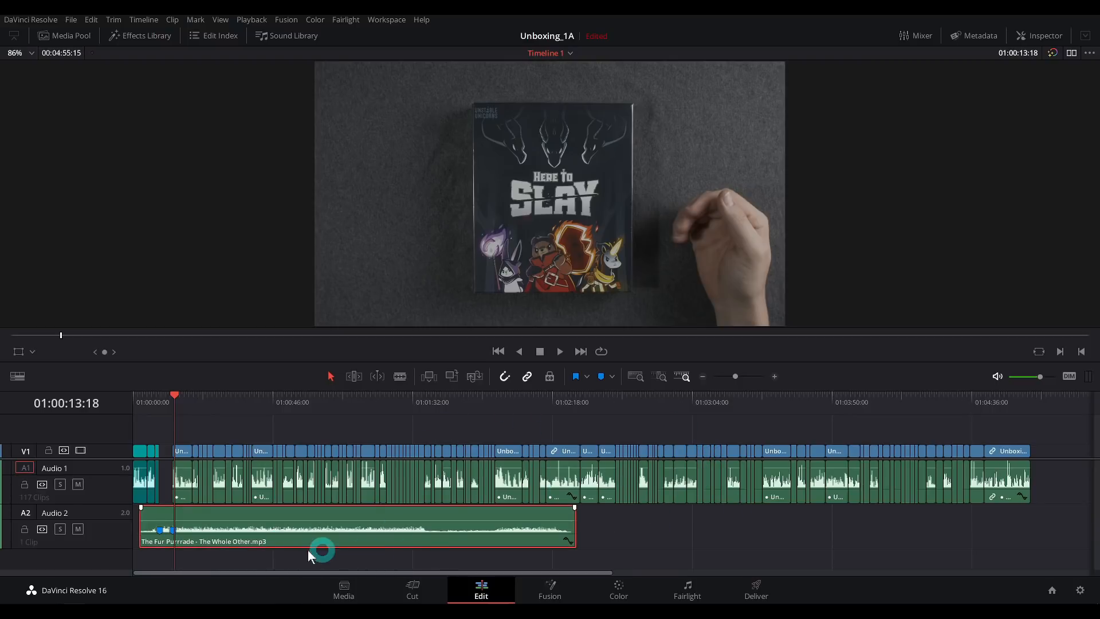
drag(275, 531, 654, 539)
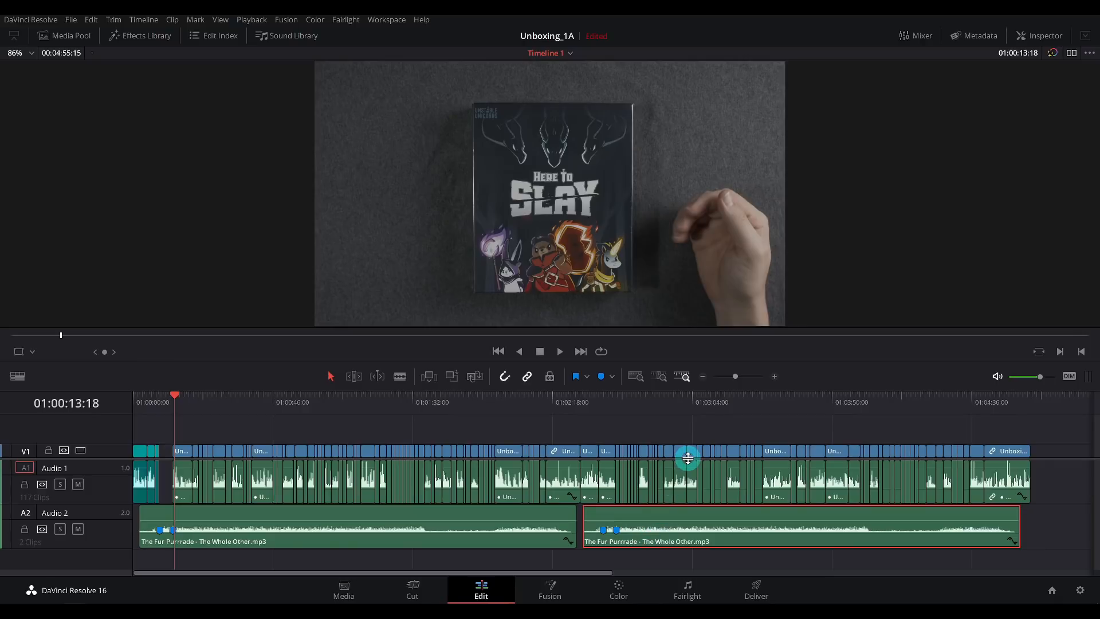
Play from around 01:01:38:00 and listen through the first music clip's ending, stopping at 01:02:24:28.
click(457, 401)
click(527, 422)
click(450, 395)
click(422, 403)
key(space)
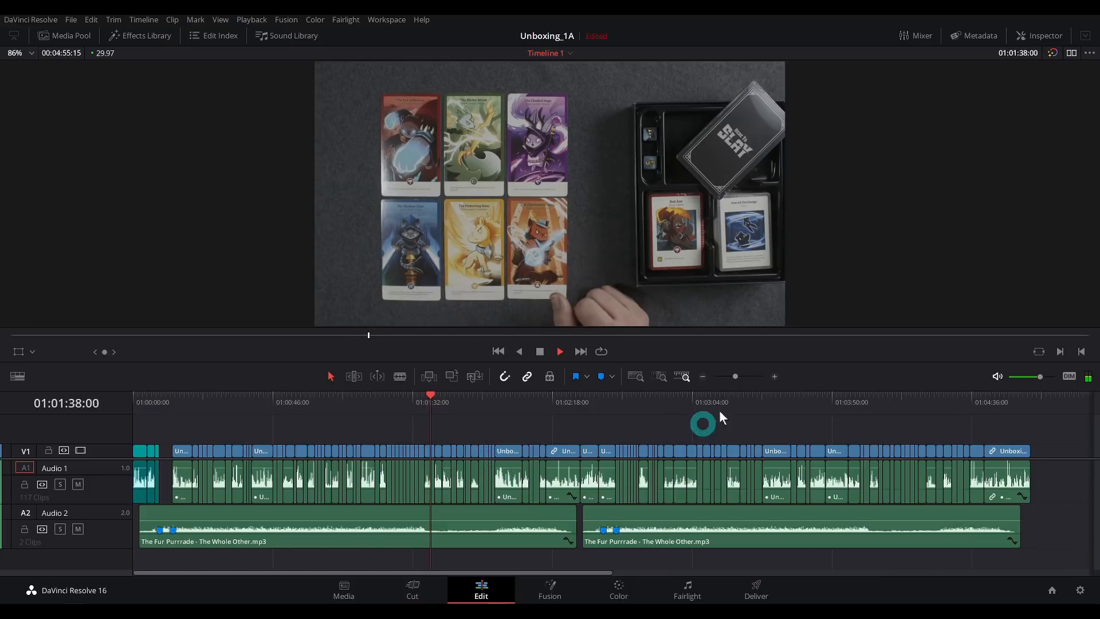
click(774, 377)
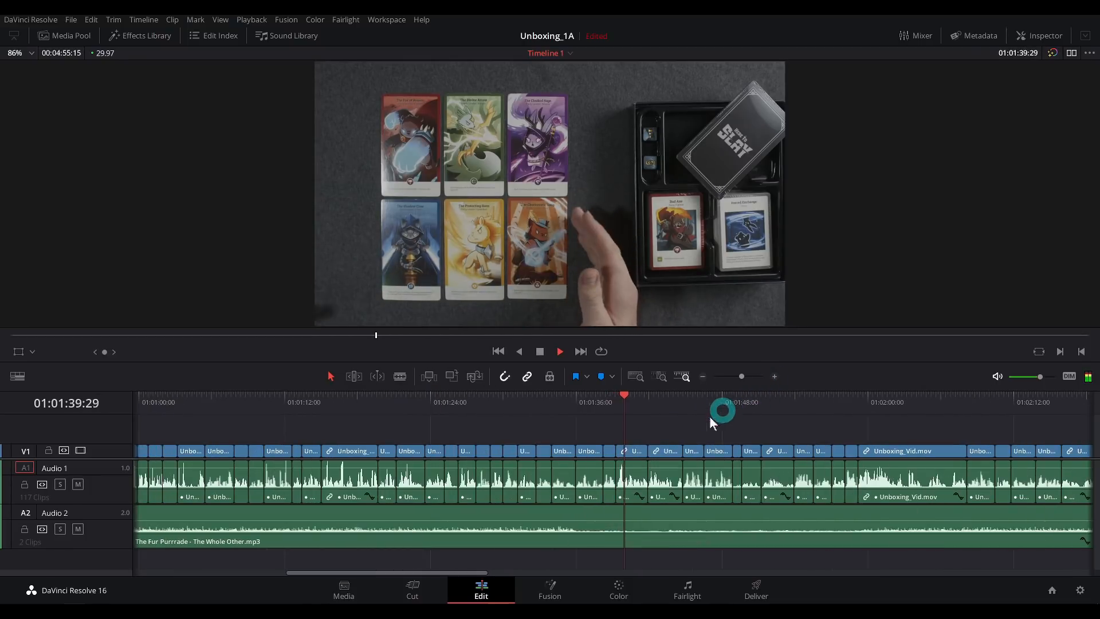
drag(734, 428, 434, 419)
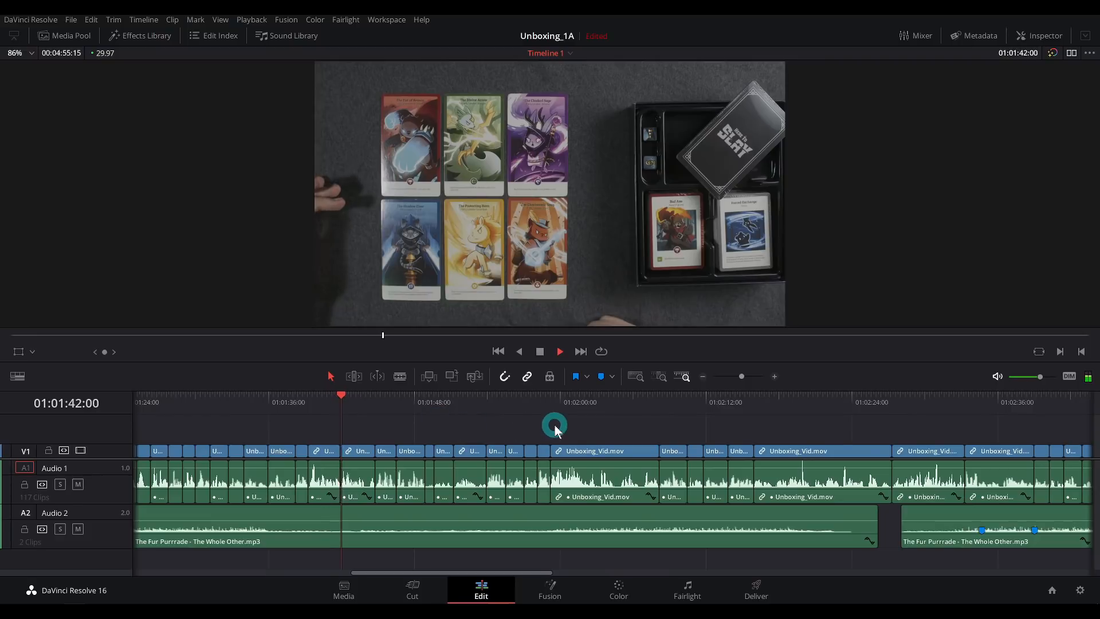
click(775, 401)
drag(894, 420, 577, 423)
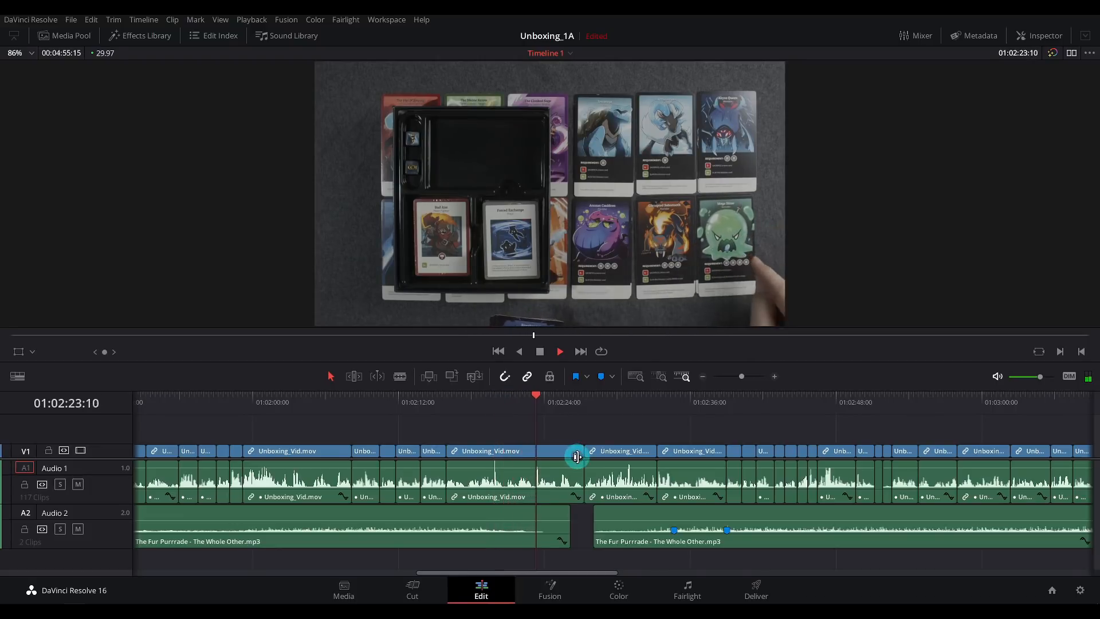
key(space)
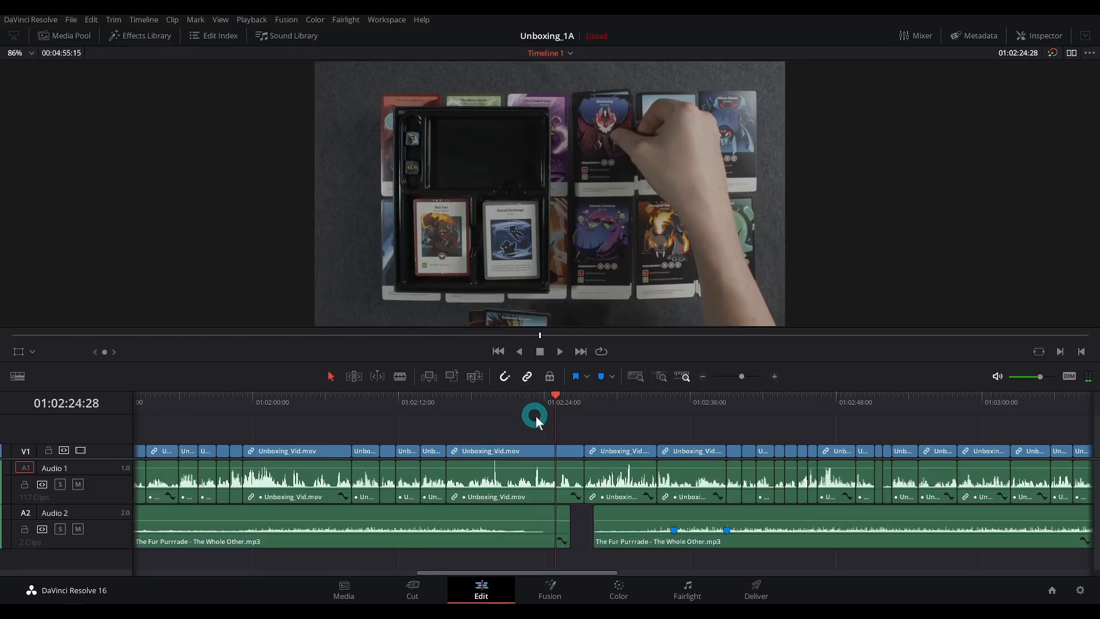
Trim the start of the second music clip to its first marker.
scroll(537, 418, right, 2)
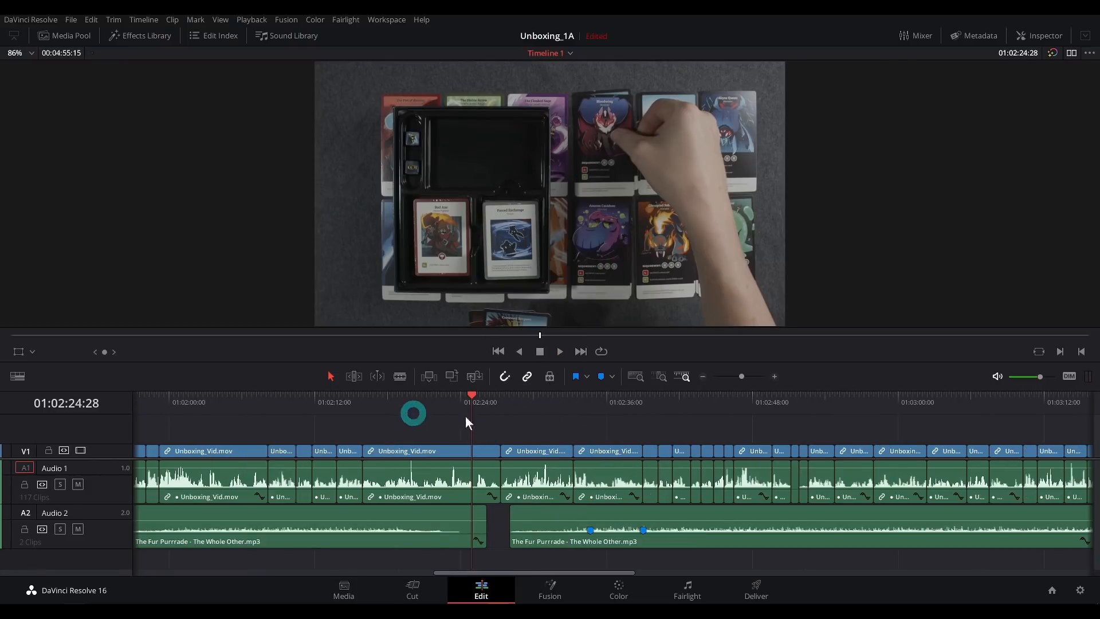
drag(510, 537, 599, 561)
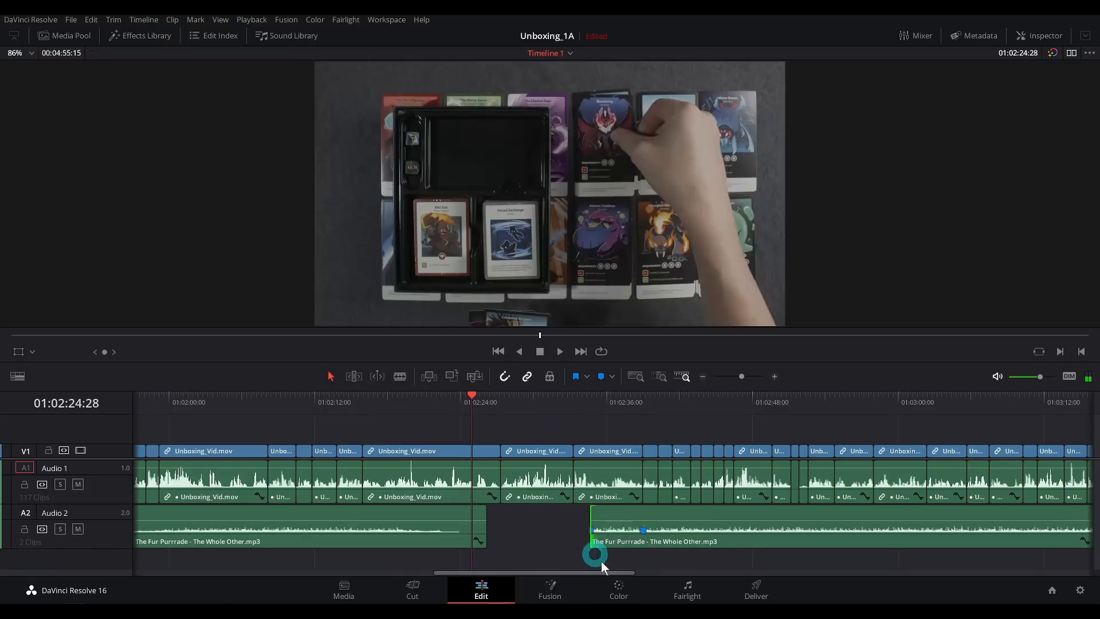
click(578, 514)
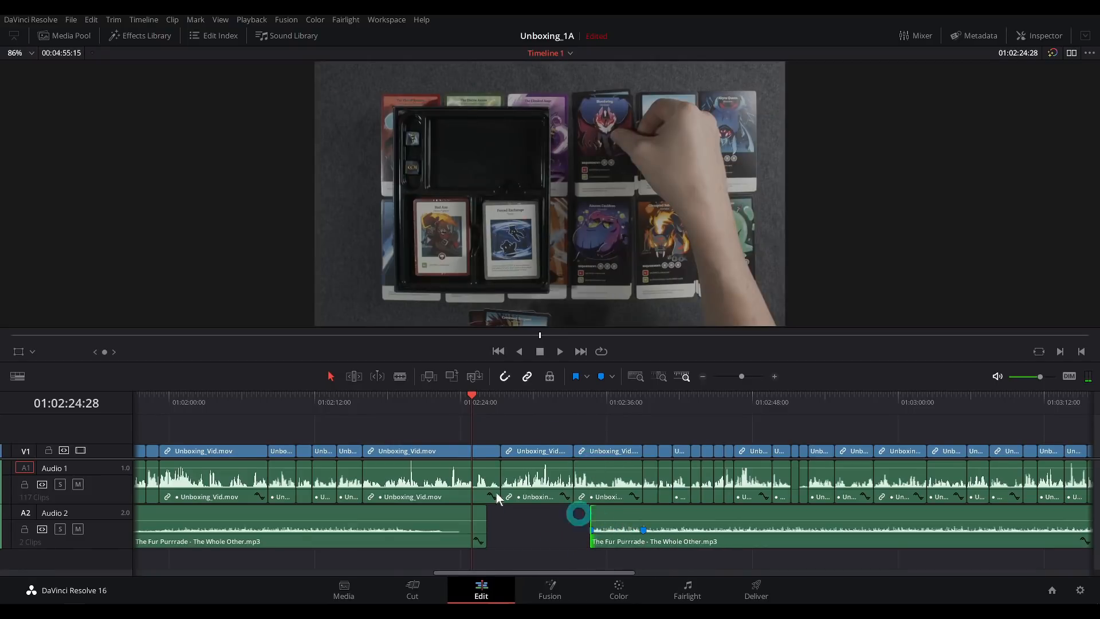
Replay the closing section of the first music clip from about 01:02:15:10 and mute the Audio 1 track.
click(335, 397)
click(314, 400)
click(776, 378)
drag(621, 405, 701, 423)
drag(797, 437, 538, 458)
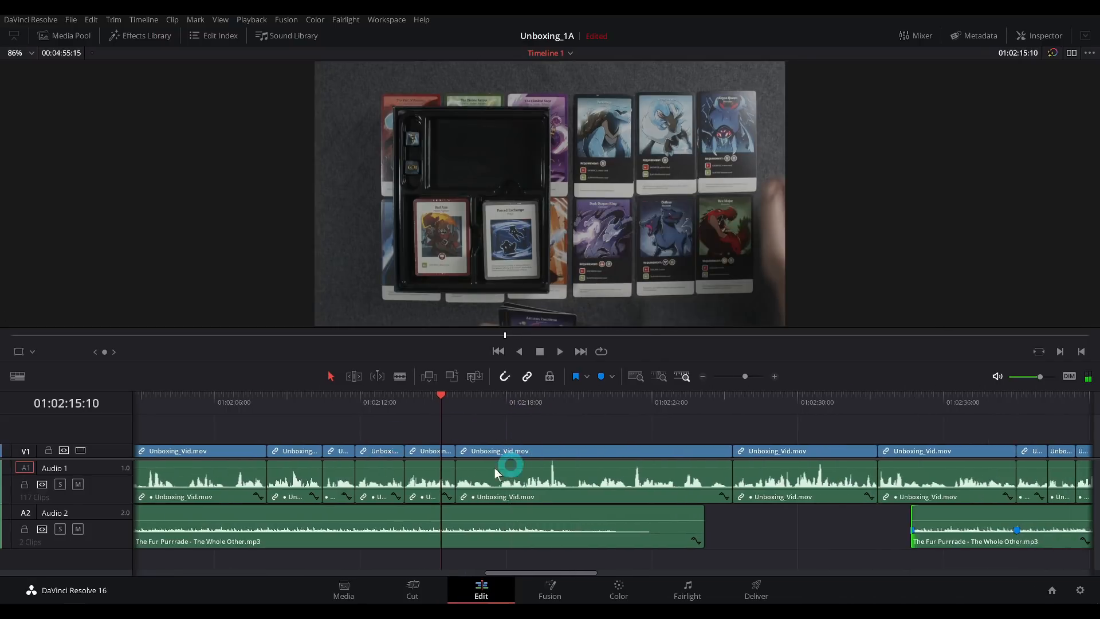
key(space)
key(space)
click(77, 485)
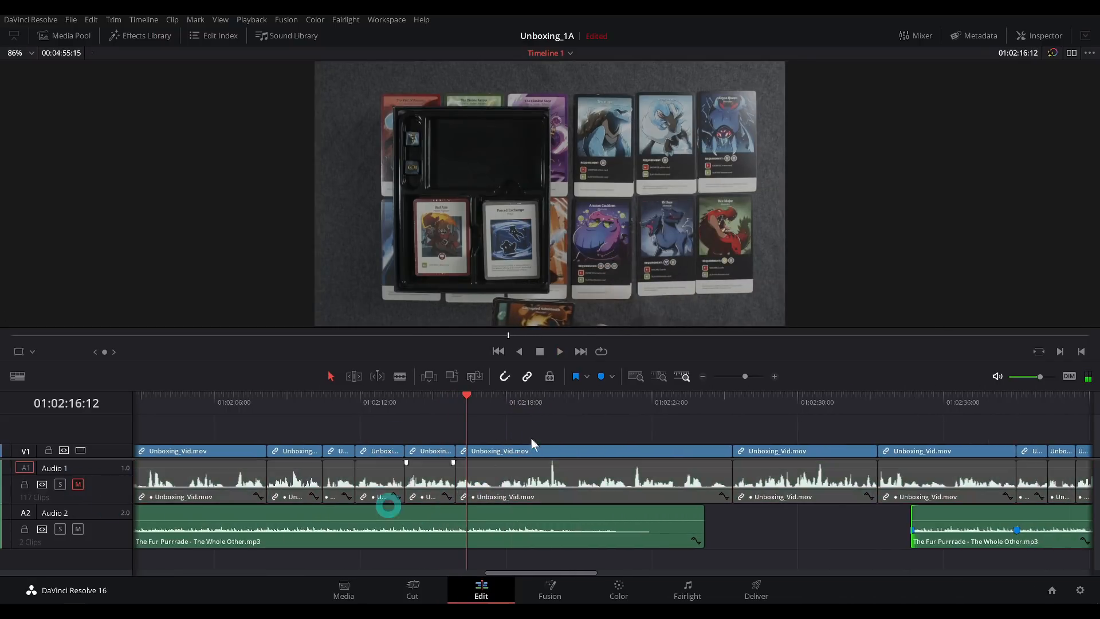
Play the music up to 01:02:19:14 and move the second music clip's start there, overwriting the first clip's tail.
drag(560, 437, 424, 456)
key(space)
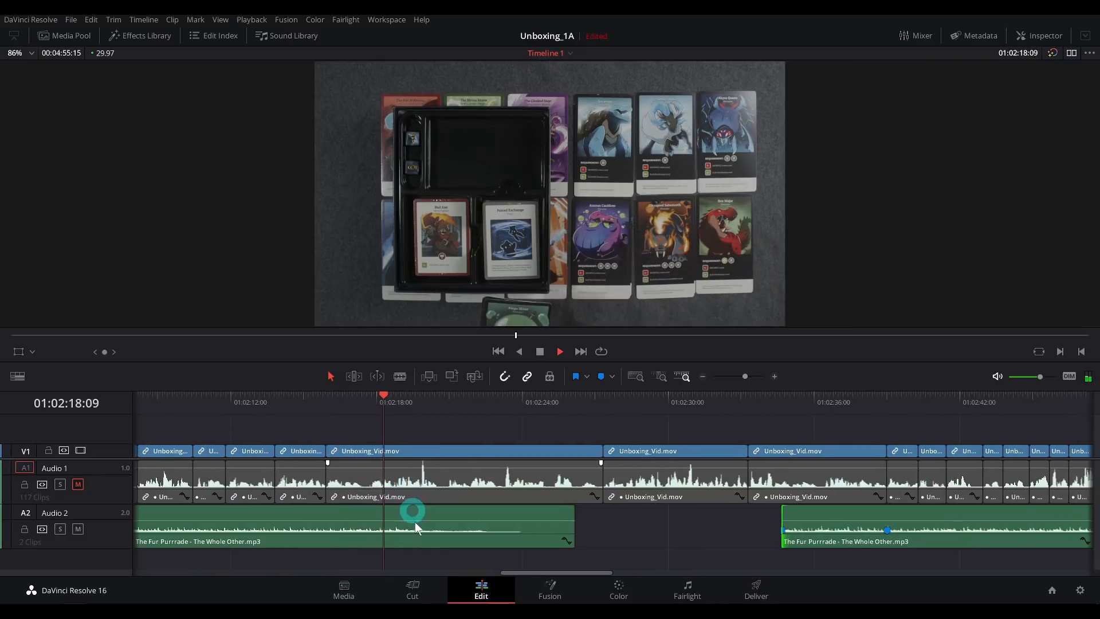
key(space)
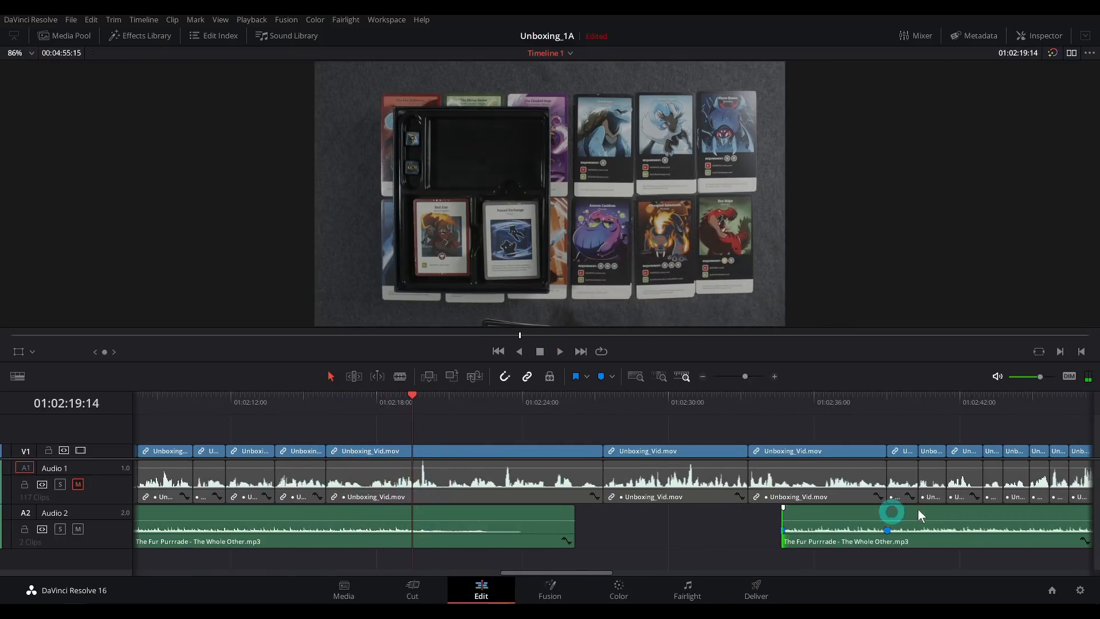
drag(827, 550, 456, 545)
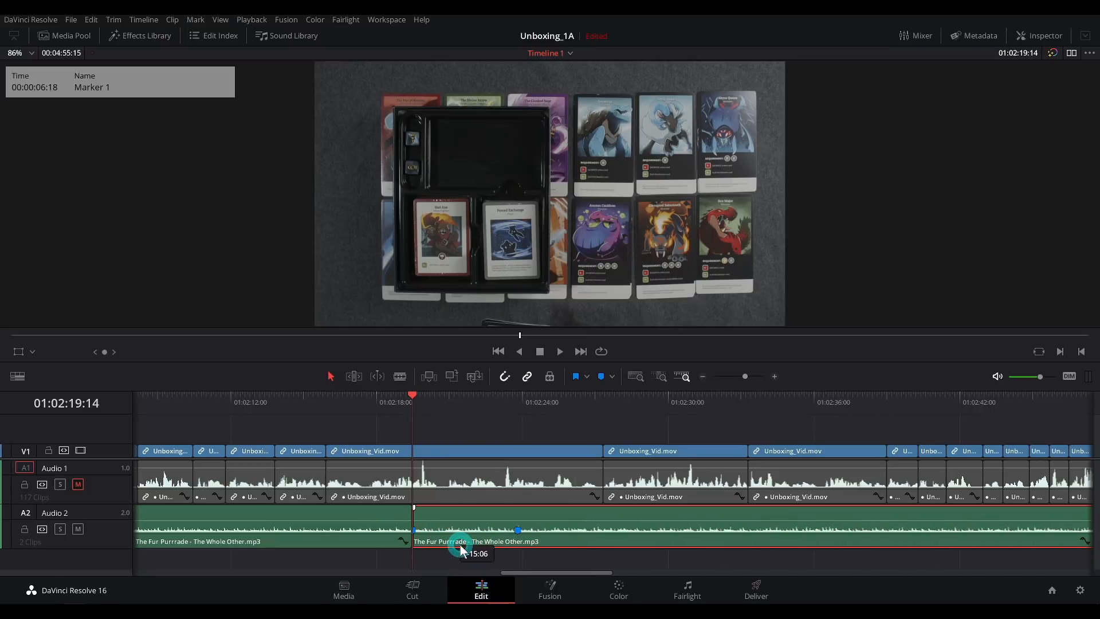
Replay the join between the two music clips, starting shortly before 01:02:19:14, to check the beat transition.
click(348, 401)
key(space)
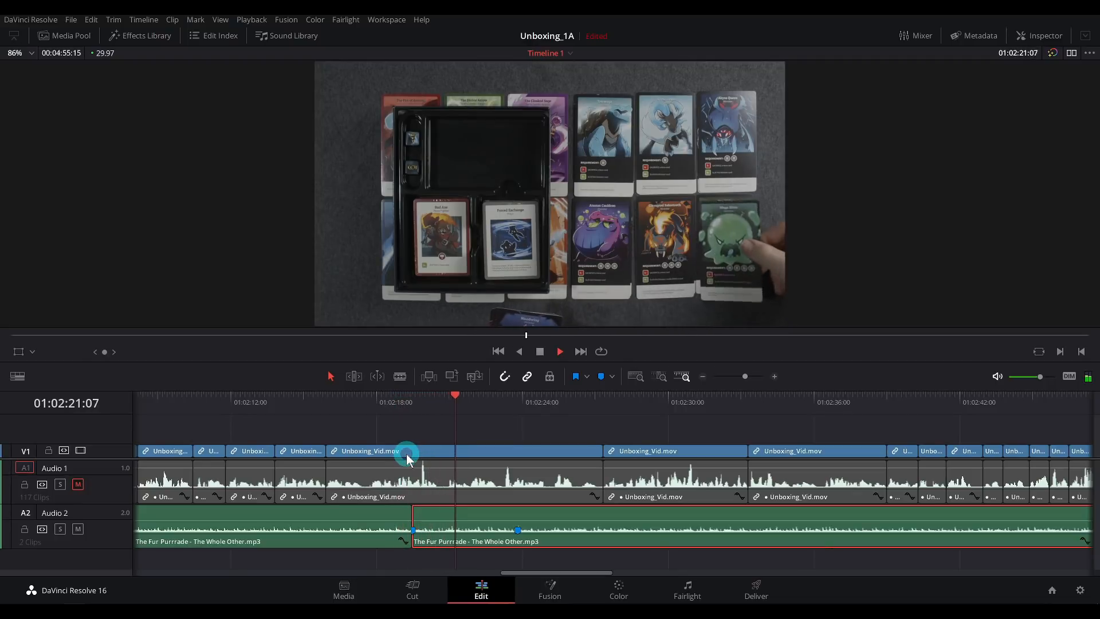
click(363, 396)
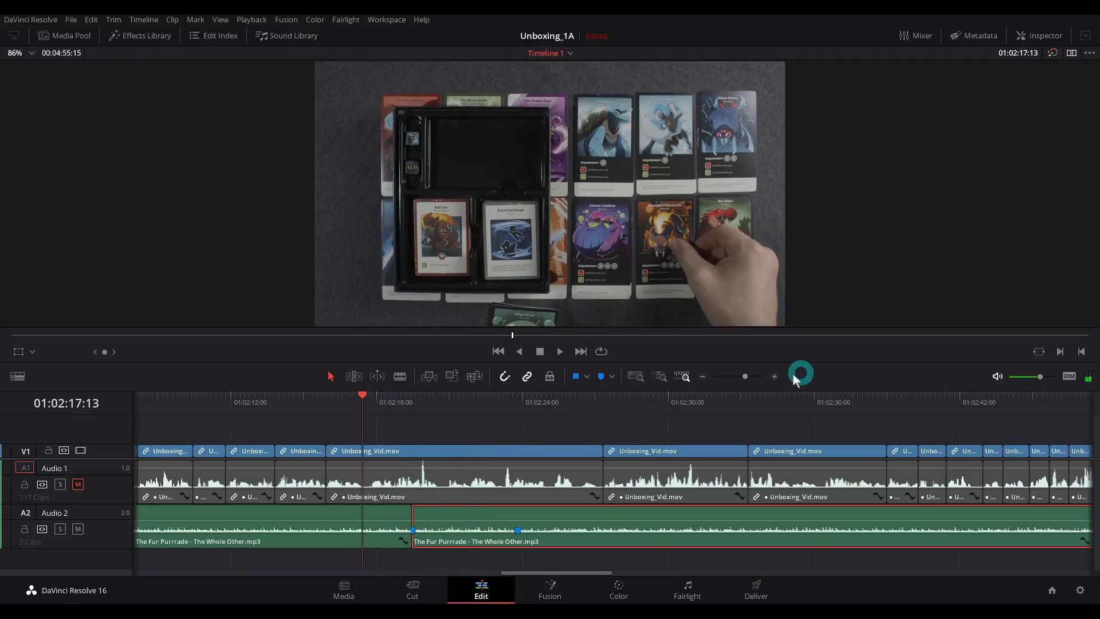
click(774, 376)
click(774, 376)
click(559, 403)
key(space)
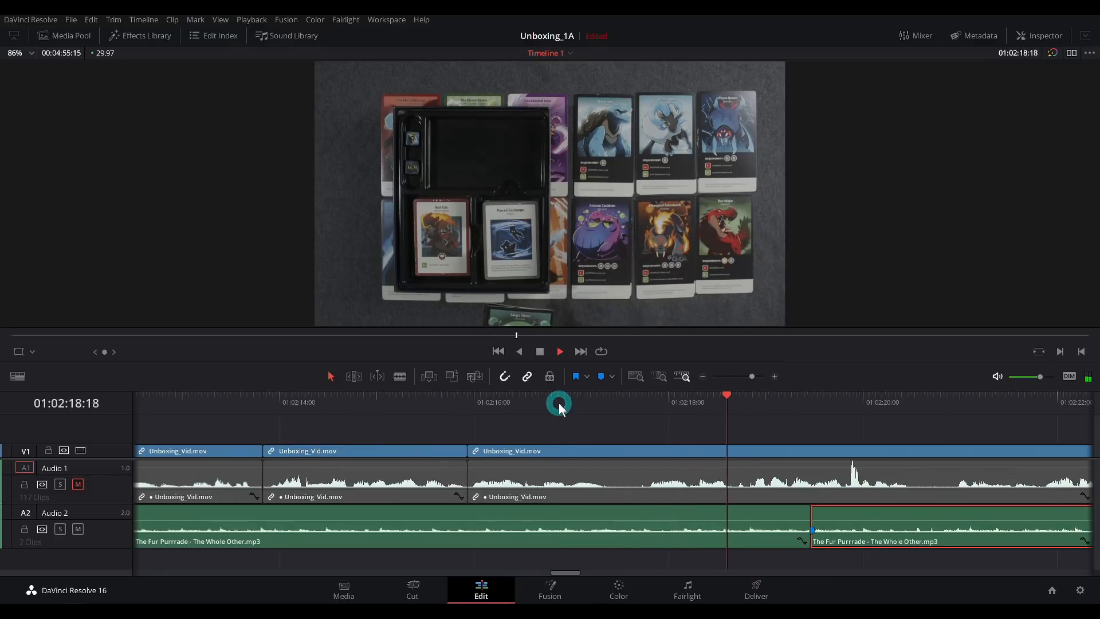
Add a cross fade at the cut between the two music clips on Audio 2 and play back the transition.
click(689, 485)
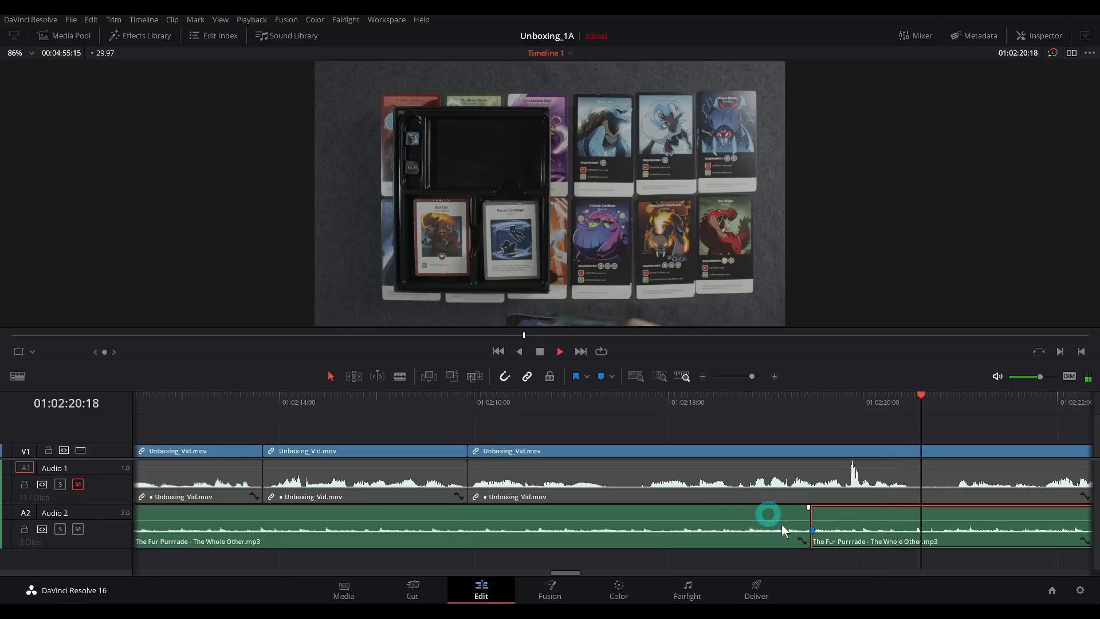
key(space)
drag(841, 562, 456, 553)
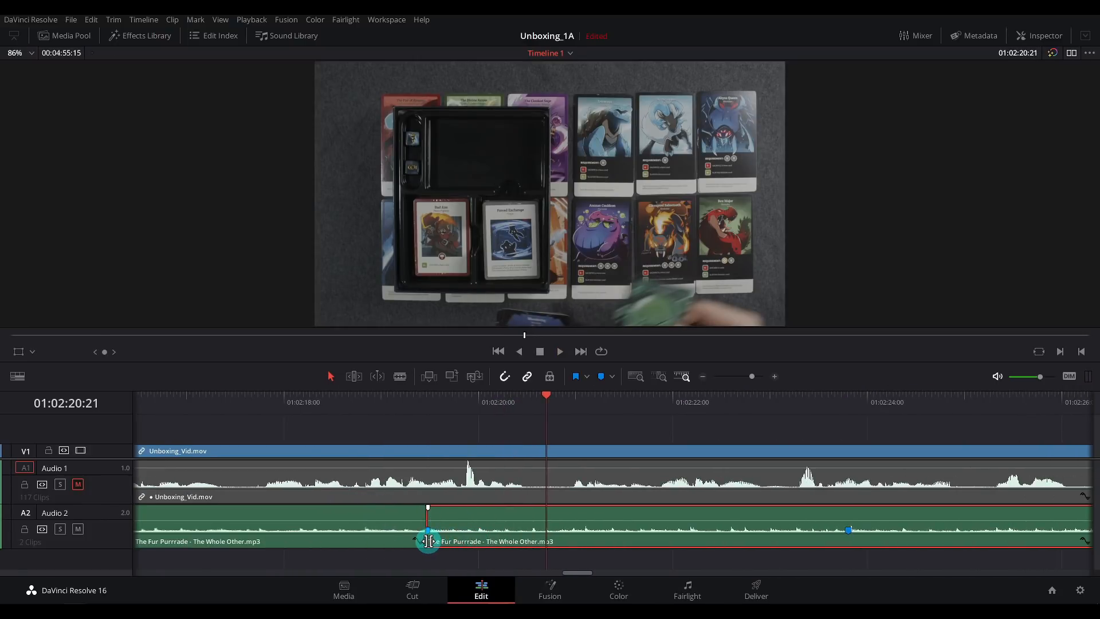
right_click(428, 541)
click(461, 565)
click(253, 403)
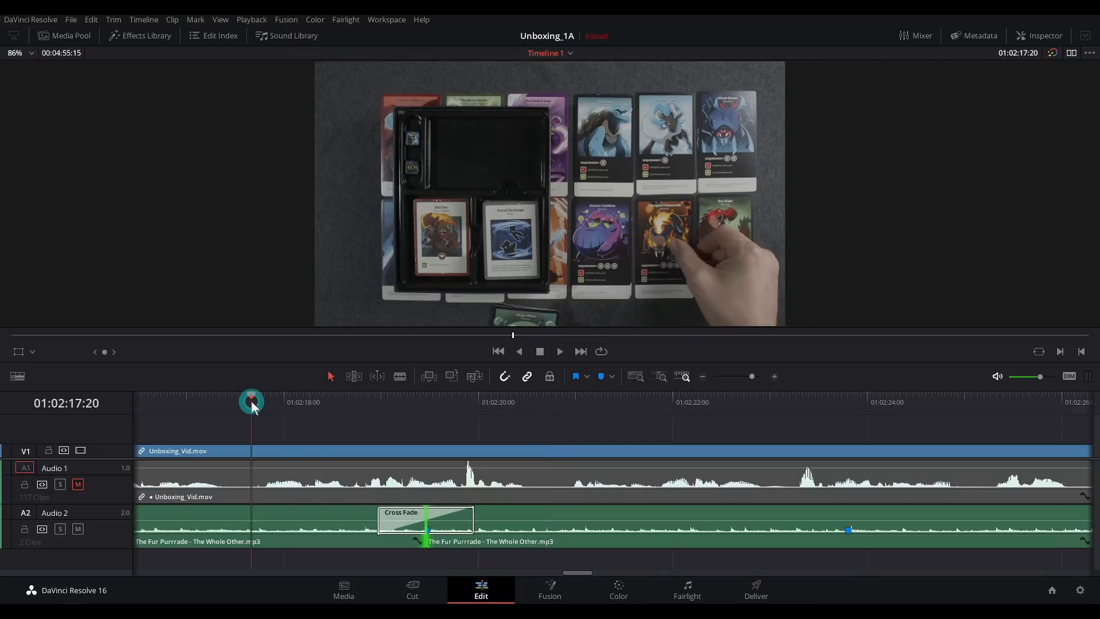
key(space)
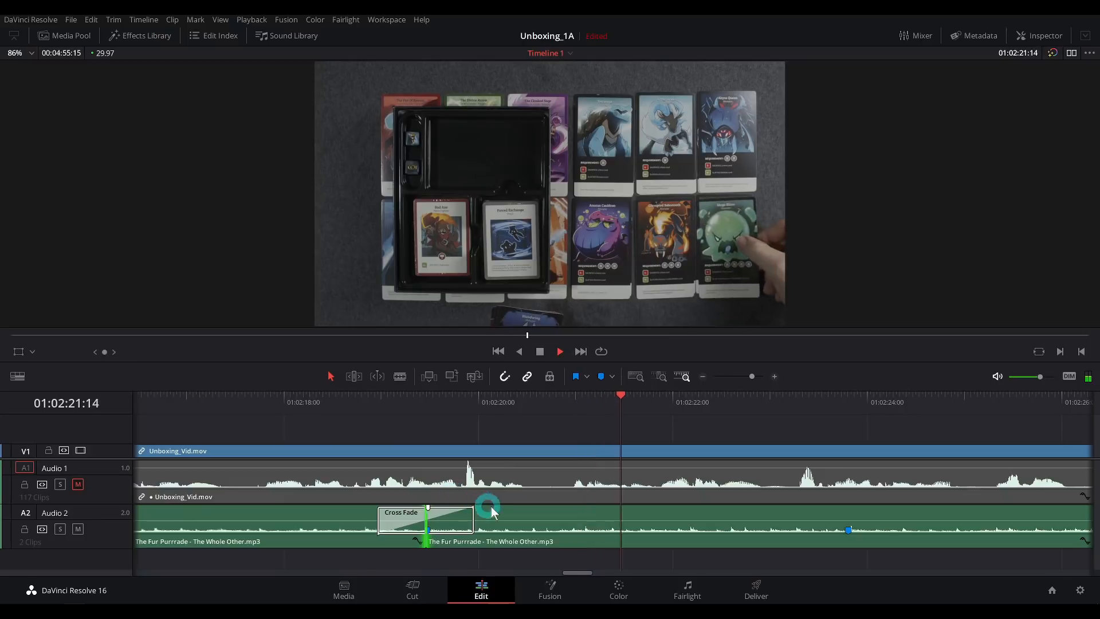
key(space)
Lengthen the music cross fade on Audio 2 to about 2 seconds and play it back.
click(706, 377)
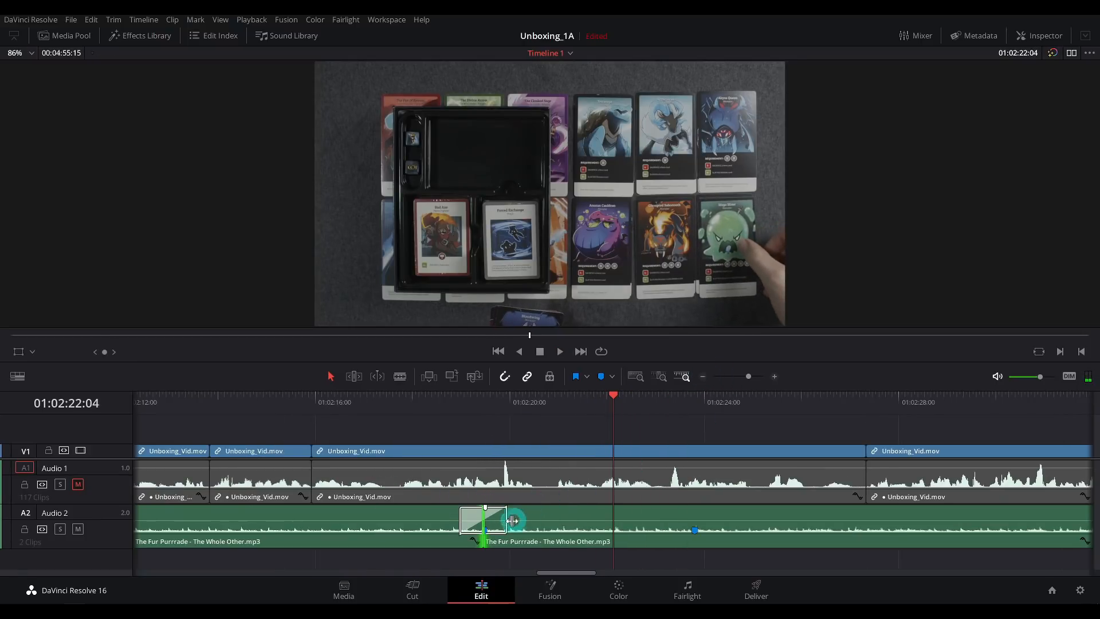
drag(507, 527, 530, 527)
click(385, 400)
key(space)
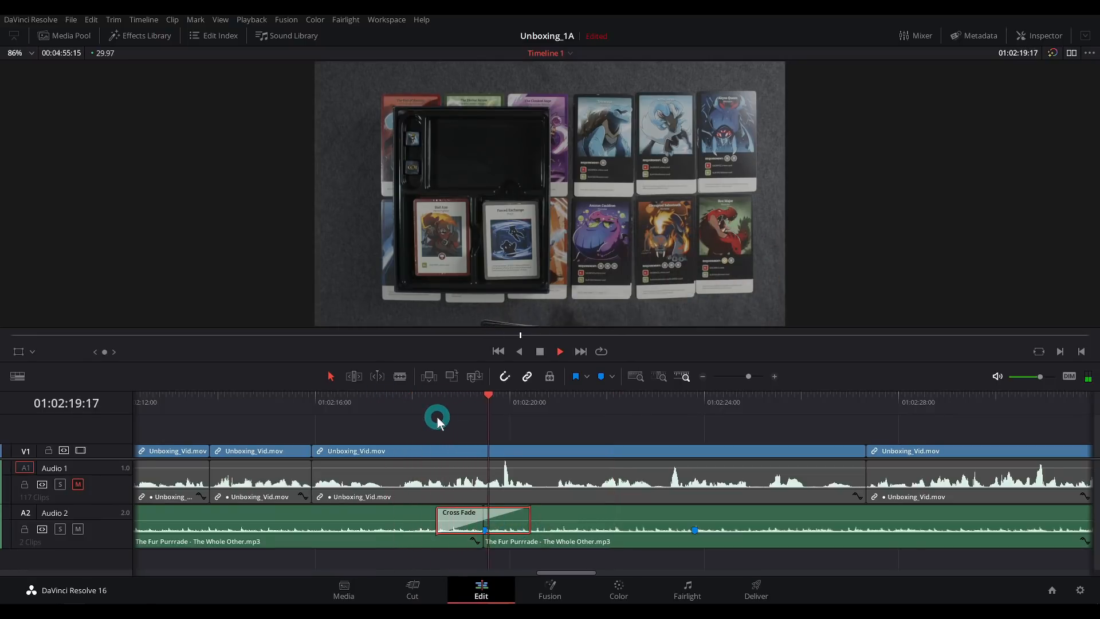
Unmute Audio 1 and play back the cross-faded section together with the voice track.
click(702, 377)
key(space)
click(78, 484)
click(591, 404)
key(space)
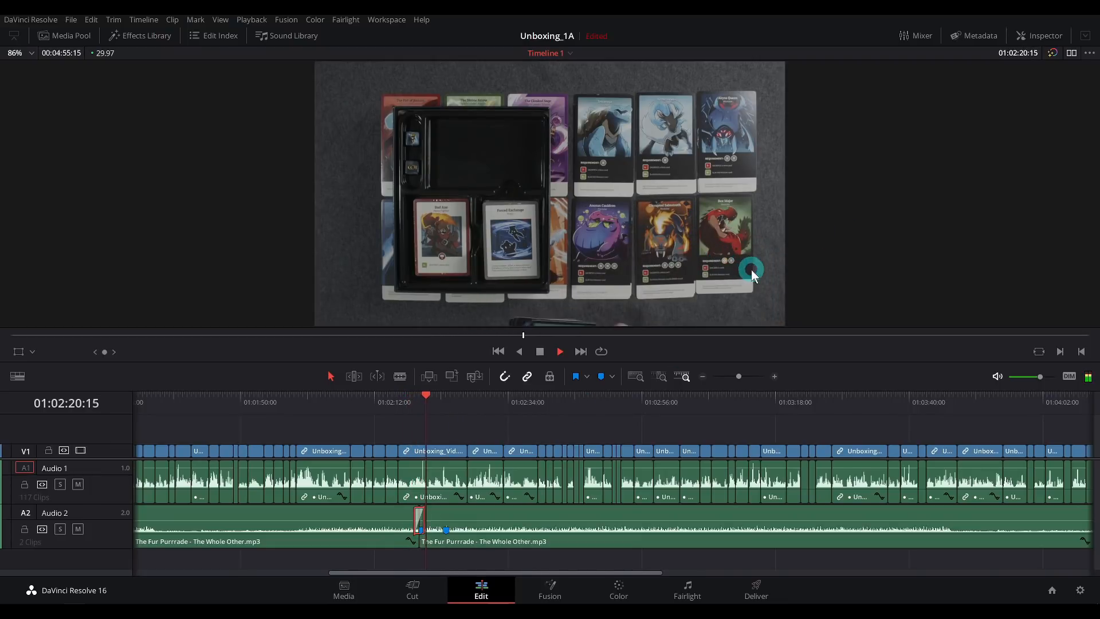
Play back the ending of the music on Audio 2 against the end of the video.
click(703, 377)
click(473, 484)
click(536, 404)
click(774, 377)
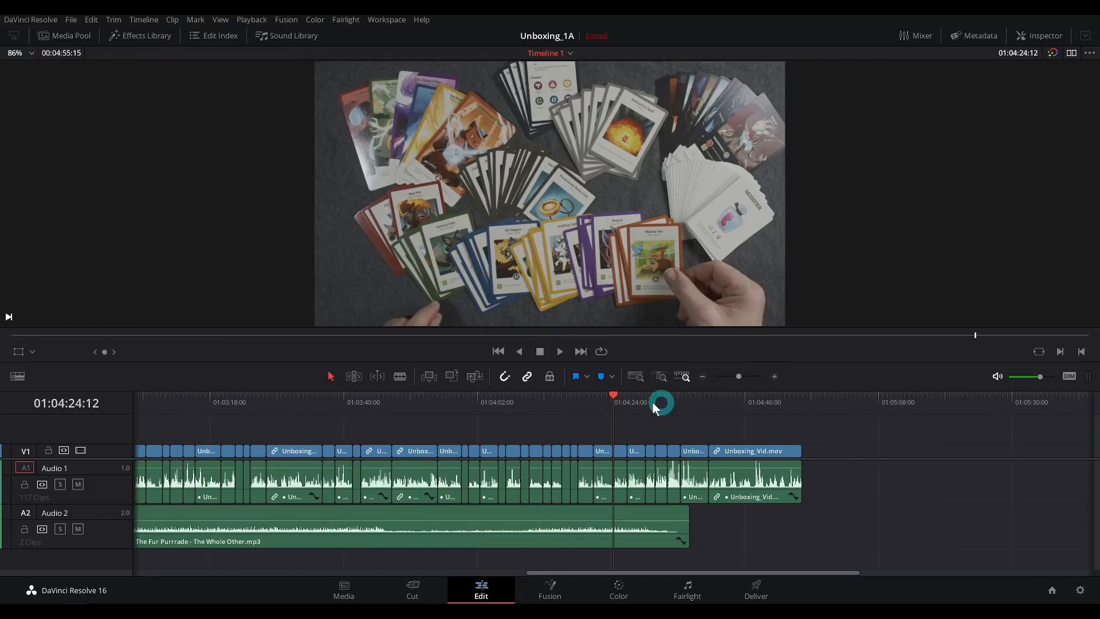
click(646, 404)
key(space)
click(775, 377)
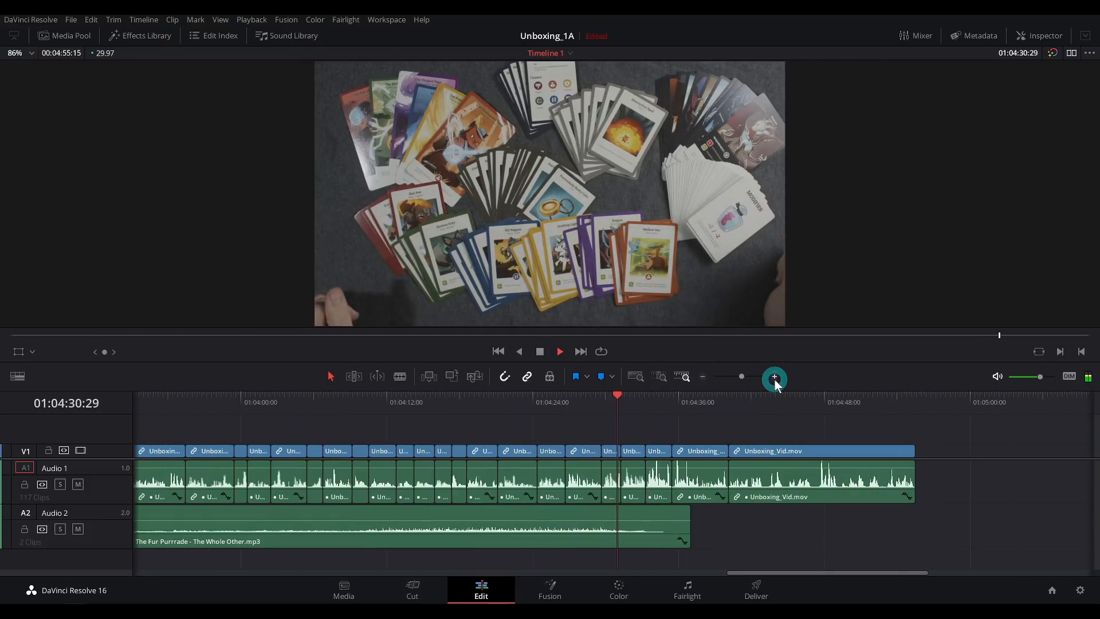
scroll(592, 431, right, 3)
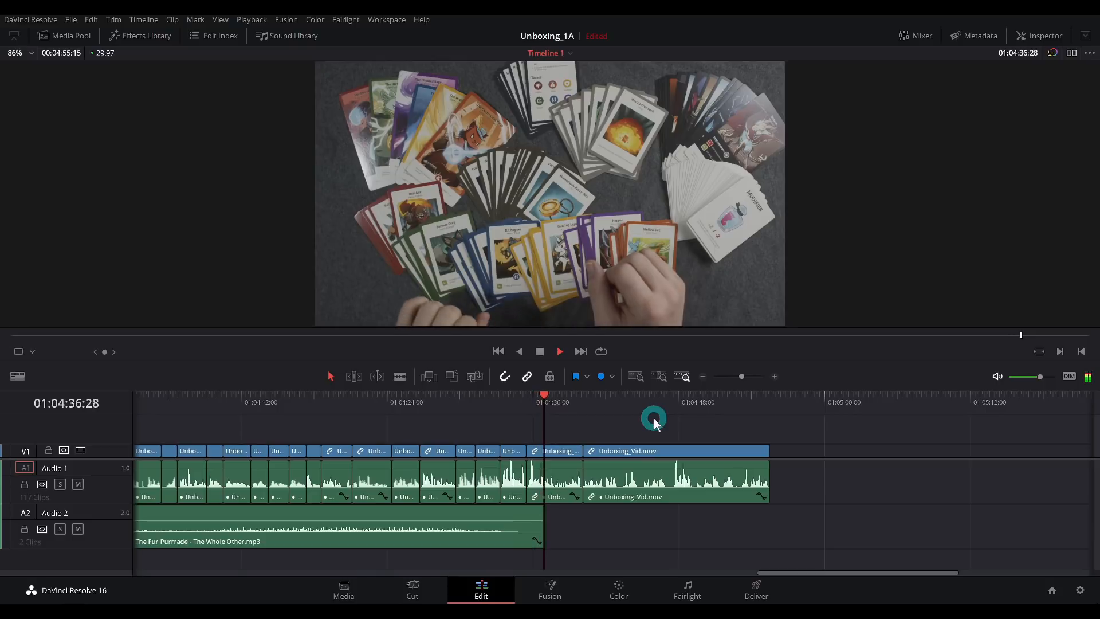
click(702, 377)
key(space)
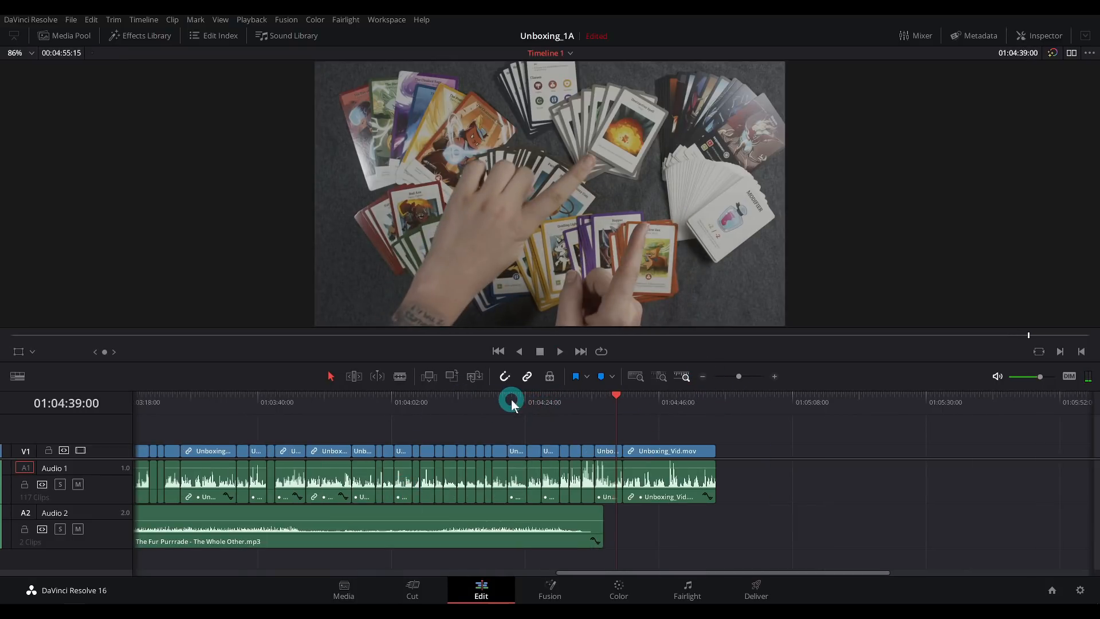
Split the music clip on Audio 2 at 01:04:09:06 and place a duplicate of its last piece 29:09 further along the track.
key(Up)
click(775, 377)
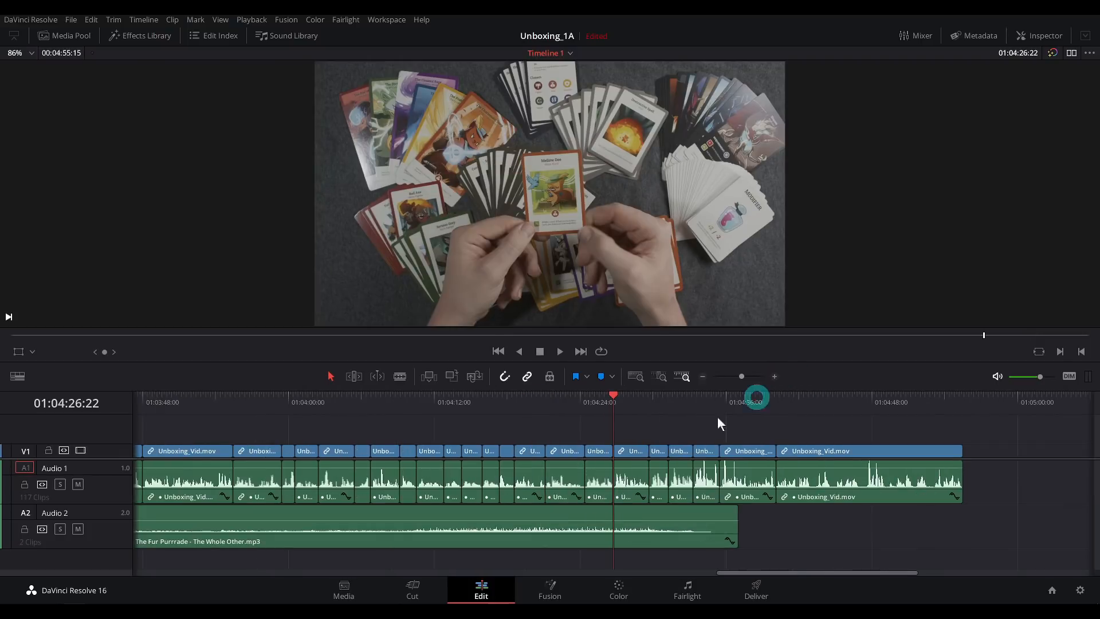
click(463, 415)
click(516, 420)
click(416, 434)
click(401, 434)
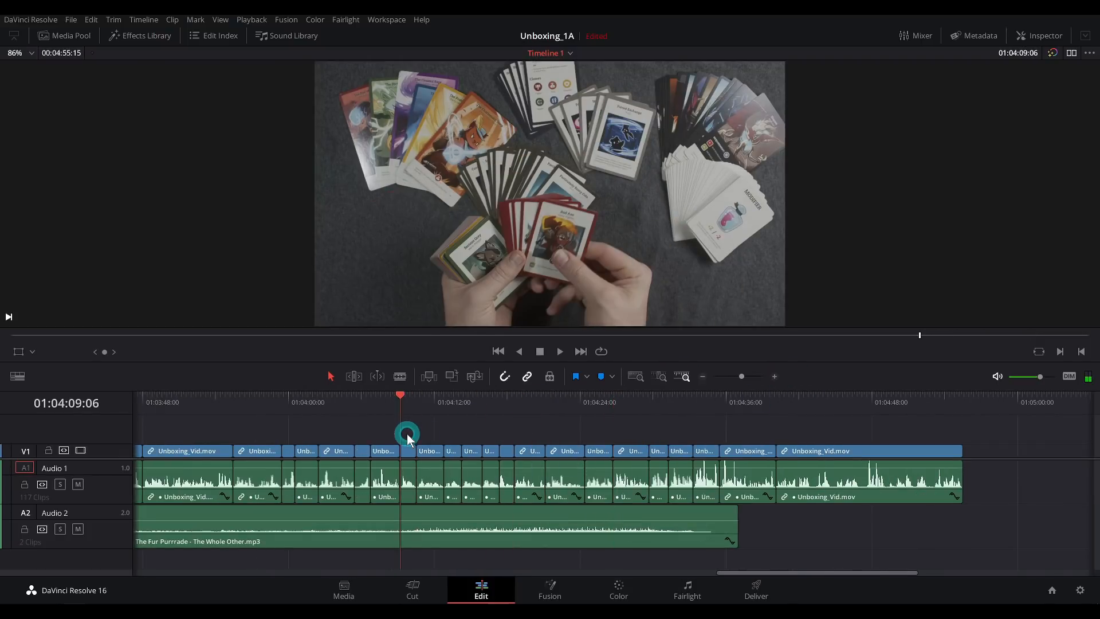
click(456, 540)
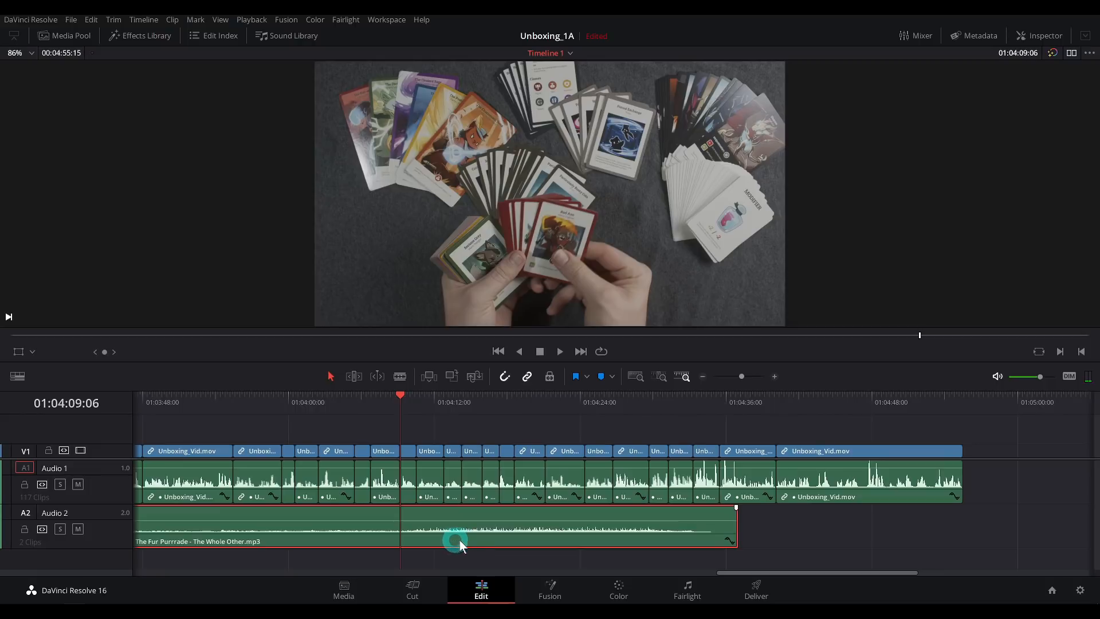
key(ctrl+b)
drag(463, 542, 812, 528)
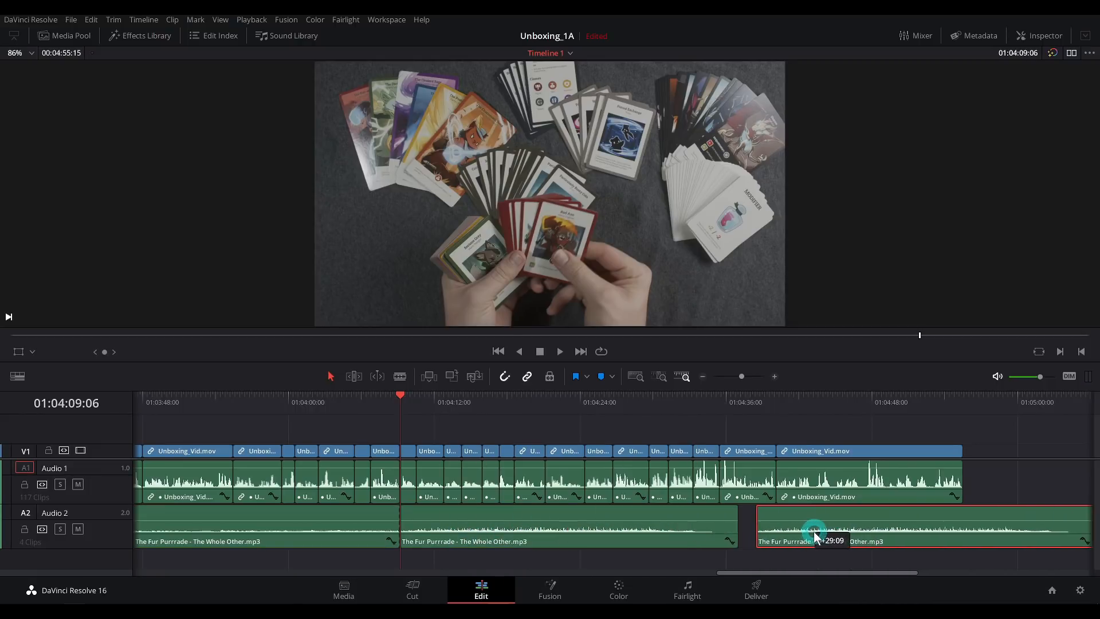
Play back the original last music piece and add a clip marker on it at 01:04:25:28.
click(625, 404)
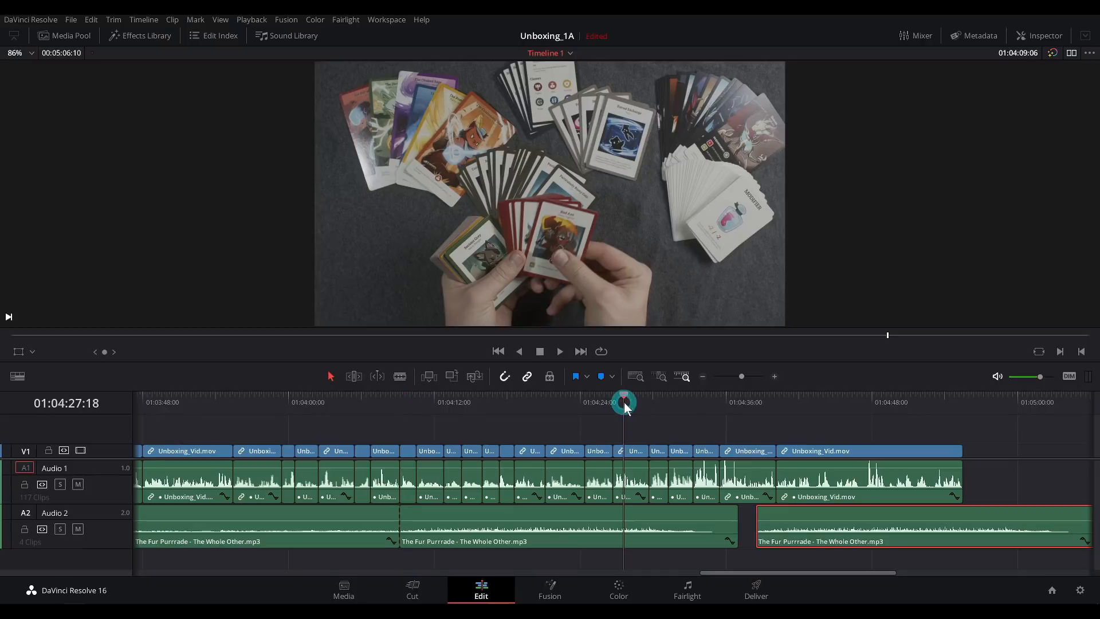
click(773, 377)
click(502, 401)
key(space)
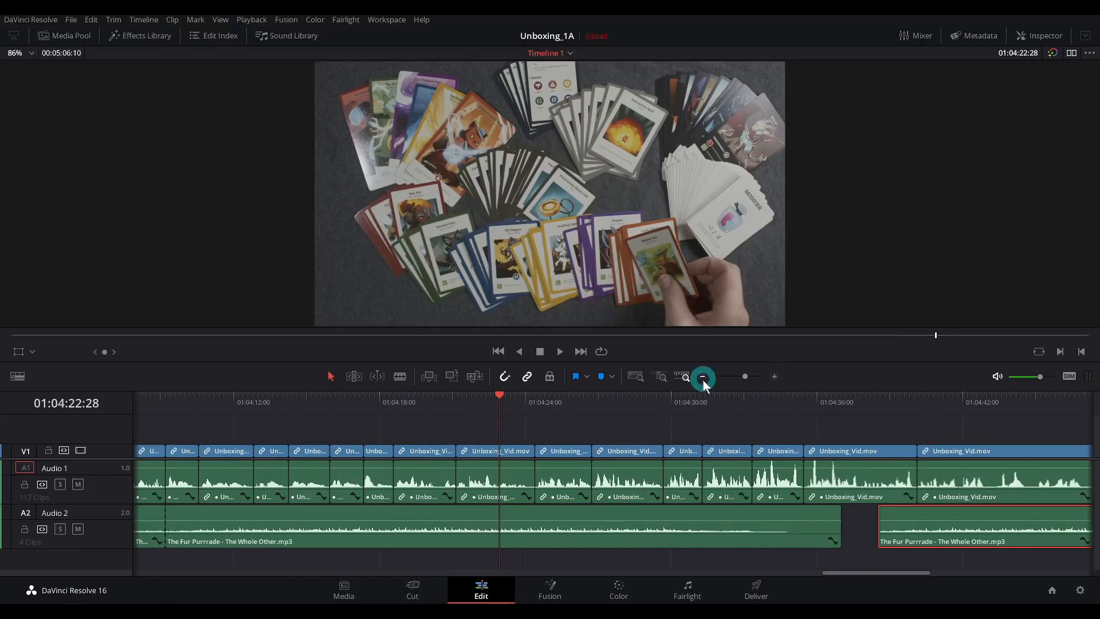
click(604, 541)
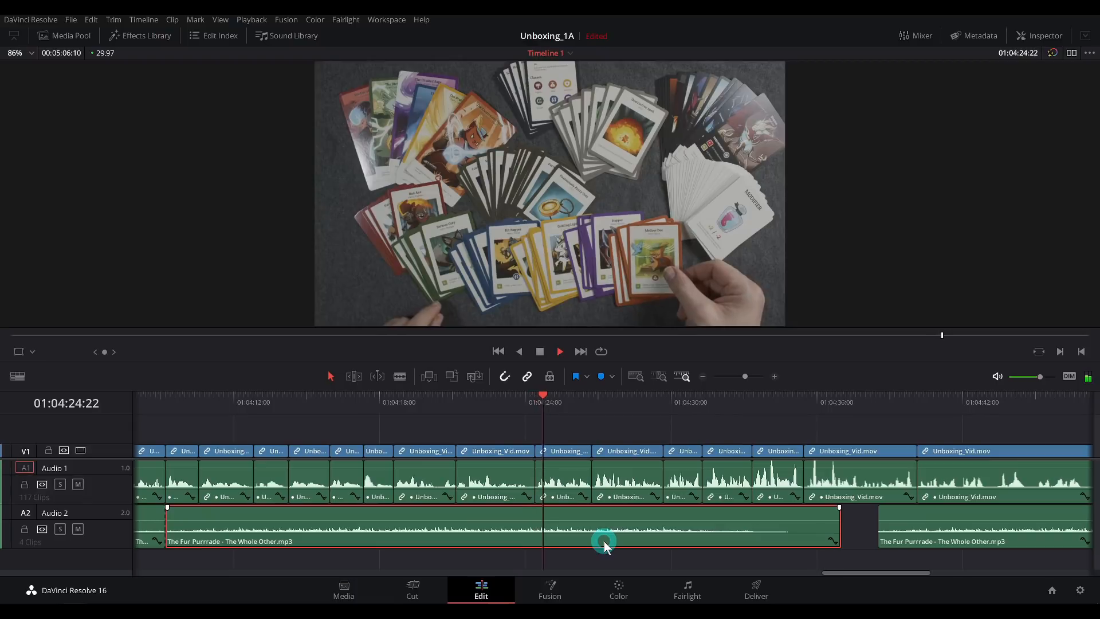
key(space)
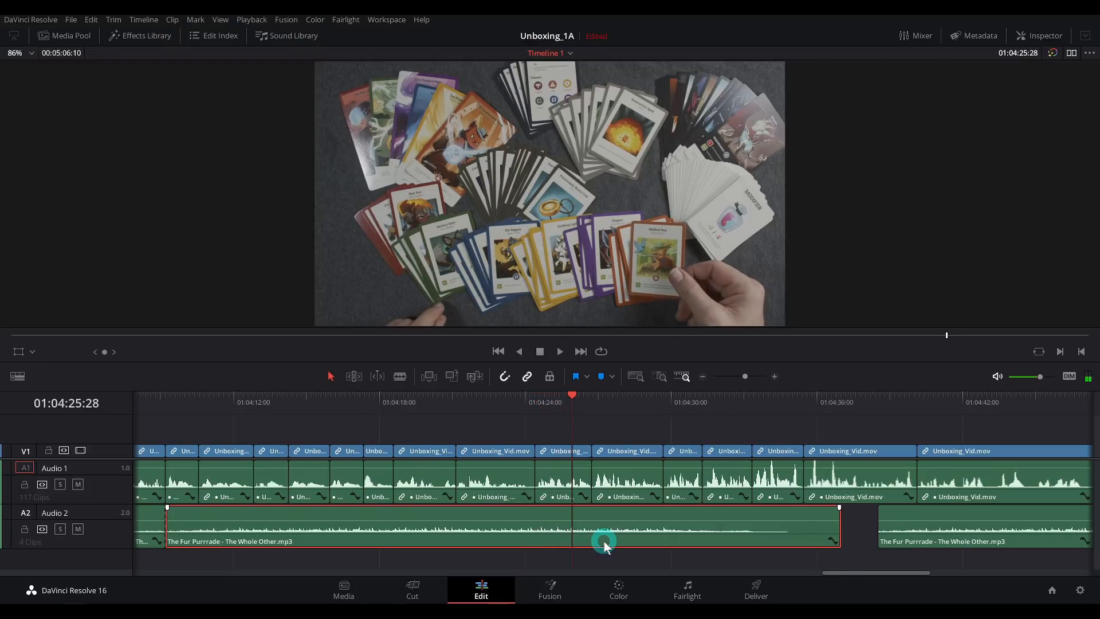
key(m)
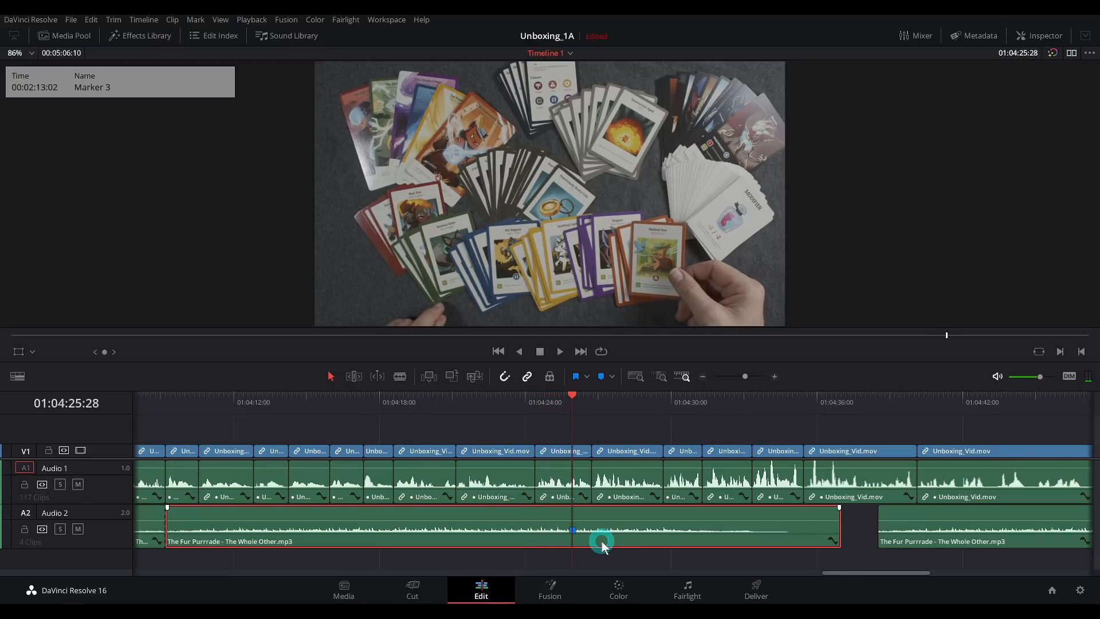
Play back the duplicated music piece and add a clip marker on it at about 01:04:42.
drag(716, 434, 452, 423)
click(618, 402)
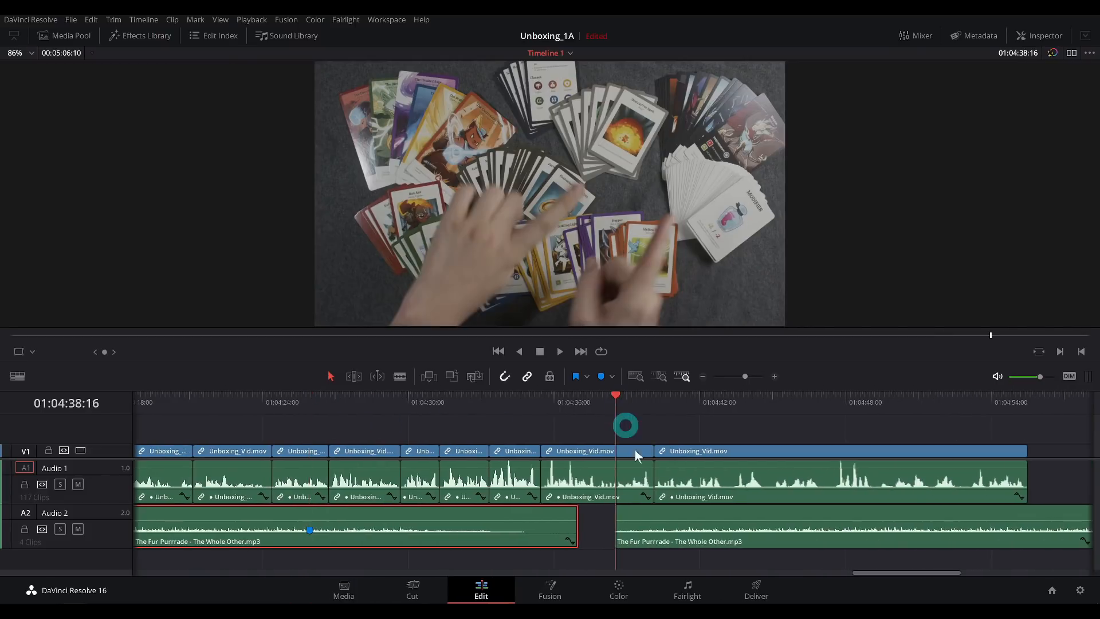
key(space)
click(652, 534)
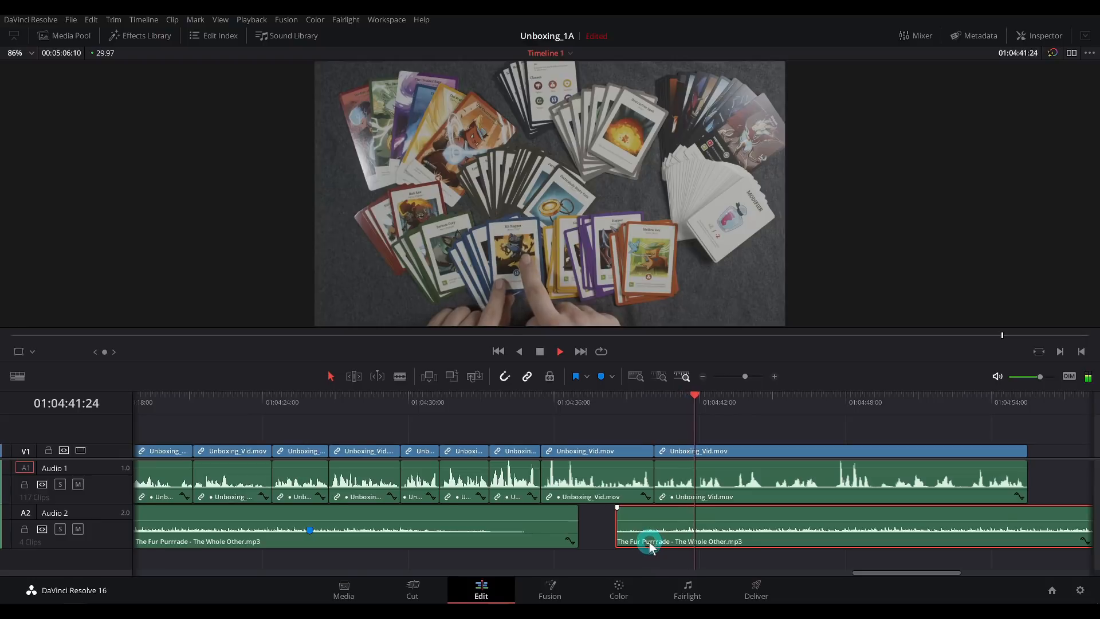
key(m)
key(space)
Trim the duplicated music's start to its marker and move it to start at the marker at 01:04:25:28.
drag(619, 536, 704, 555)
drag(691, 553, 367, 553)
click(240, 401)
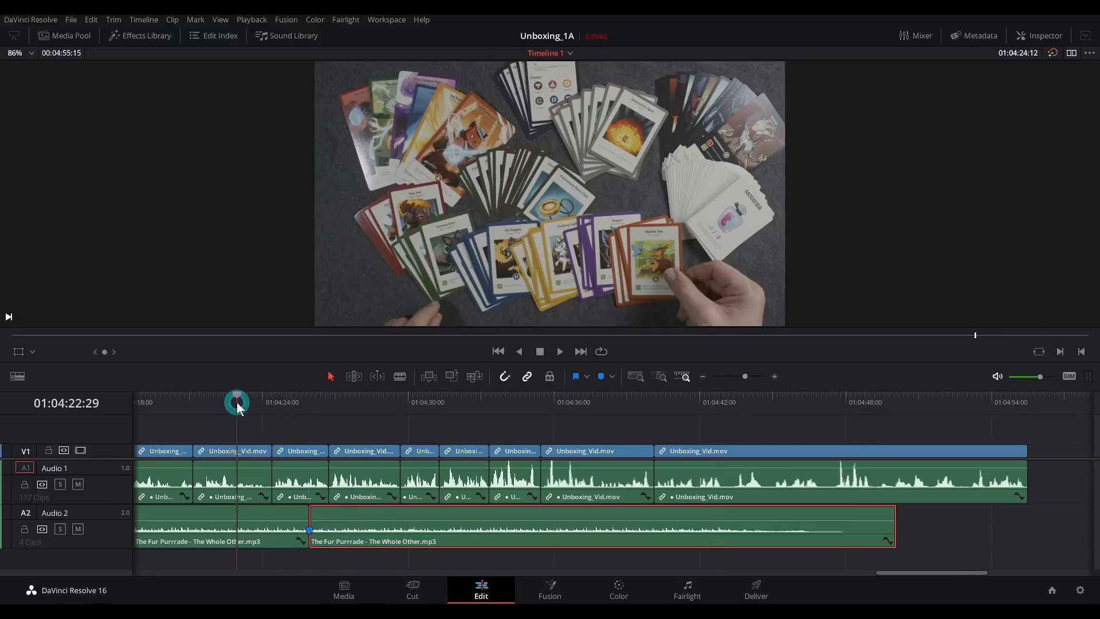
key(space)
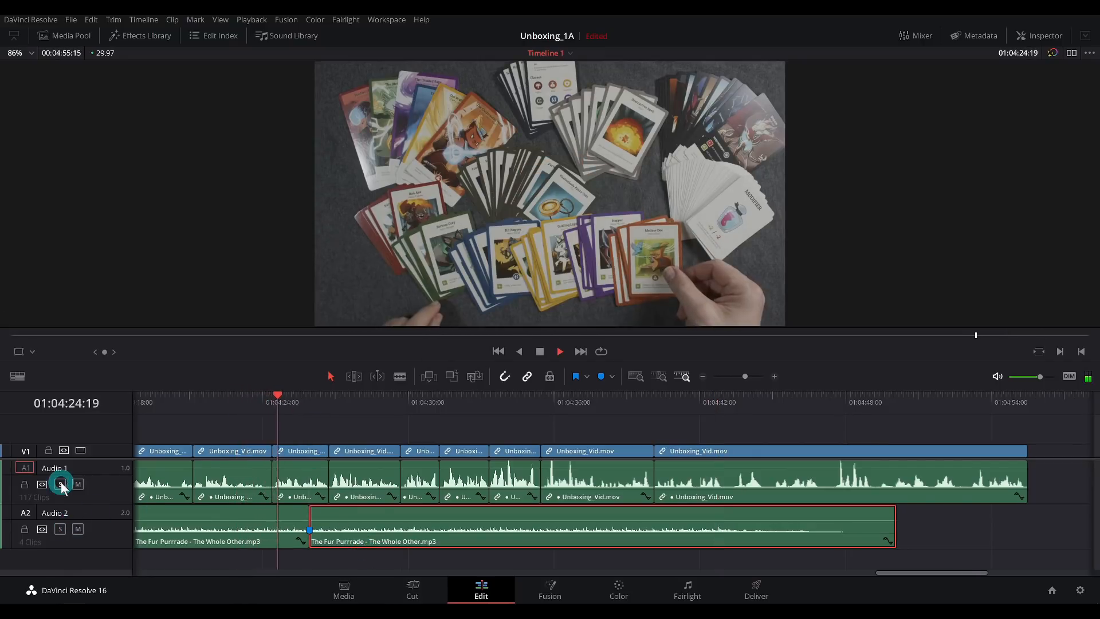
Temporarily mute Audio 1 to listen to the music cut at 01:04:25:28 on its own.
click(78, 485)
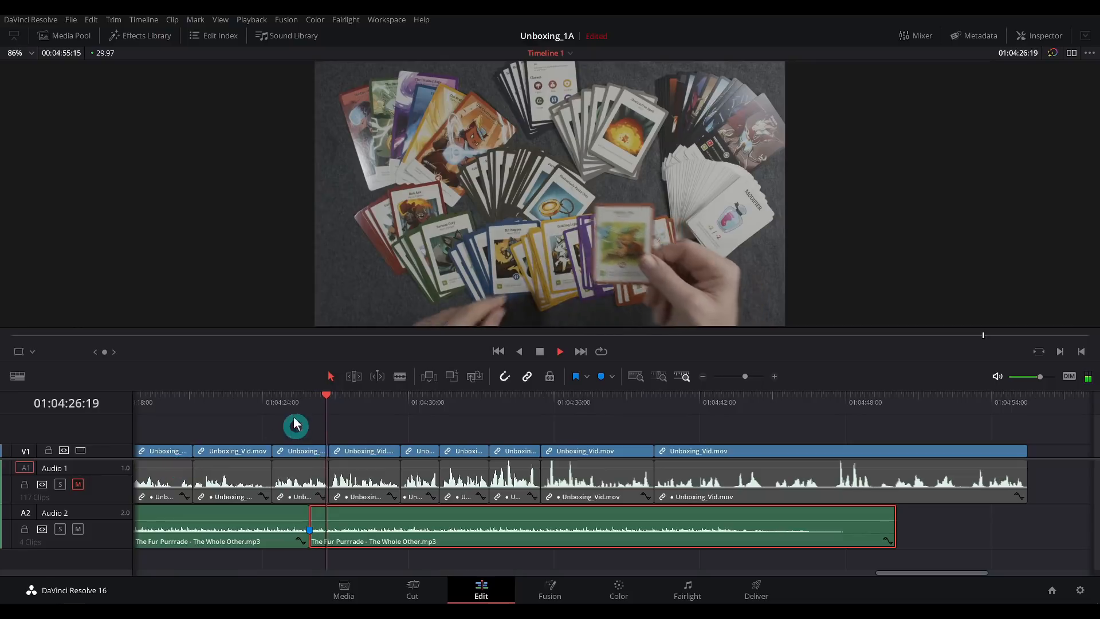
click(258, 398)
click(779, 377)
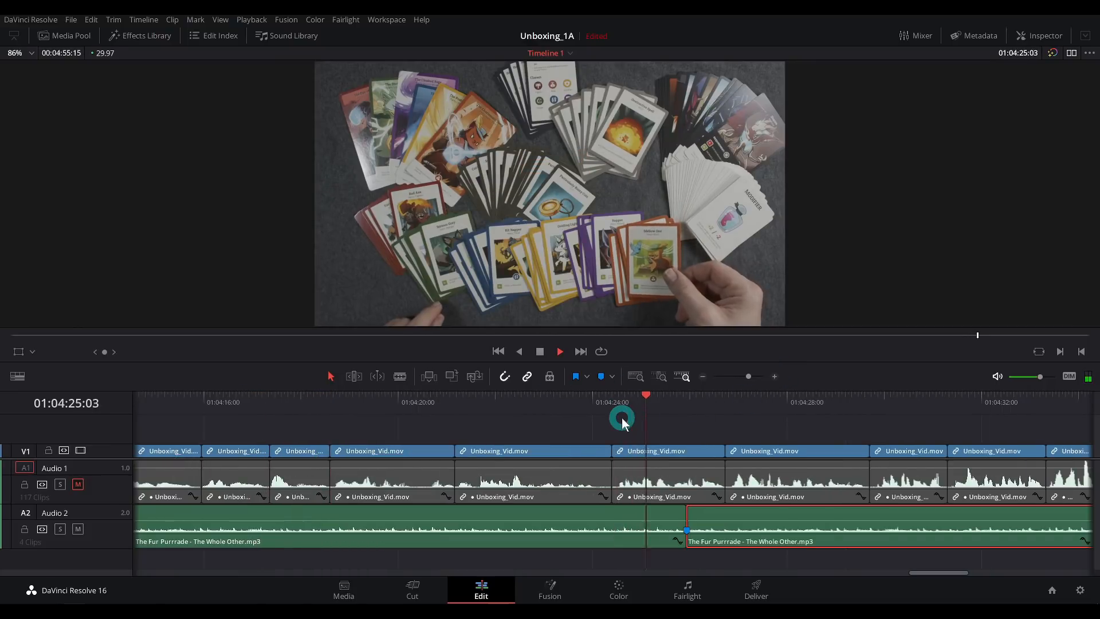
key(space)
click(78, 485)
Play back the music across the cut at 01:04:25:28 together with the voice track.
click(611, 419)
scroll(603, 427, right, 5)
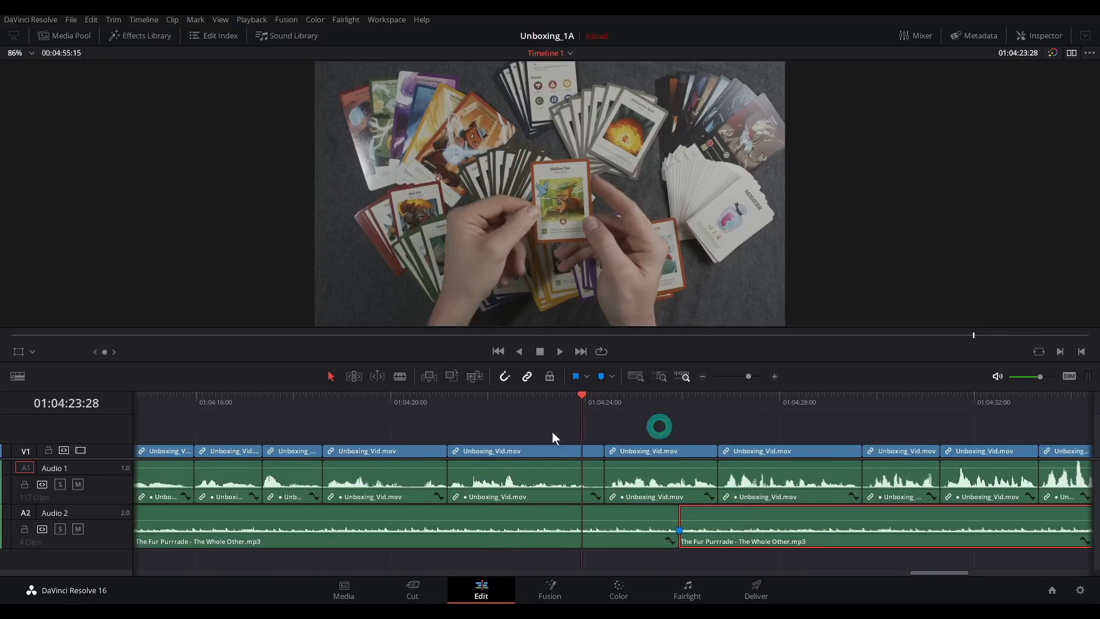
key(space)
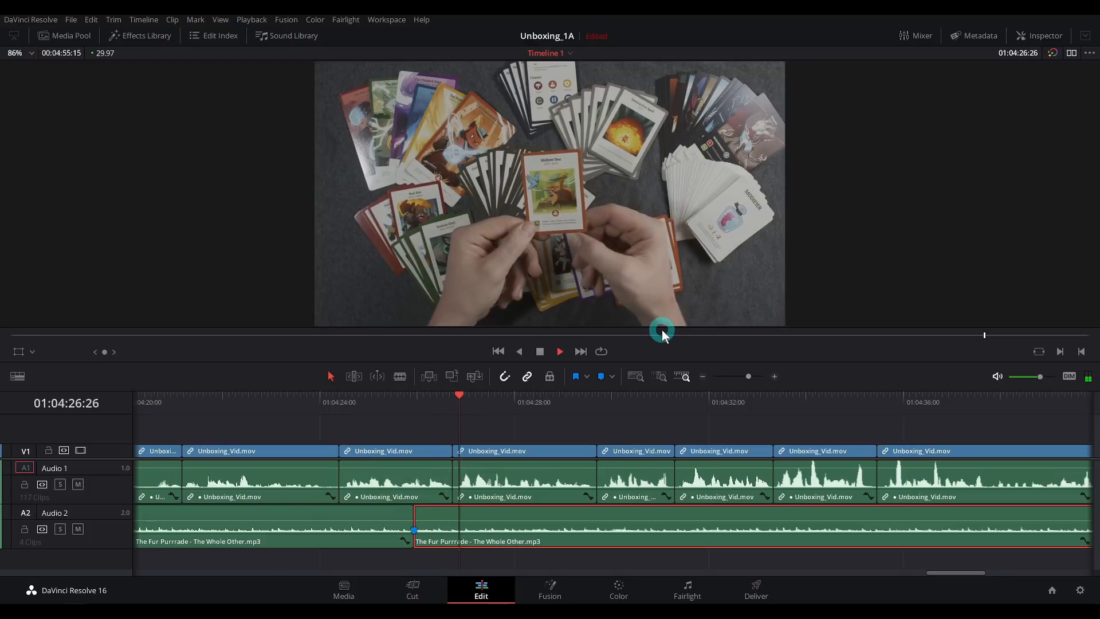
click(701, 378)
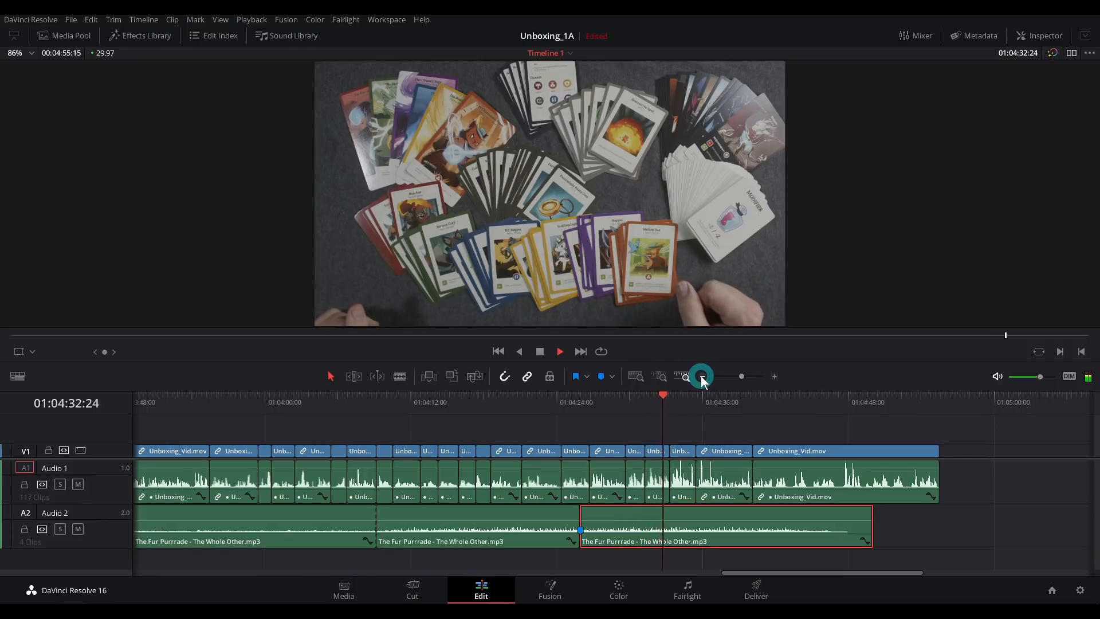
key(space)
click(474, 409)
key(space)
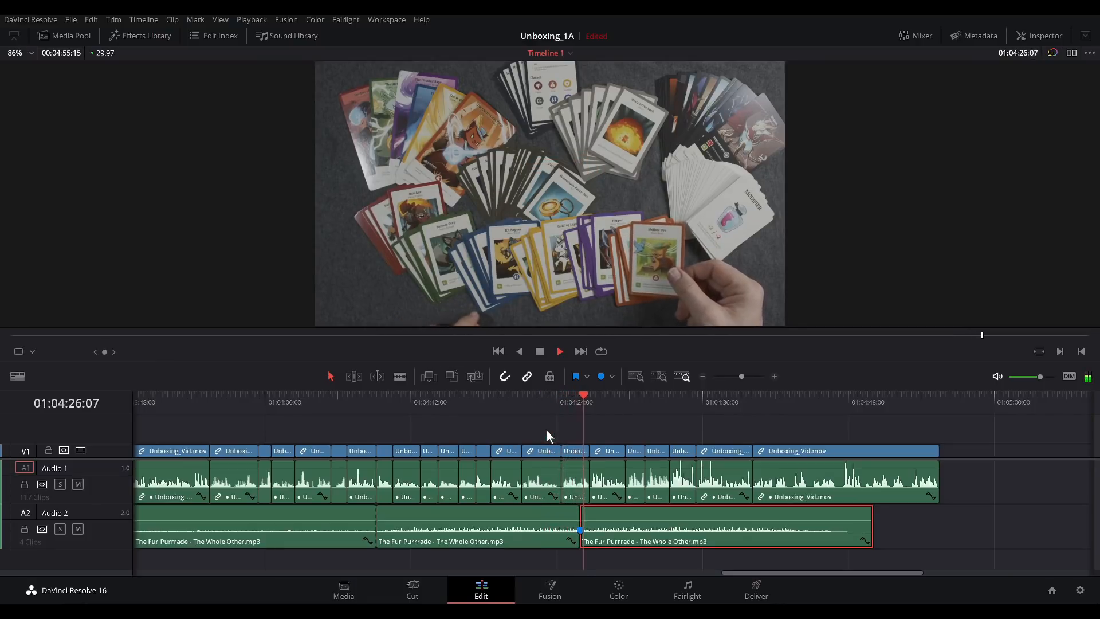
click(704, 376)
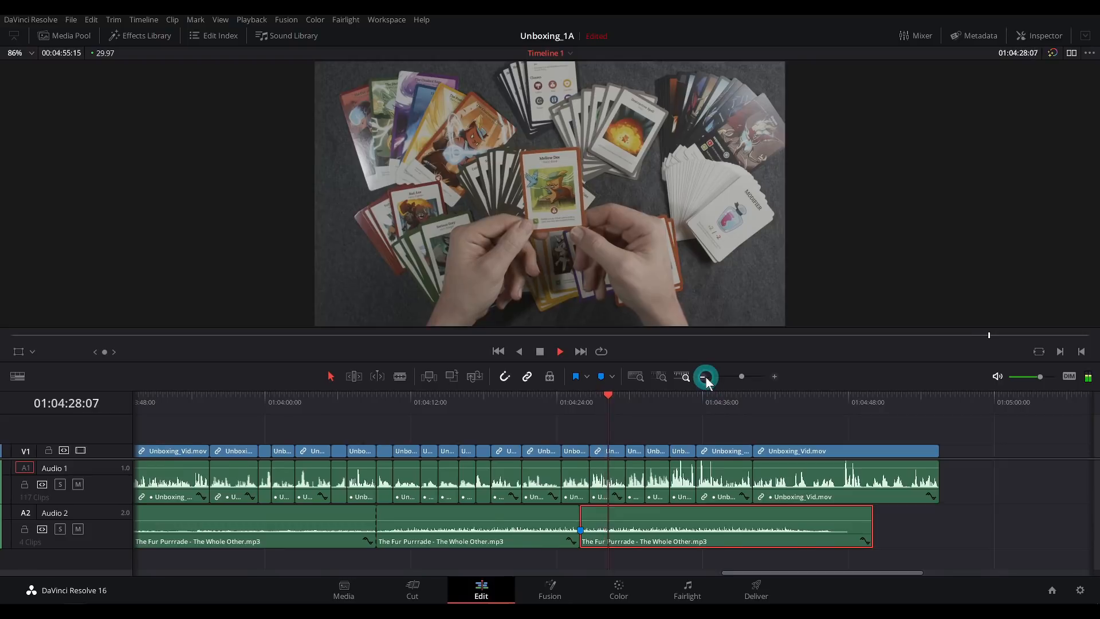
drag(838, 437, 683, 436)
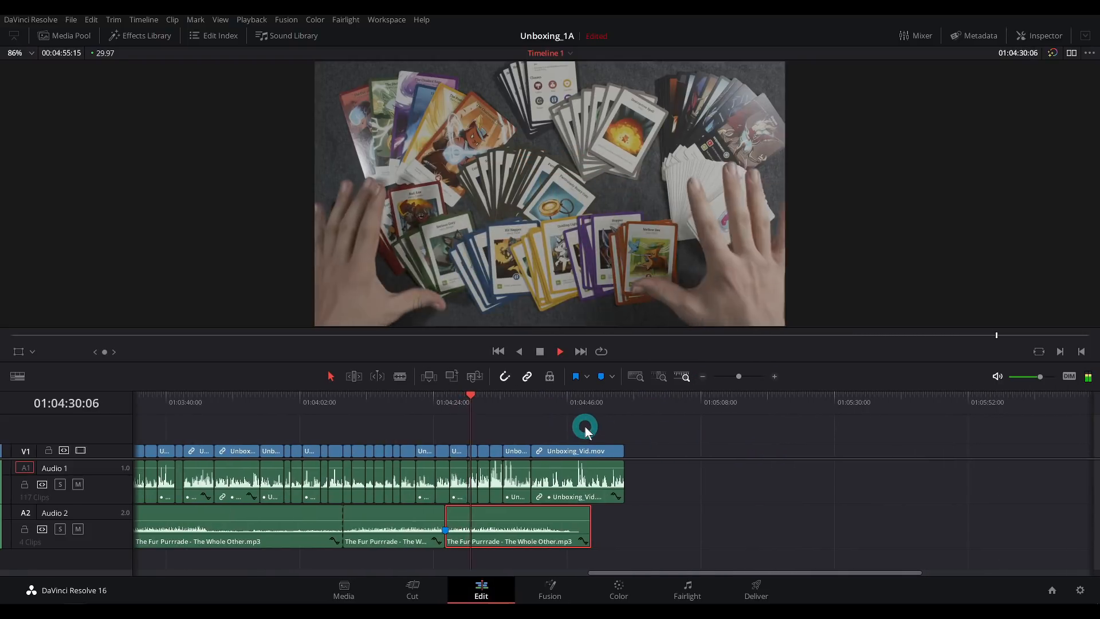
Play back the end of the extended music up to about 01:04:49 and clear the clip selection.
click(565, 400)
click(541, 400)
key(space)
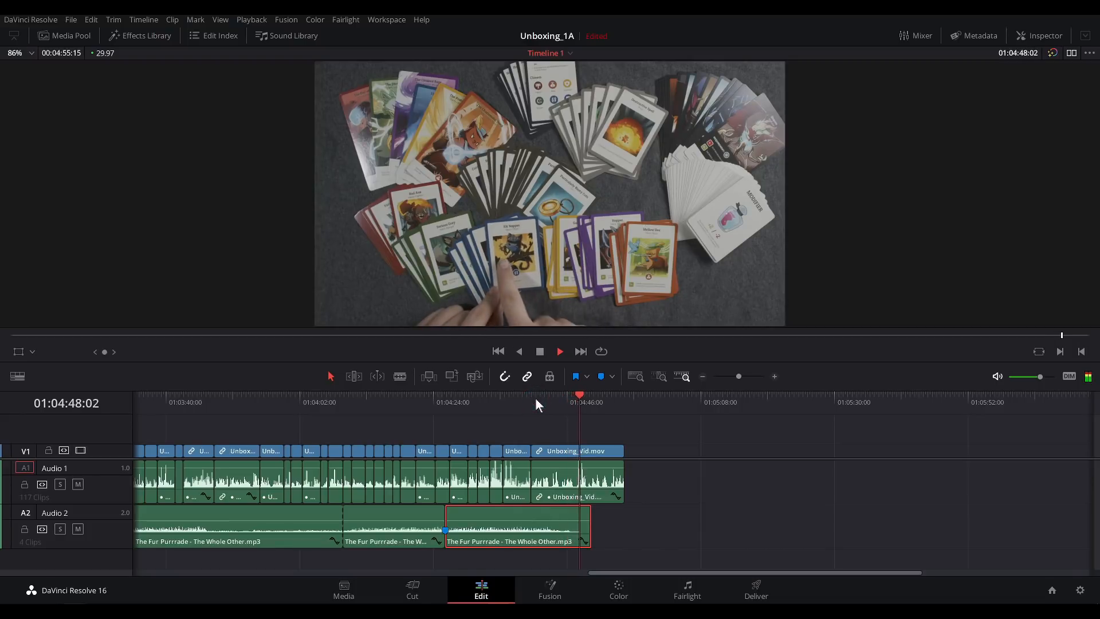
key(space)
click(676, 428)
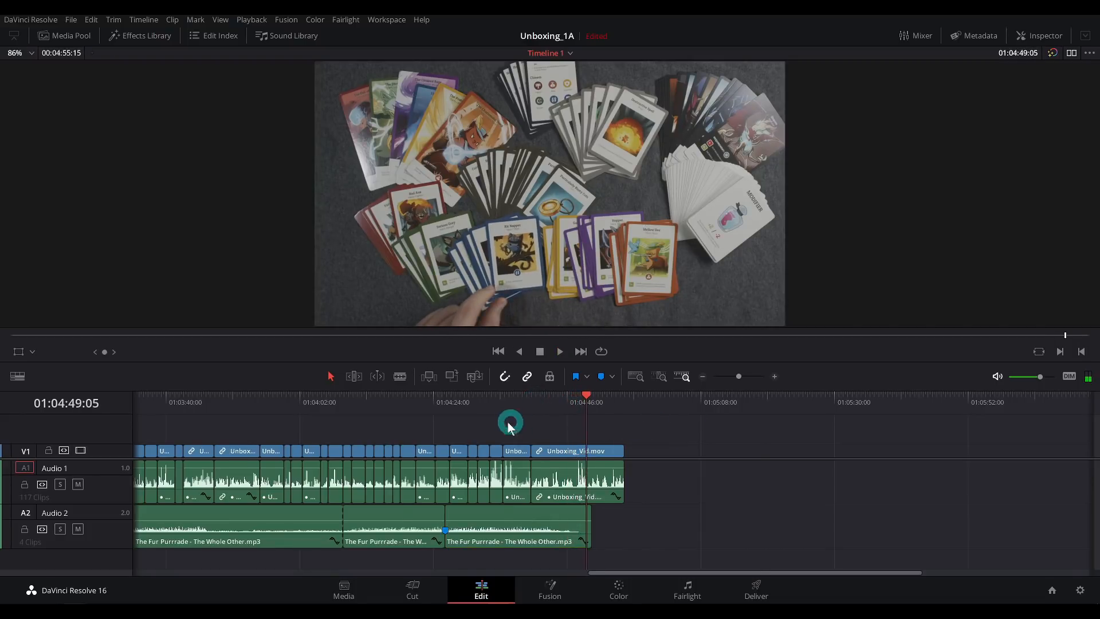
drag(511, 425, 570, 416)
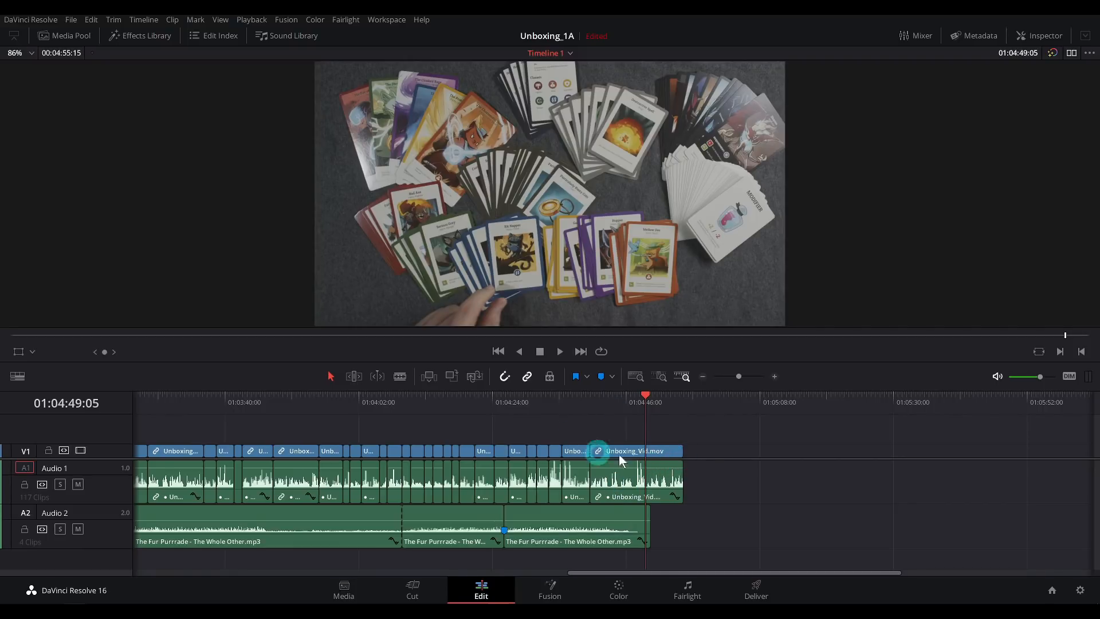
Switch to the Fairlight page and fit the whole timeline in view.
key(shift+z)
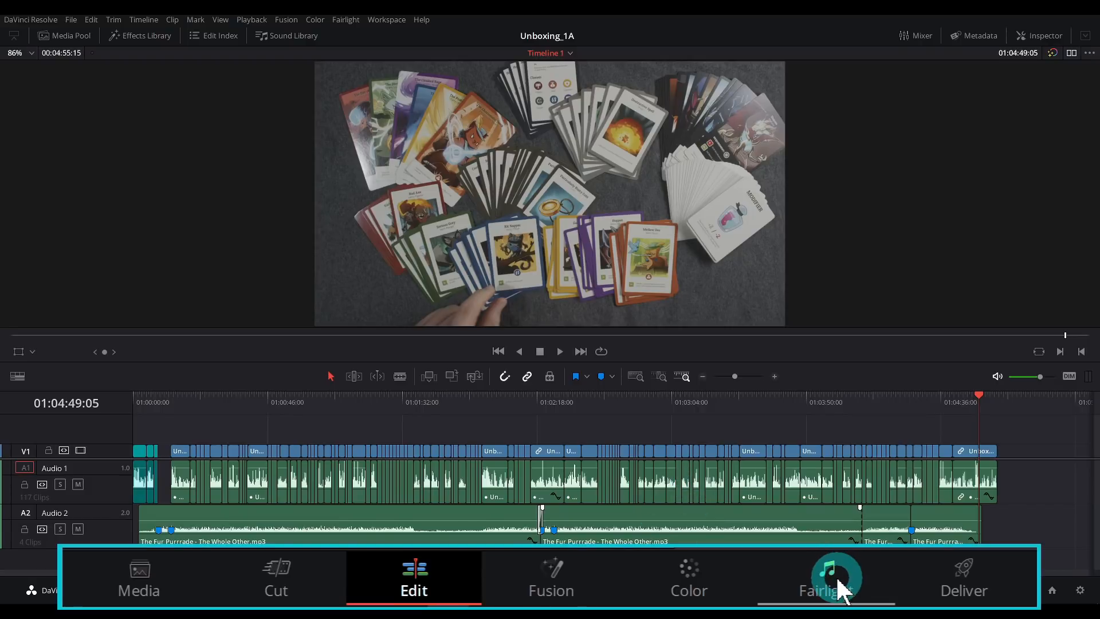
click(691, 588)
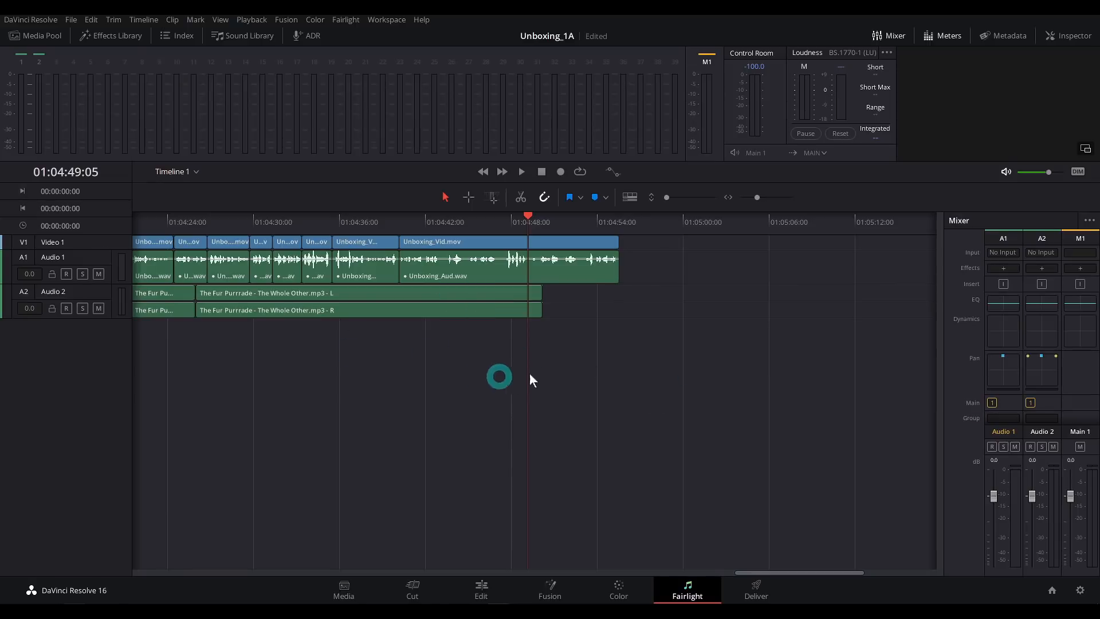
key(shift+z)
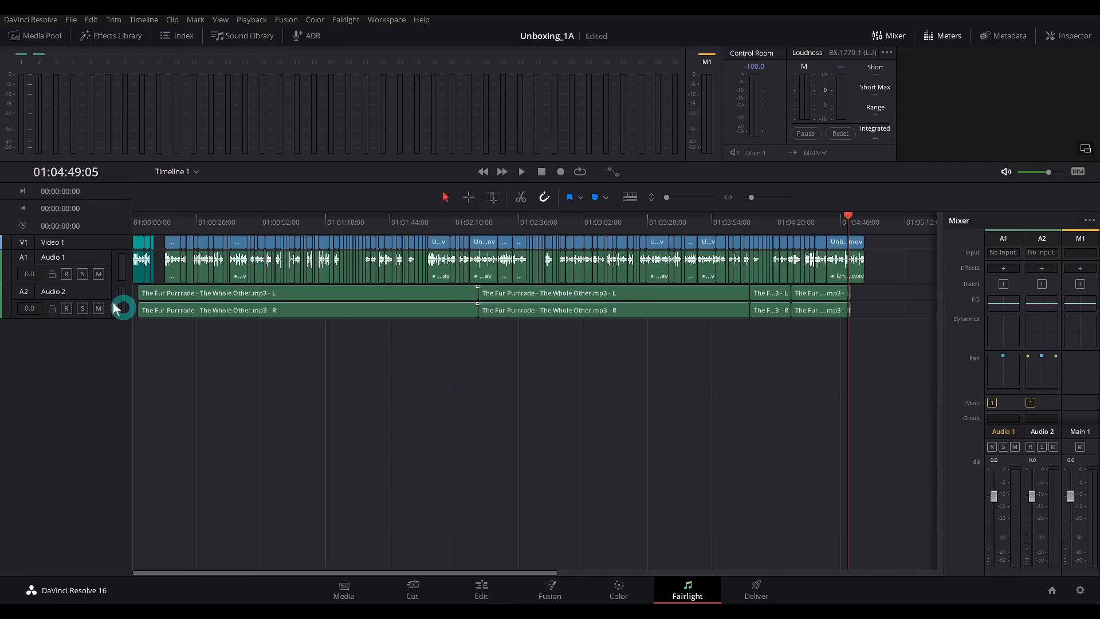
Rename the Audio 1 track as DIA and the Audio 2 track as MUS.
click(50, 256)
double_click(70, 262)
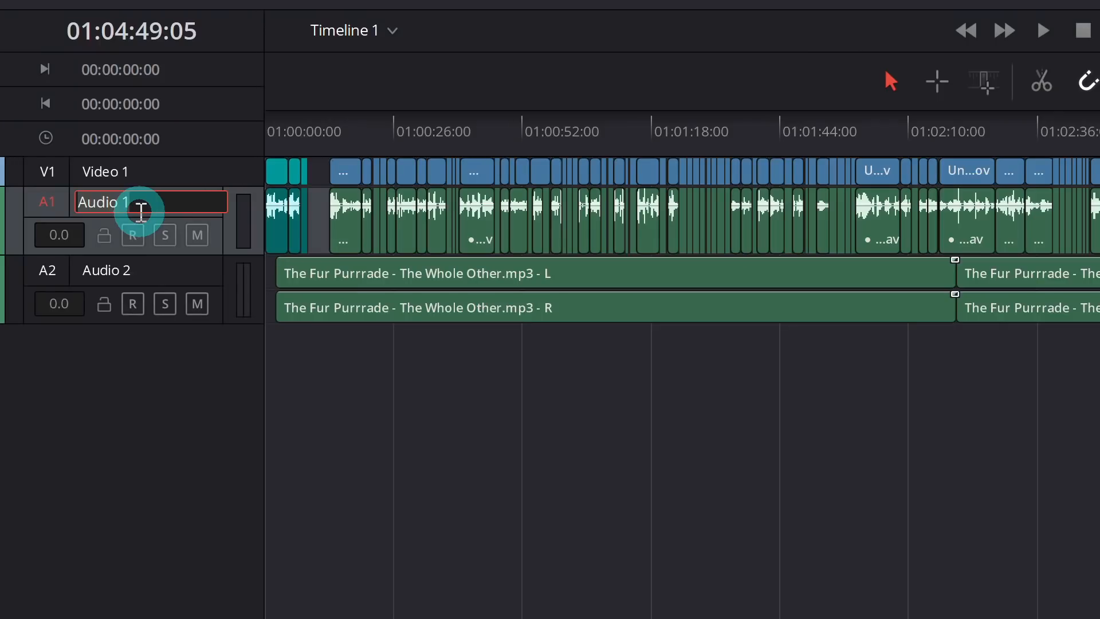
text(DIA)
key(Return)
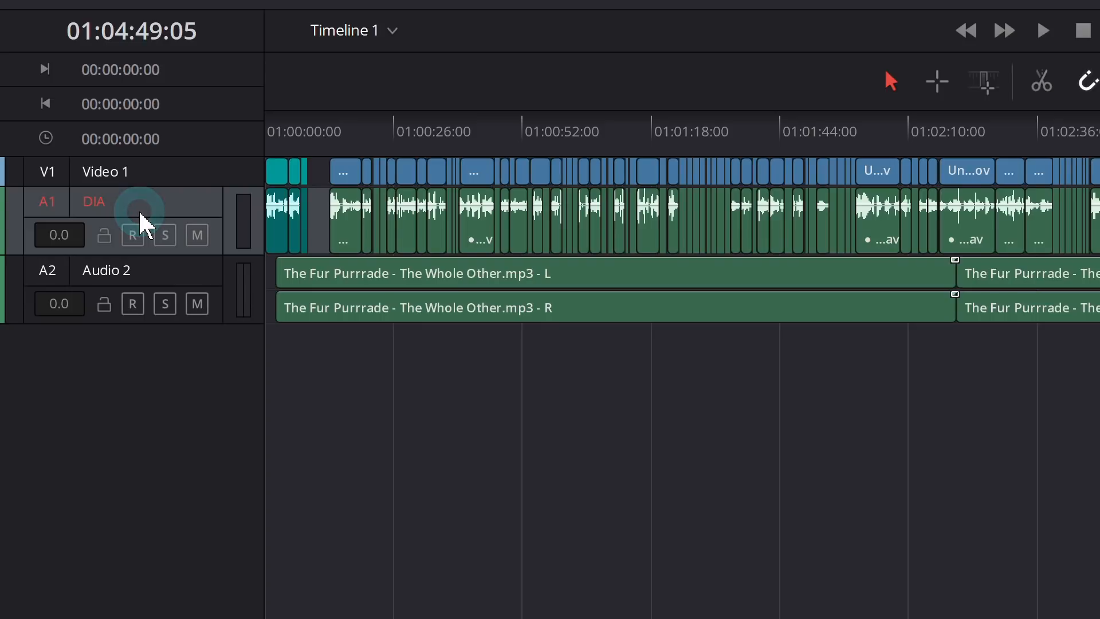
click(113, 266)
double_click(154, 279)
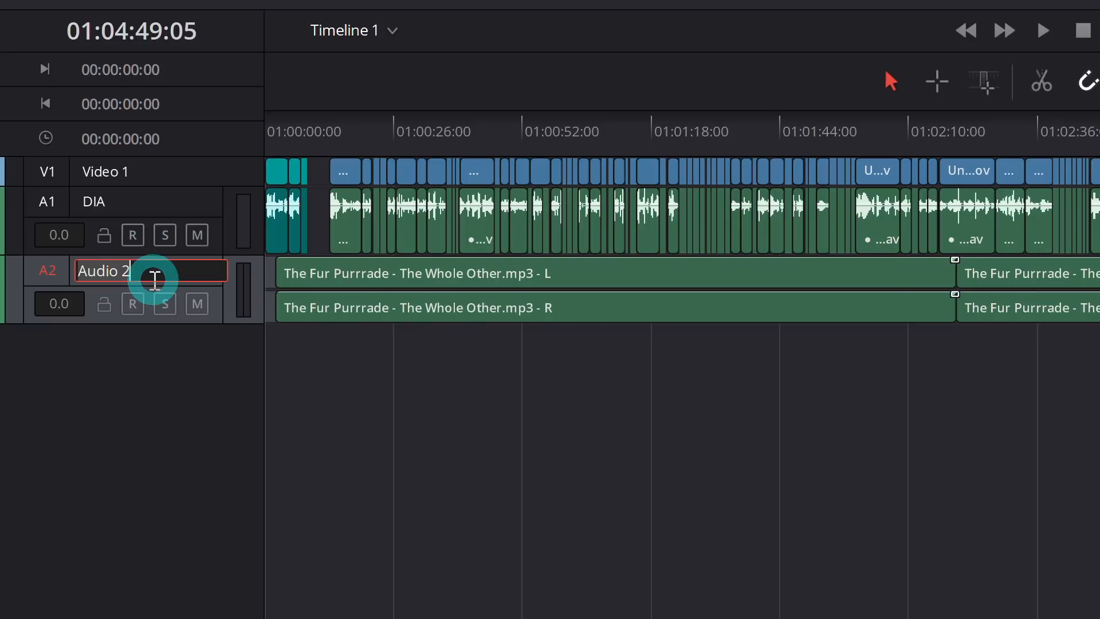
text(MUS)
key(Return)
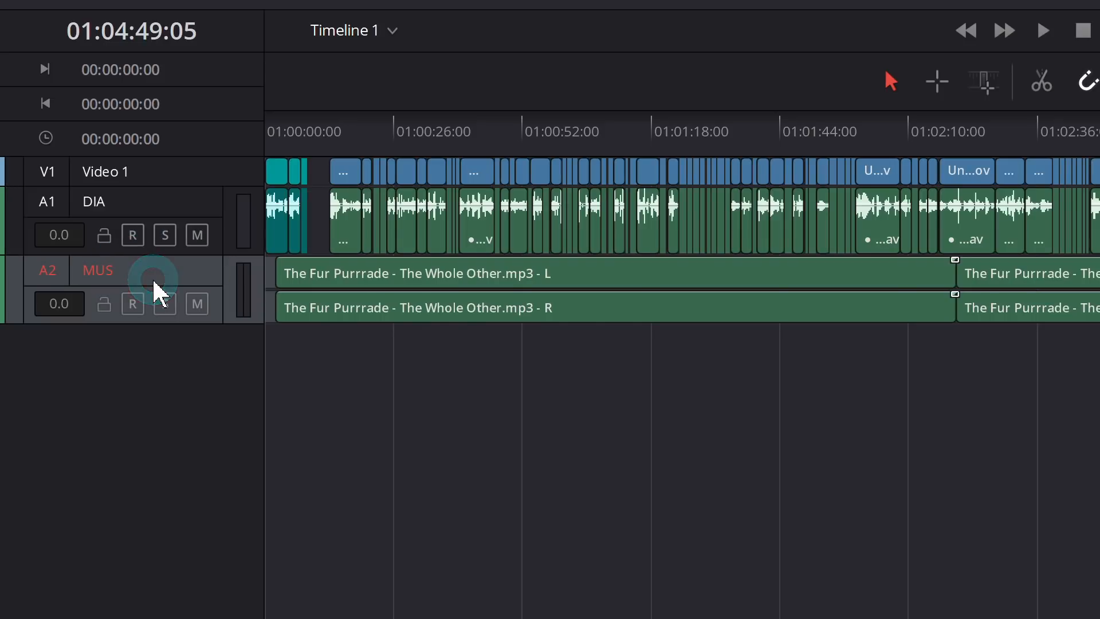
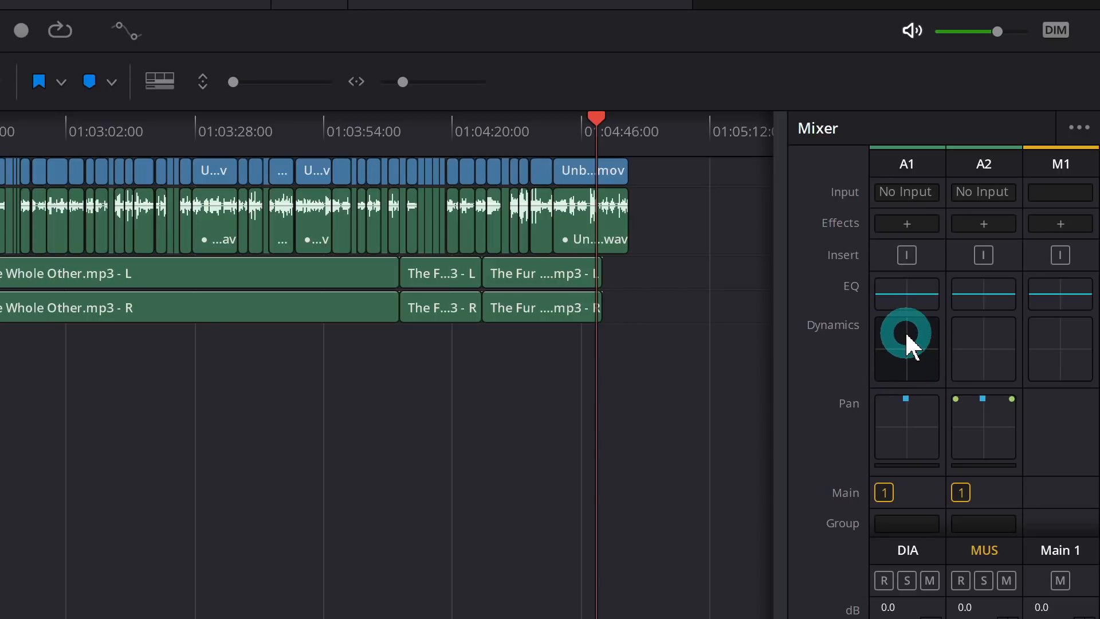
Enable the compressor and limiter in the DIA track's Dynamics and set the limiter threshold to -3.5 dB.
click(911, 361)
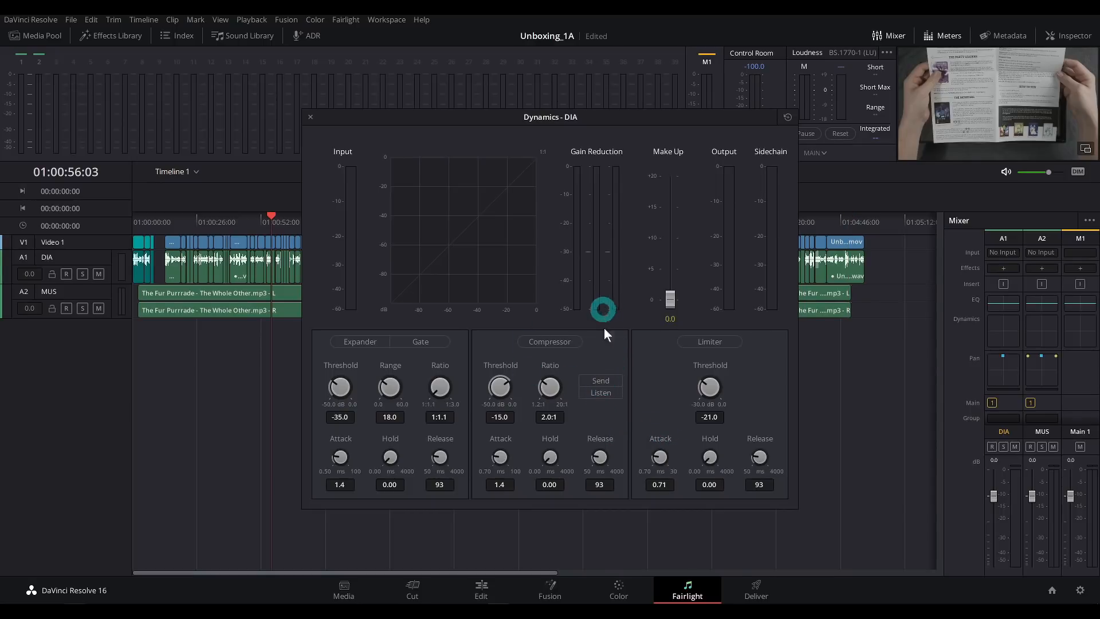
click(570, 349)
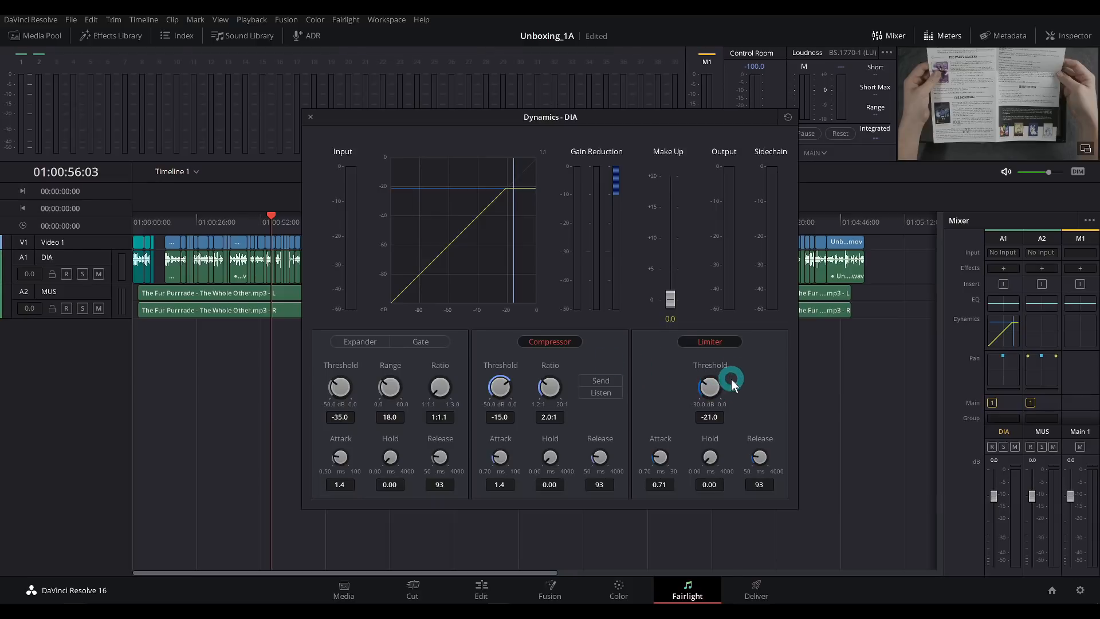
drag(717, 387, 756, 399)
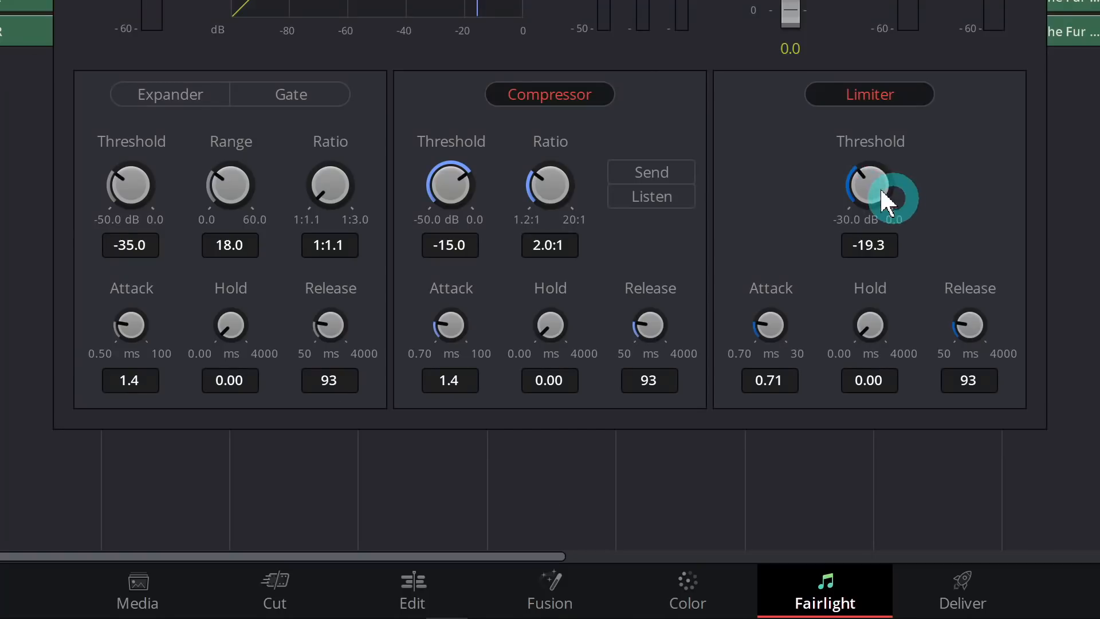
drag(961, 199, 1057, 228)
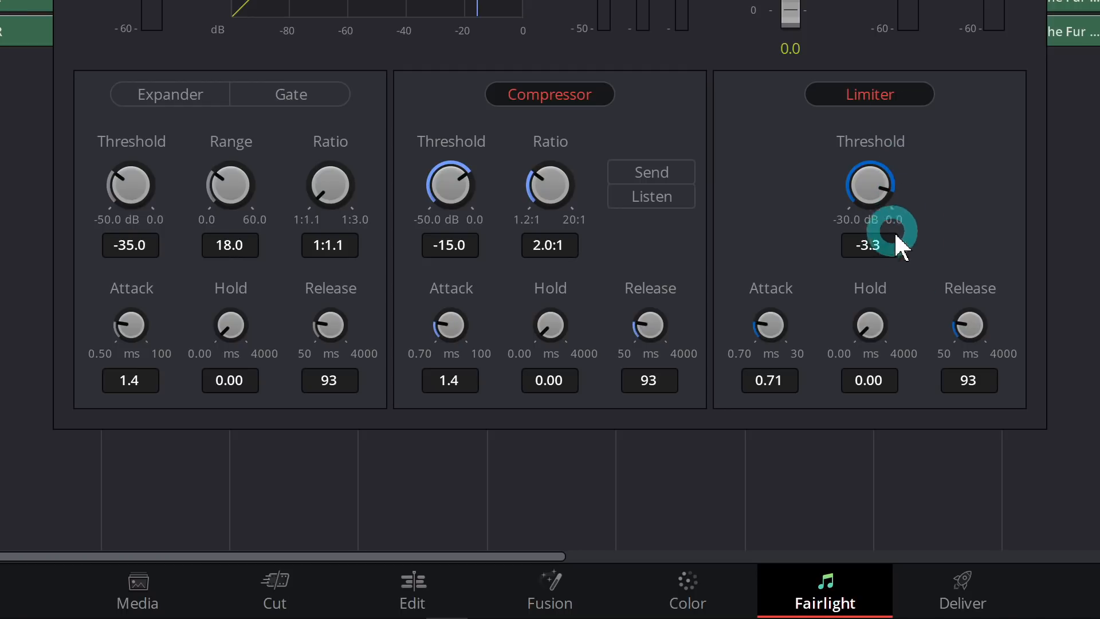
drag(875, 183, 898, 230)
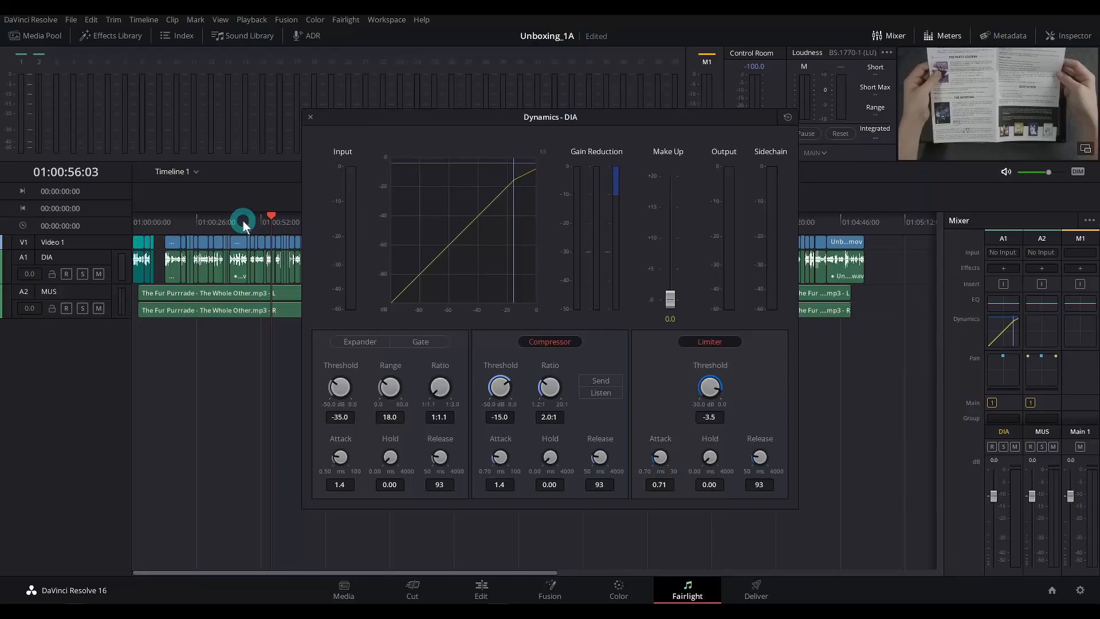
Play back the dialogue from about 01:00:29 to examine the compressor's gain reduction on the DIA track.
click(230, 221)
key(space)
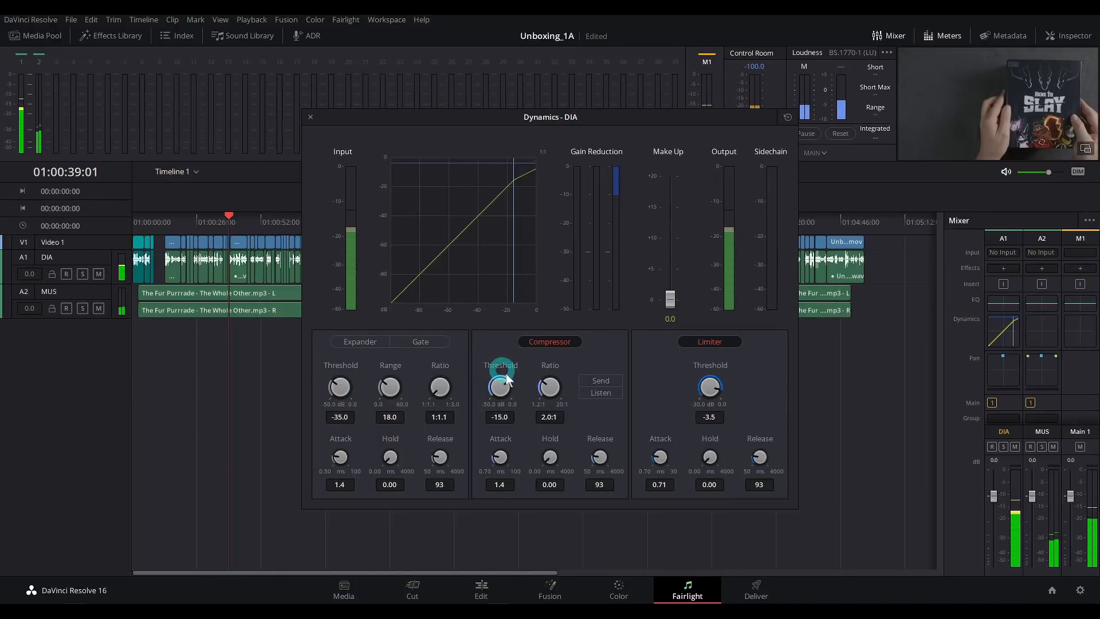
click(208, 222)
click(206, 221)
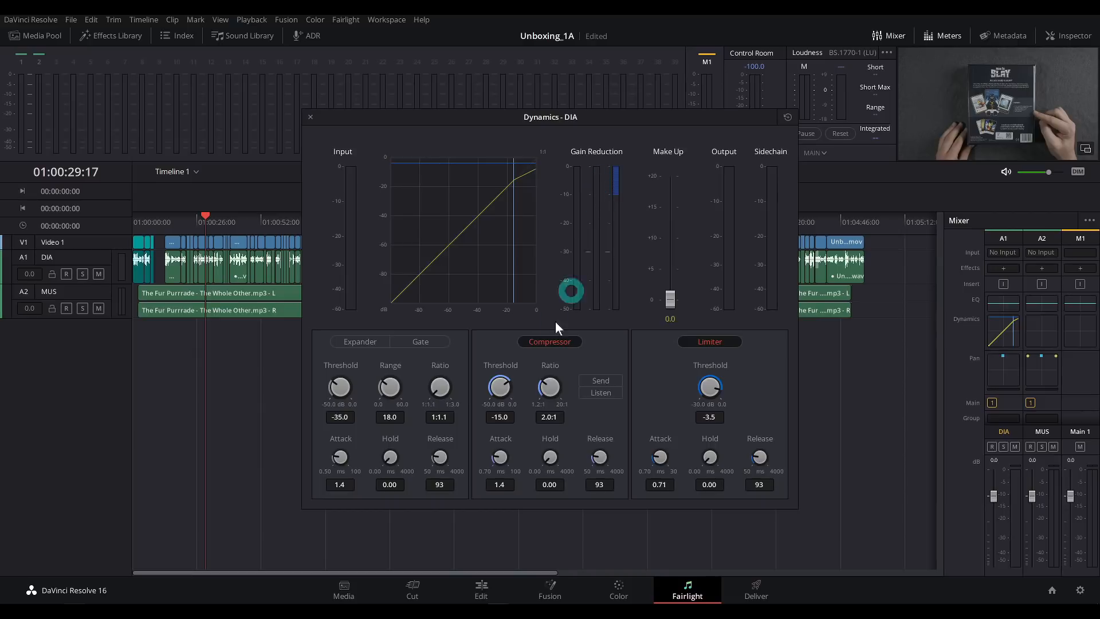
key(space)
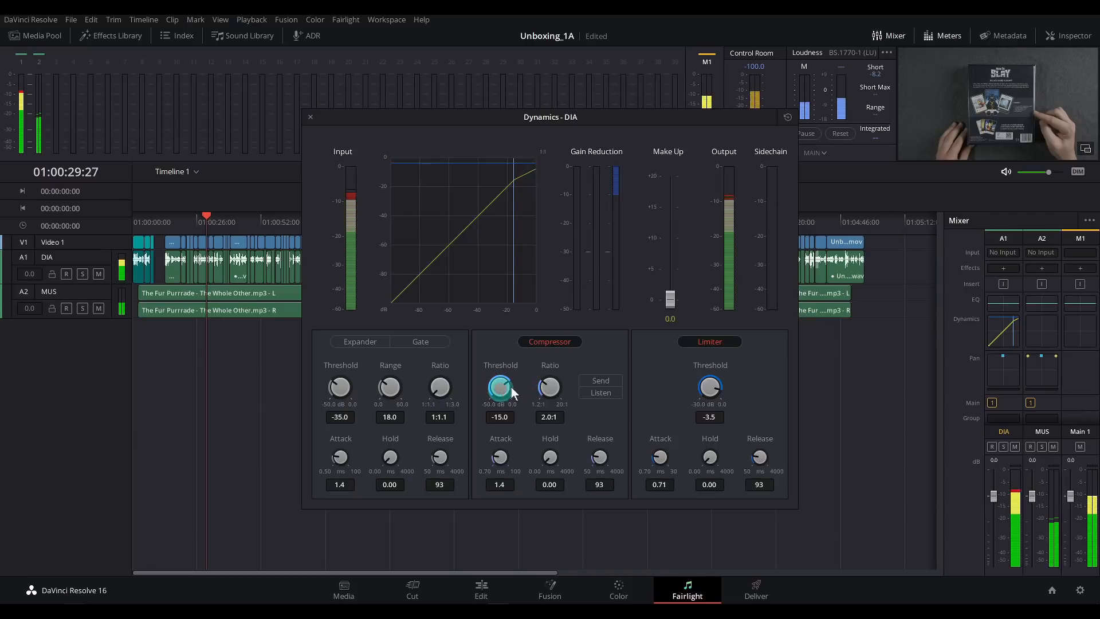
click(597, 192)
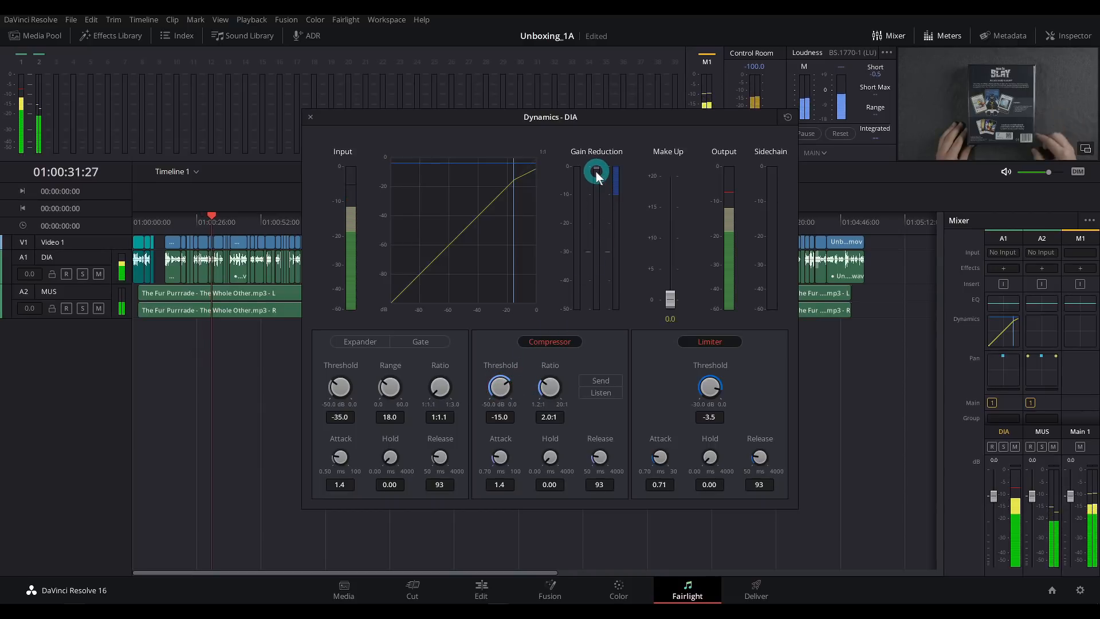
Lower the DIA track's compressor threshold to -20.9 dB while playing back the dialogue.
click(507, 384)
drag(506, 384, 495, 391)
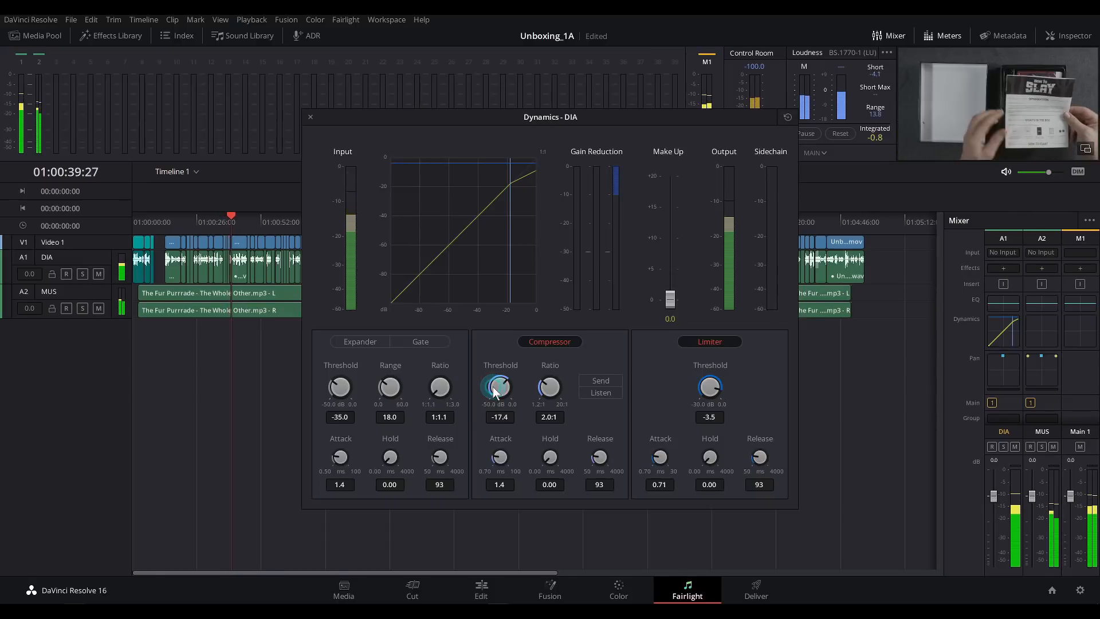
drag(529, 125, 687, 134)
drag(676, 393, 670, 395)
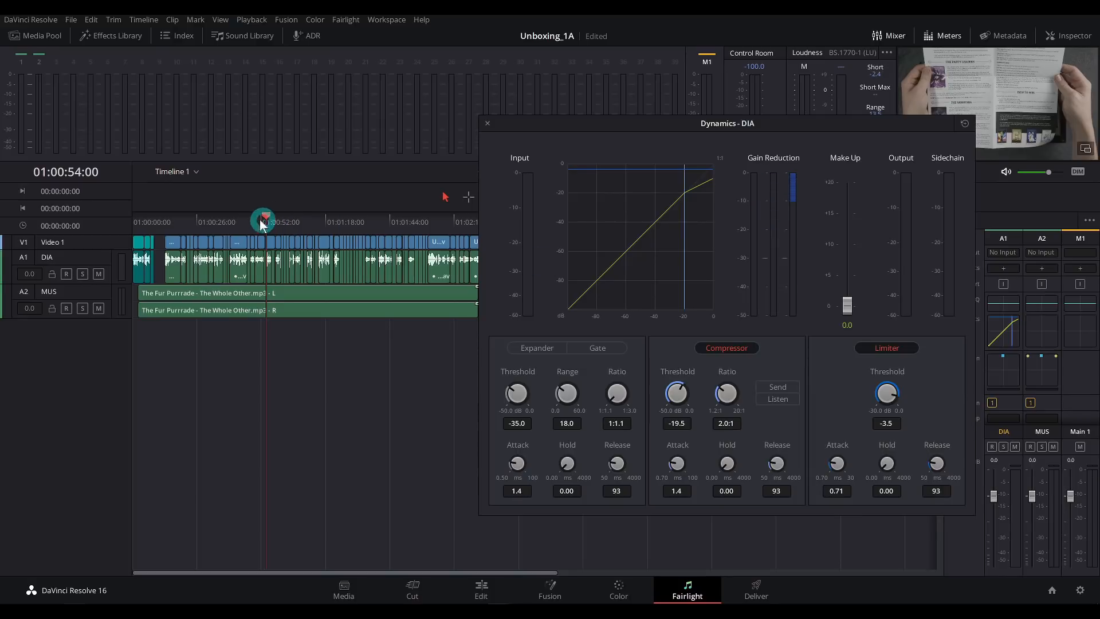
click(237, 221)
key(space)
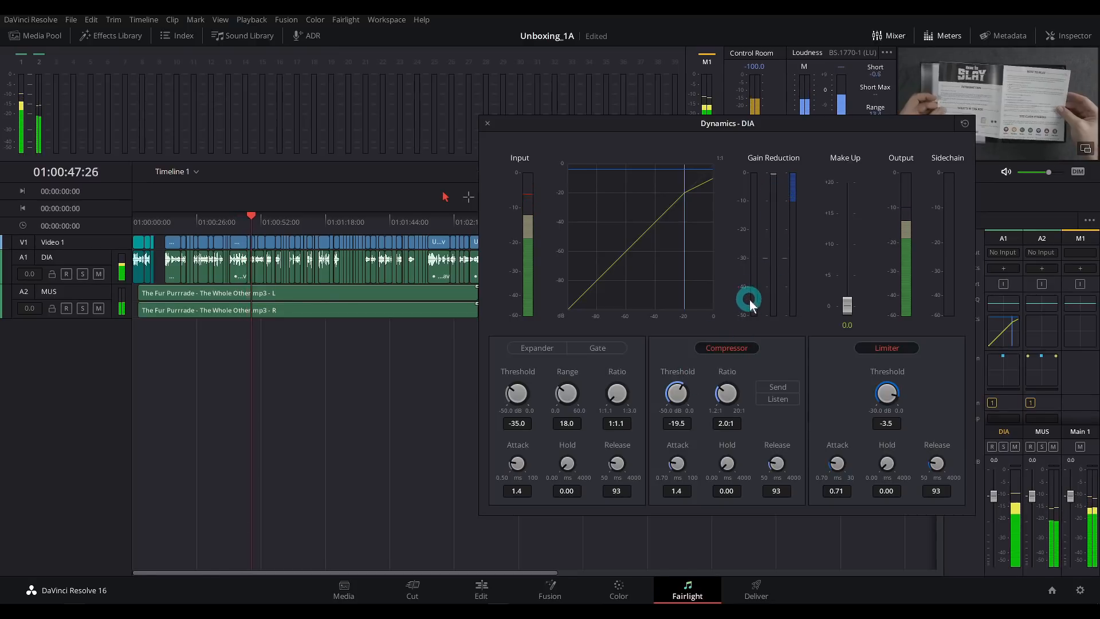
drag(683, 395, 678, 397)
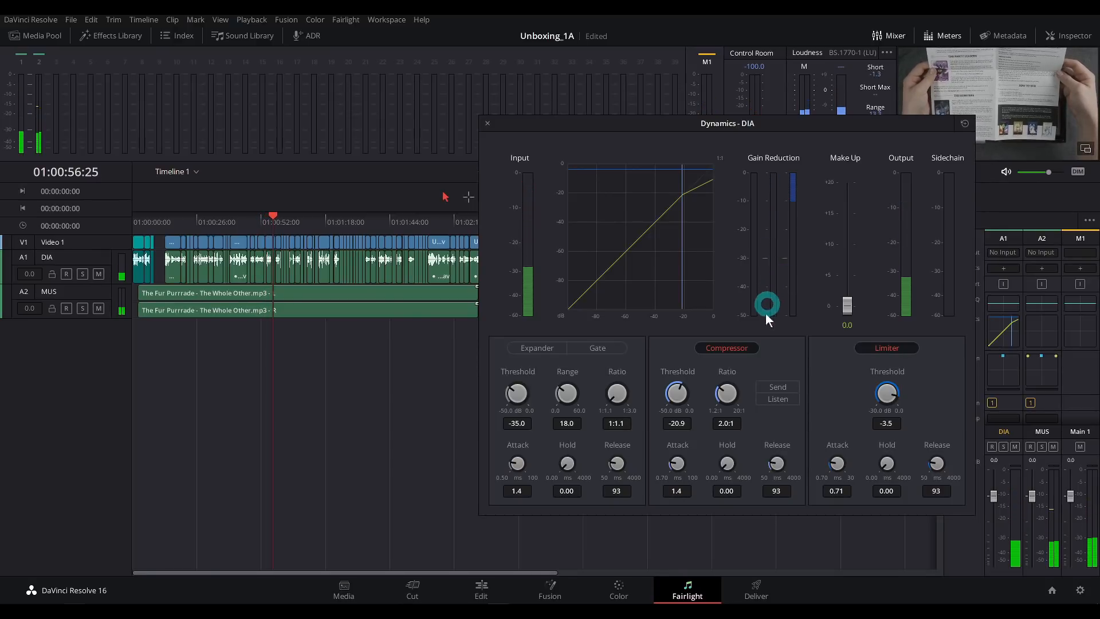
Play back the dialogue around 01:02:00 and check the compressor's effect on the DIA track.
click(431, 218)
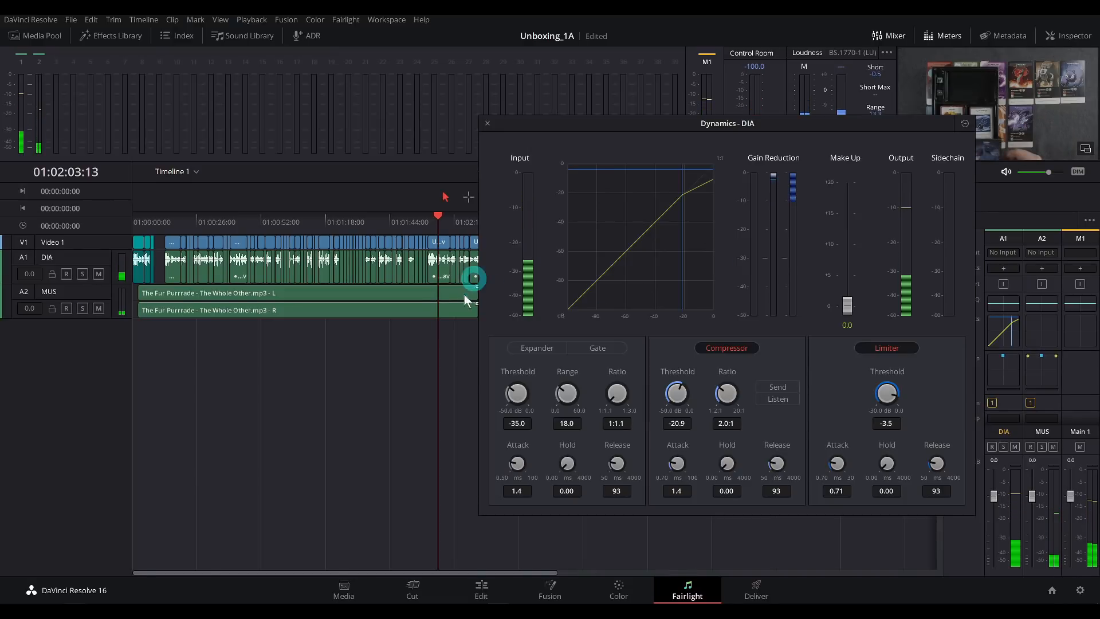
click(363, 222)
key(space)
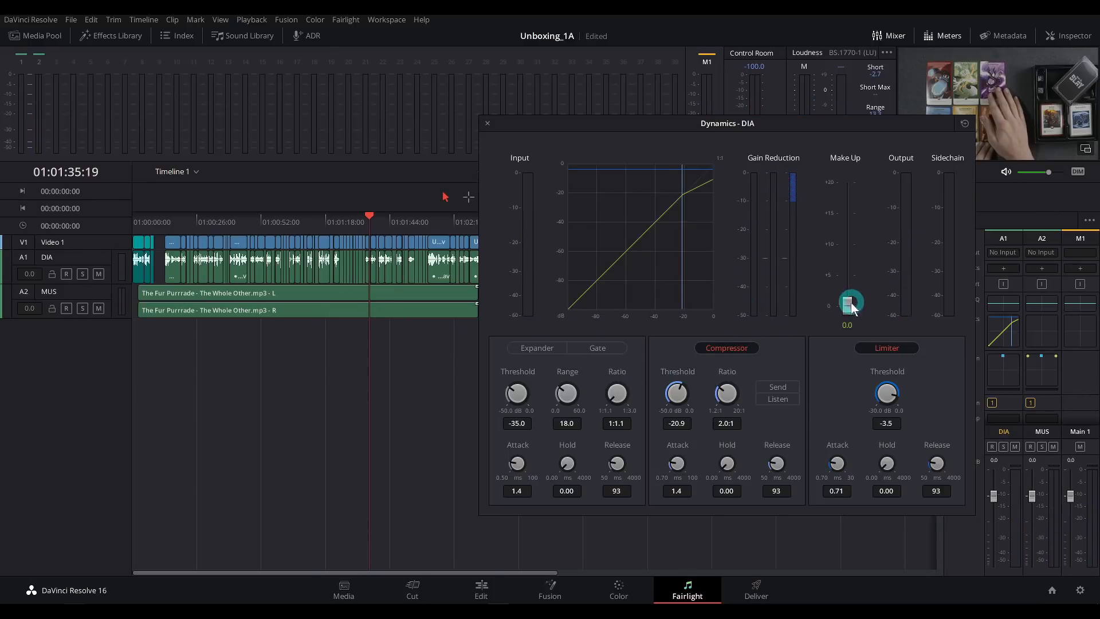
Set the DIA track's Make Up gain to 6.5 dB during playback and close its Dynamics window.
drag(806, 120, 669, 133)
key(space)
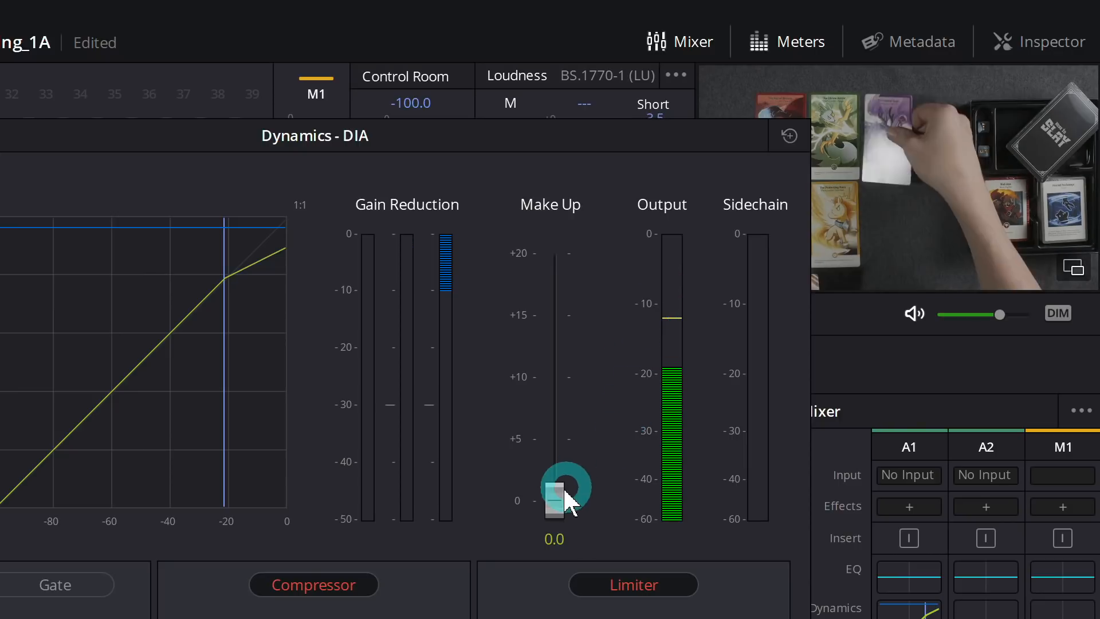
drag(551, 494, 547, 421)
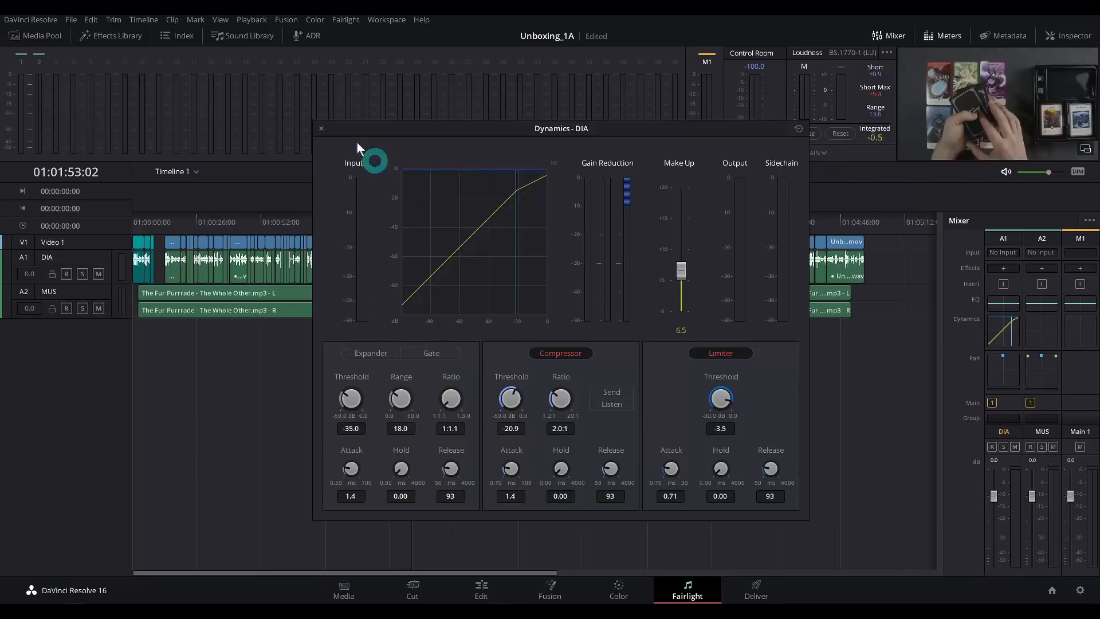
click(322, 128)
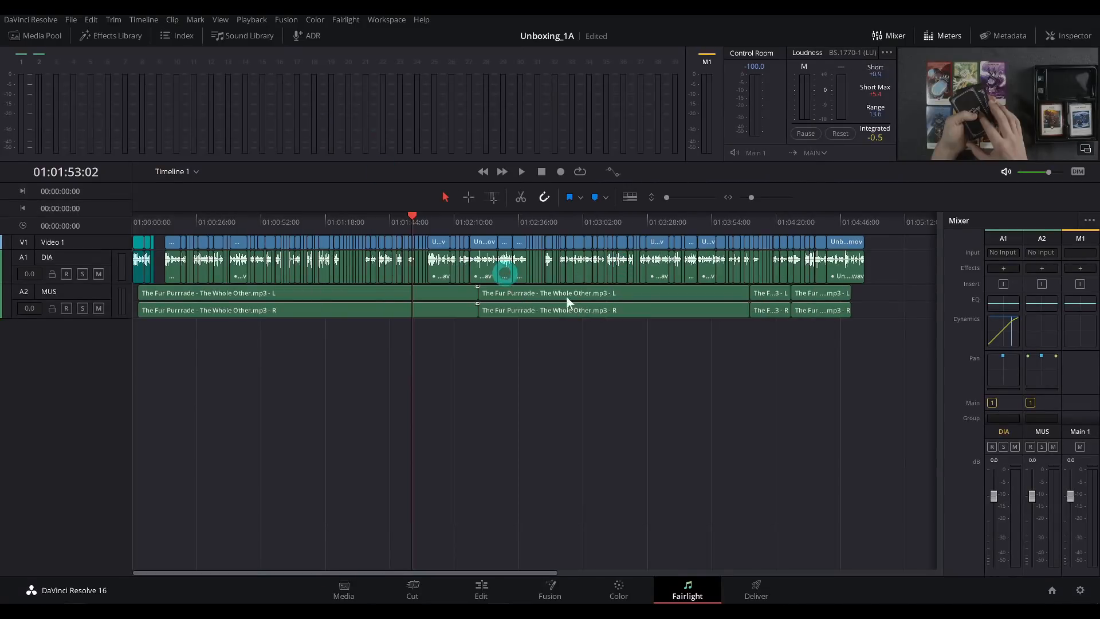
Cut the MUS track's equalizer Band 4 to a gain of -5.8 dB at a frequency of 1k41.
click(530, 222)
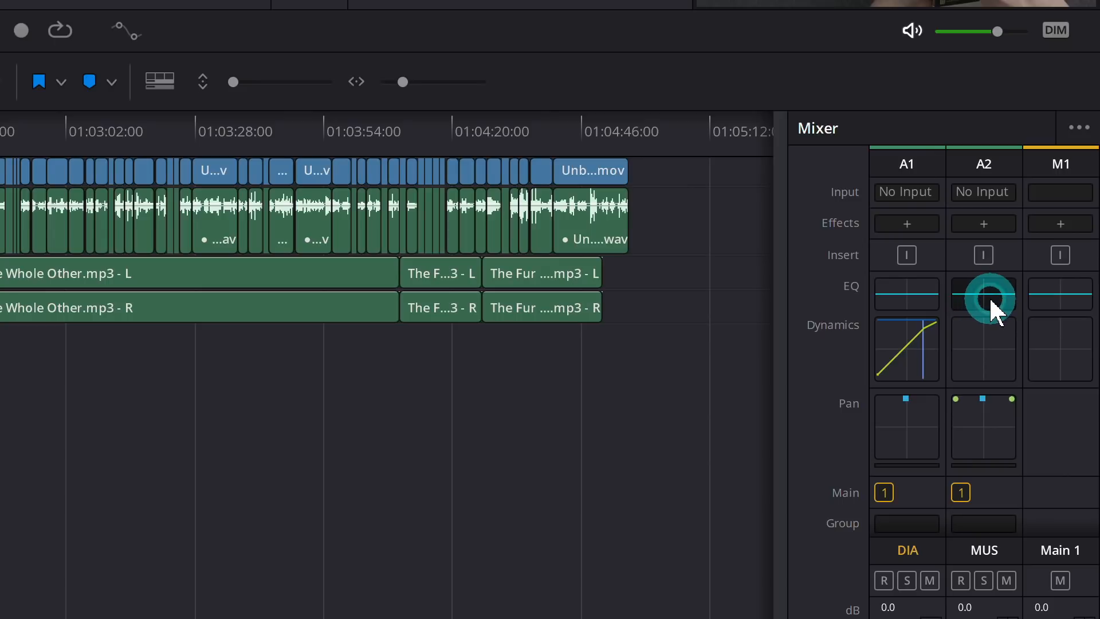
click(992, 300)
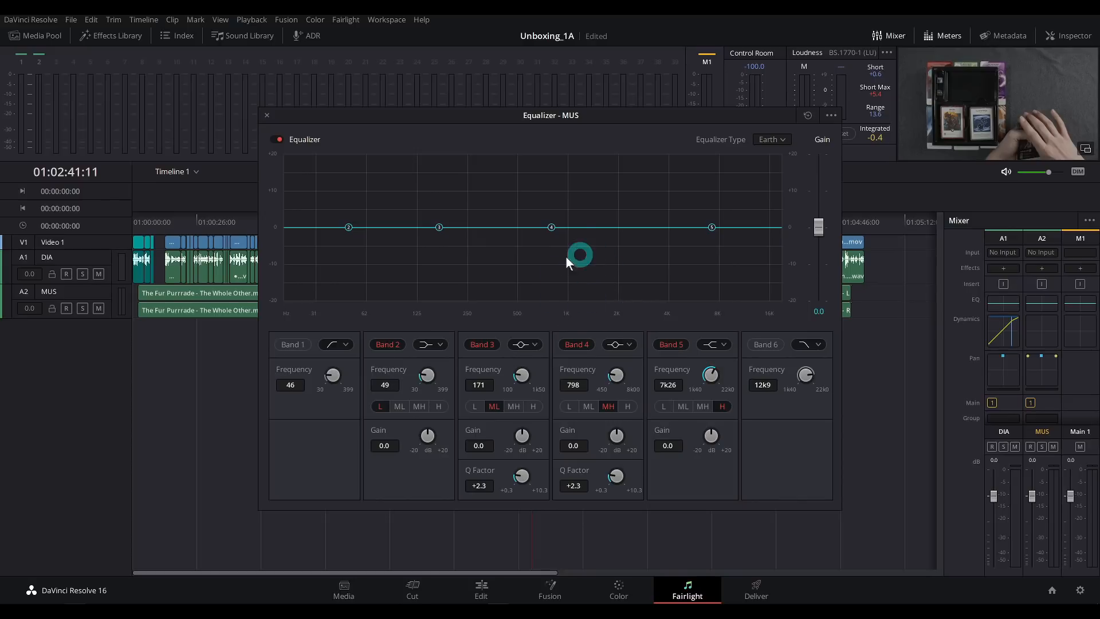
drag(552, 230, 594, 251)
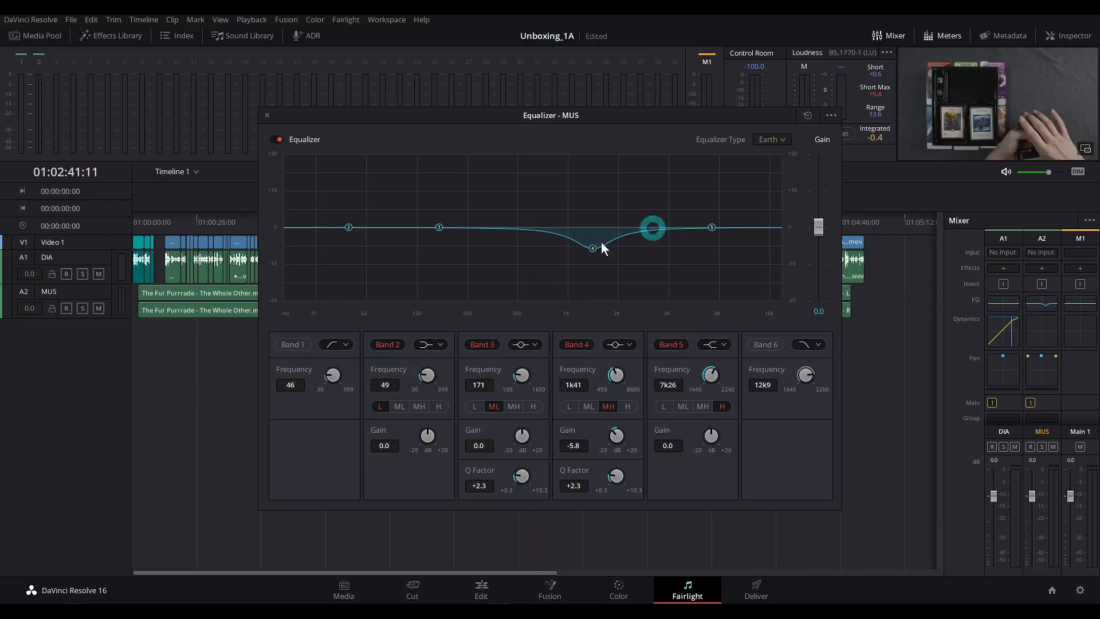
Play back the equalized music under the dialogue from about 01:00:39 and close the MUS equalizer.
click(228, 222)
key(space)
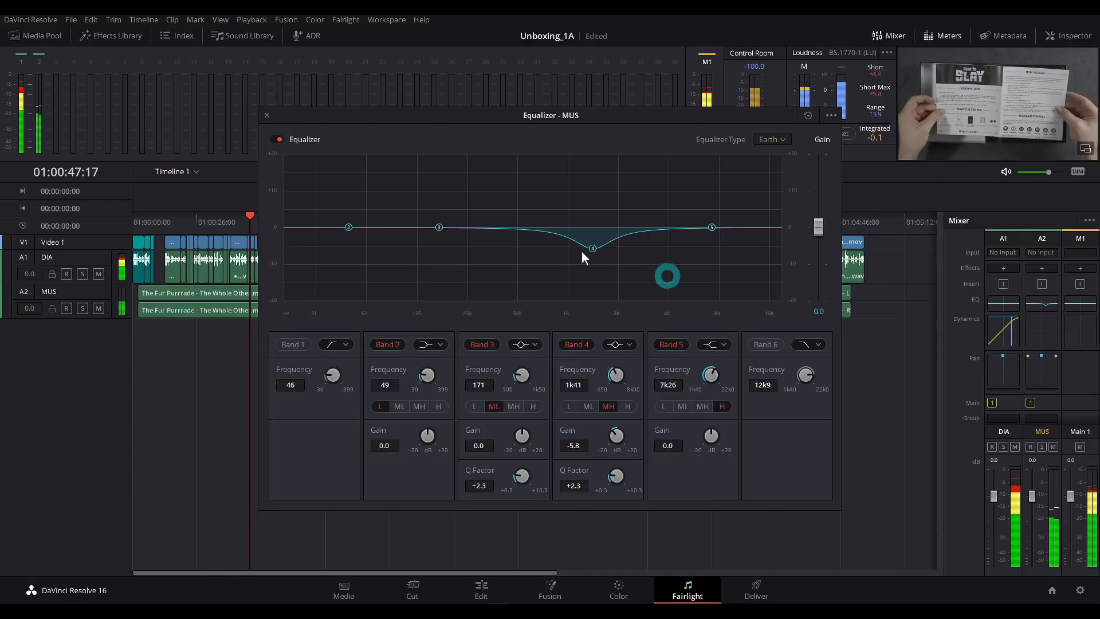
click(266, 116)
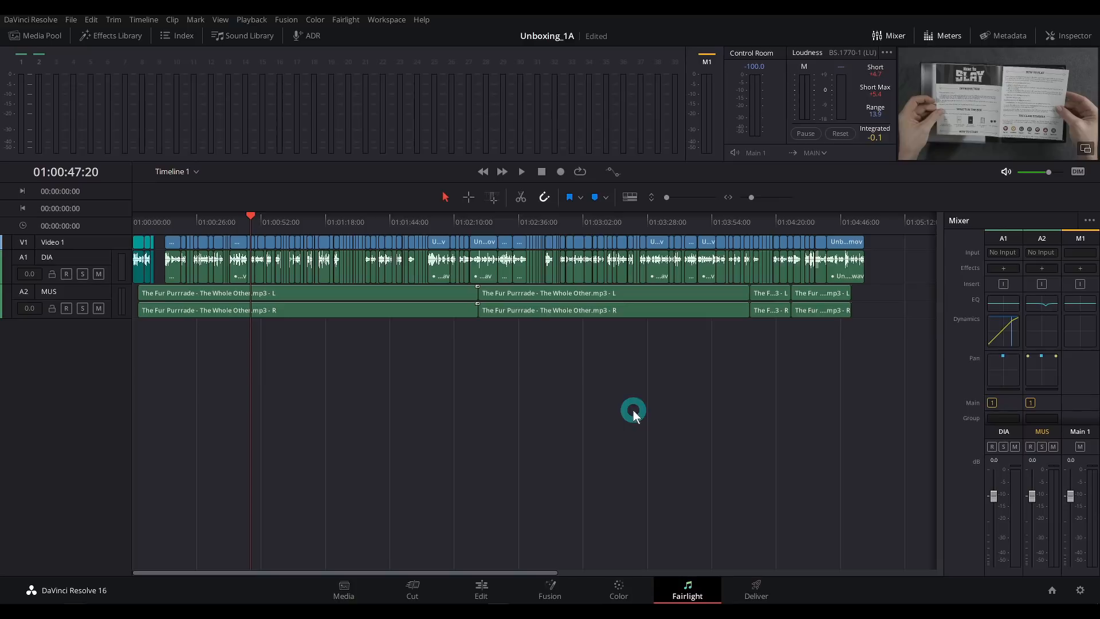
Return to the Edit page, zoom in on the gap after the opening clips, and place the playhead at 01:00:10:02.
click(487, 596)
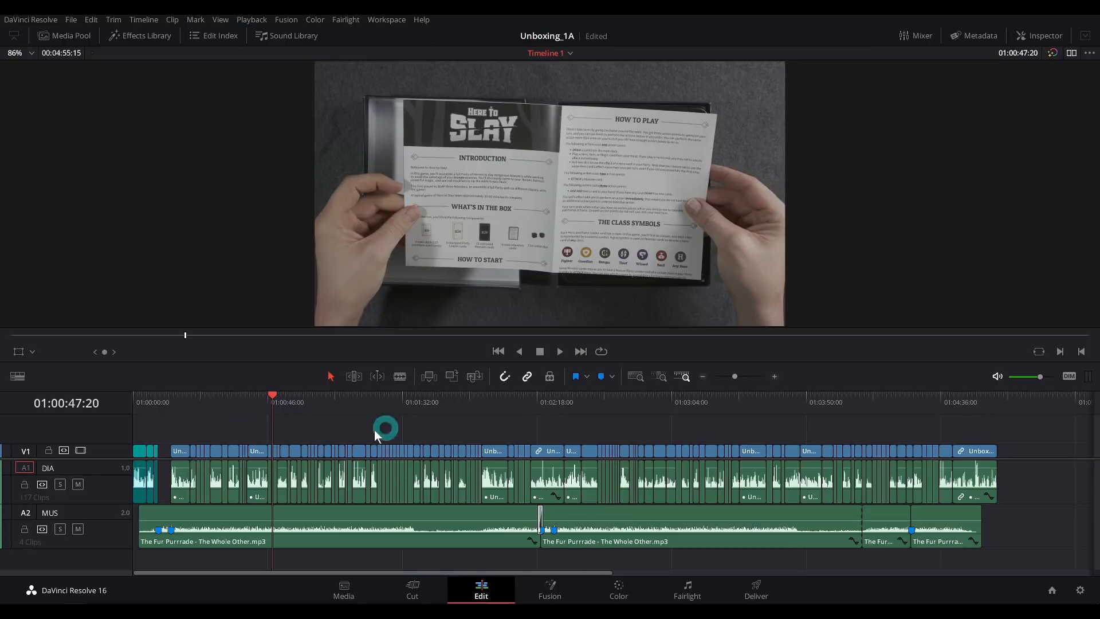
click(159, 396)
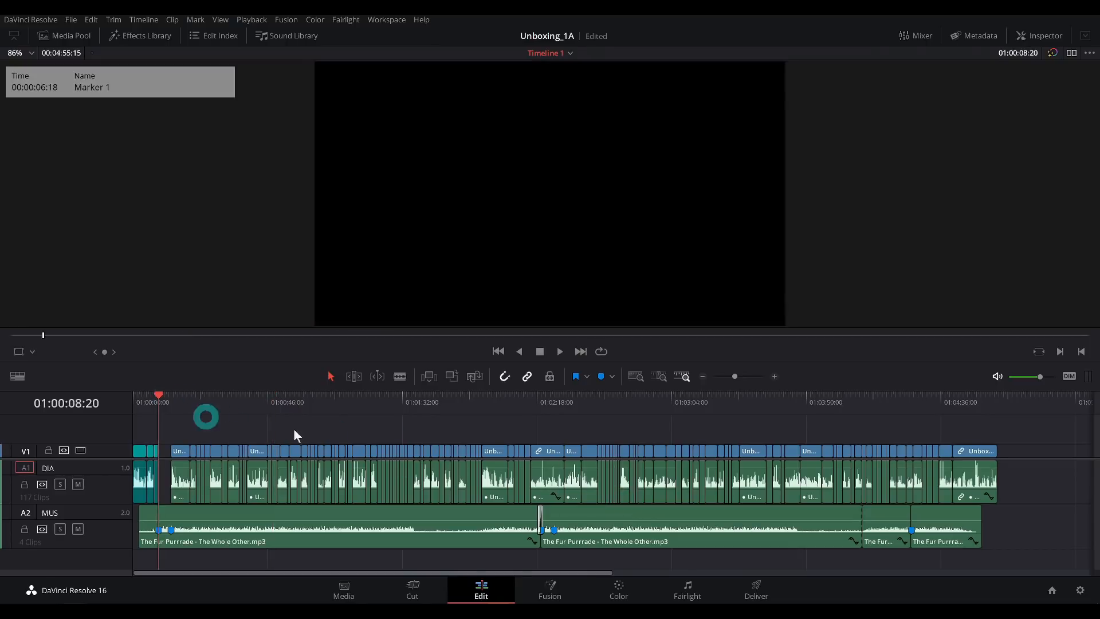
click(775, 378)
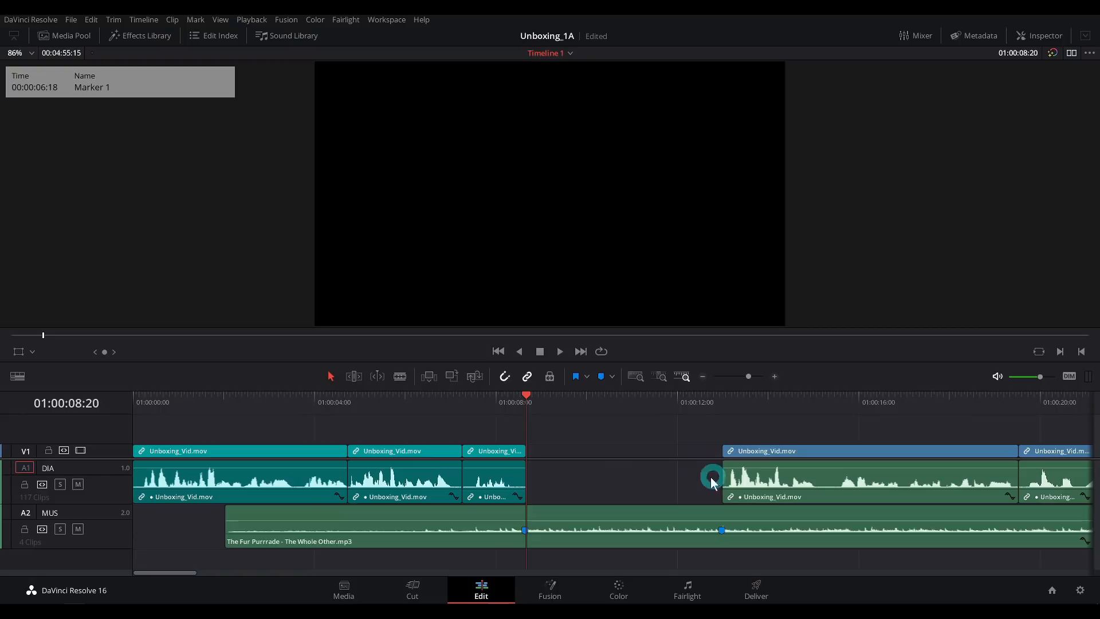
click(591, 408)
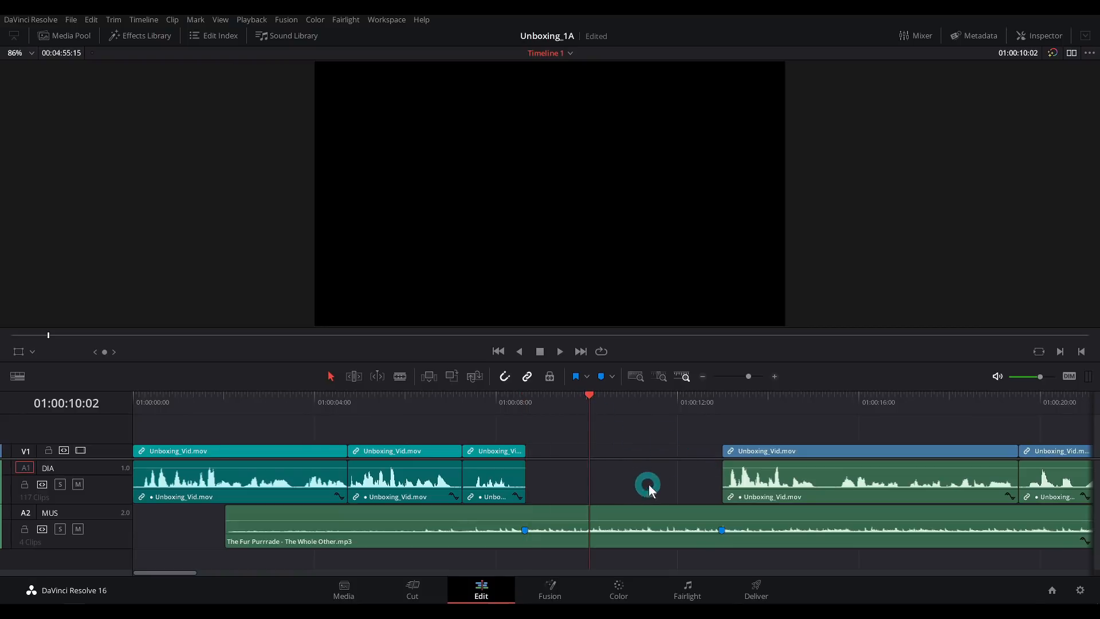
Add four volume keyframes to the music around the gap from 01:00:08:20 to about 01:00:13:00 and raise the inner two.
click(532, 401)
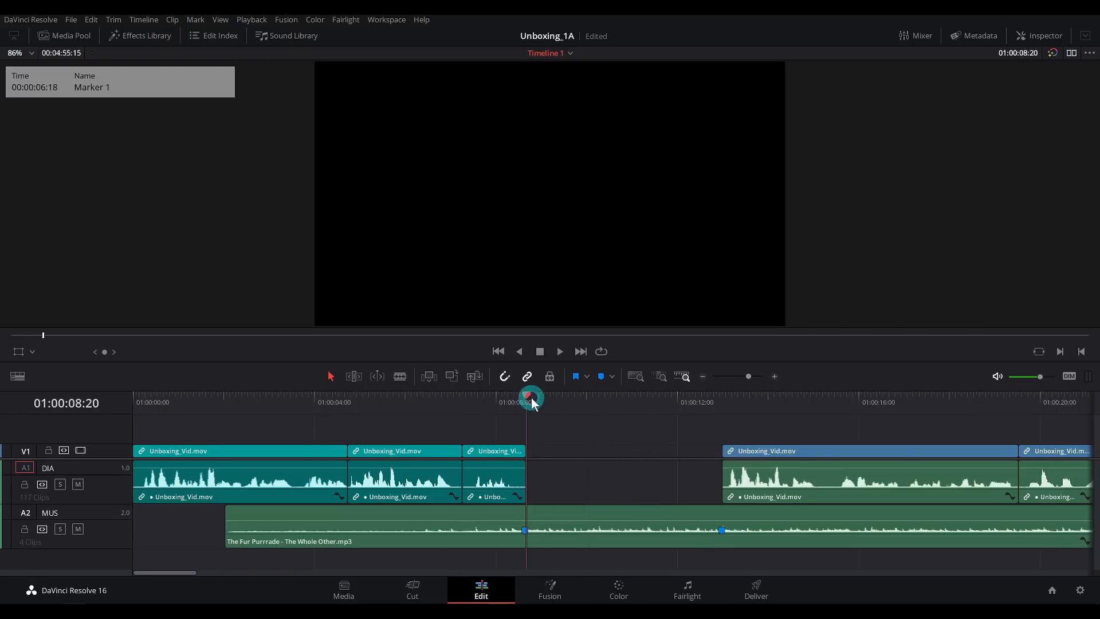
click(567, 510)
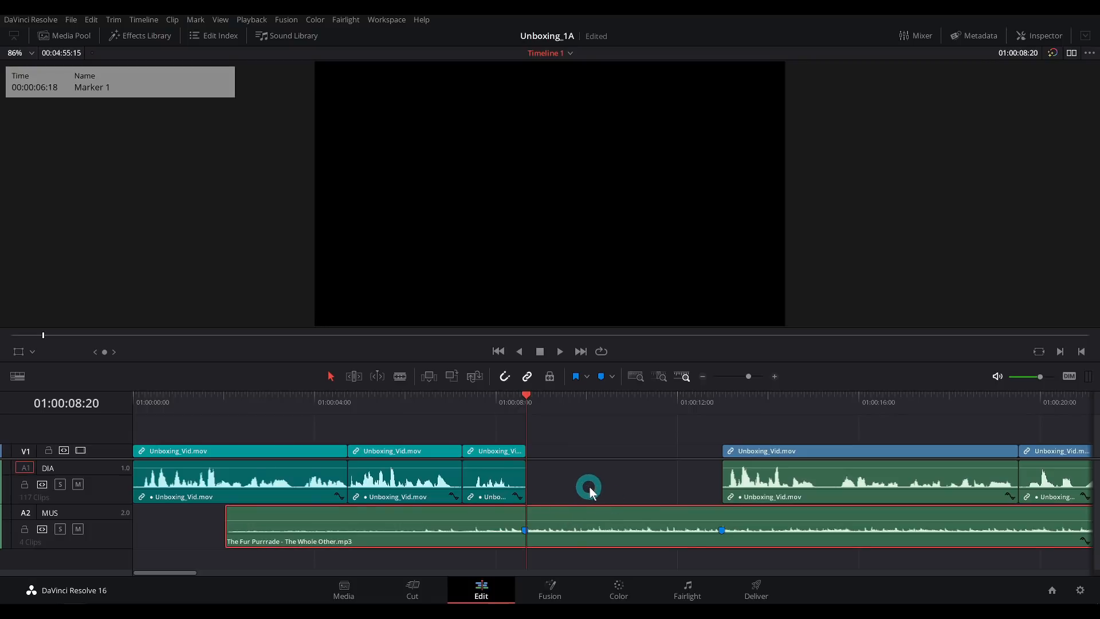
click(599, 458)
click(525, 520)
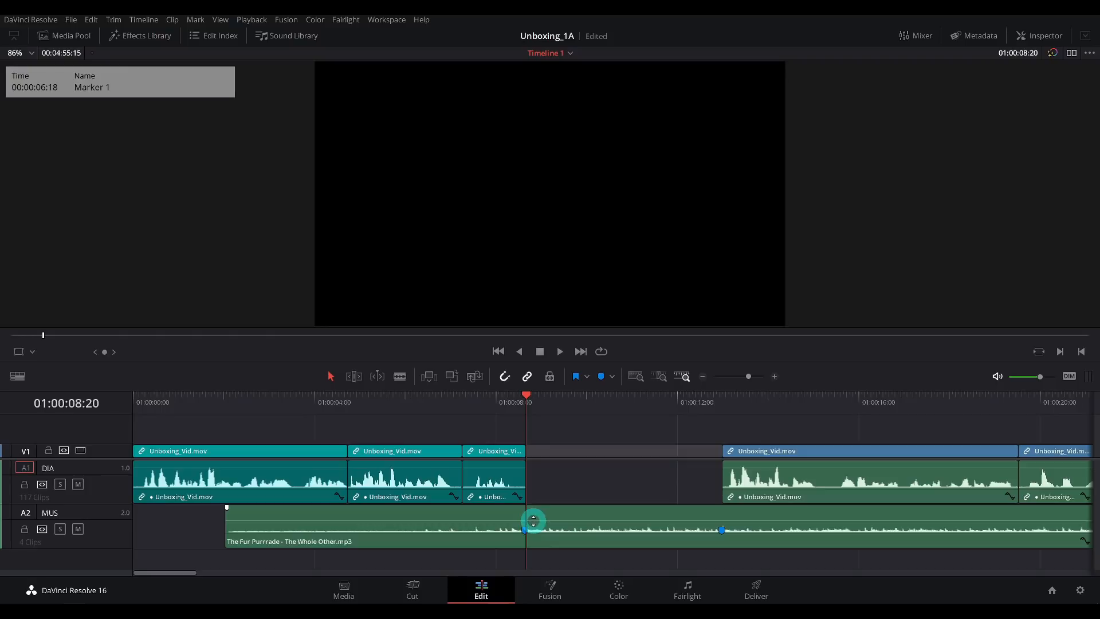
click(570, 517)
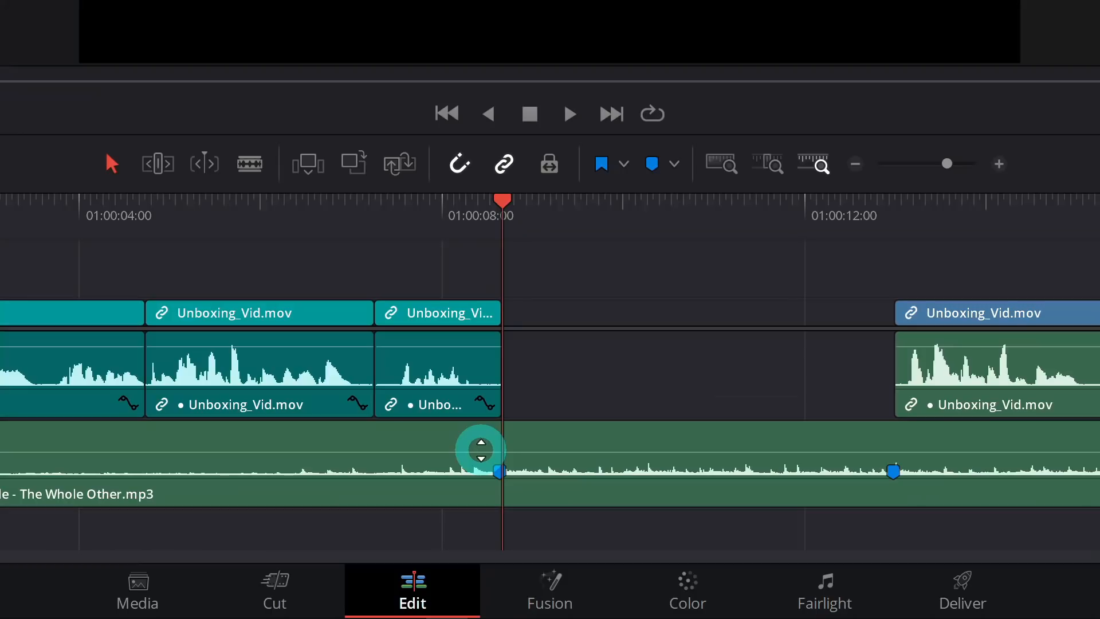
alt+click(516, 521)
alt+click(534, 521)
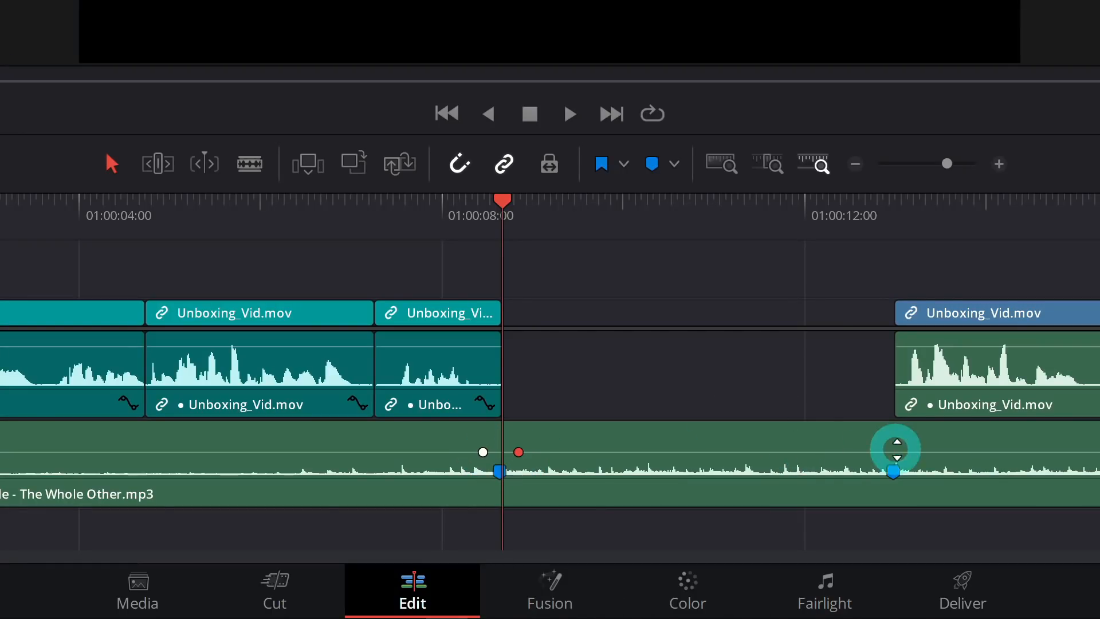
alt+click(909, 452)
drag(878, 453, 880, 442)
drag(518, 452, 501, 444)
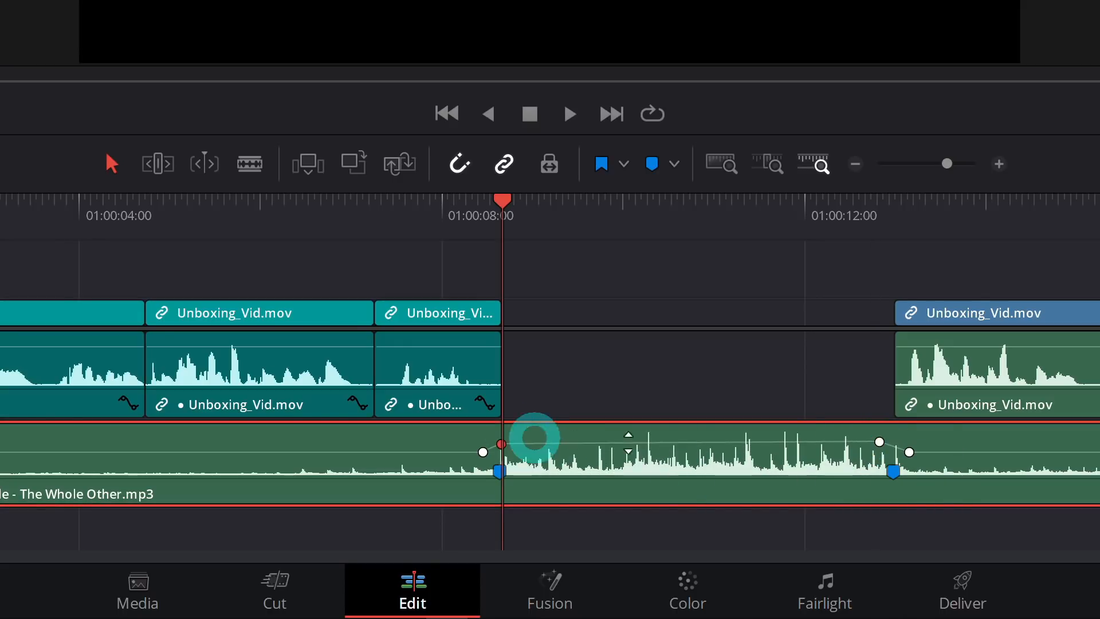
Play back the keyframed music swell from about 01:00:08:00 through the gap into the following dialogue.
click(445, 213)
key(space)
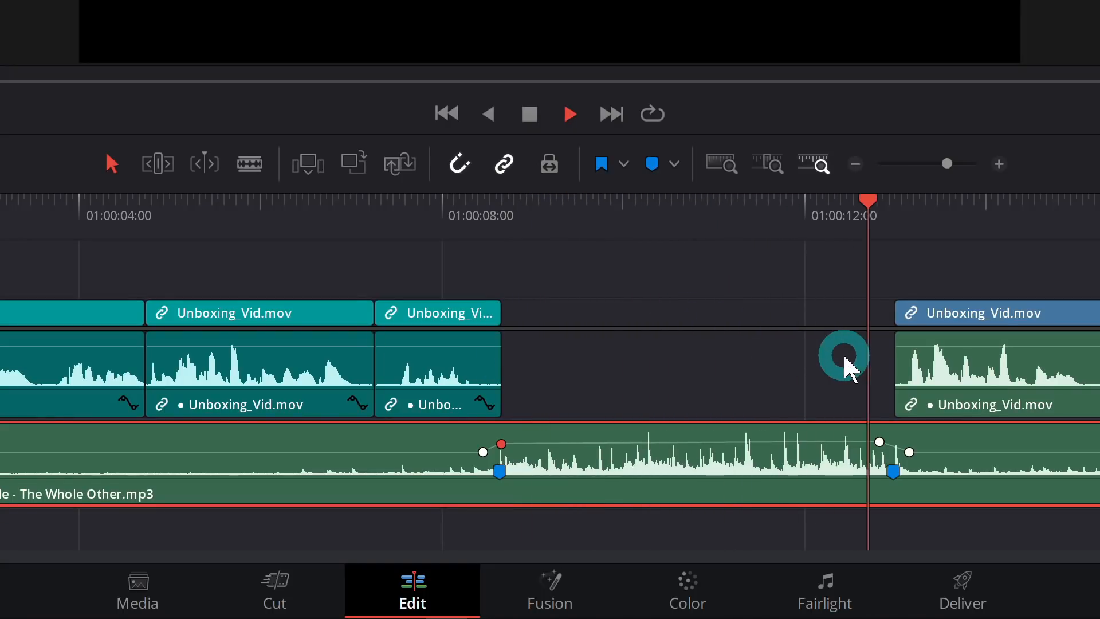
key(space)
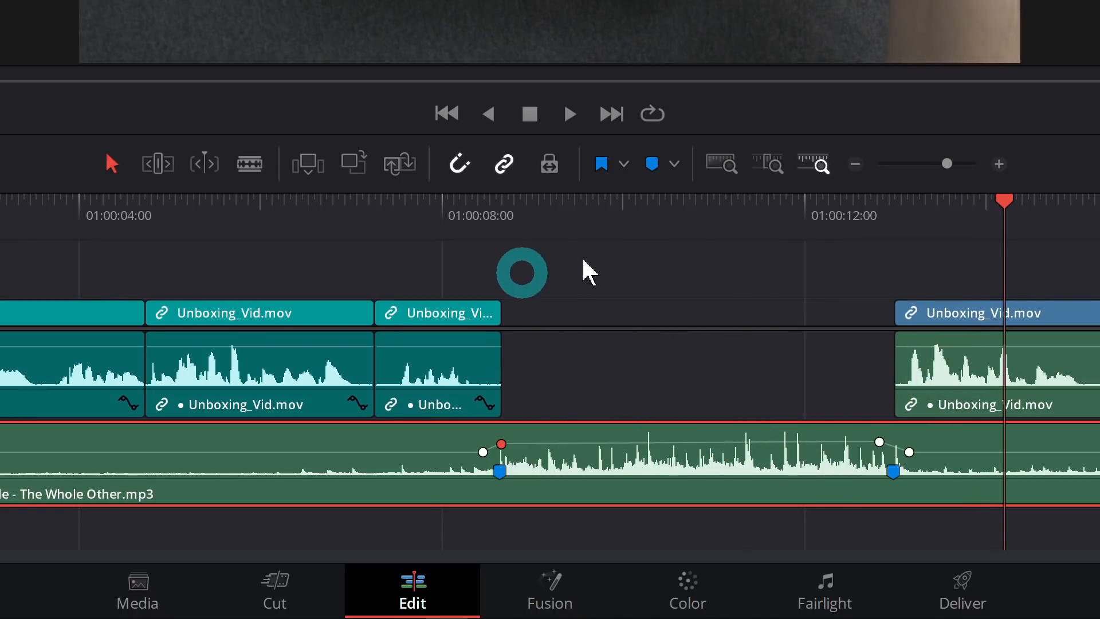
Move the three opening clips about one second later and play back the last one over the raised music.
drag(445, 303, 549, 321)
drag(86, 269, 370, 321)
click(489, 460)
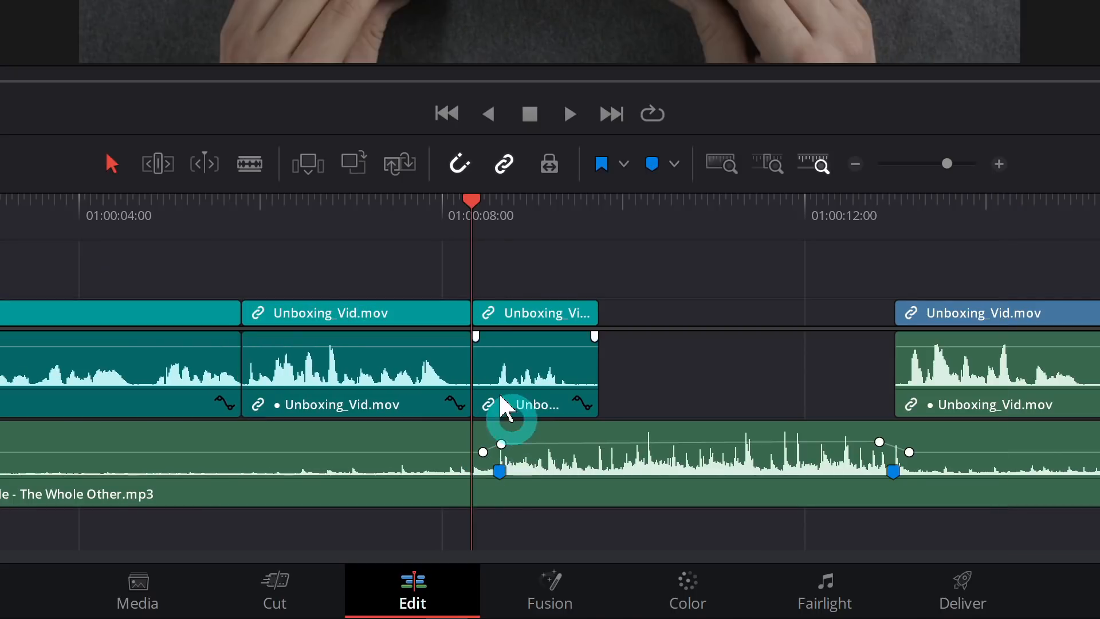
key(space)
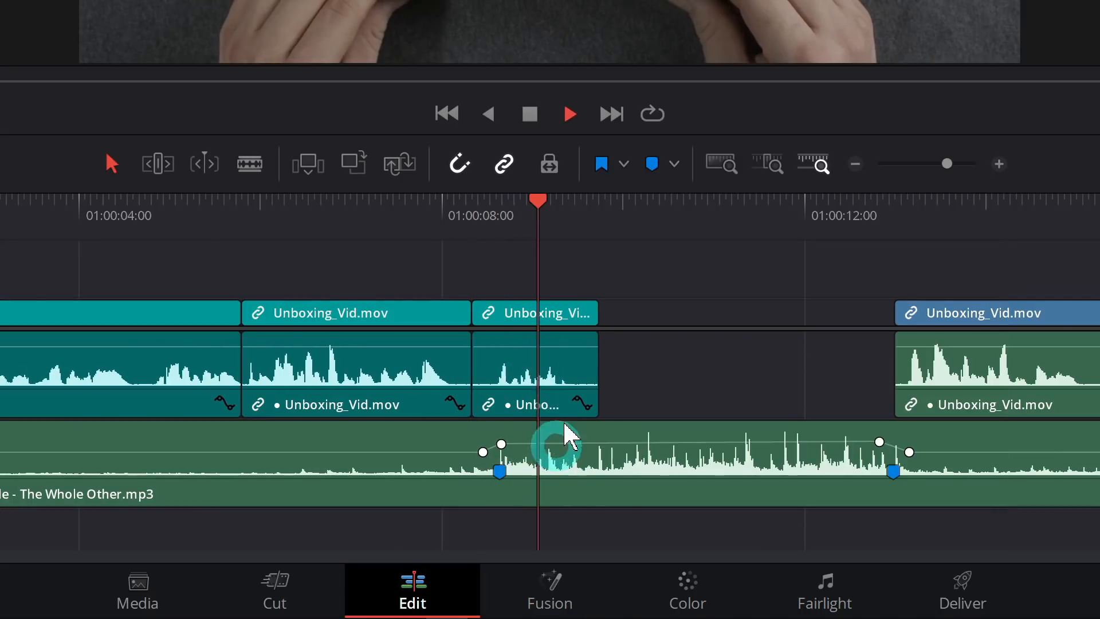
key(space)
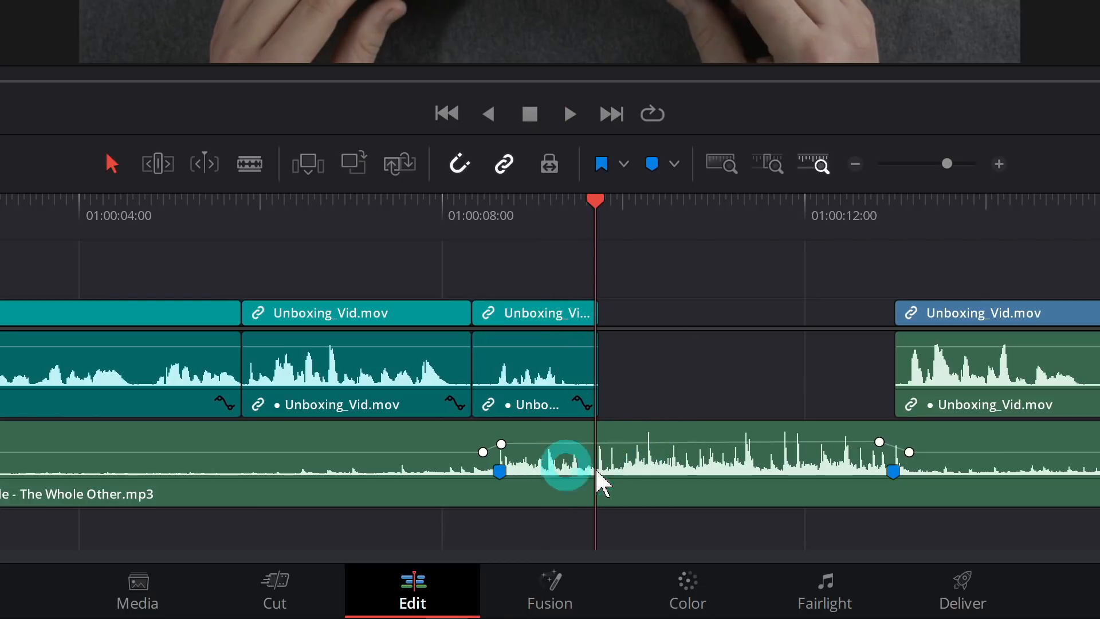
Move the two fade-up keyframes on the music later to match the shifted end of the opening clips.
drag(502, 444, 635, 445)
drag(485, 451, 581, 442)
click(659, 385)
drag(739, 445, 637, 447)
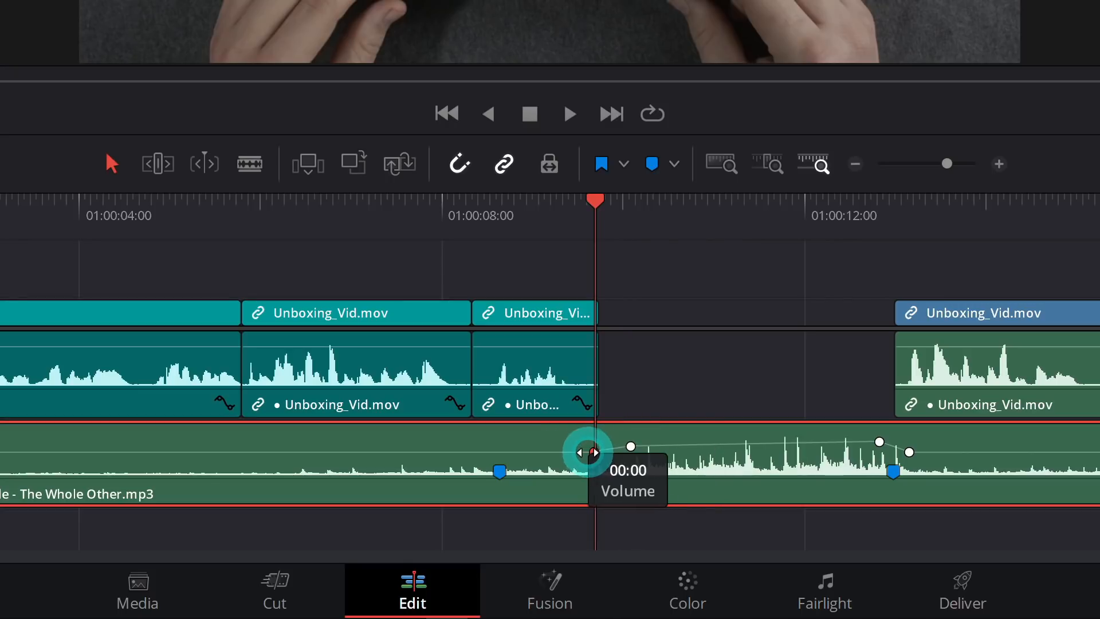
drag(586, 455, 580, 451)
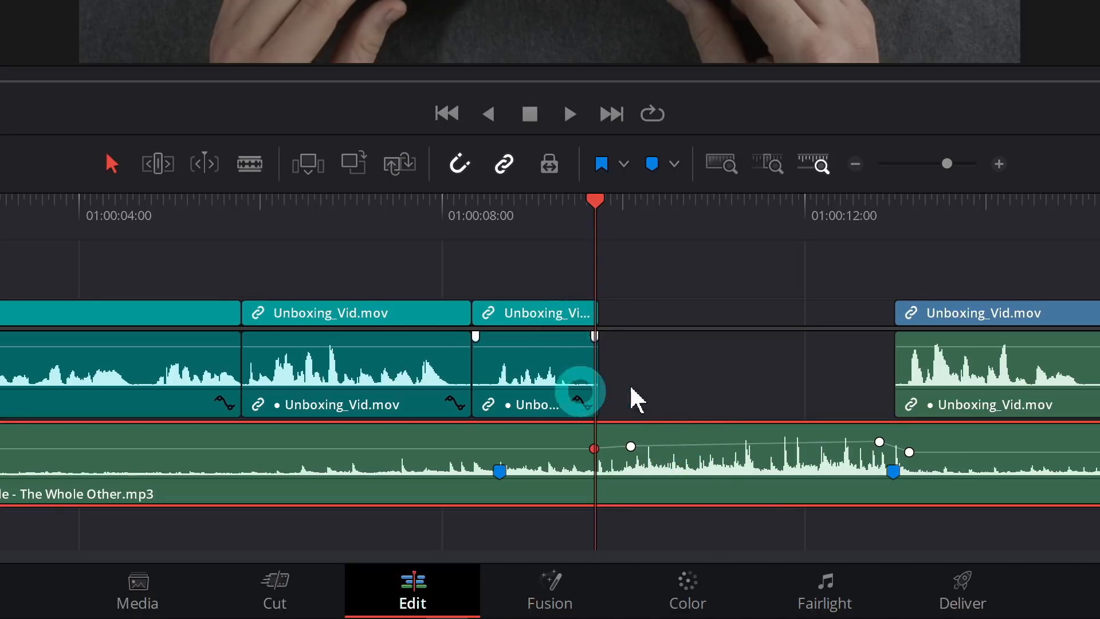
click(672, 417)
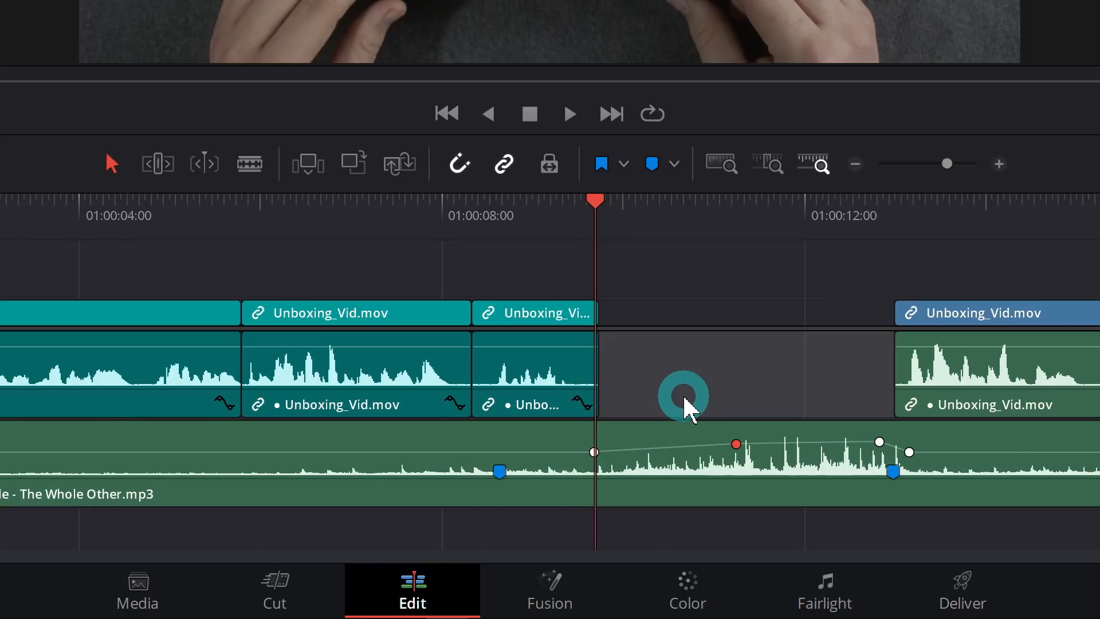
Undo the opening clips' move and all of the music's volume keyframe edits.
key(ctrl+z)
key(ctrl+z)
key(ctrl+z)
key(ctrl+z)
key(ctrl+z)
key(ctrl+z)
Split the music clip at both ends of the gap, at 01:00:08:20 and about 01:00:13:00.
drag(596, 231, 518, 228)
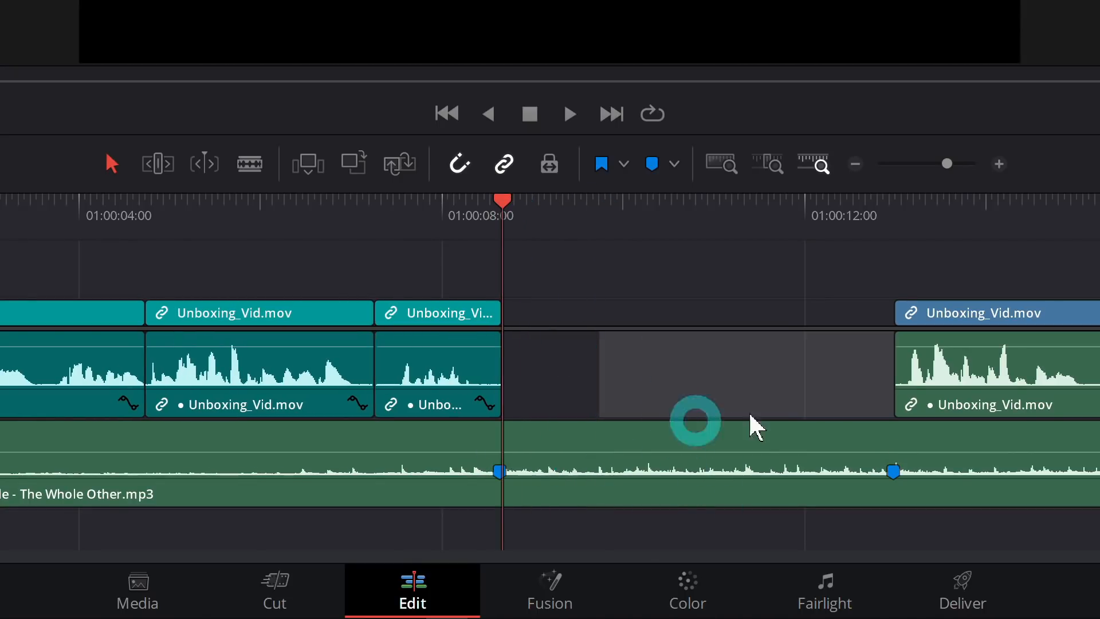
click(610, 485)
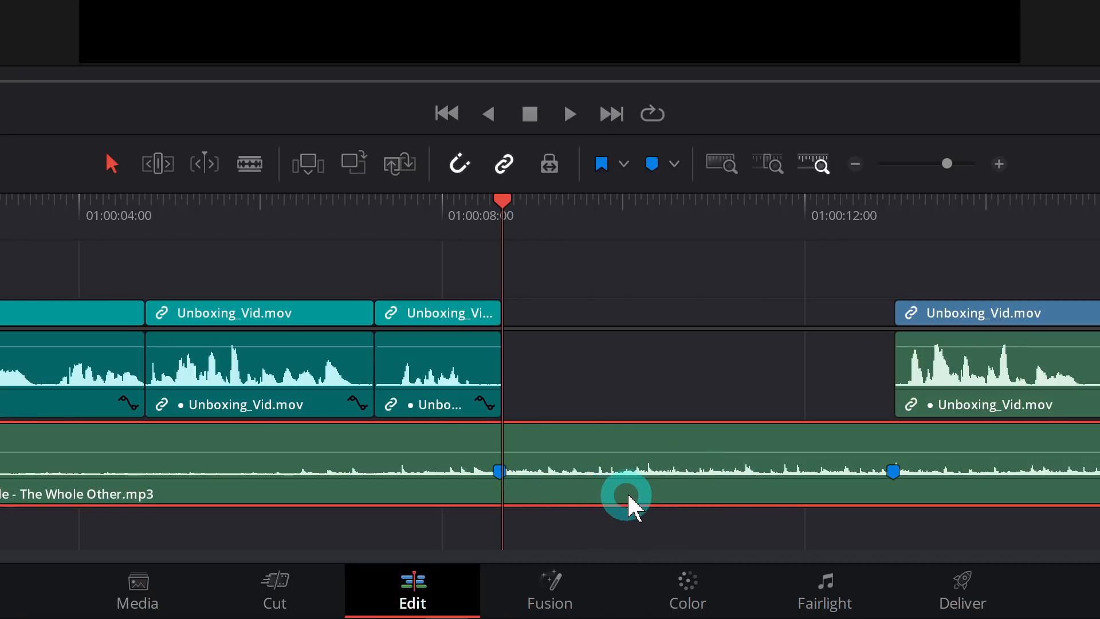
key(ctrl+b)
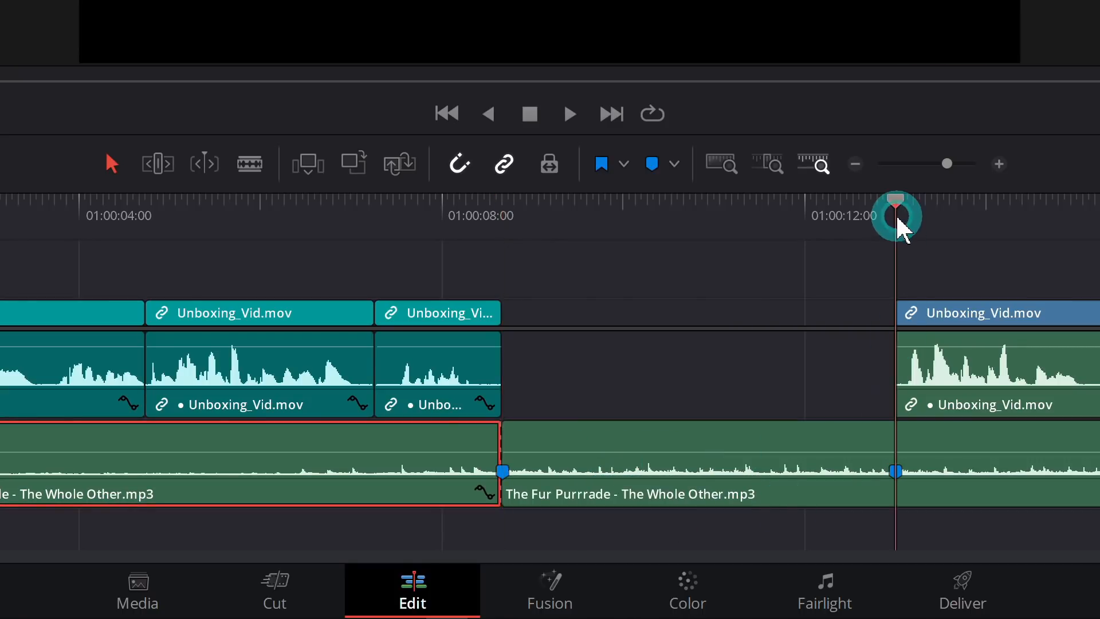
click(897, 213)
click(946, 494)
key(ctrl+b)
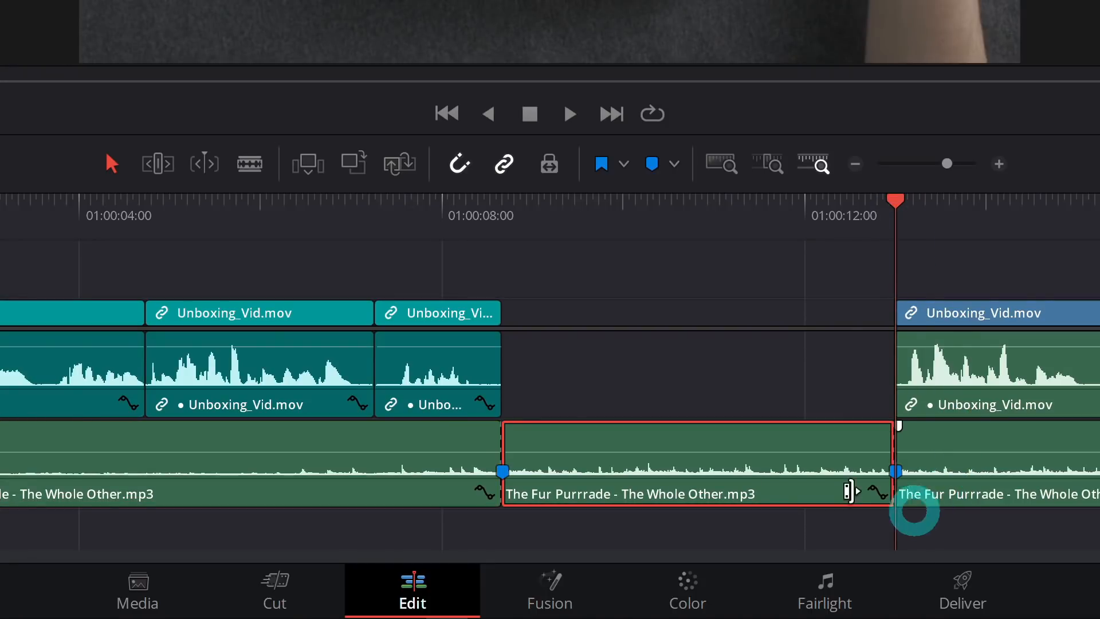
Raise the volume of the music section spanning the gap in two passes, first to -4.50 dB, and play back each level.
drag(695, 452, 693, 448)
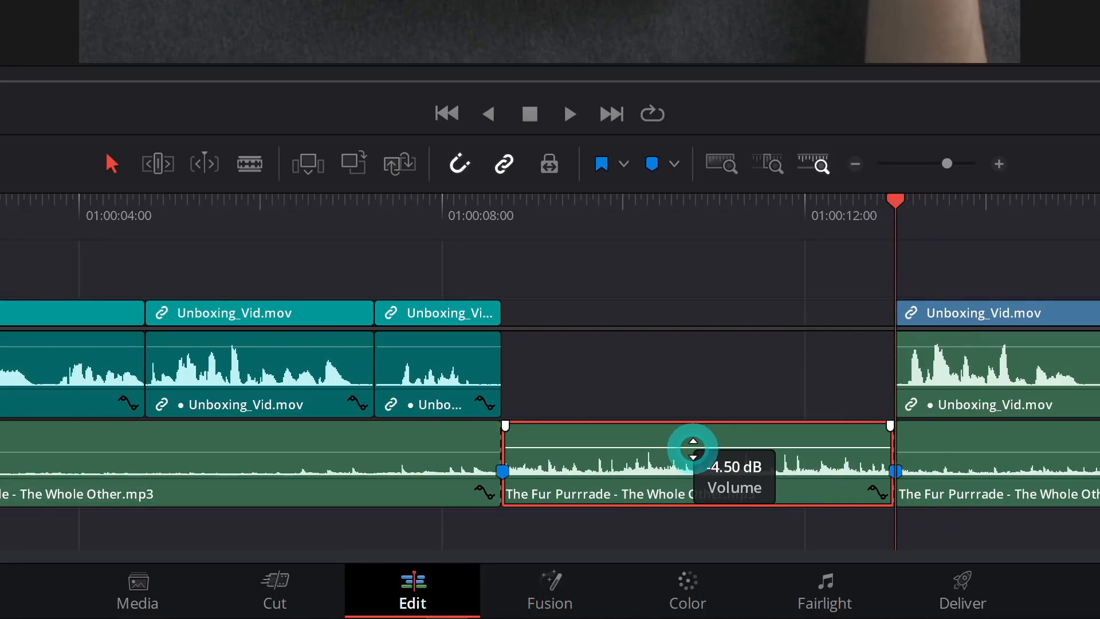
click(583, 216)
key(space)
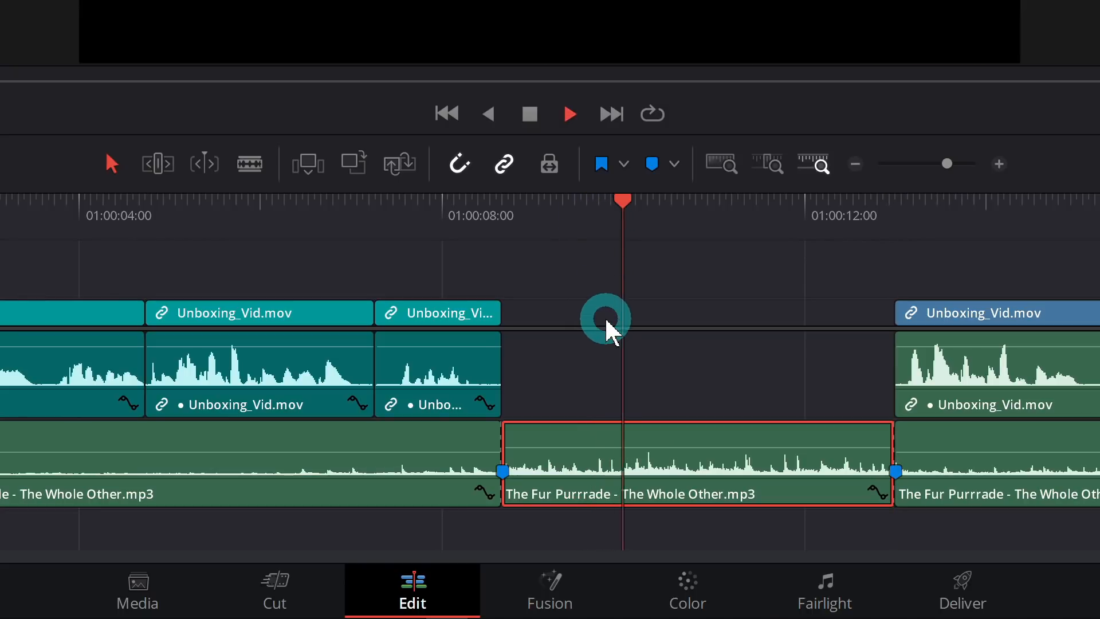
key(space)
drag(699, 447, 693, 441)
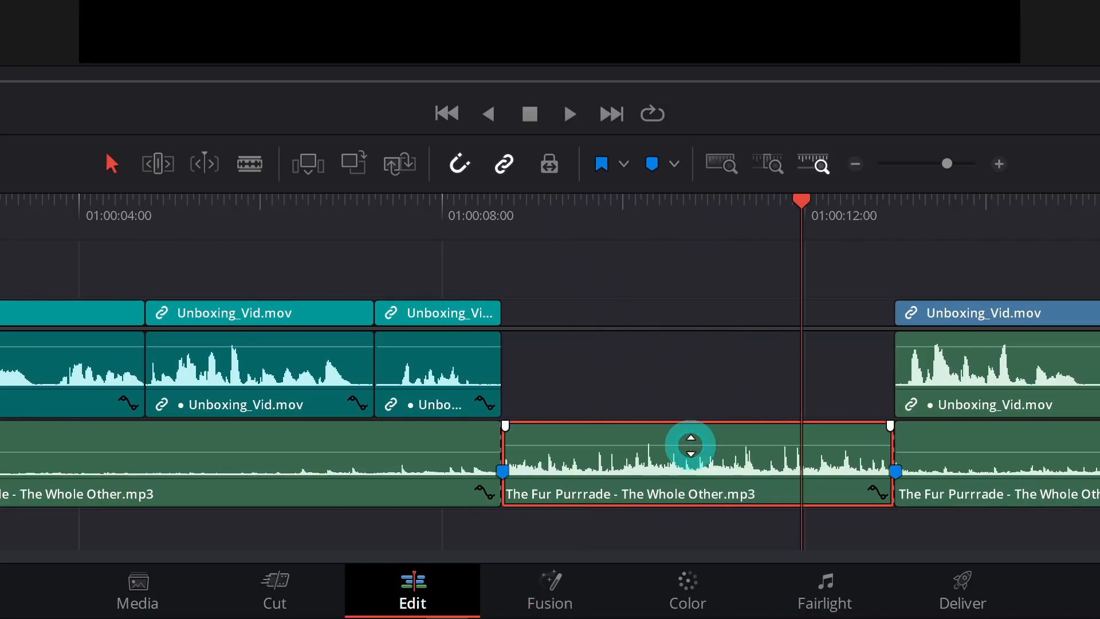
click(539, 218)
key(space)
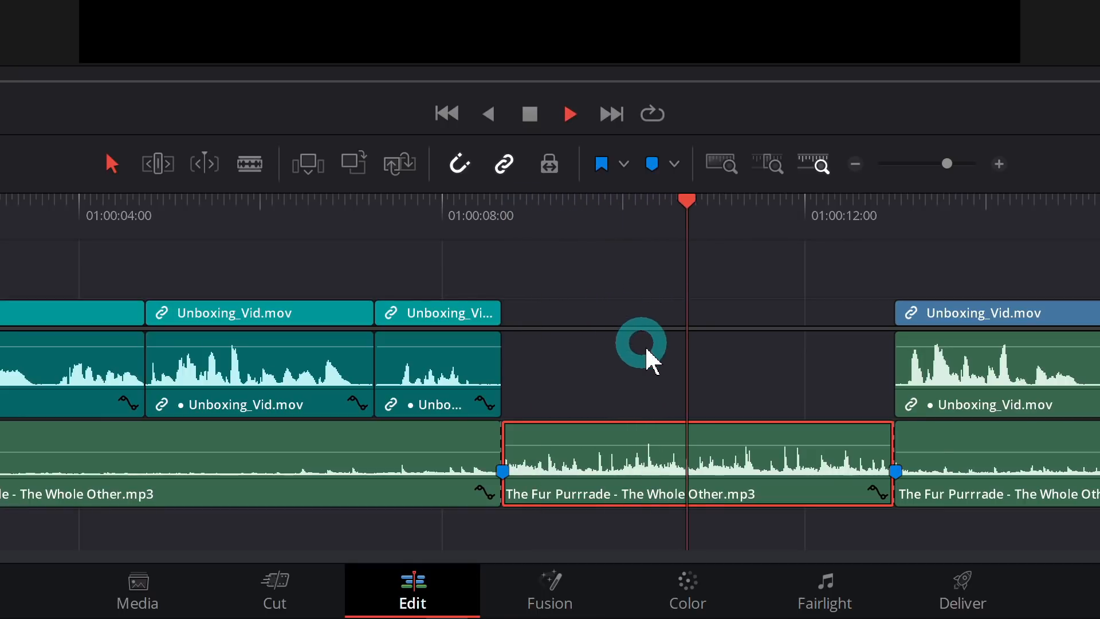
key(space)
Add crossfades to the music cuts at both ends of the gap and play back through the transitions.
click(891, 498)
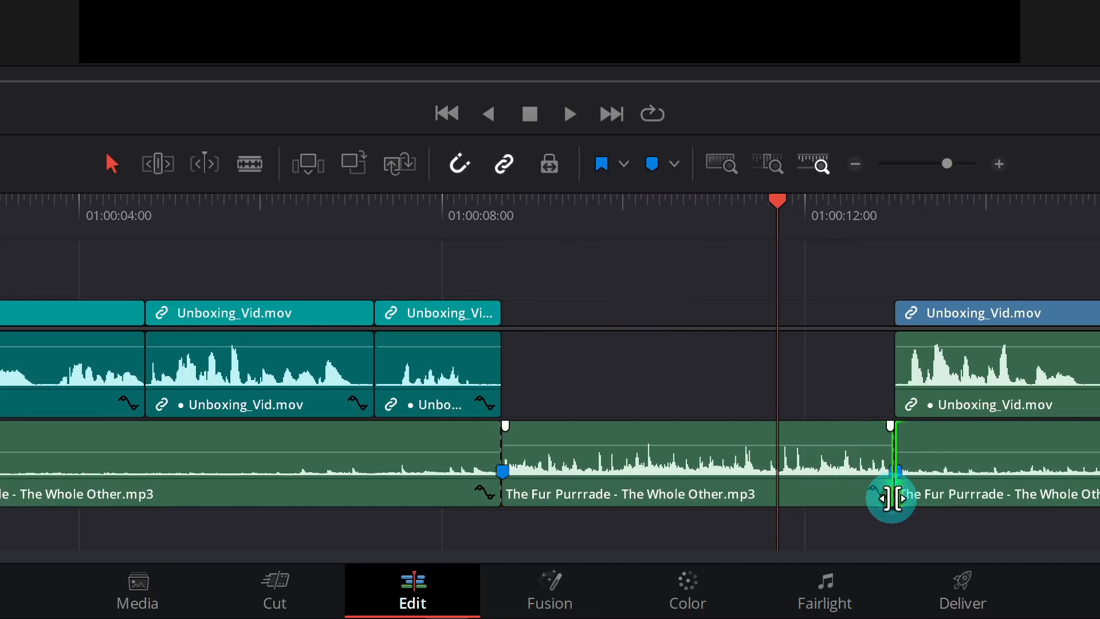
ctrl+click(505, 494)
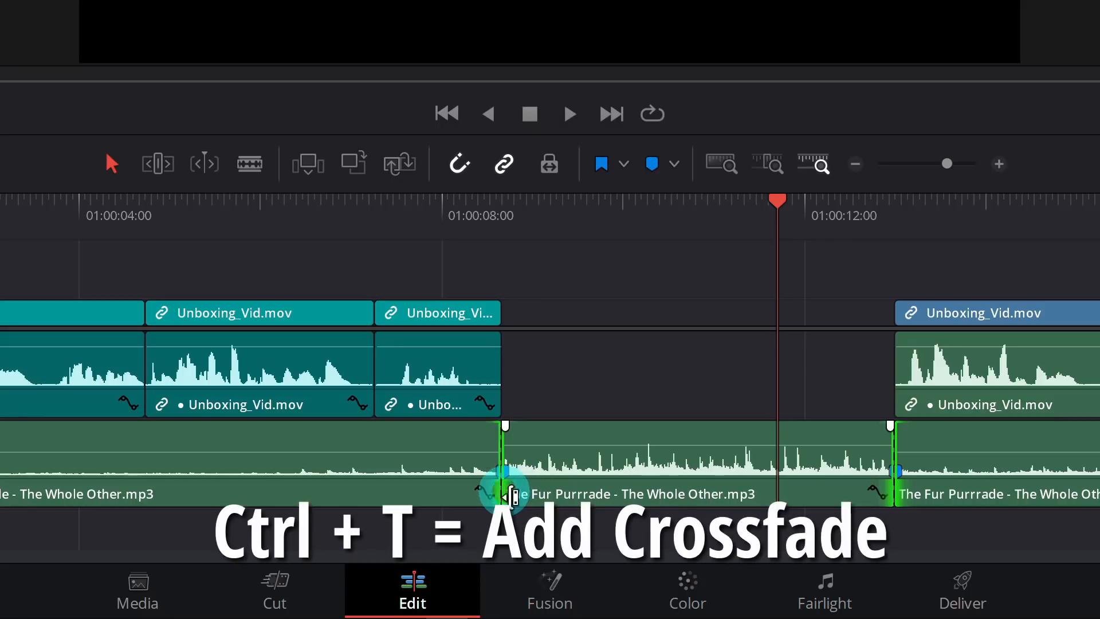
key(ctrl+t)
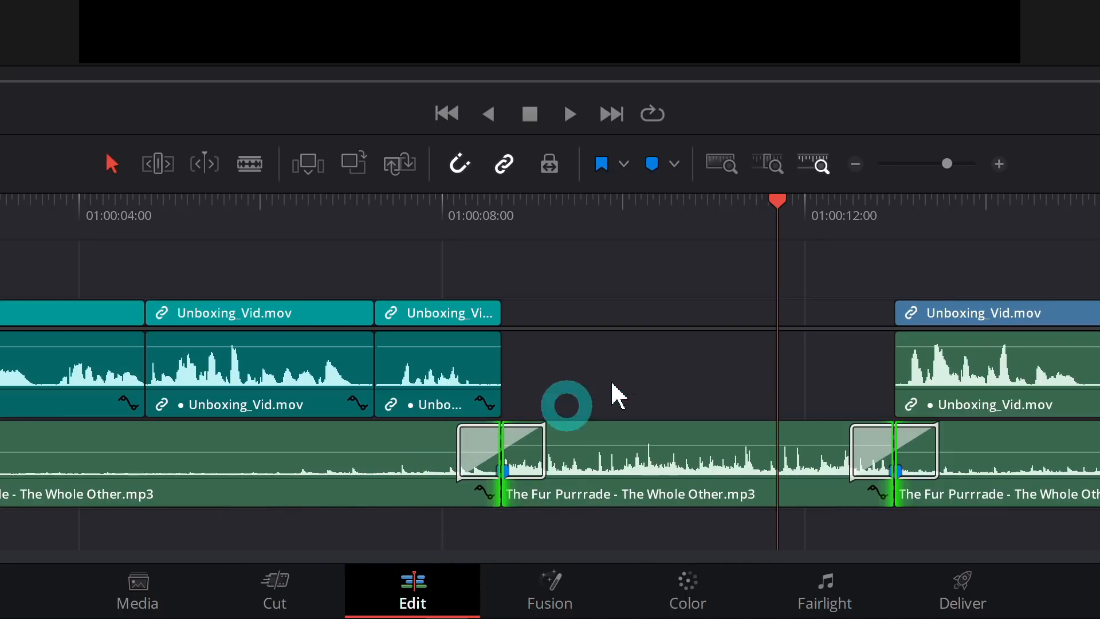
click(376, 211)
key(space)
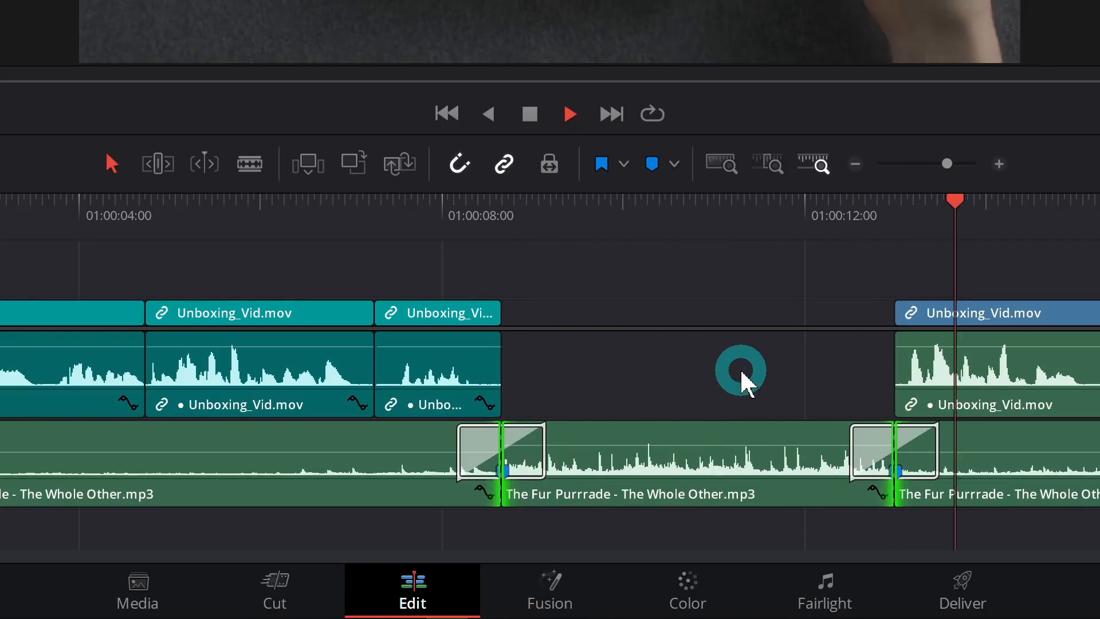
key(space)
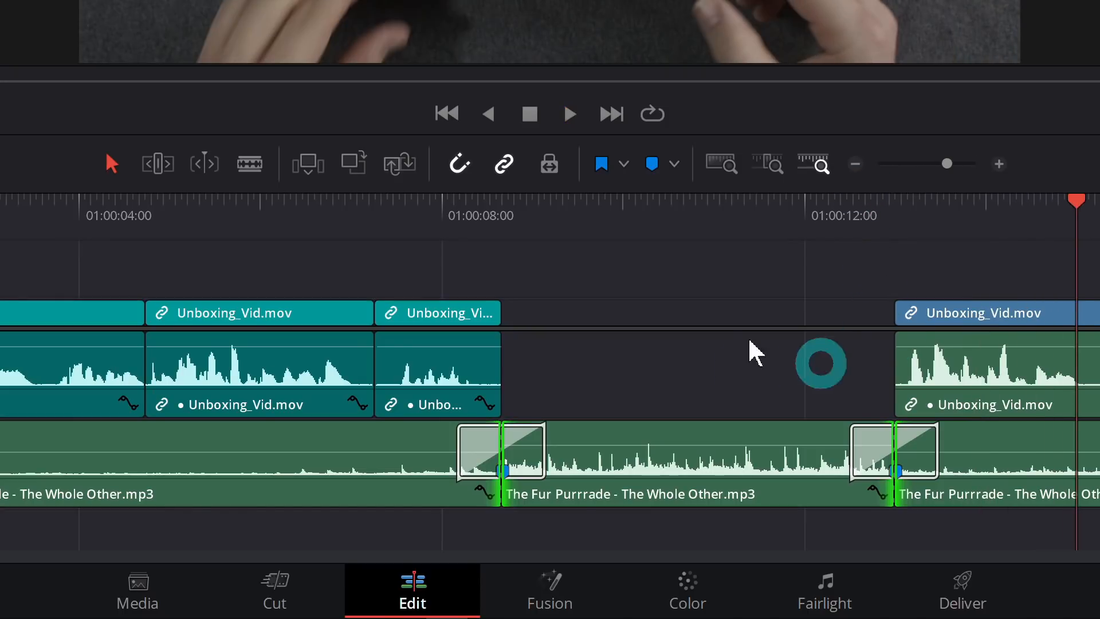
Move the opening clips about 1.4 seconds later and roll the first crossfaded music cut to their new end.
drag(573, 266, 46, 353)
drag(314, 304, 440, 307)
click(669, 280)
drag(503, 439, 629, 440)
click(801, 339)
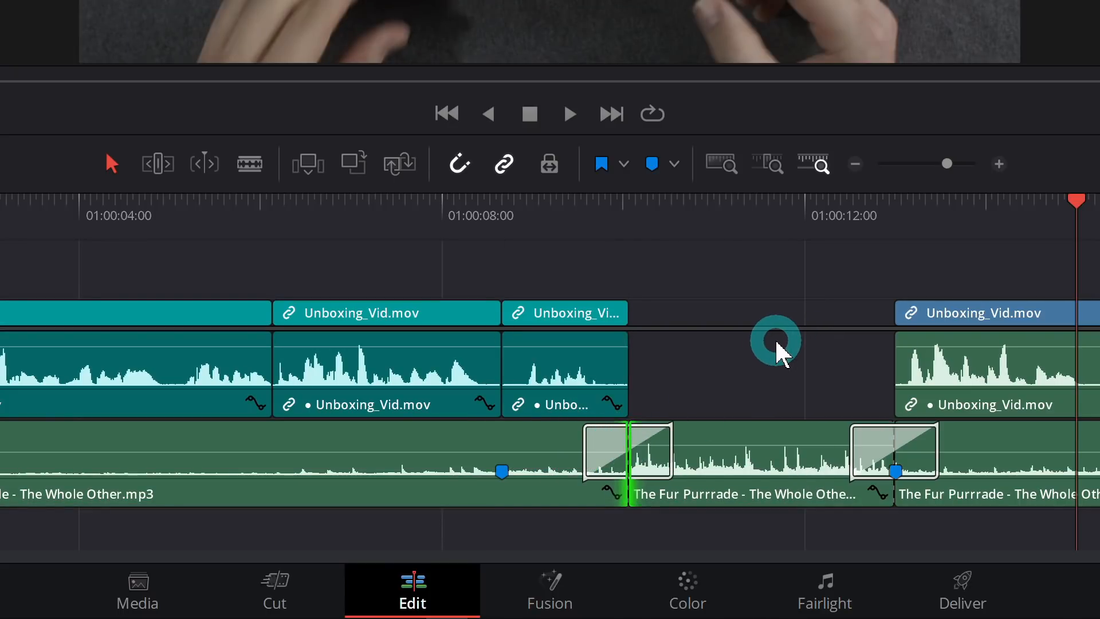
Zoom out to the whole timeline, switch to the Color page and hide its mini timeline.
click(856, 165)
click(855, 164)
click(855, 164)
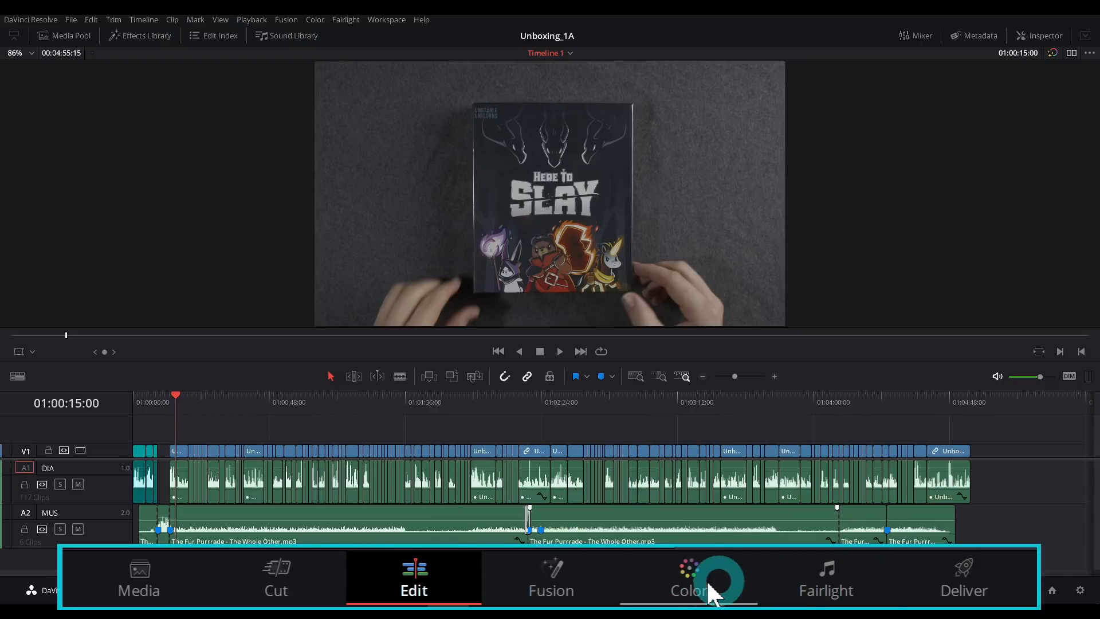
click(619, 588)
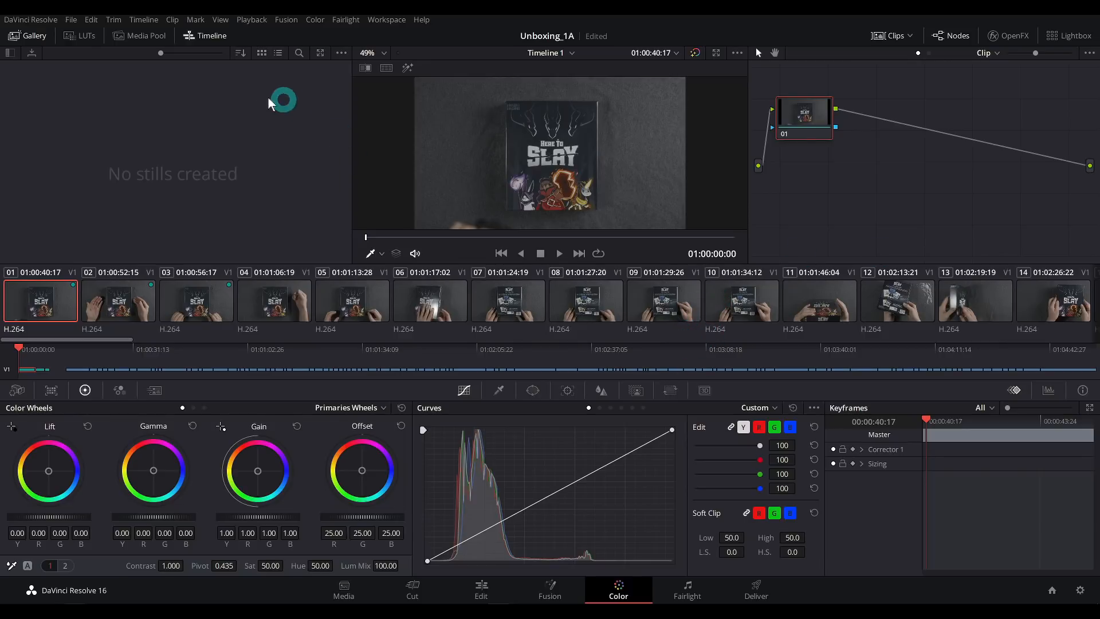
click(196, 38)
Examine the ungraded footage of clips 05, 15, 17 and 21 on the Color page.
click(367, 339)
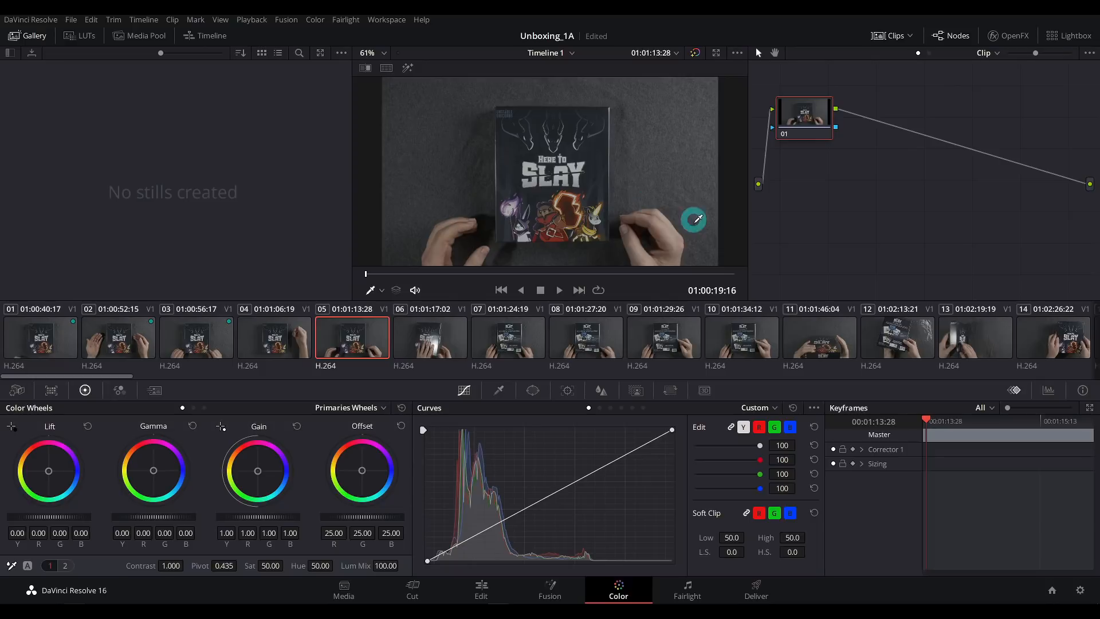
scroll(558, 324, down, 5)
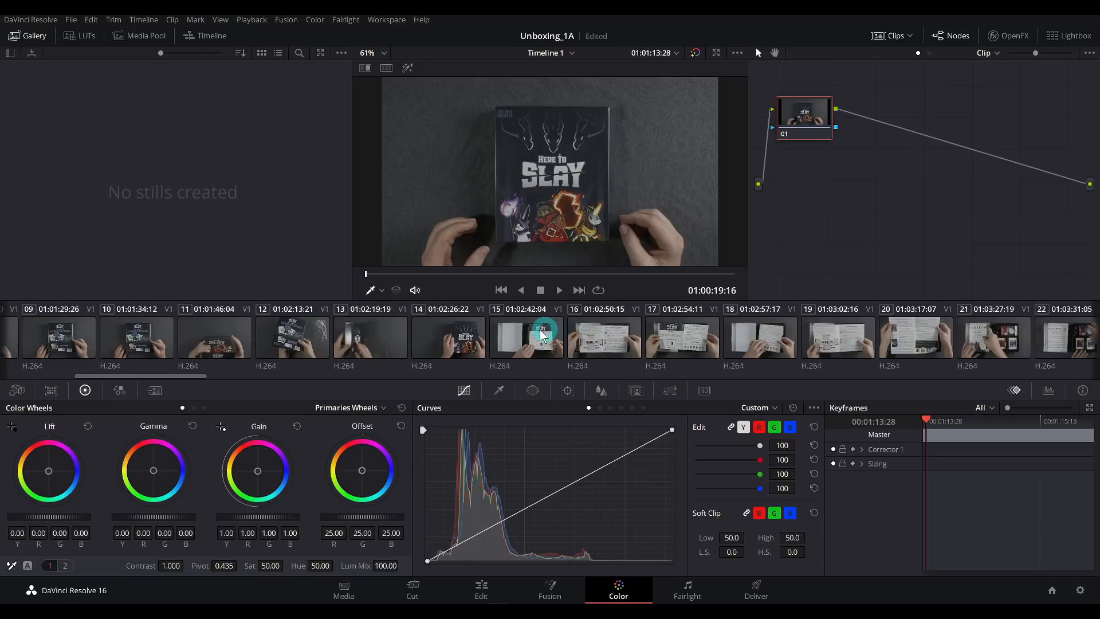
click(545, 352)
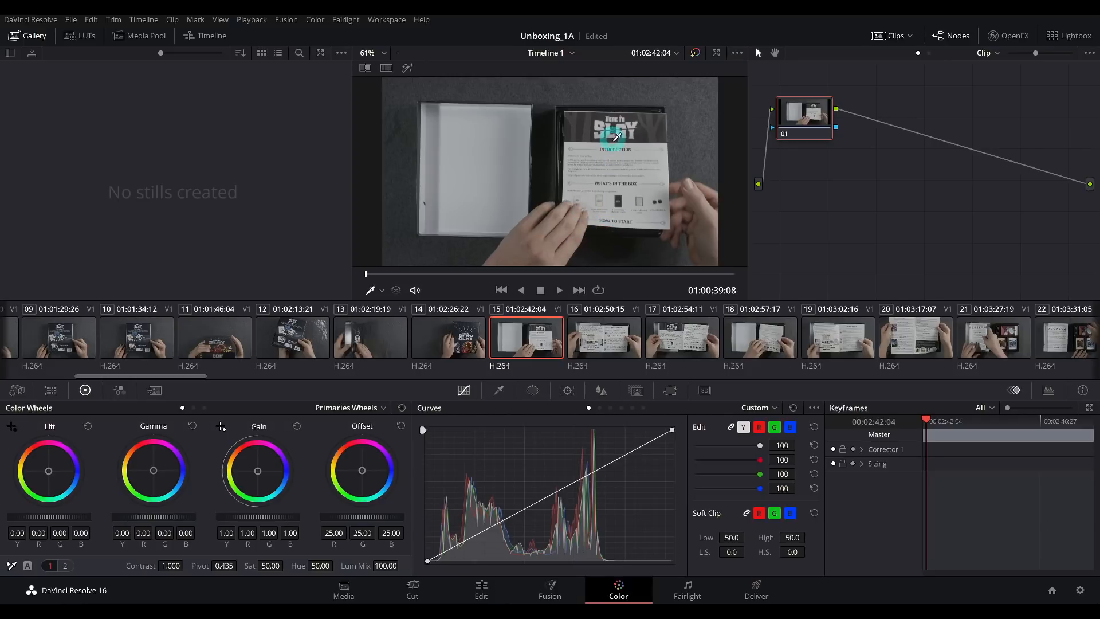
click(649, 309)
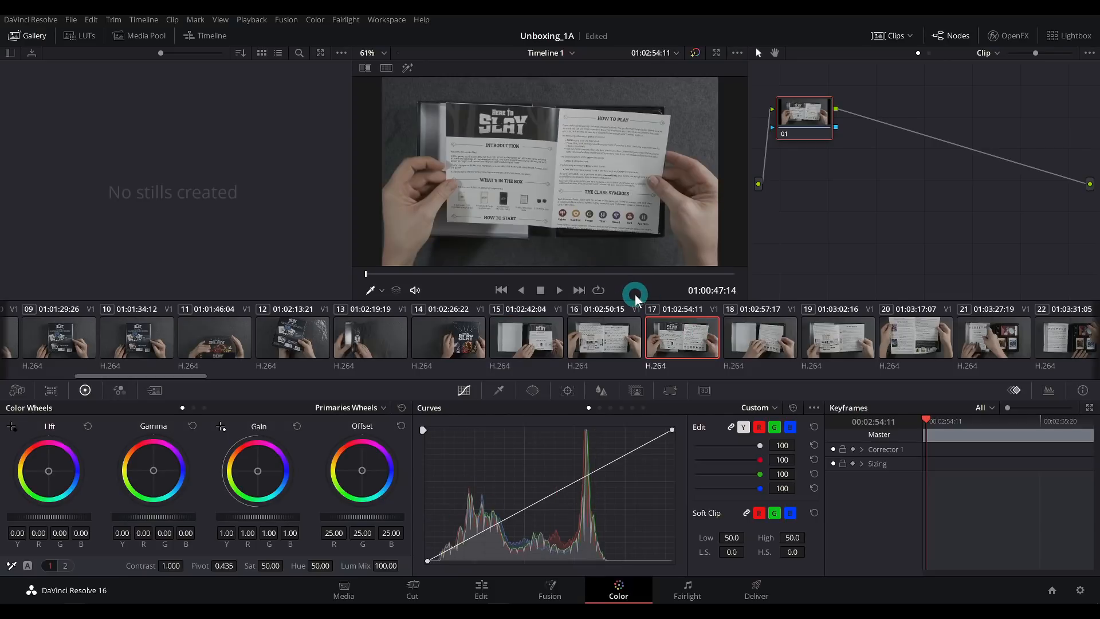
click(994, 338)
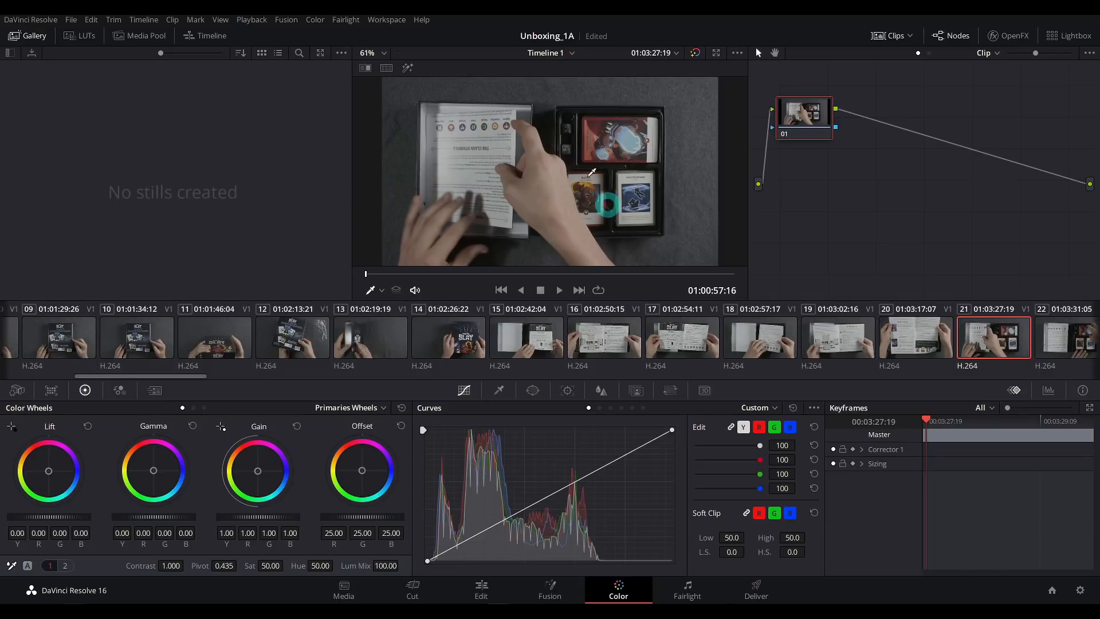
Display the parade scopes and raise clip 21's Gain to 1.33.
click(1048, 395)
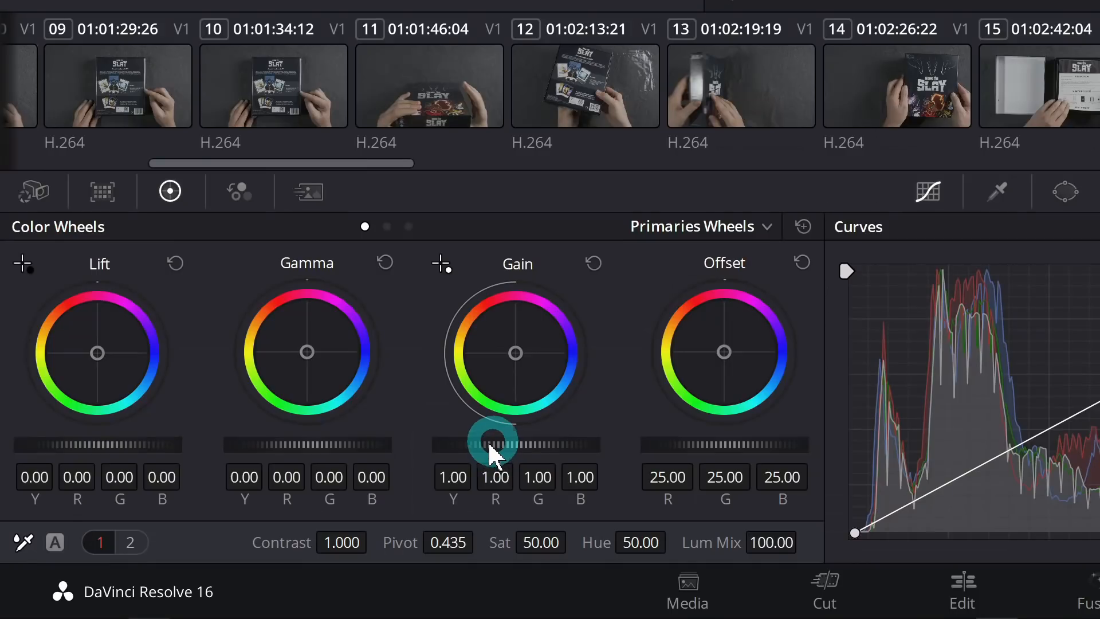
drag(481, 444, 767, 446)
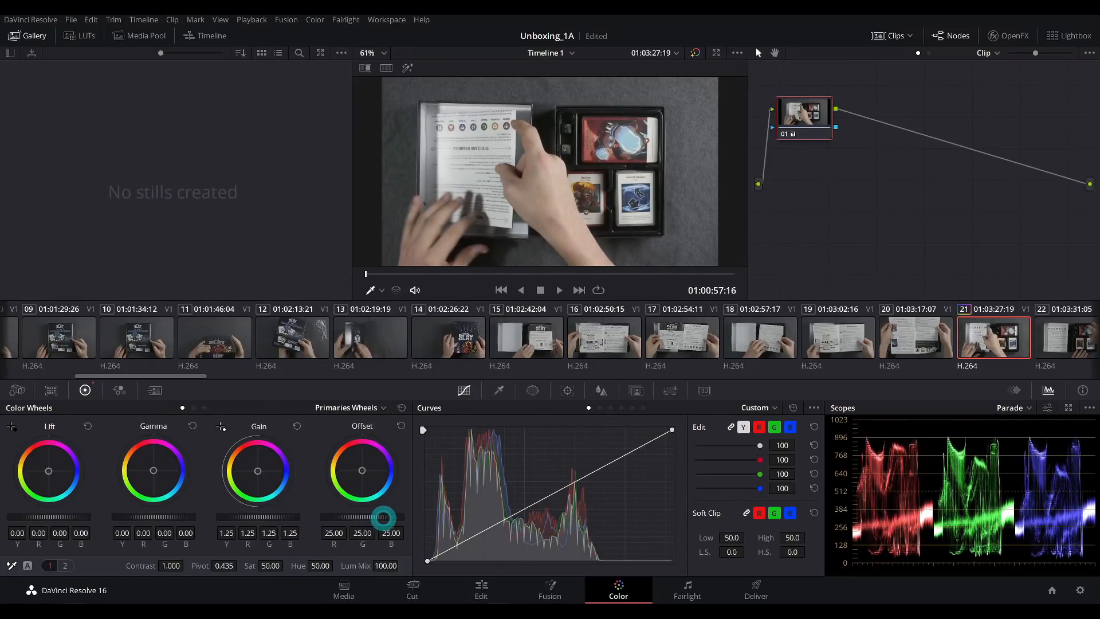
drag(383, 518, 420, 517)
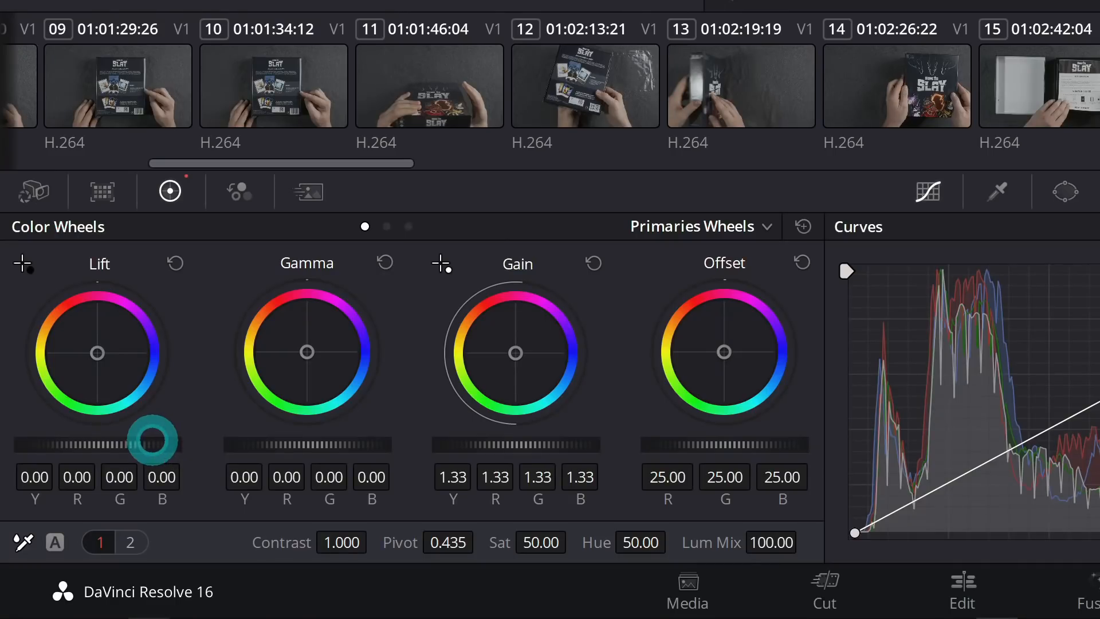
Set clip 21's Lift to -0.01, saturation to 73 and Gamma to 0.02.
drag(136, 437, 117, 443)
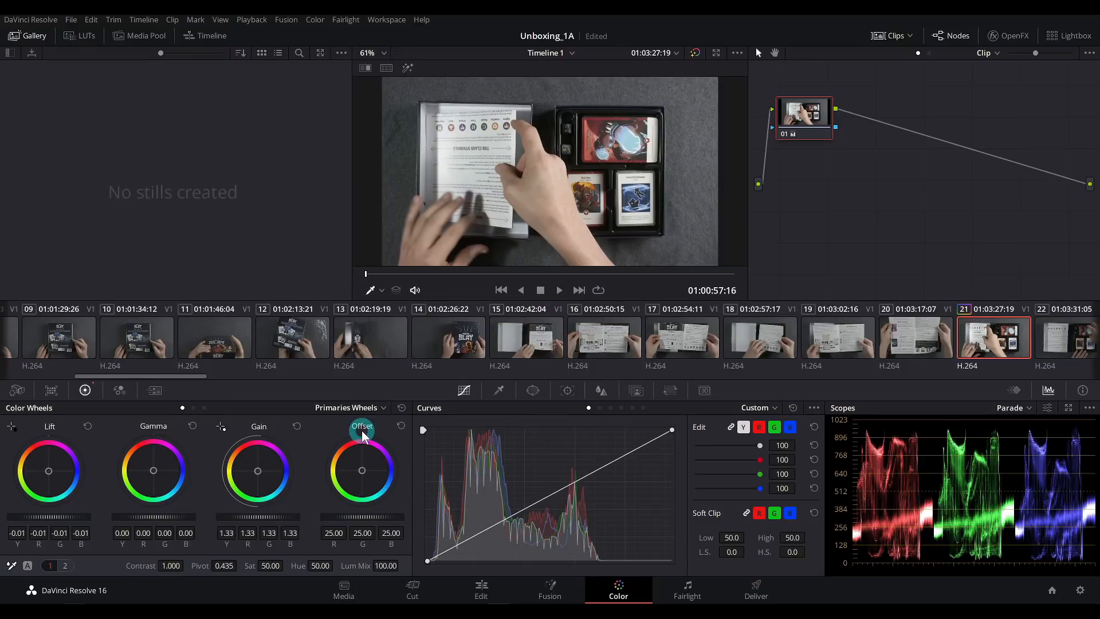
drag(271, 566, 324, 569)
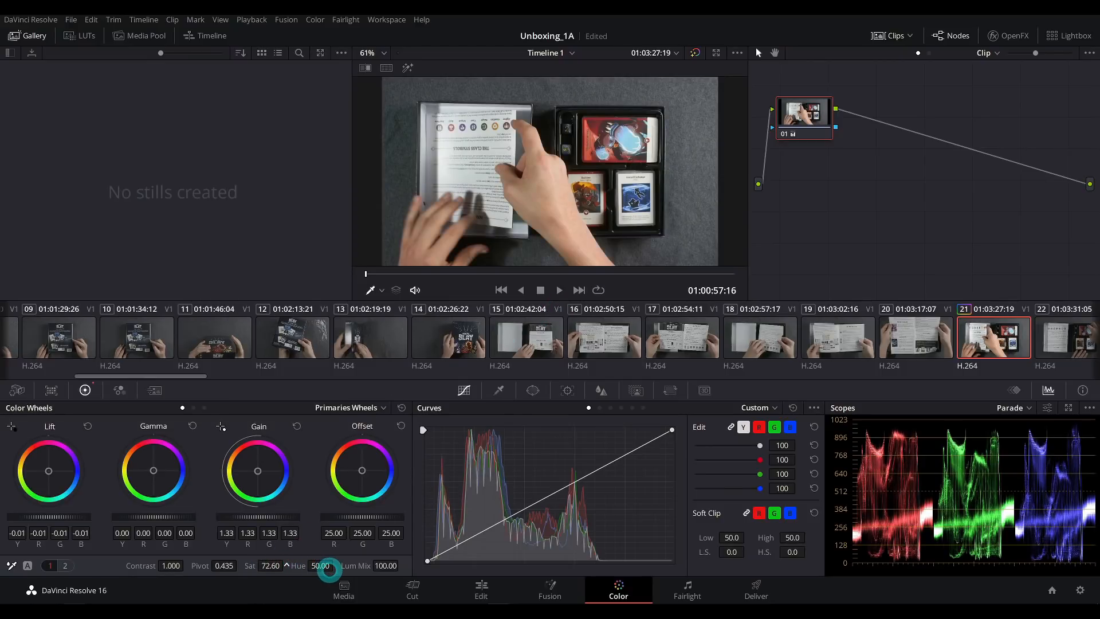
drag(157, 517, 192, 523)
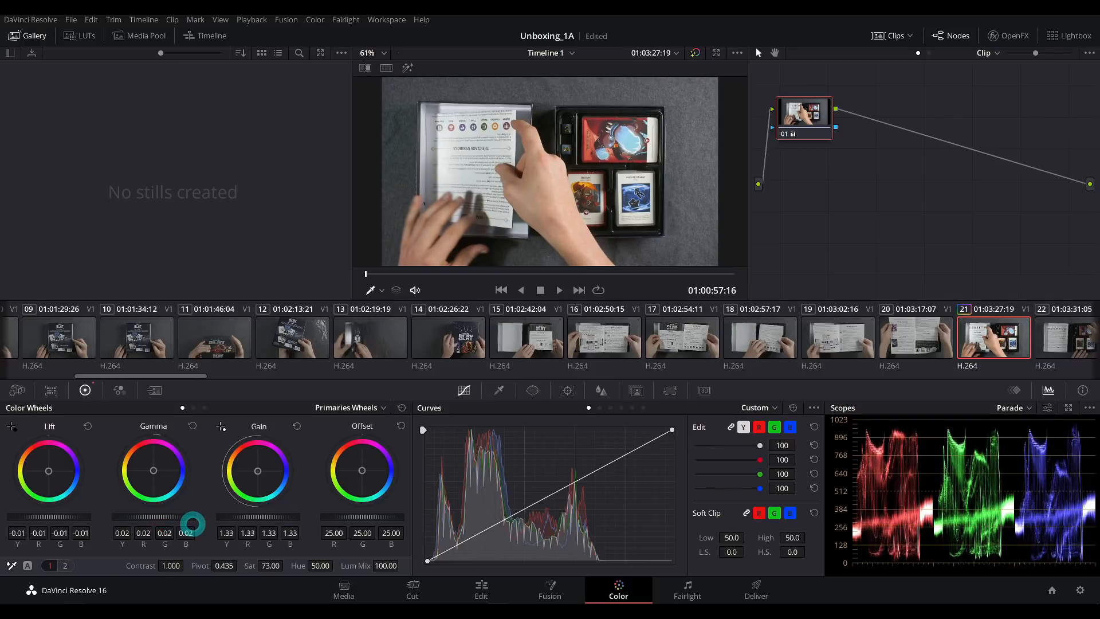
Move further into clip 21 and add one highlight point and one shadow point to its custom curve.
drag(478, 274, 612, 287)
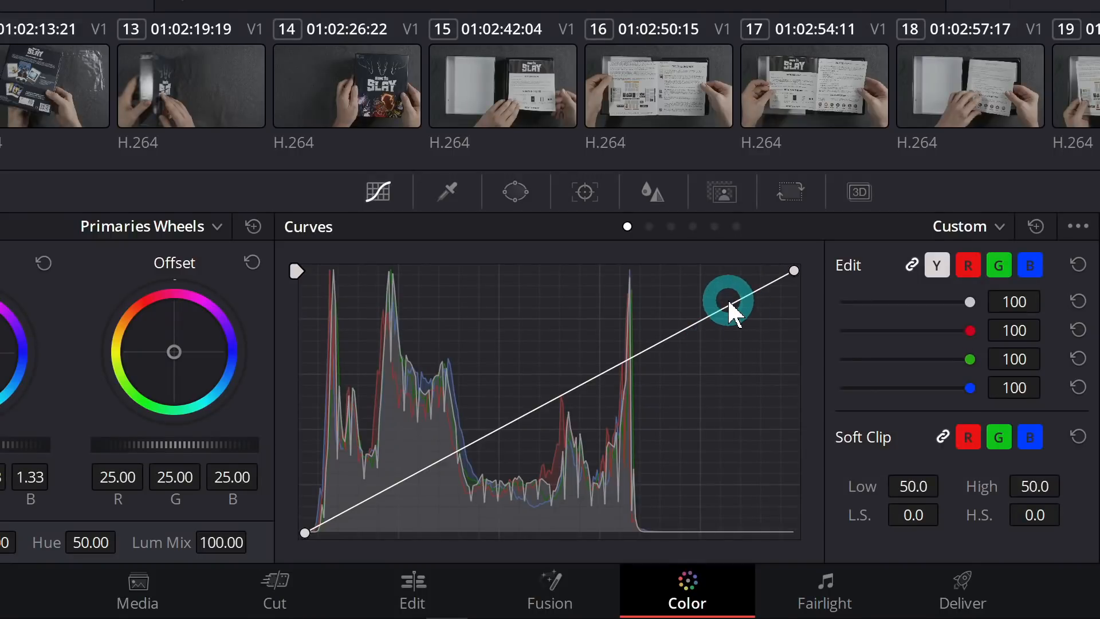
click(727, 298)
click(350, 508)
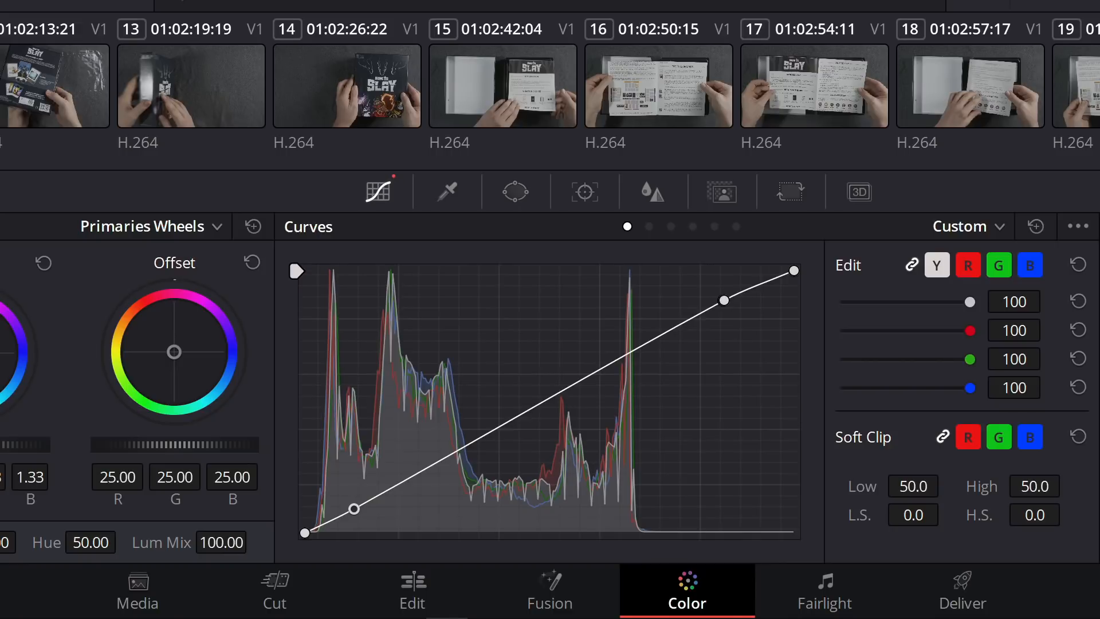
Compare clip 21 with its grade bypassed and enabled.
click(841, 78)
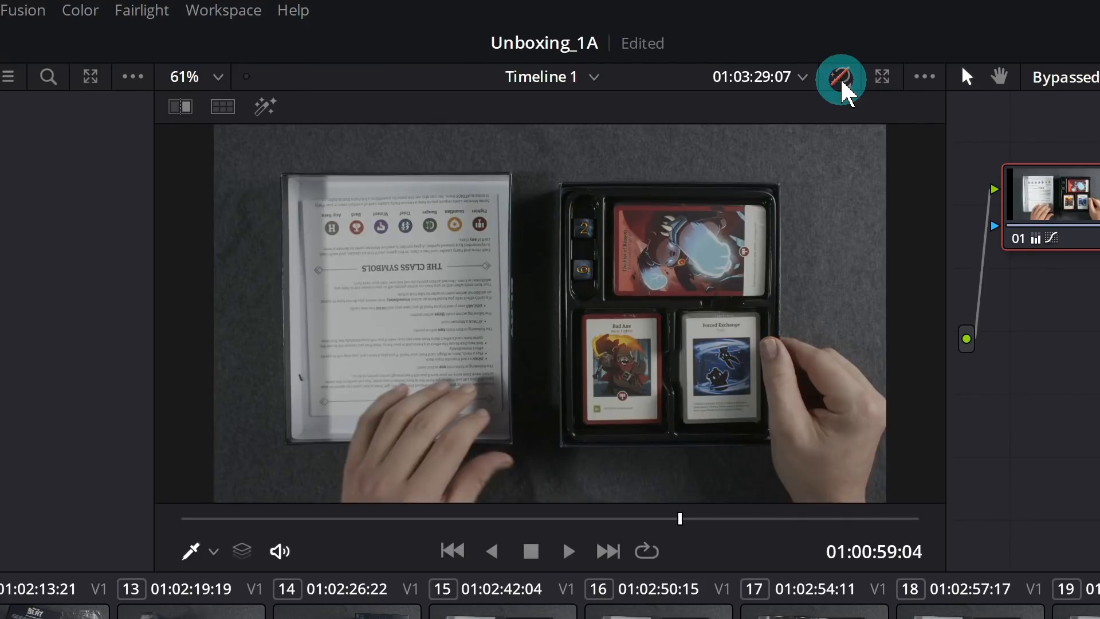
click(842, 80)
drag(709, 530, 665, 548)
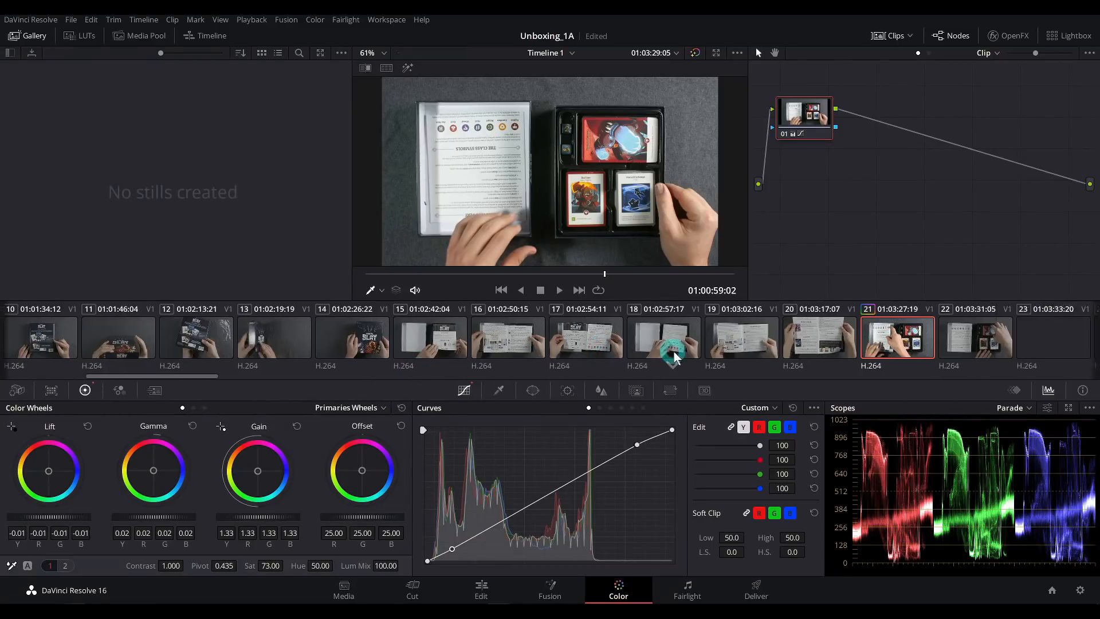
Select all the clips and apply clip 21's grade to them.
scroll(674, 356, right, 5)
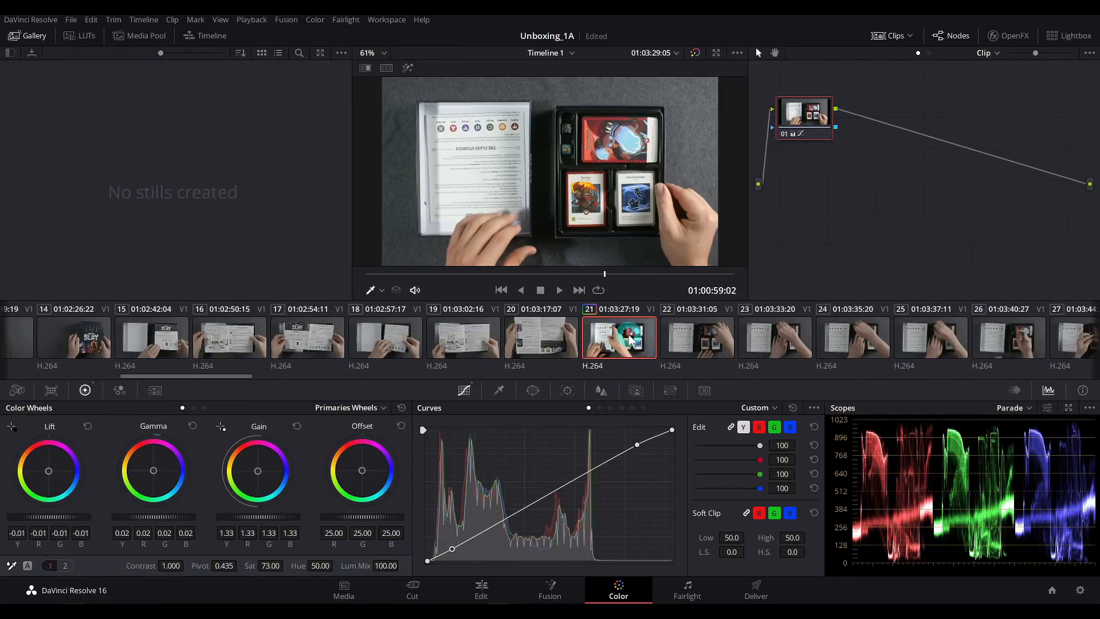
click(635, 342)
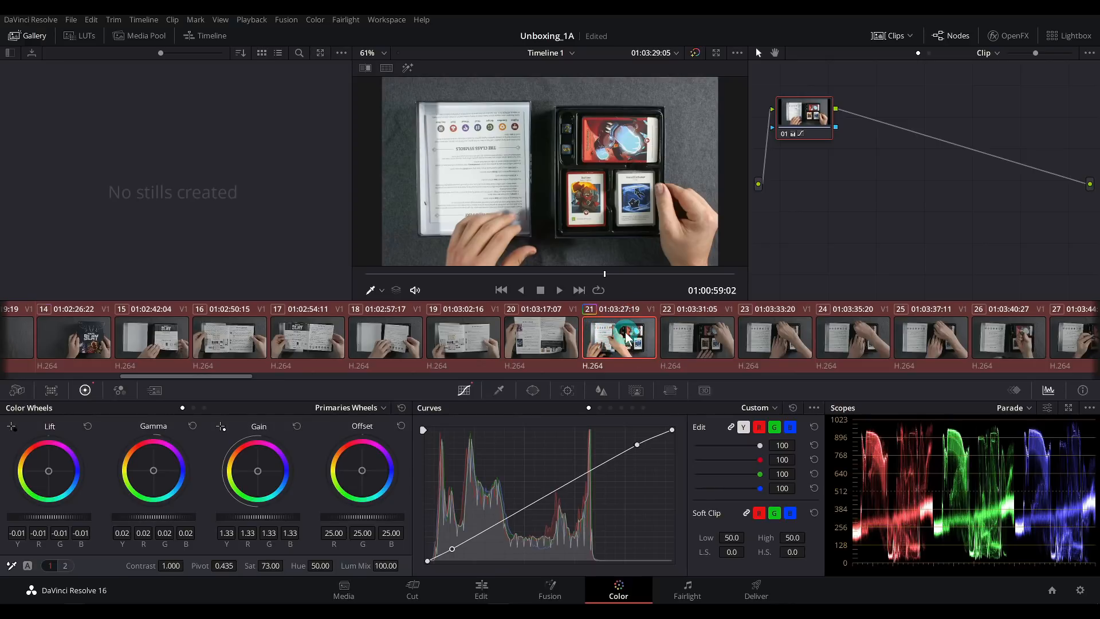
scroll(404, 349, up, 3)
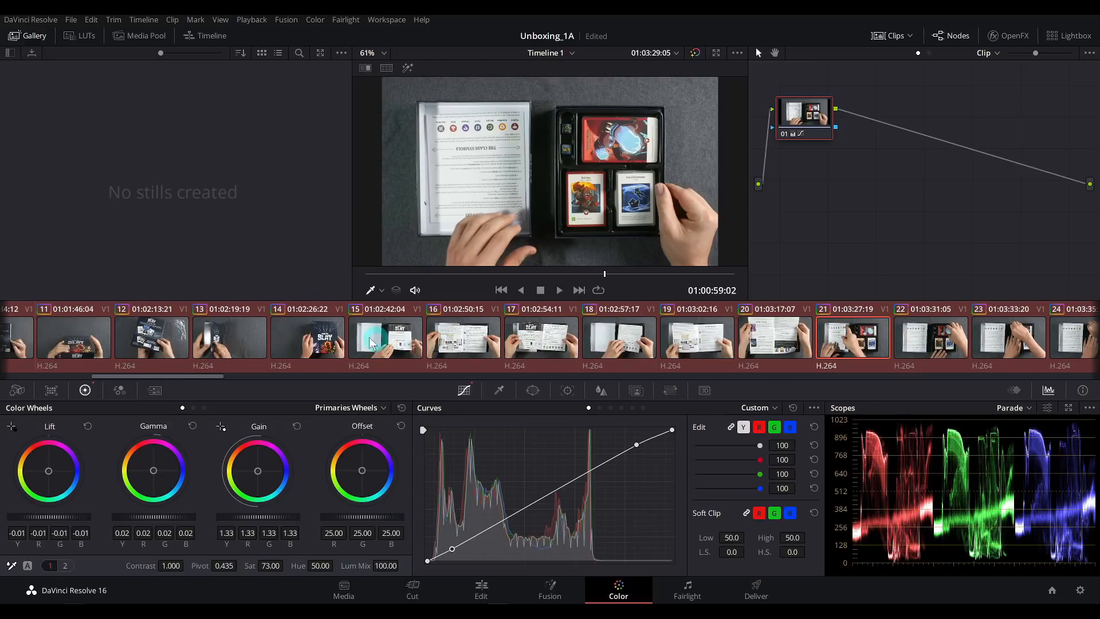
Check how the shared grade looks on clips from the beginning, middle and end of the timeline.
click(294, 339)
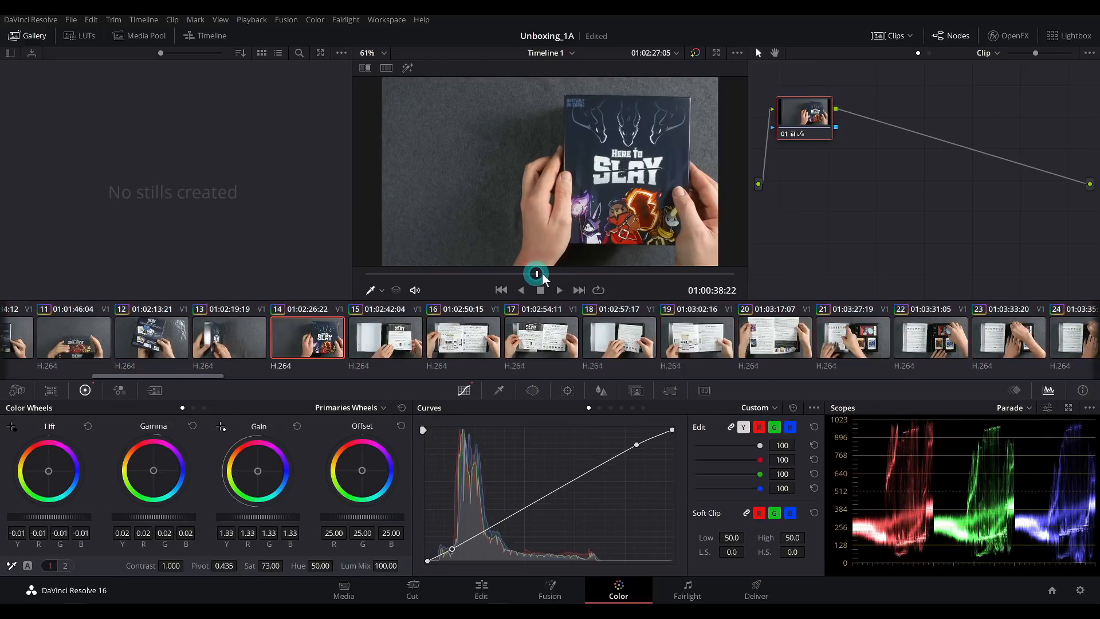
click(234, 337)
click(152, 338)
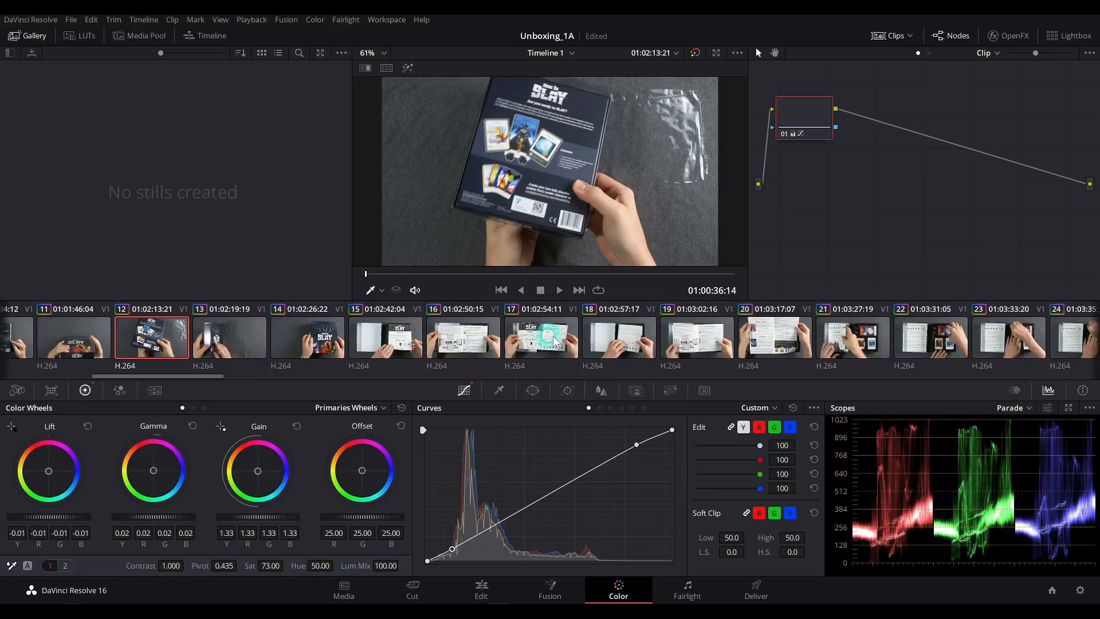
scroll(172, 348, up, 3)
click(174, 349)
drag(171, 376, 998, 377)
click(777, 347)
click(851, 341)
click(947, 336)
click(854, 352)
click(955, 340)
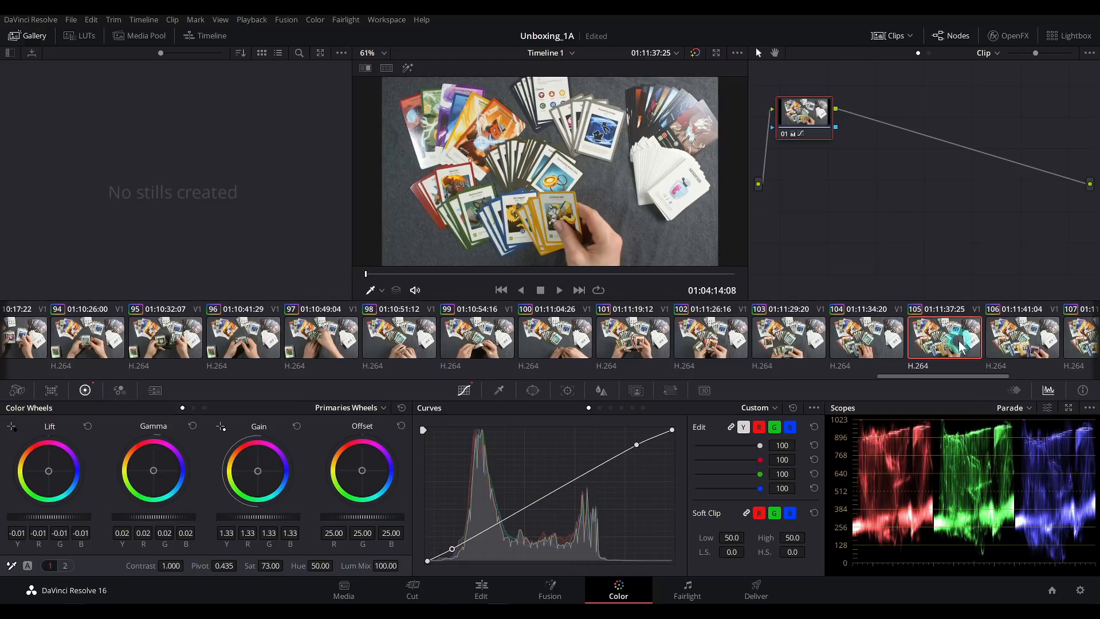
click(1051, 327)
drag(955, 376, 26, 377)
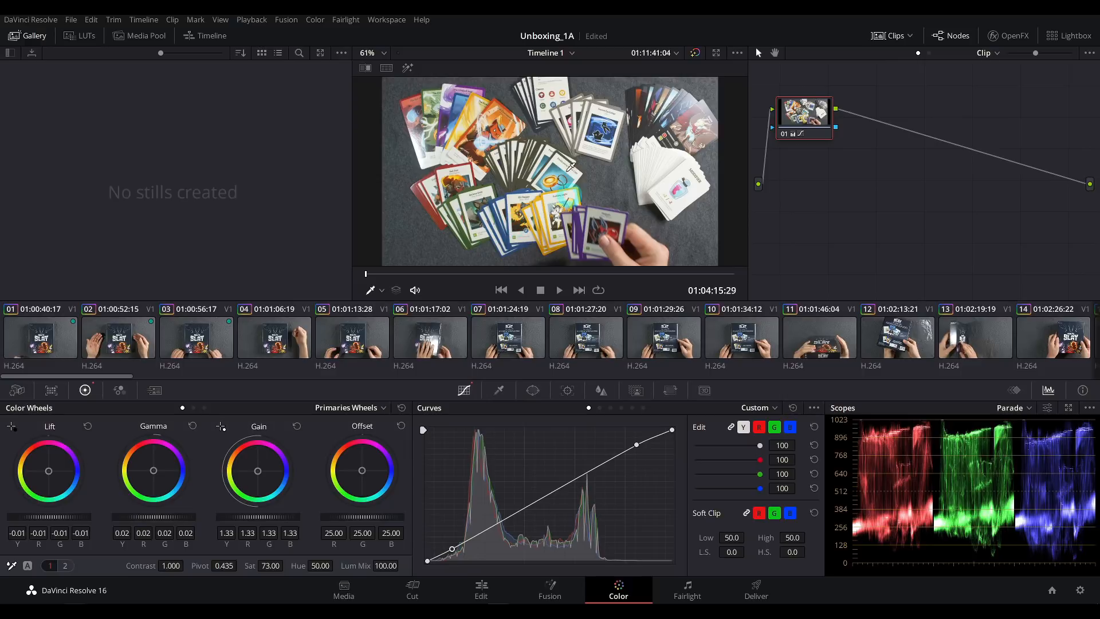
Add a second node in series after node 01 on clip 03.
click(715, 245)
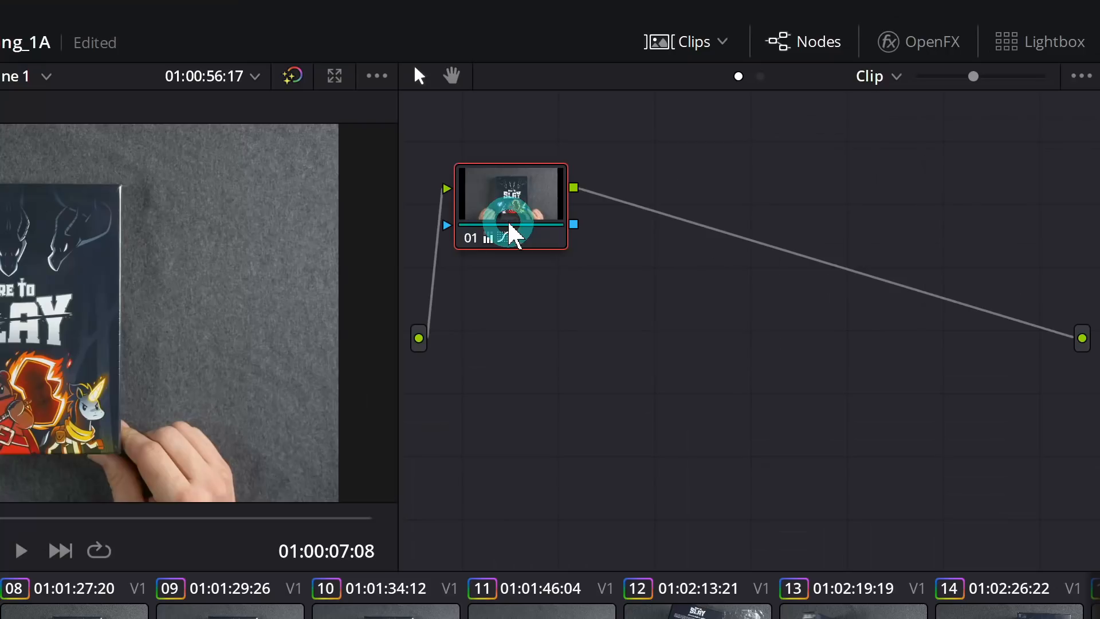
right_click(520, 218)
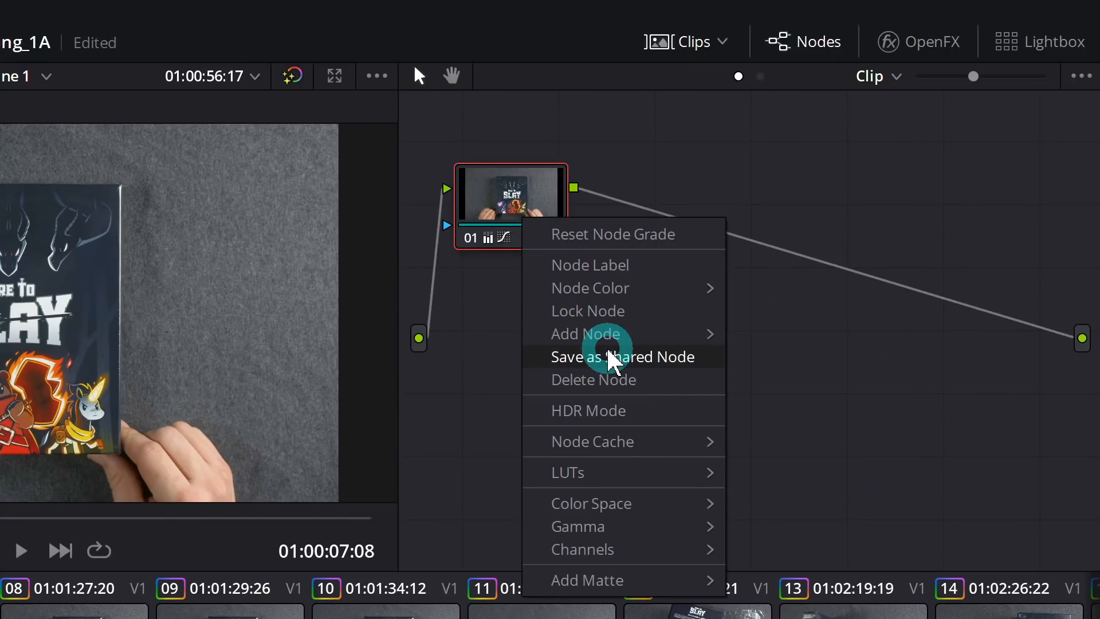
mouse_move(609, 335)
click(828, 342)
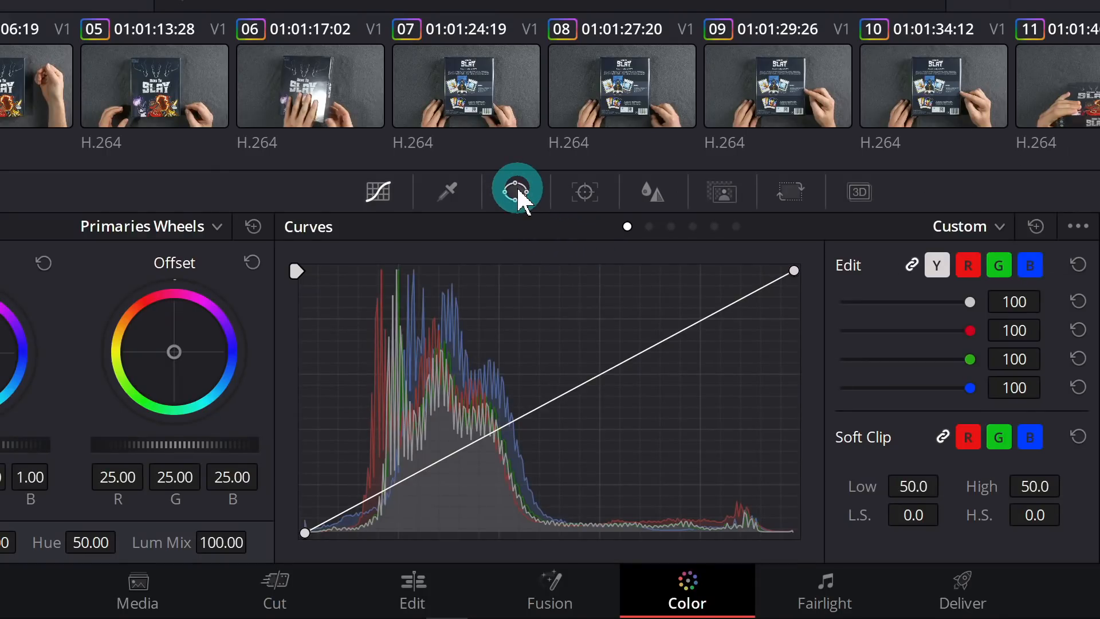
Add a circular power window around the game box on node 02, with aspect 60.38 and softness 15.92.
click(517, 191)
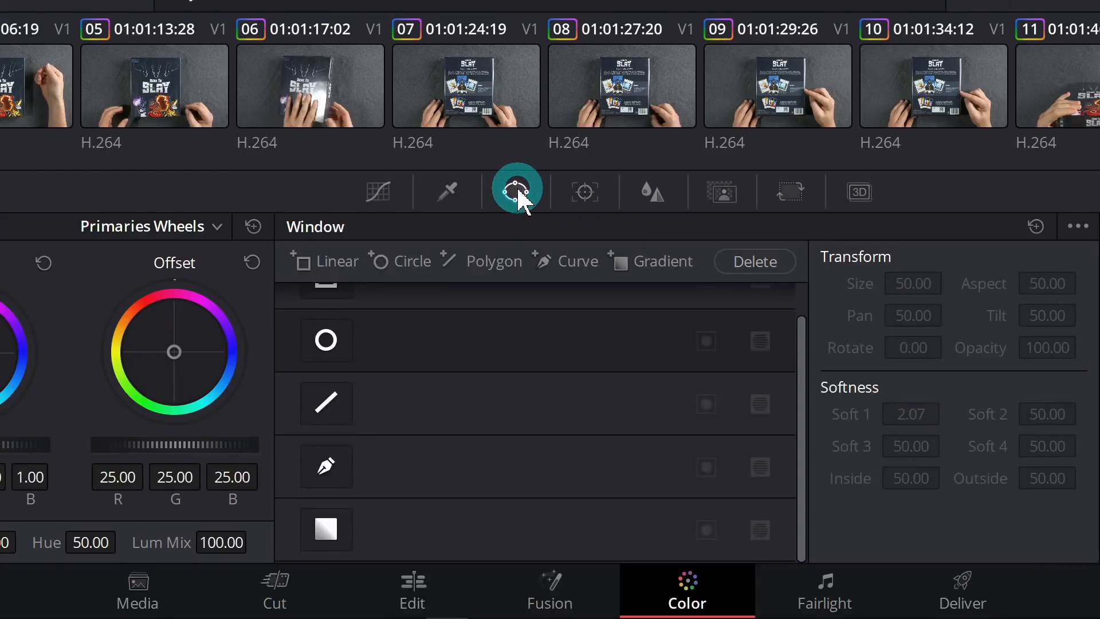
click(325, 342)
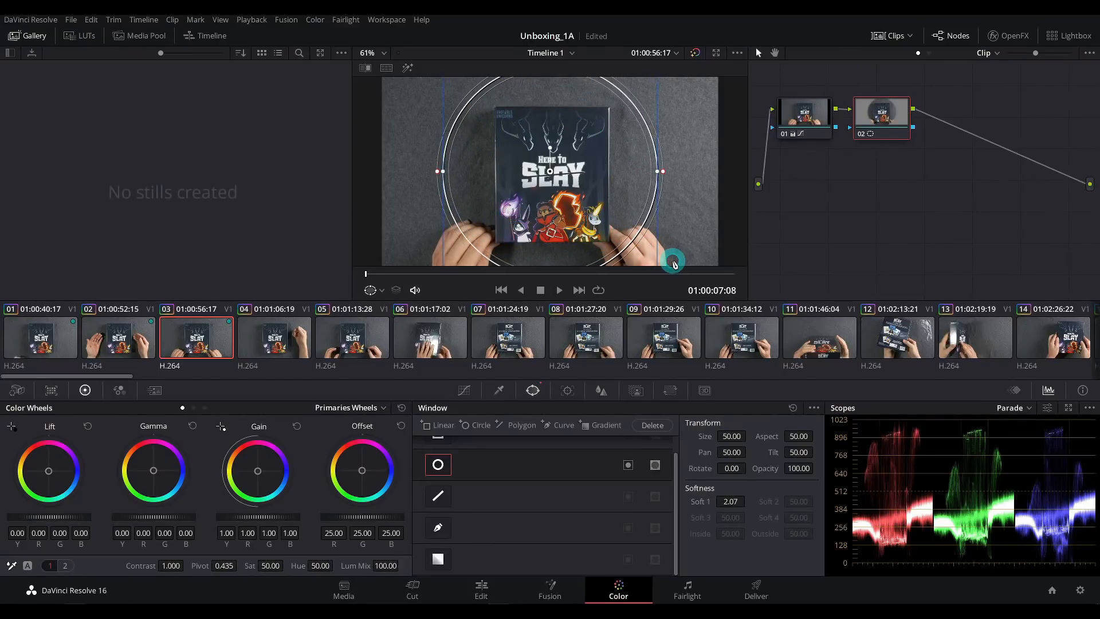
drag(673, 262, 690, 276)
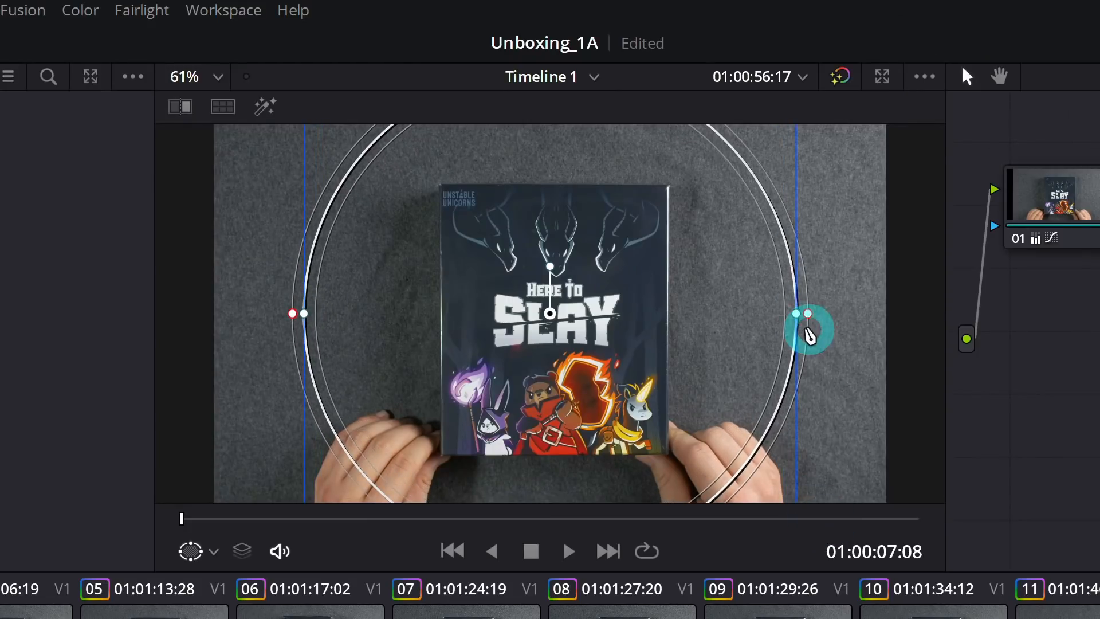
drag(813, 324, 875, 317)
Invert the circular window and lower node 02's Gamma to -0.08 to darken the frame edges.
click(971, 335)
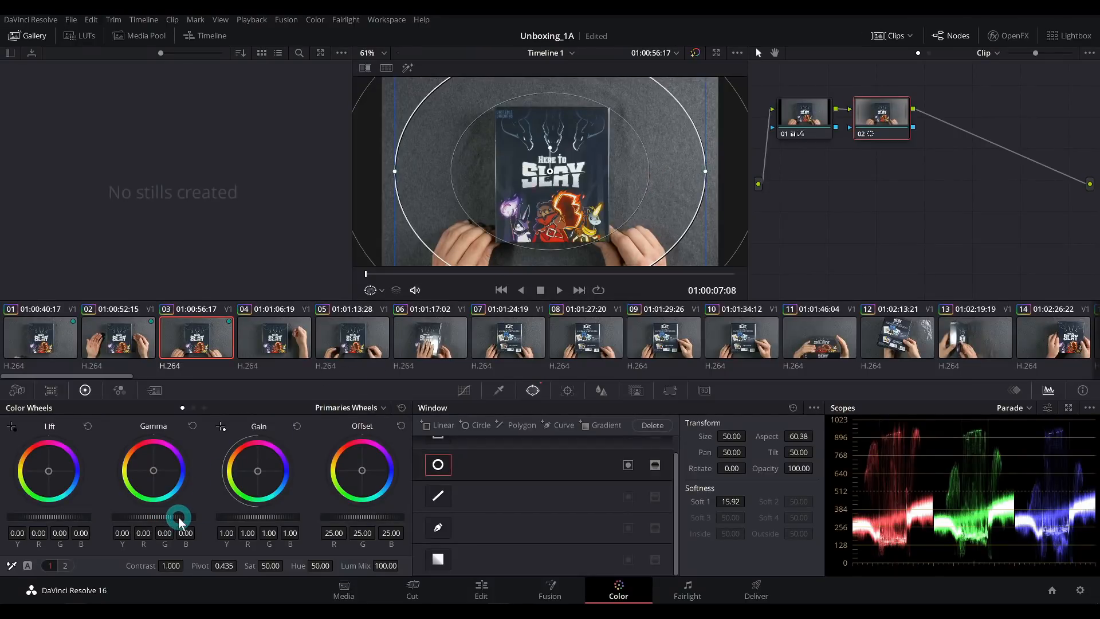
drag(179, 519, 73, 516)
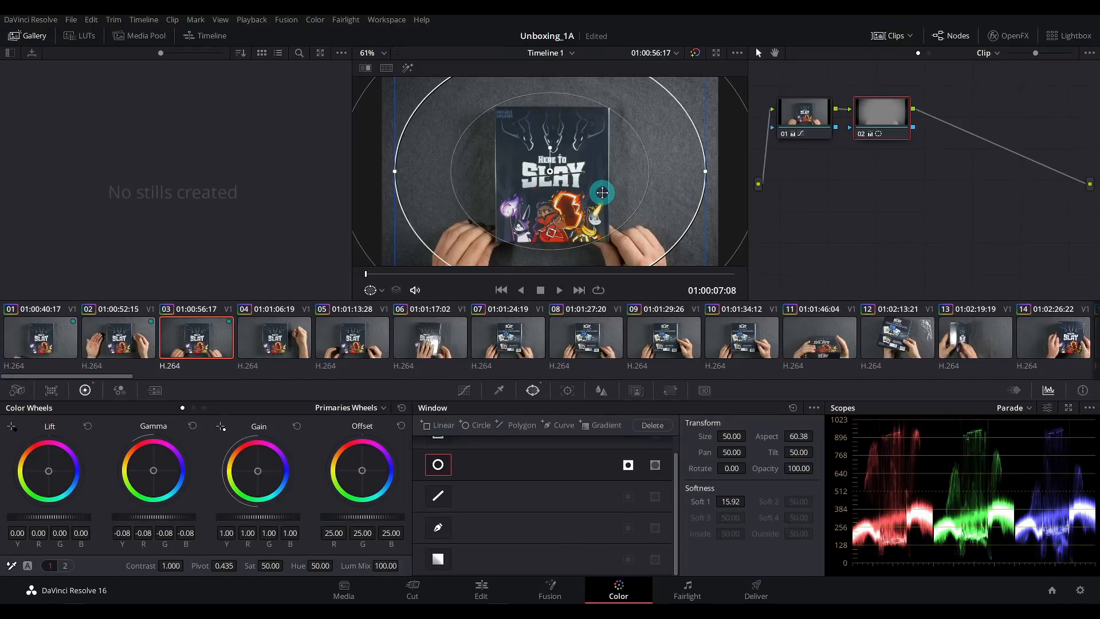
click(464, 390)
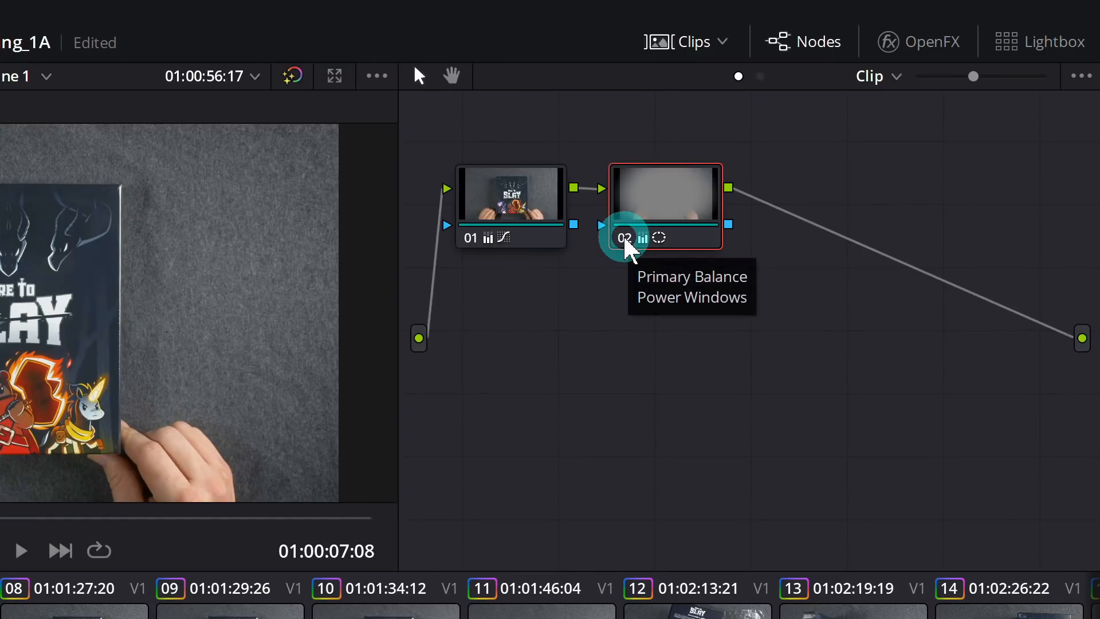
Toggle node 02 off and on to compare clip 03 with and without the vignette.
click(626, 241)
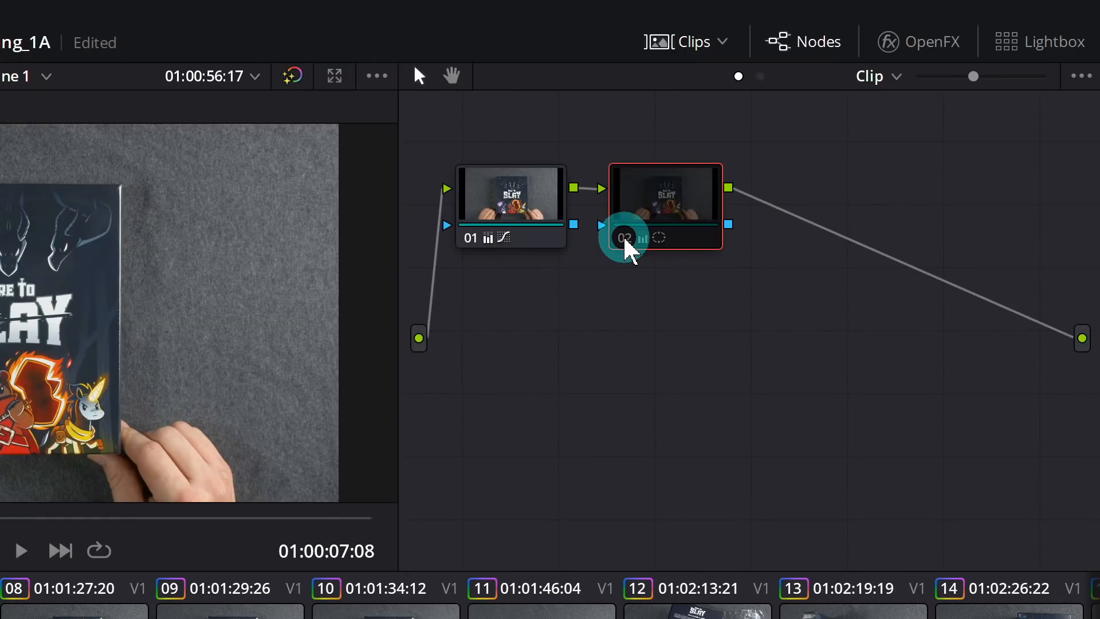
click(624, 240)
click(625, 239)
click(625, 239)
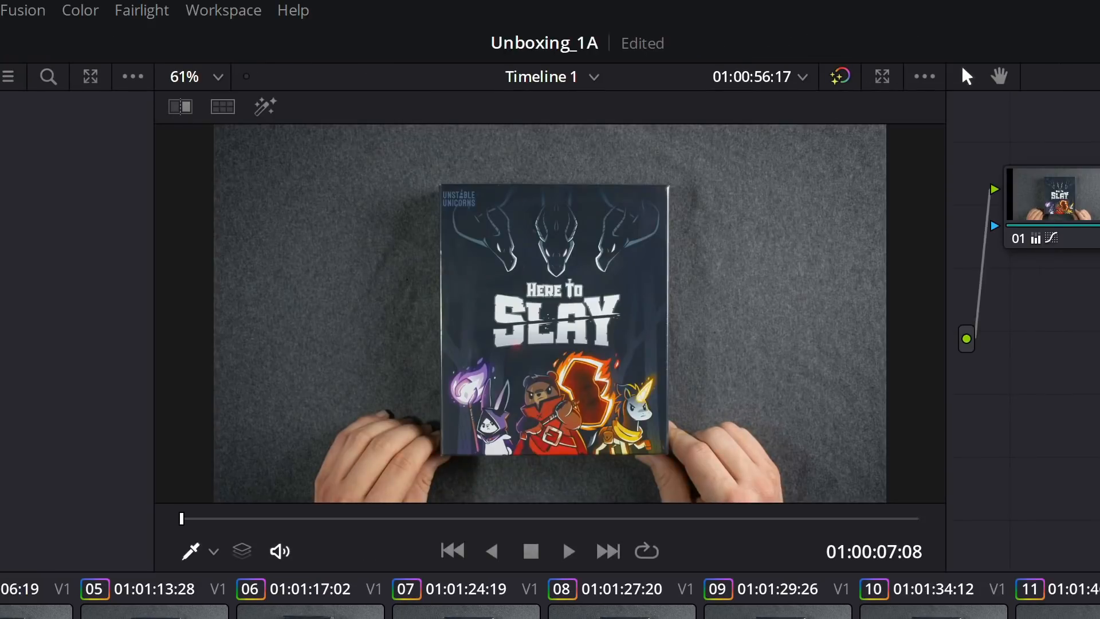
key(ctrl+d)
key(ctrl+d)
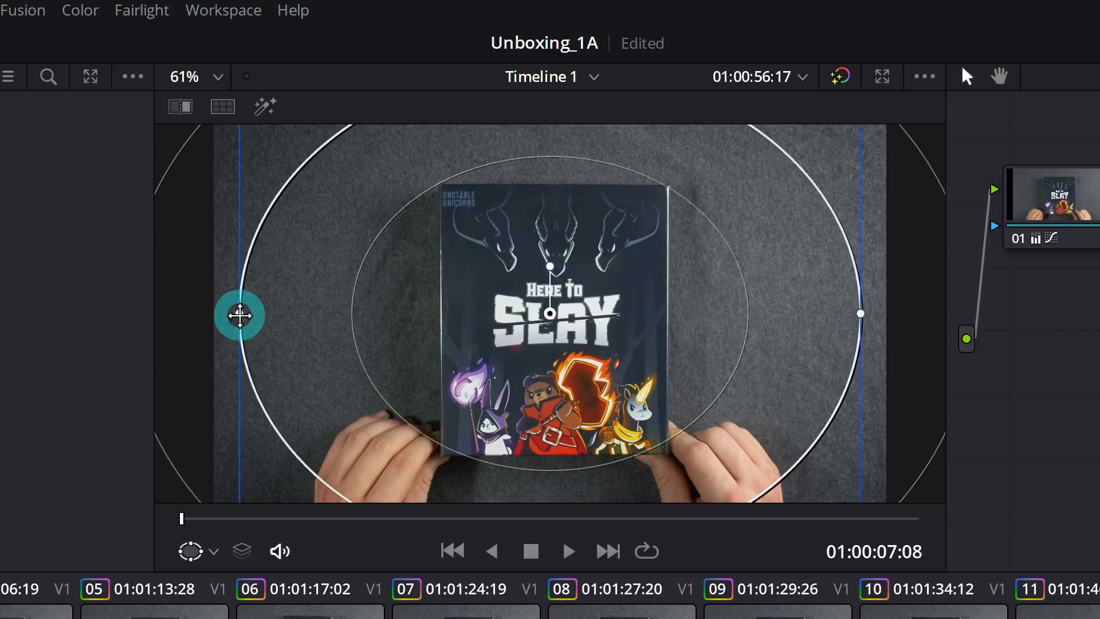
Reshape the vignette window into a wide oval reaching nearly the full frame width, with a broad soft edge.
drag(241, 314, 307, 314)
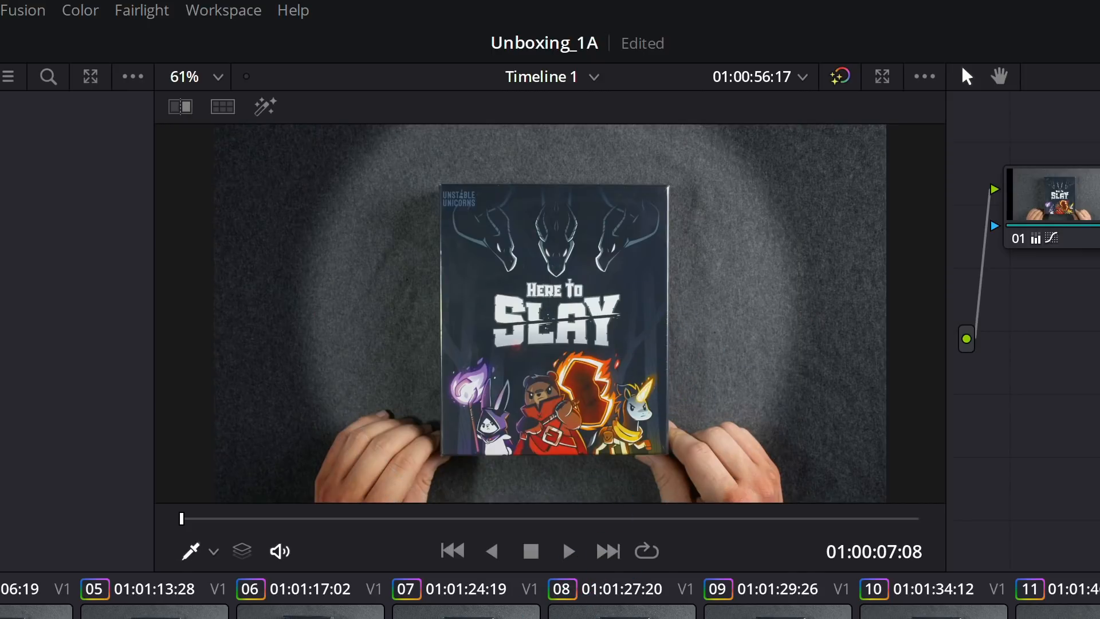
drag(280, 313, 221, 314)
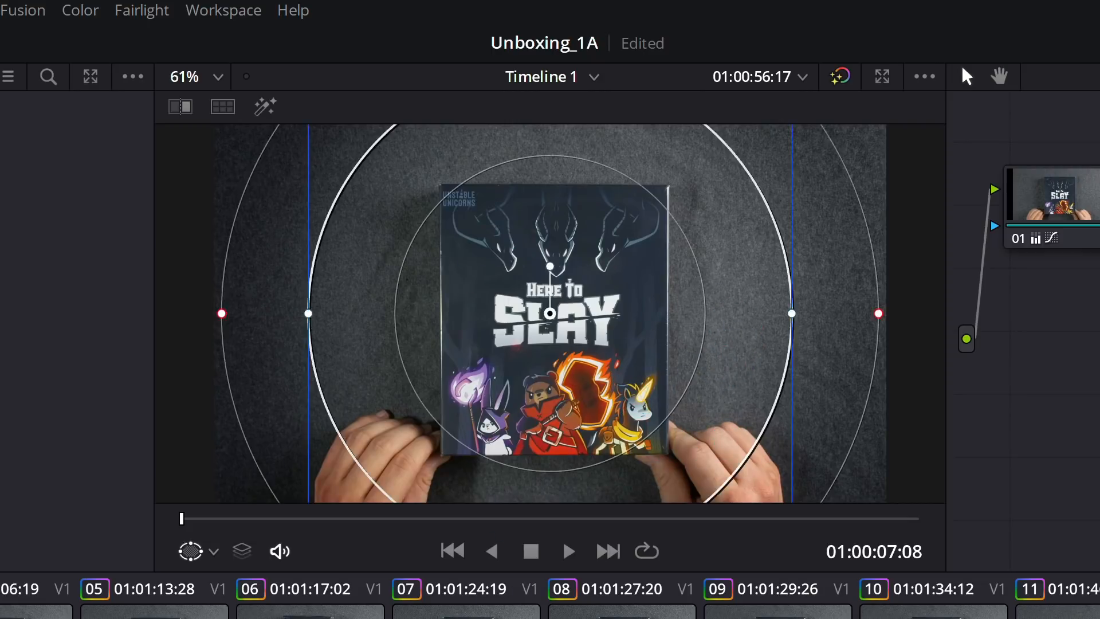
scroll(516, 346, down, 3)
scroll(514, 346, down, 1)
drag(374, 313, 333, 313)
drag(259, 313, 244, 314)
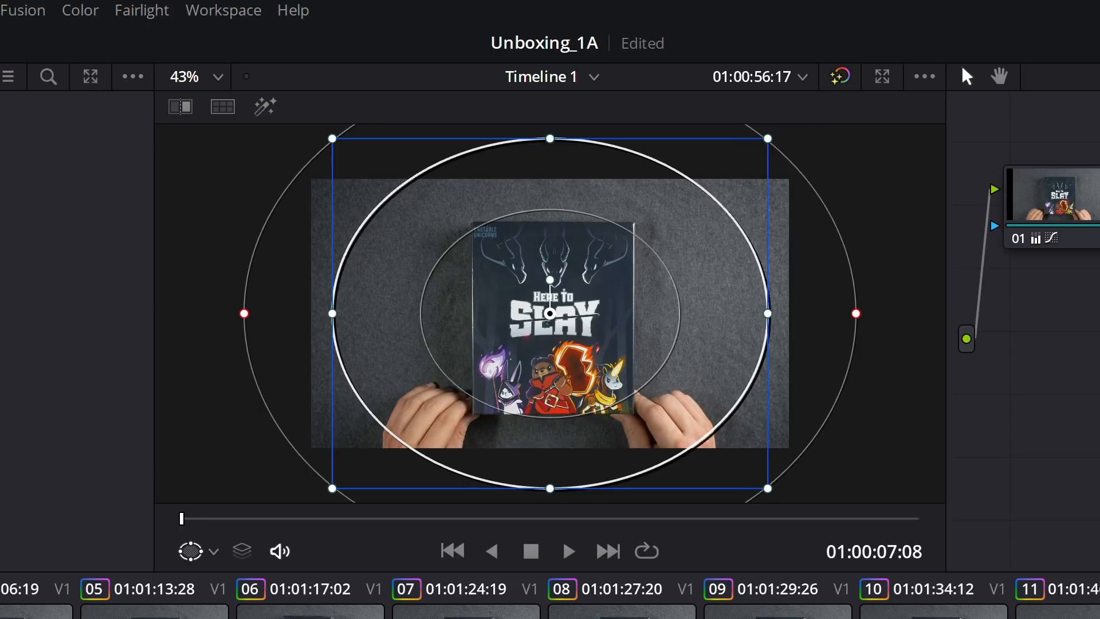
Hide the window outline and compare clip 03 with the reshaped vignette disabled and enabled.
key(shift+grave)
key(ctrl+d)
key(ctrl+d)
key(ctrl+d)
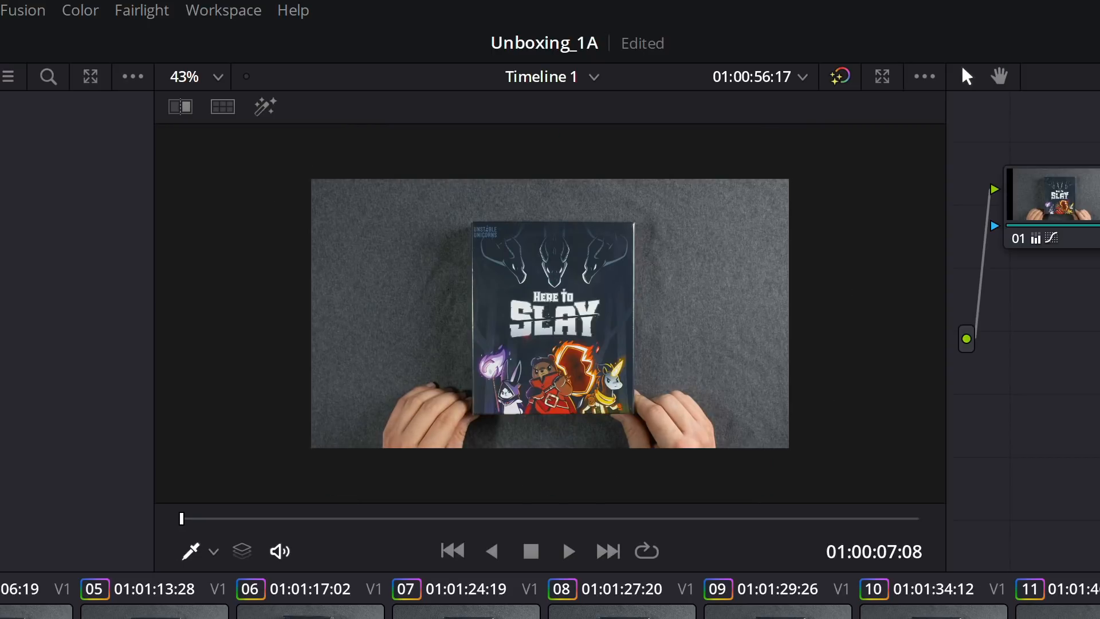
key(ctrl+d)
key(ctrl+d)
Select all clips in the timeline and apply clip 03's grade, including its vignette node, to them.
key(Down)
key(Up)
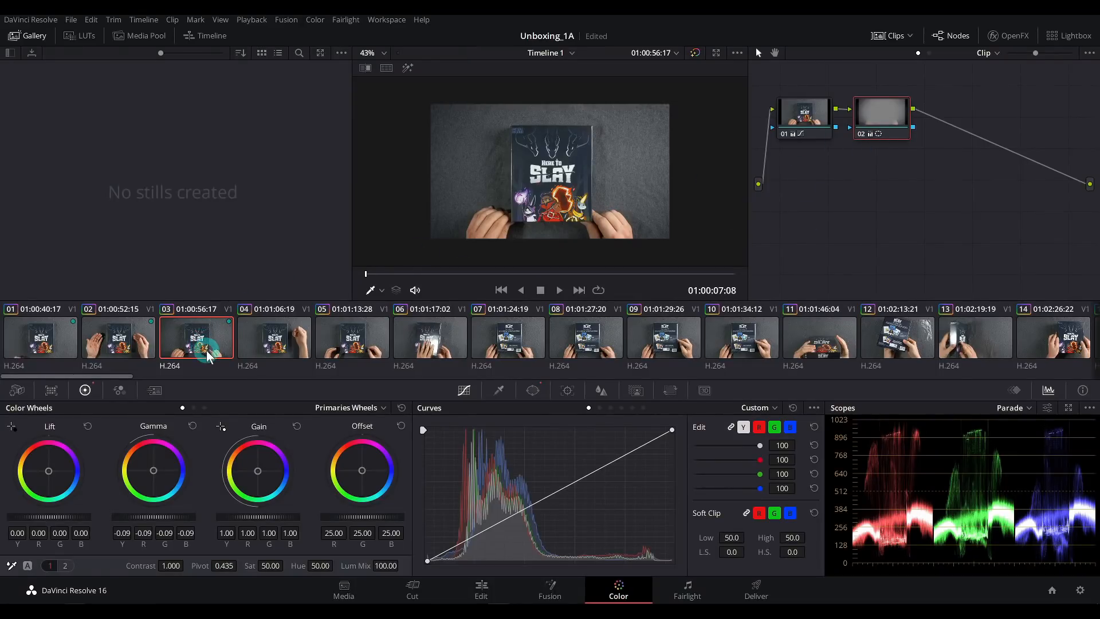
key(ctrl+a)
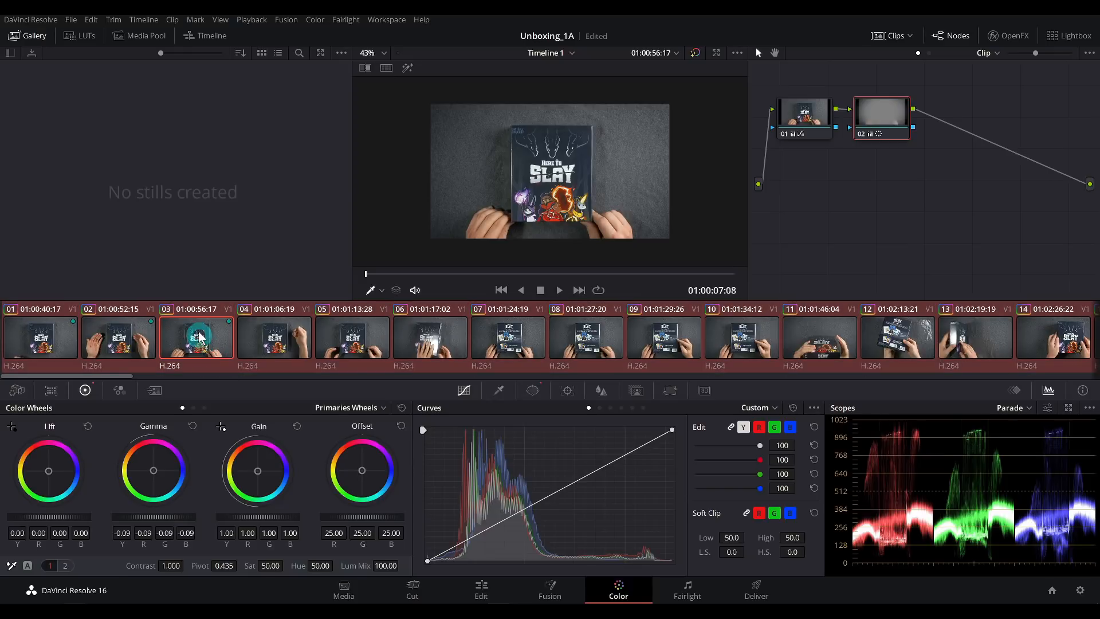
Check the copied grade and vignette on sample clips along the timeline, ending with a closer inspection of clip 45.
click(401, 339)
click(554, 336)
click(745, 333)
click(832, 327)
click(1096, 333)
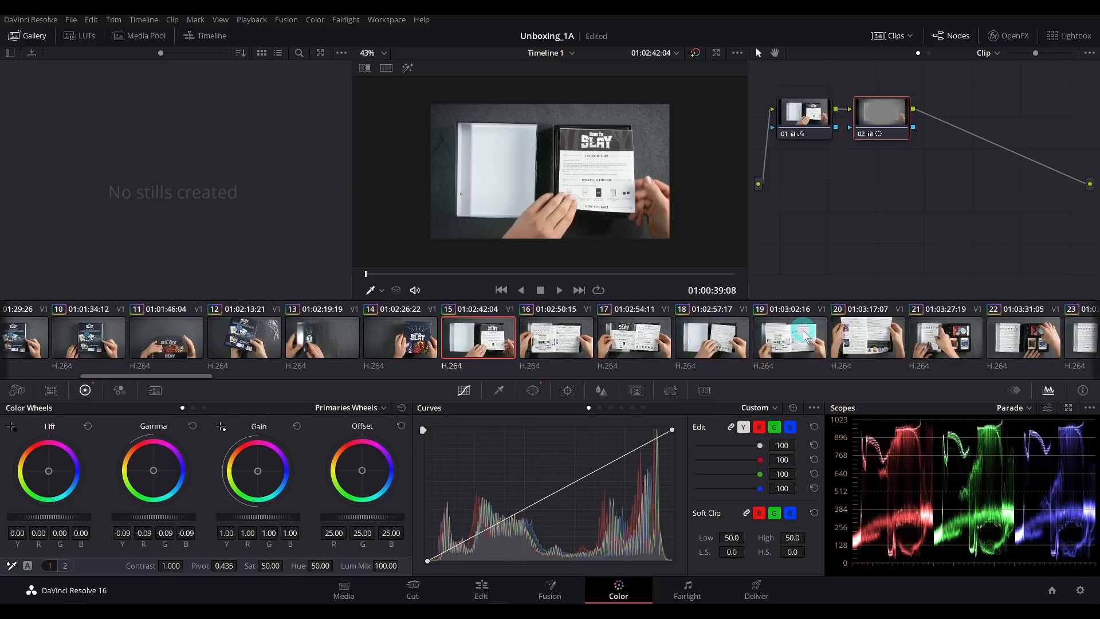
click(932, 336)
click(992, 338)
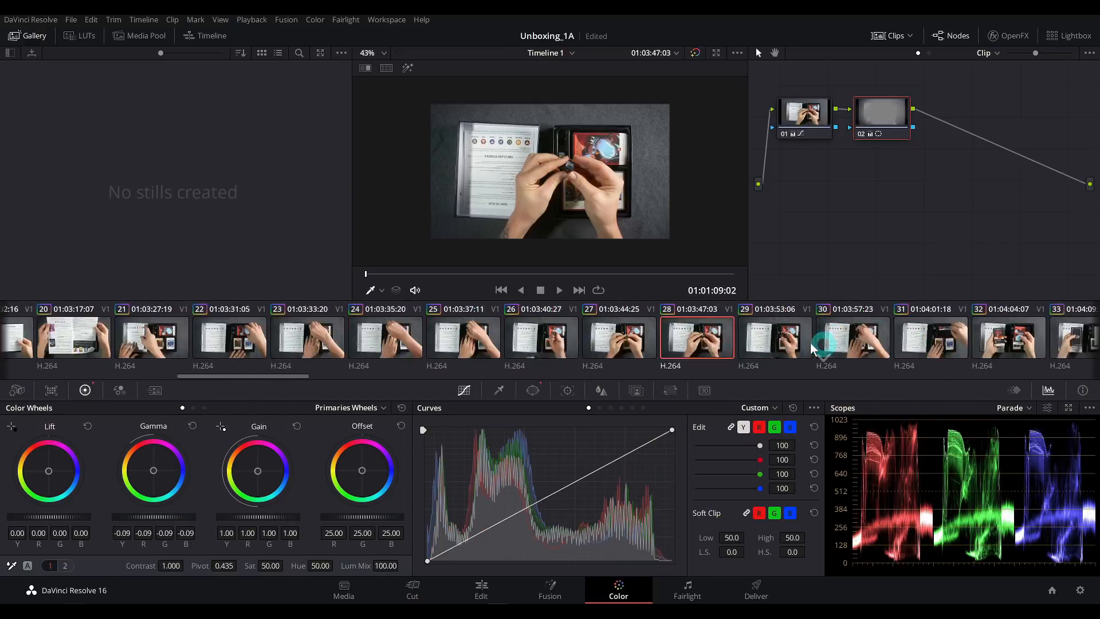
scroll(803, 344, down, 5)
click(808, 337)
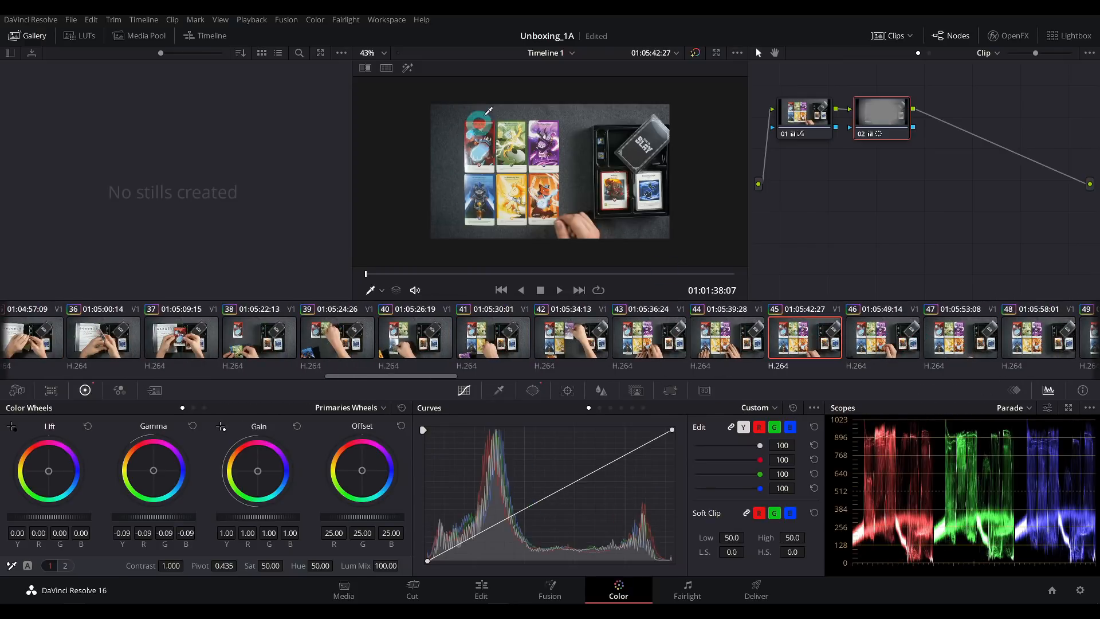
scroll(469, 213, up, 1)
drag(577, 183, 562, 185)
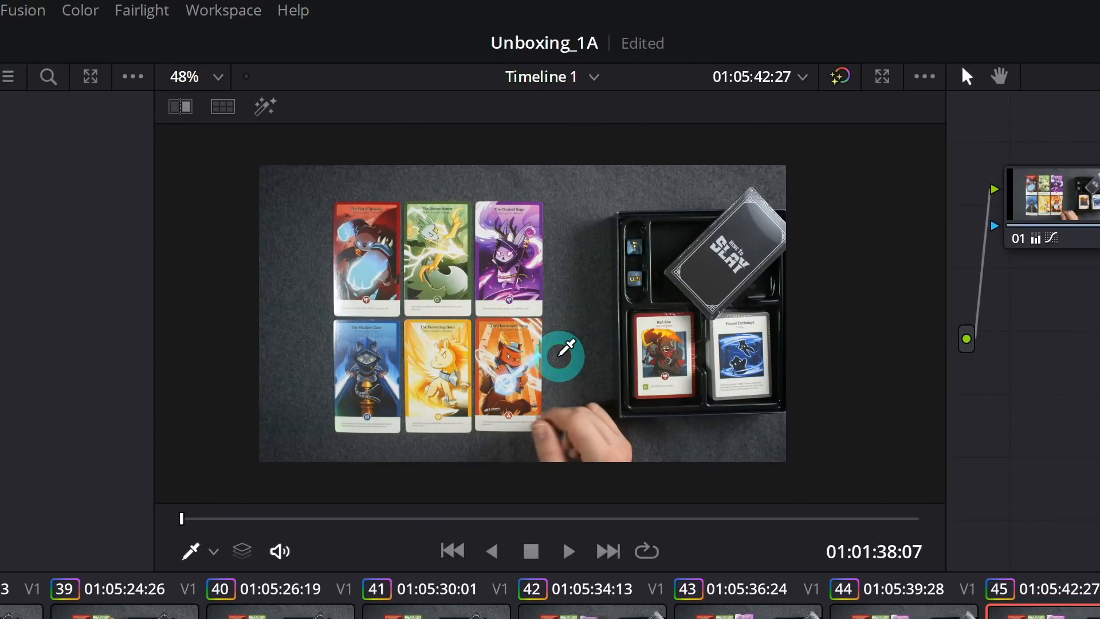
scroll(604, 312, up, 1)
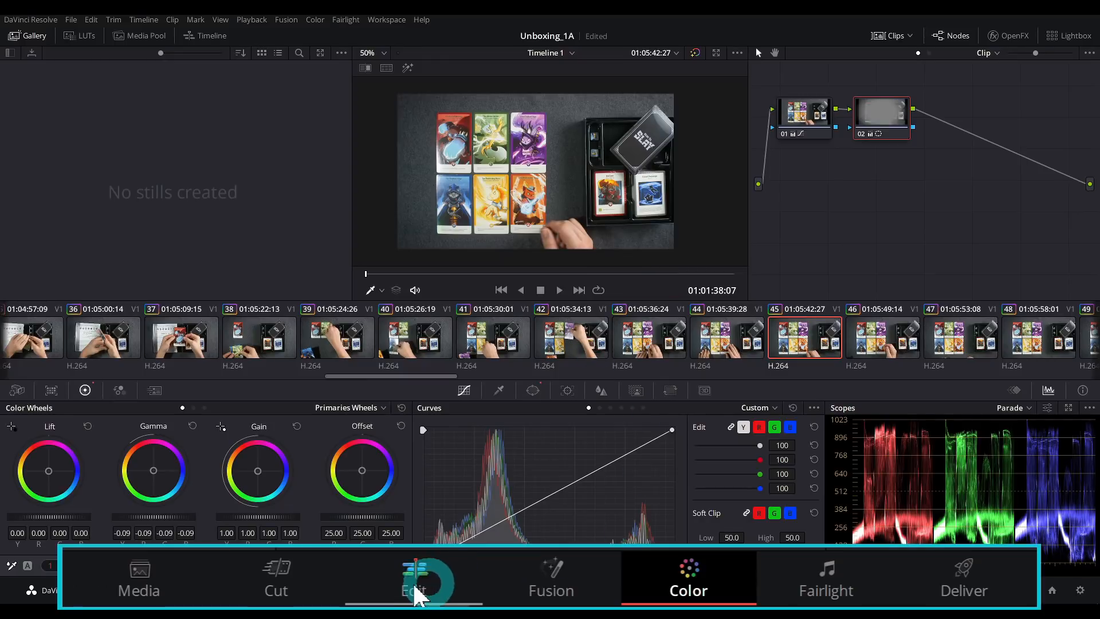
Switch to the Edit page, fit the whole timeline, and review the graded footage by scrubbing and briefly playing it from about 01:01:20.
click(484, 596)
click(580, 442)
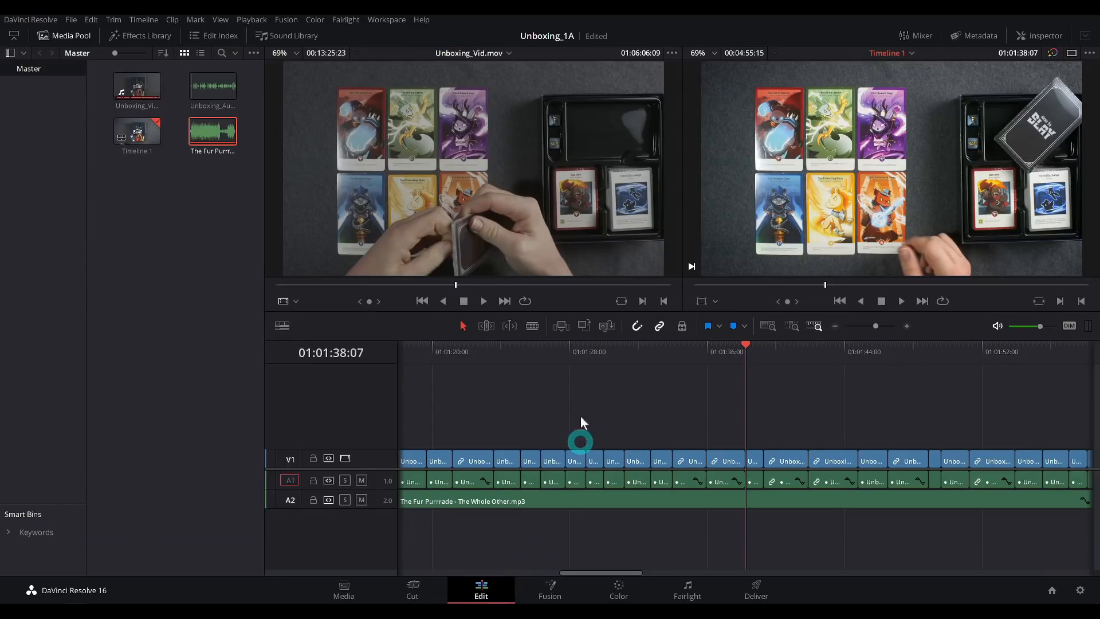
key(shift+z)
click(699, 356)
click(823, 356)
drag(825, 359, 631, 357)
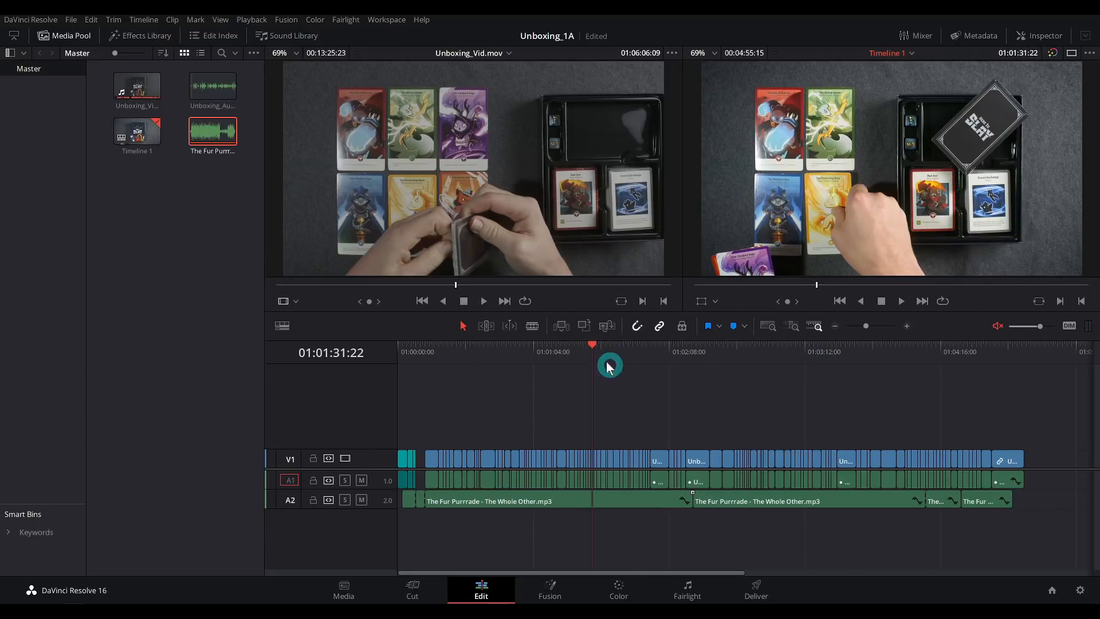
click(601, 345)
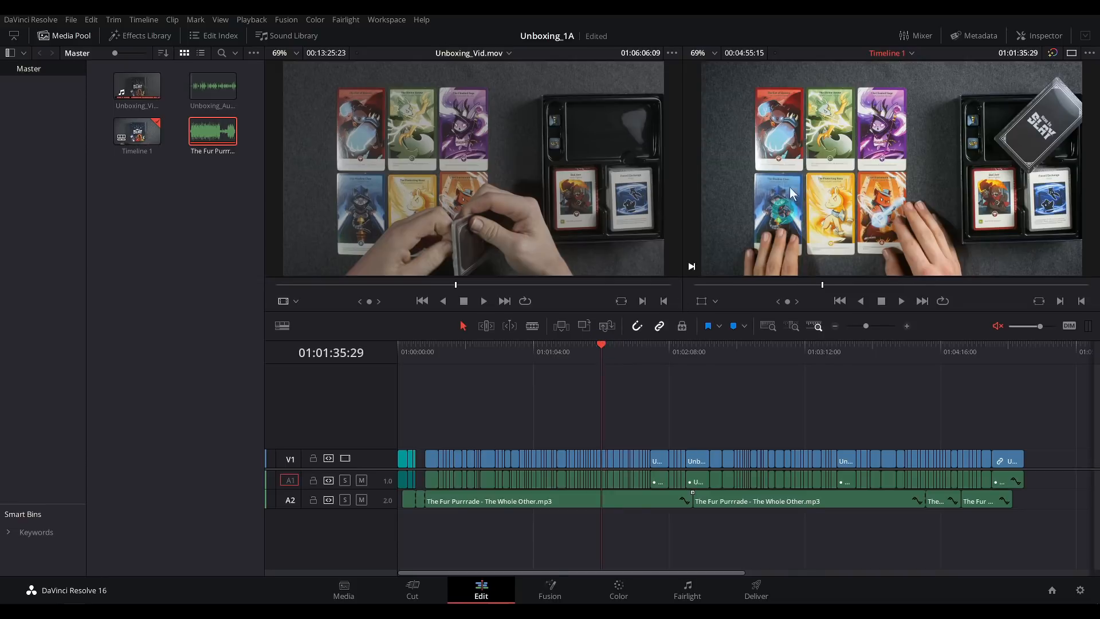
drag(609, 358, 566, 356)
key(space)
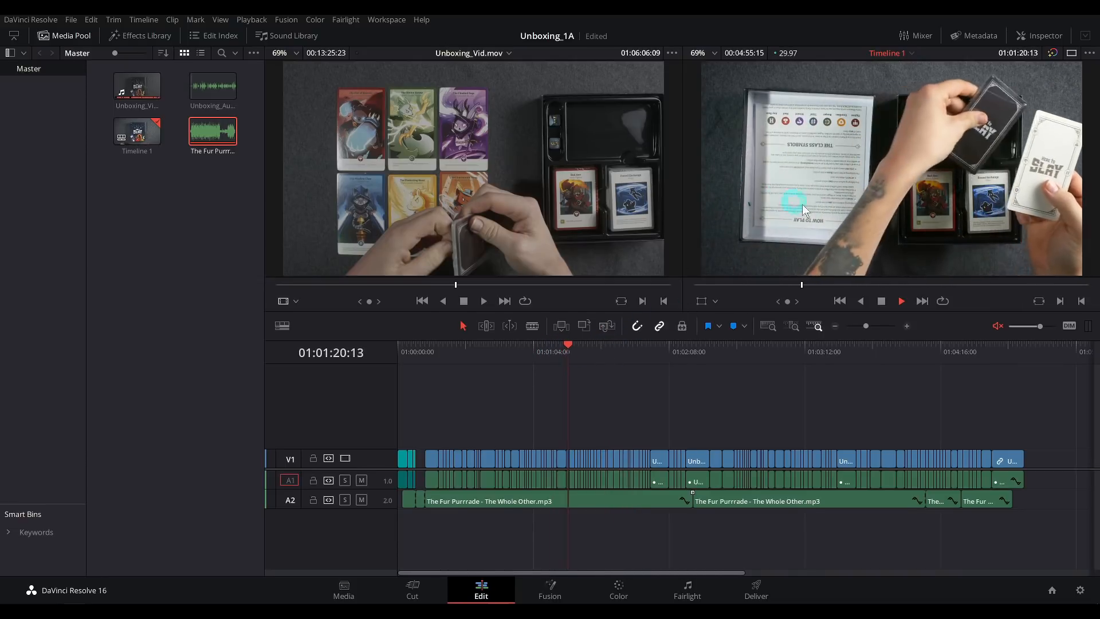
key(space)
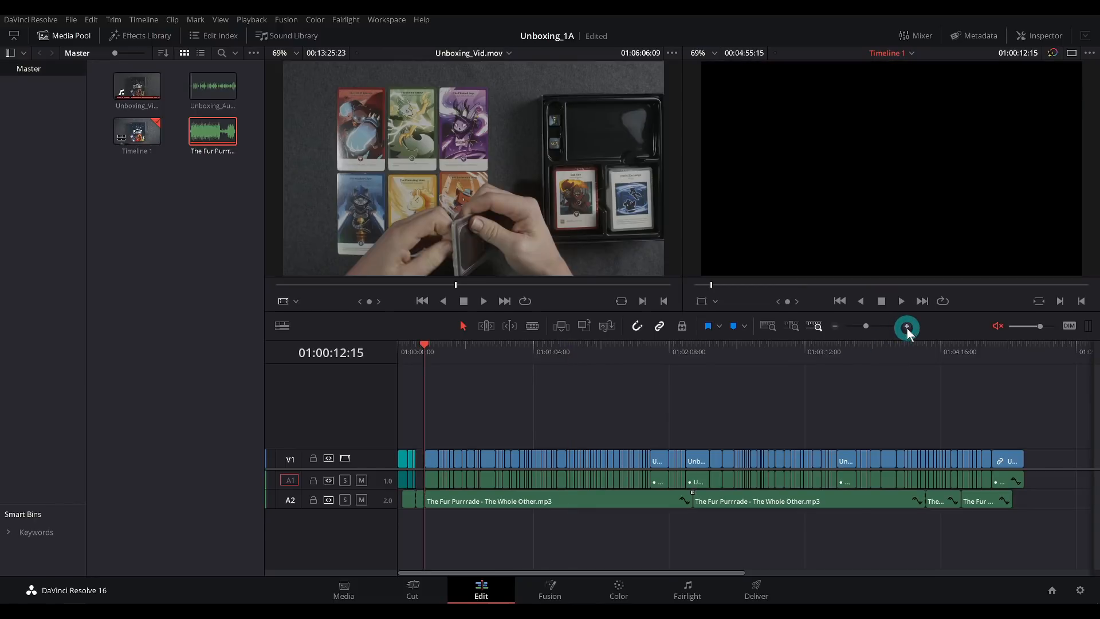
Create a 10-second, 29.97 fps Fusion composition clip named Fusion Composition 1 in the Master bin and open it in Fusion.
click(907, 326)
click(908, 326)
click(908, 326)
click(655, 363)
scroll(563, 422, right, 3)
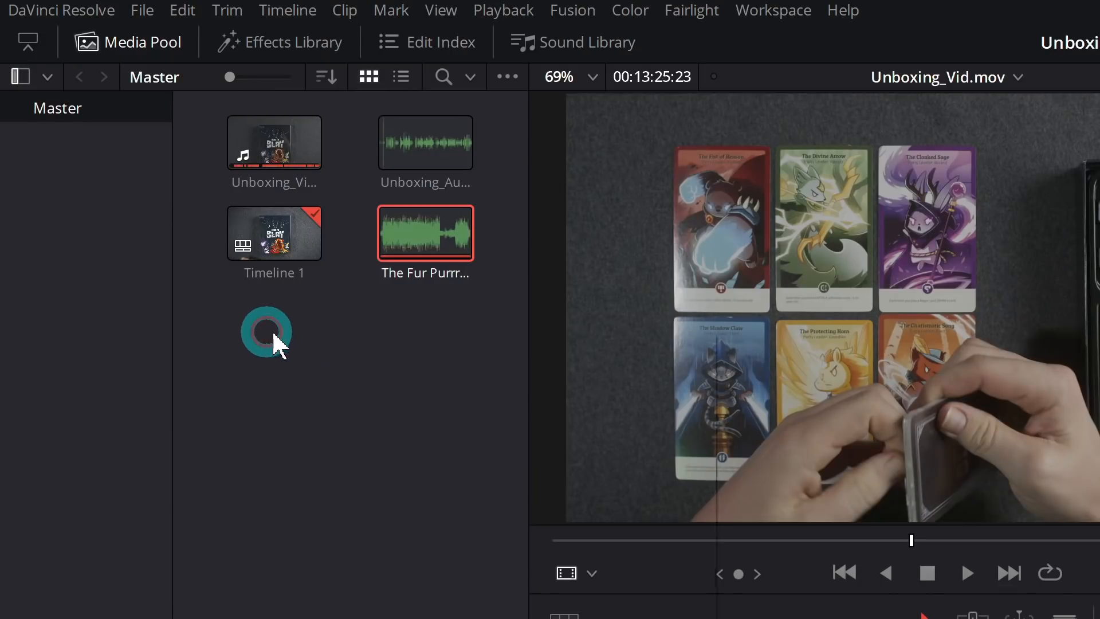
right_click(269, 336)
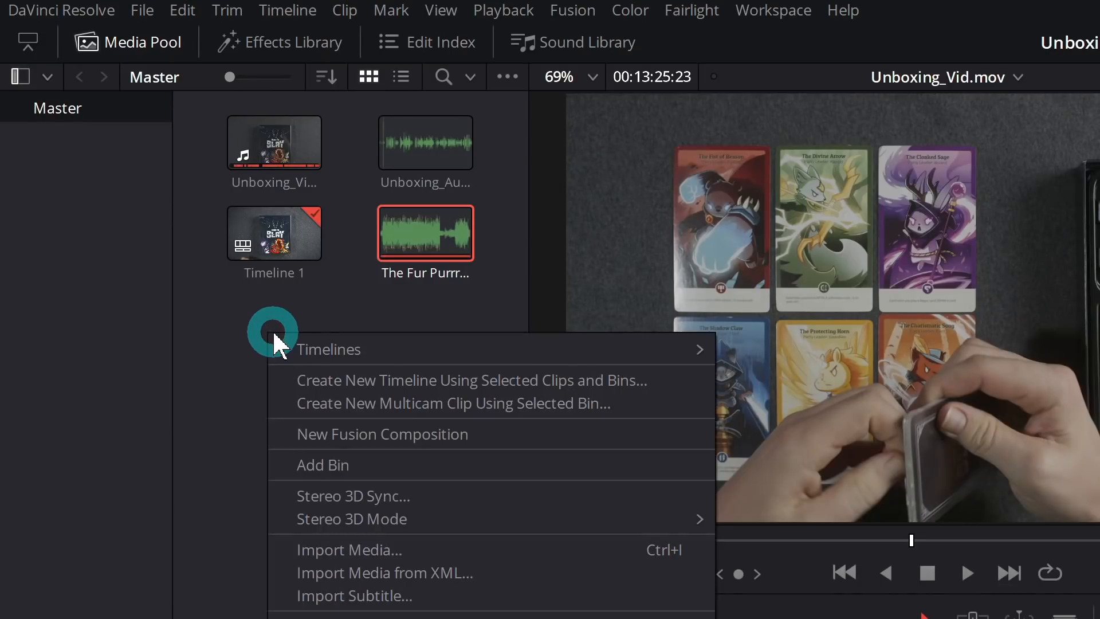
click(376, 435)
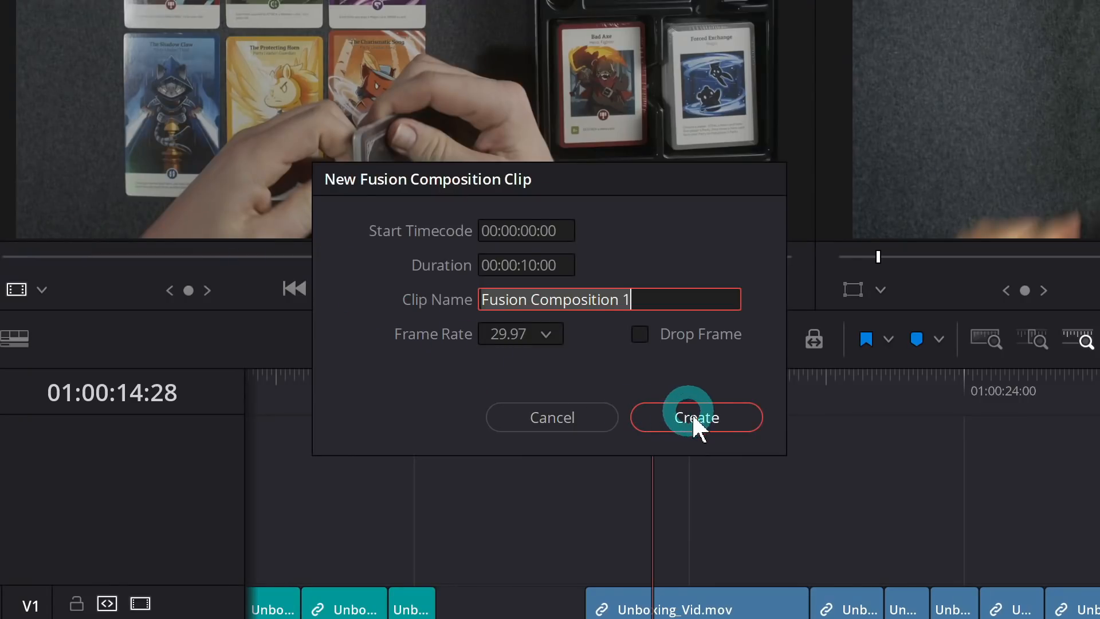
click(694, 423)
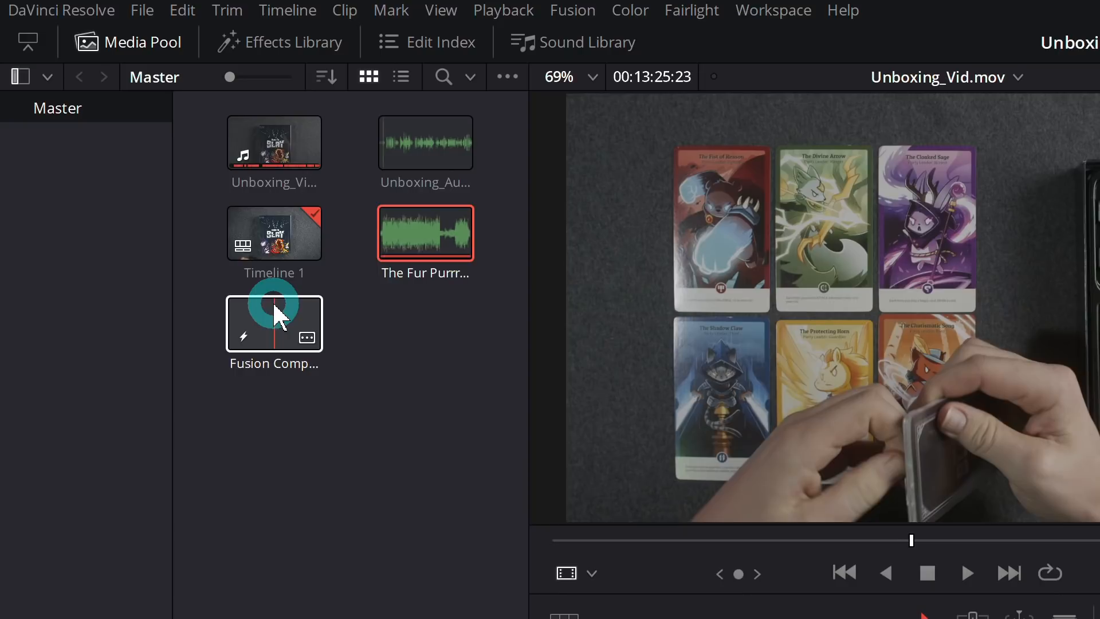
double_click(279, 316)
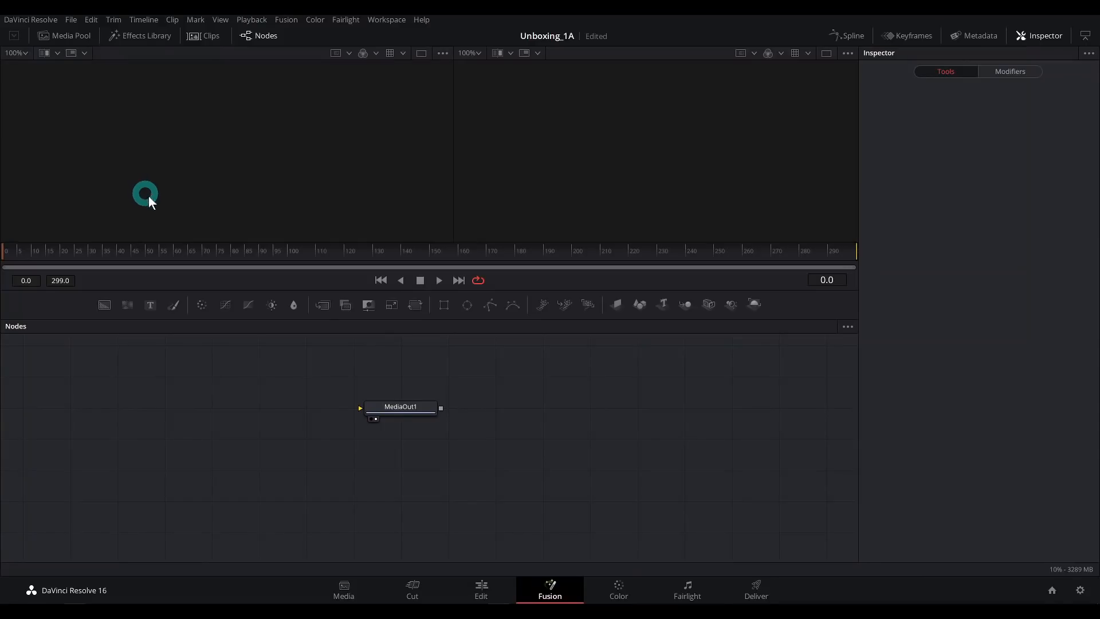
Add a Background node feeding MediaOut1 and color it deep blue with hue 0.544, saturation 0.855 and value 0.52.
drag(378, 368, 471, 376)
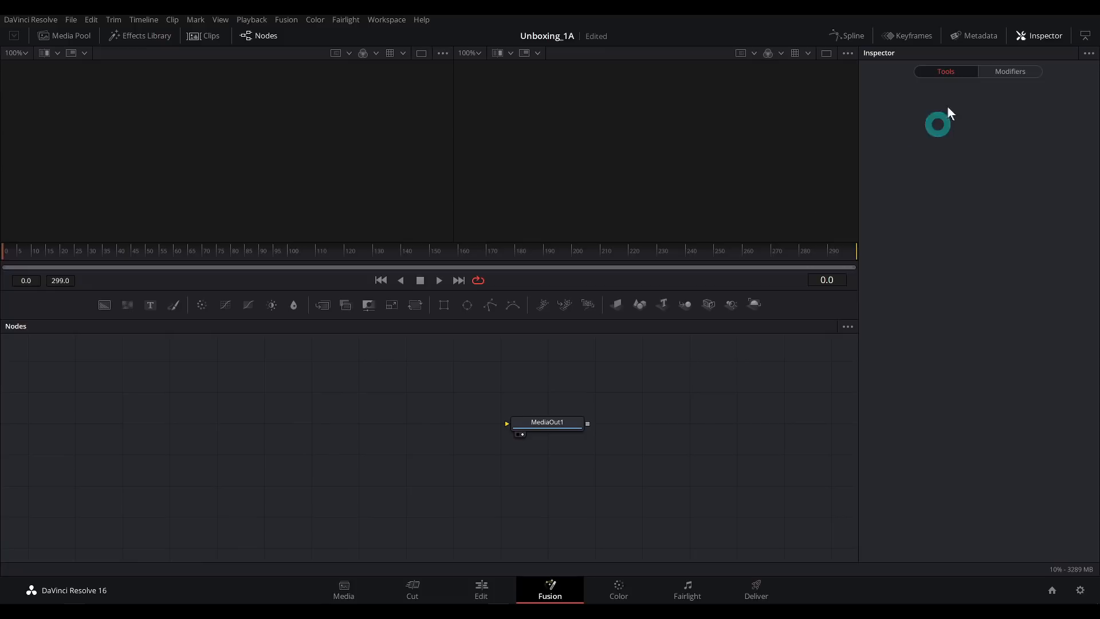
drag(402, 410, 463, 429)
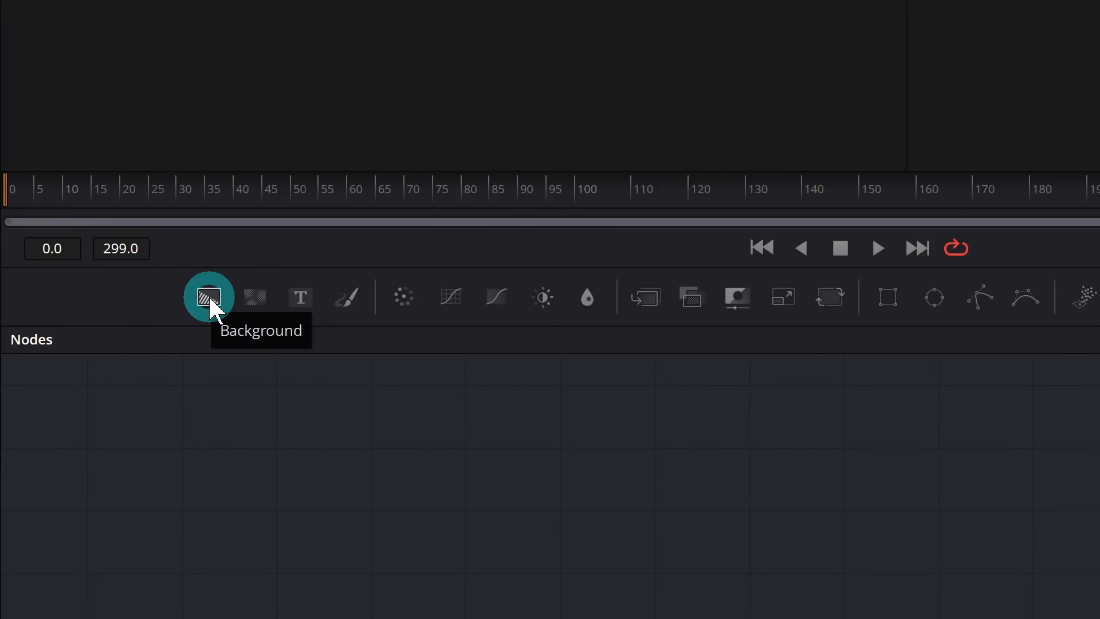
drag(210, 300, 647, 554)
drag(414, 442, 572, 443)
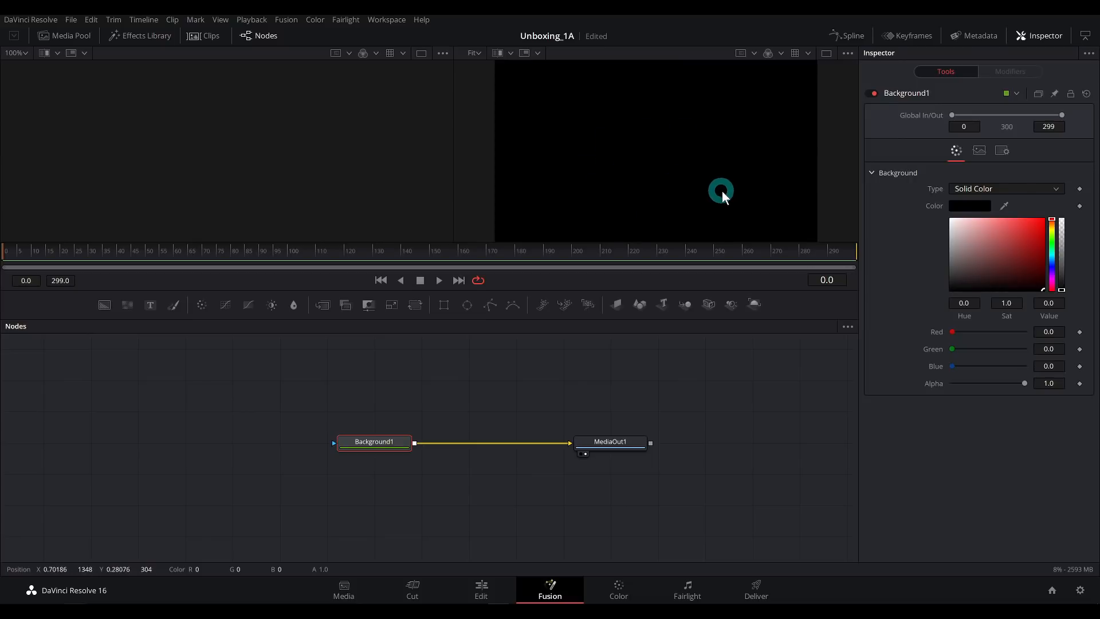
drag(1054, 225, 1031, 253)
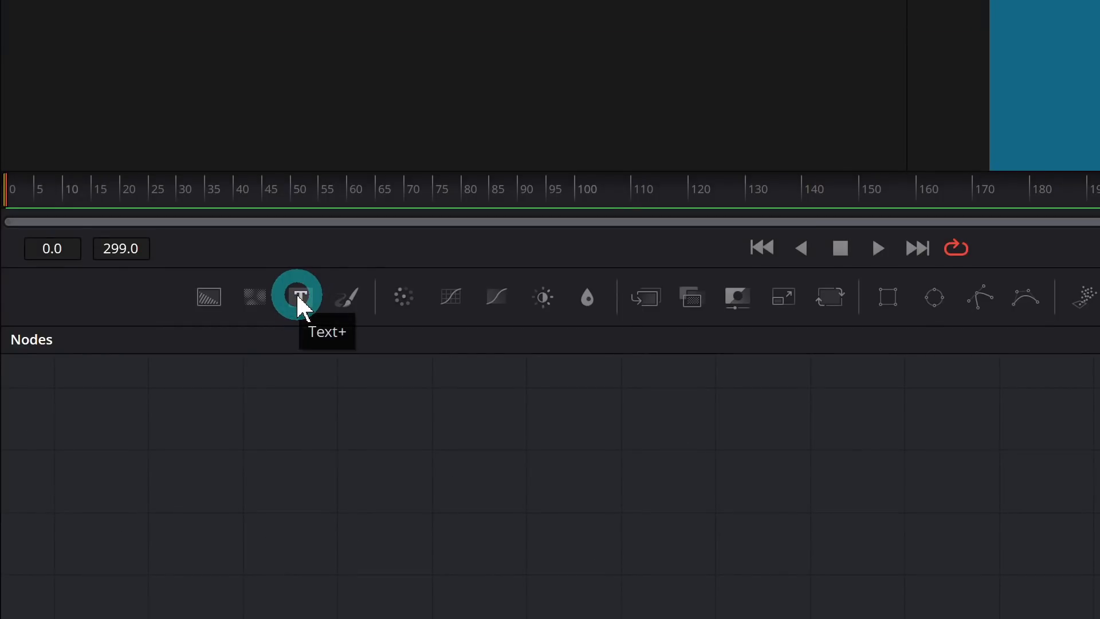
Add a Text+ node merged over Background1 and set its text to UNBOXIN'.
drag(299, 298, 827, 551)
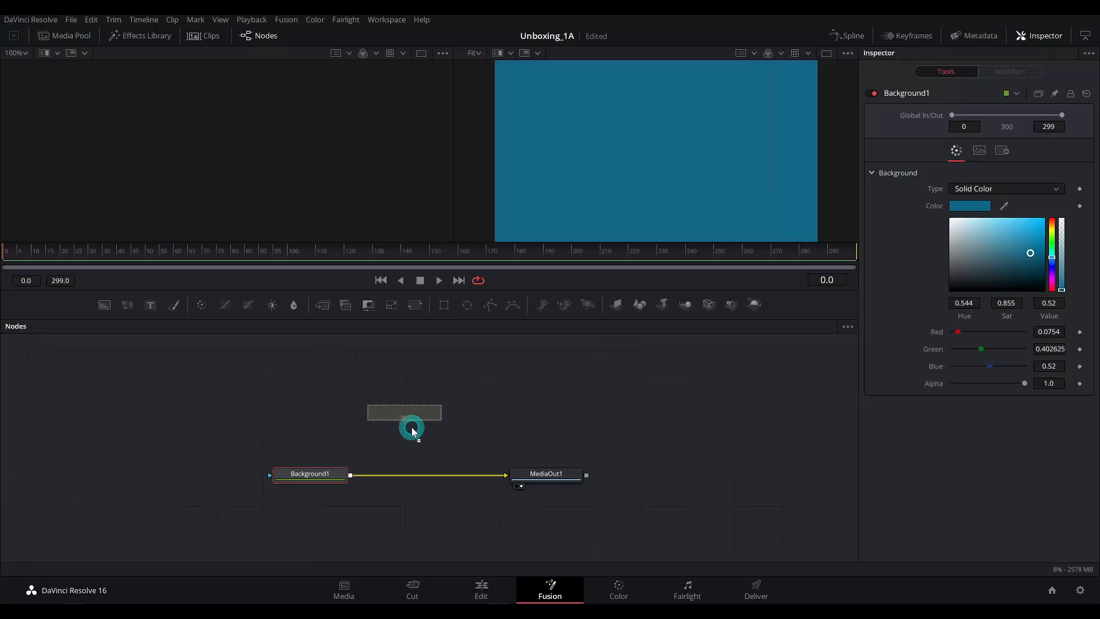
drag(412, 429, 352, 475)
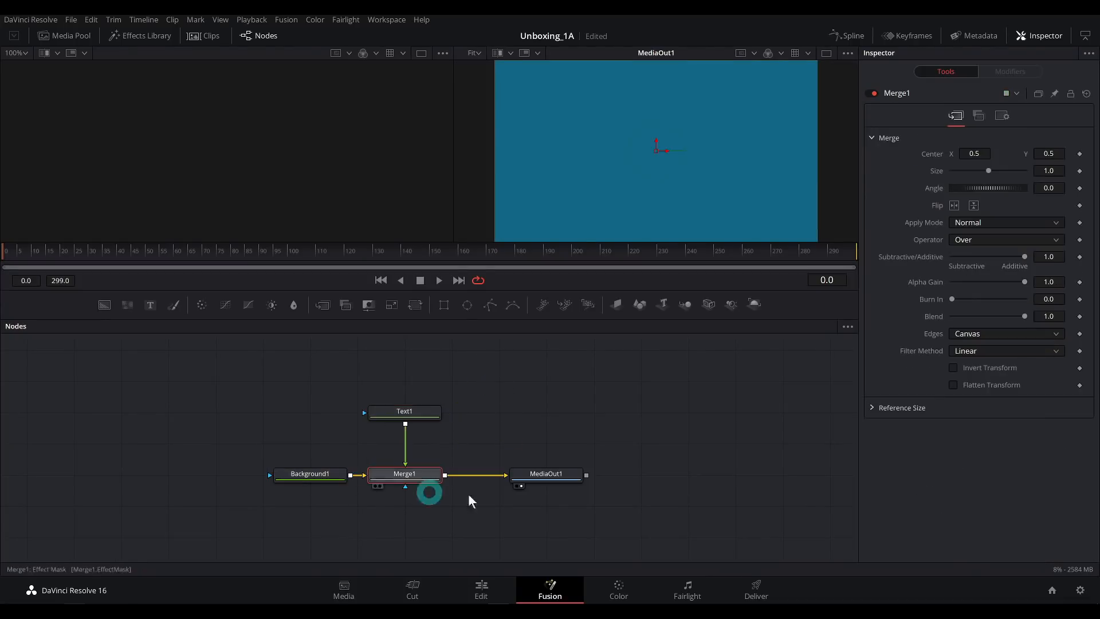
click(418, 416)
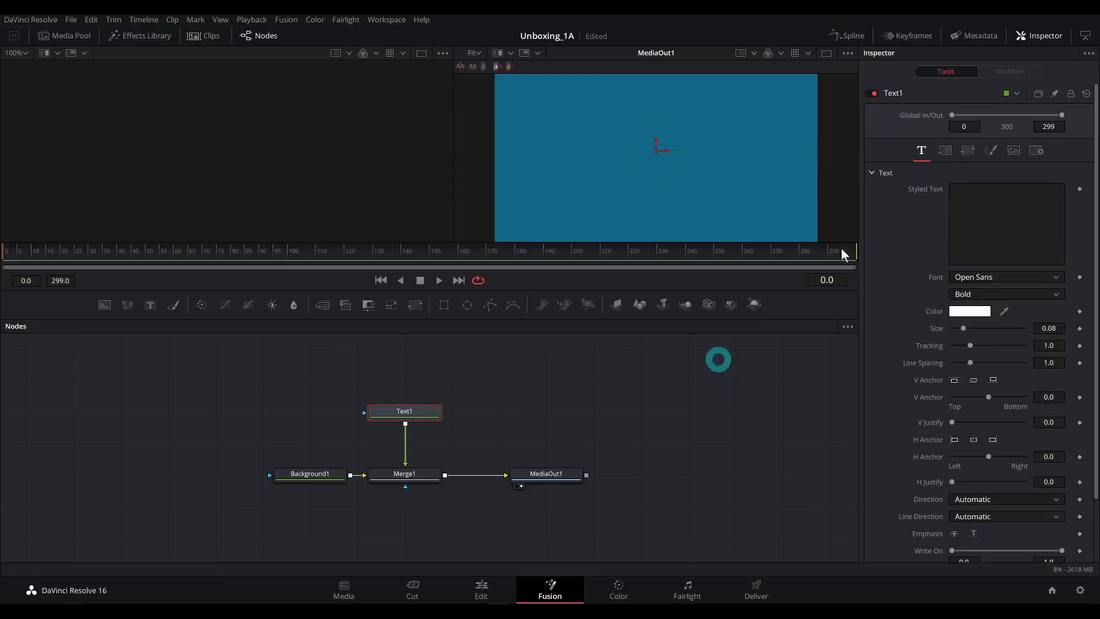
click(961, 222)
text(UNBOXIN')
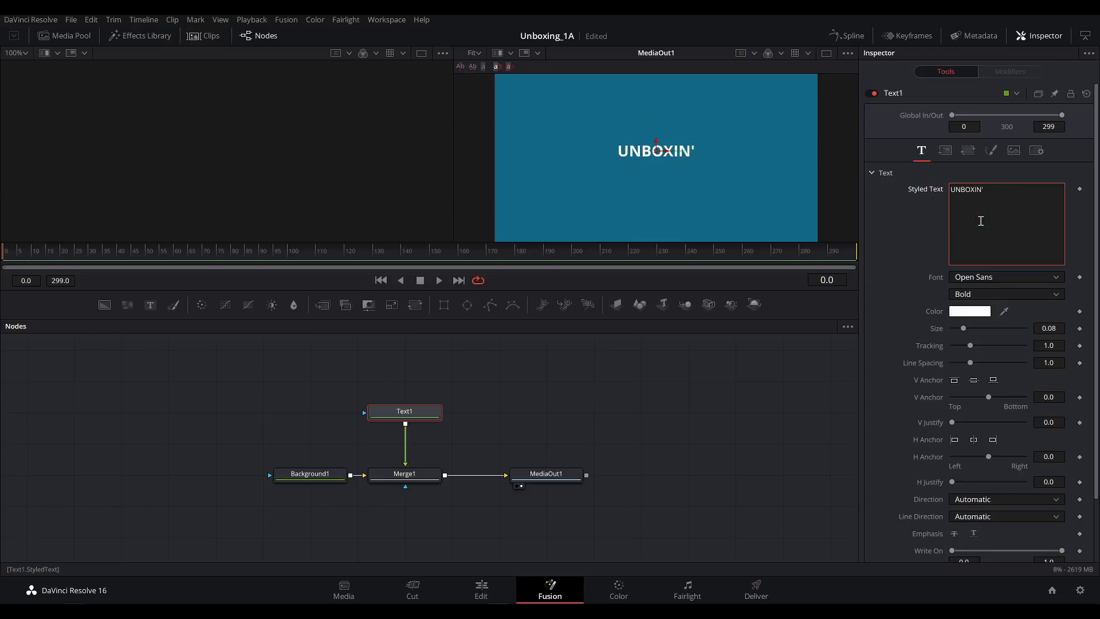
Style the UNBOXIN' title in Open Sans Condensed at size 0.122 with the amber color #ffbf00.
click(976, 278)
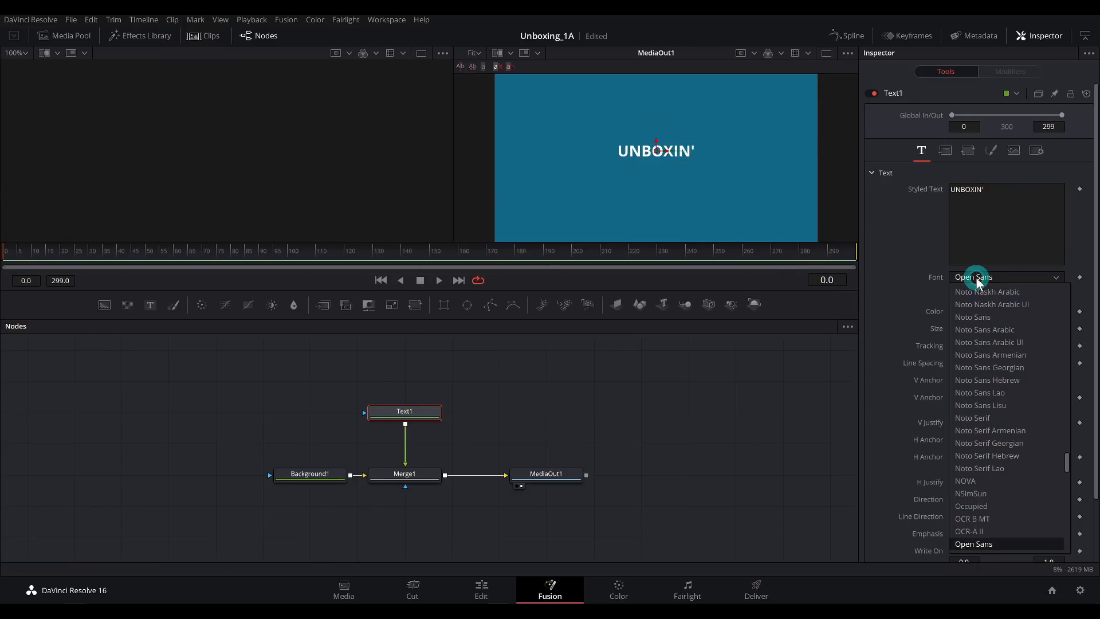
click(1004, 545)
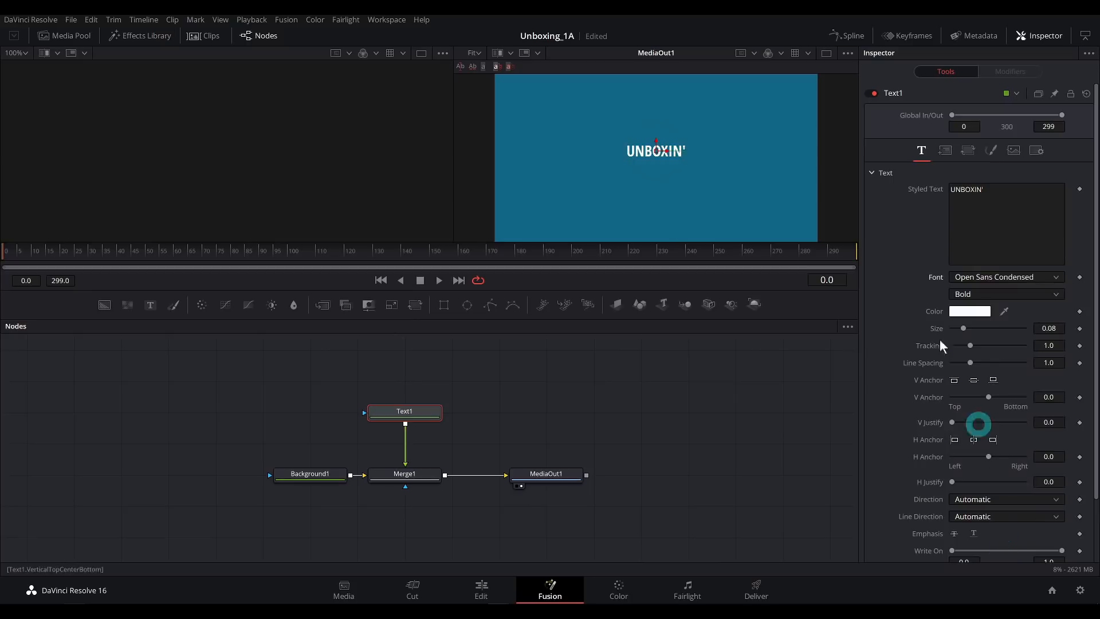
mouse_move(965, 330)
mouse_down()
mouse_move(982, 338)
mouse_move(970, 332)
mouse_up()
click(757, 203)
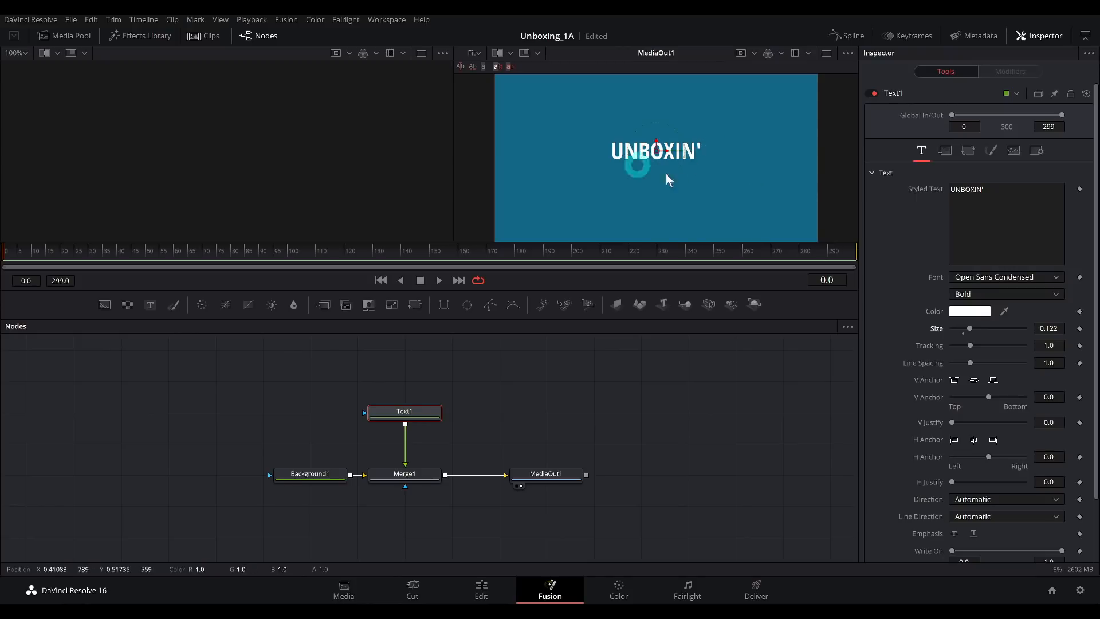
click(974, 311)
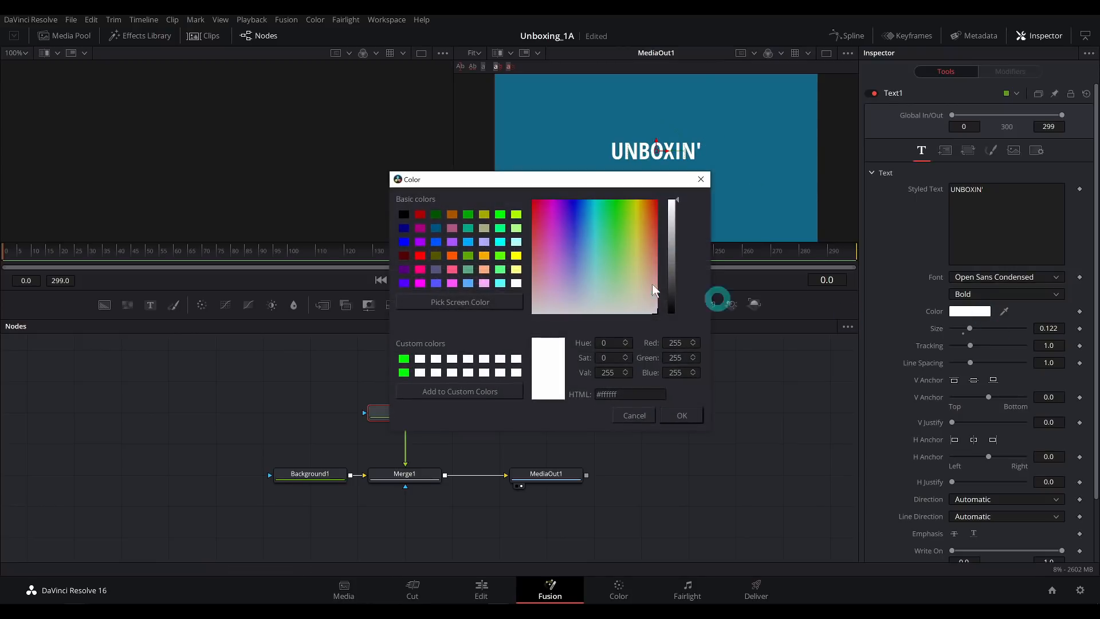
click(642, 201)
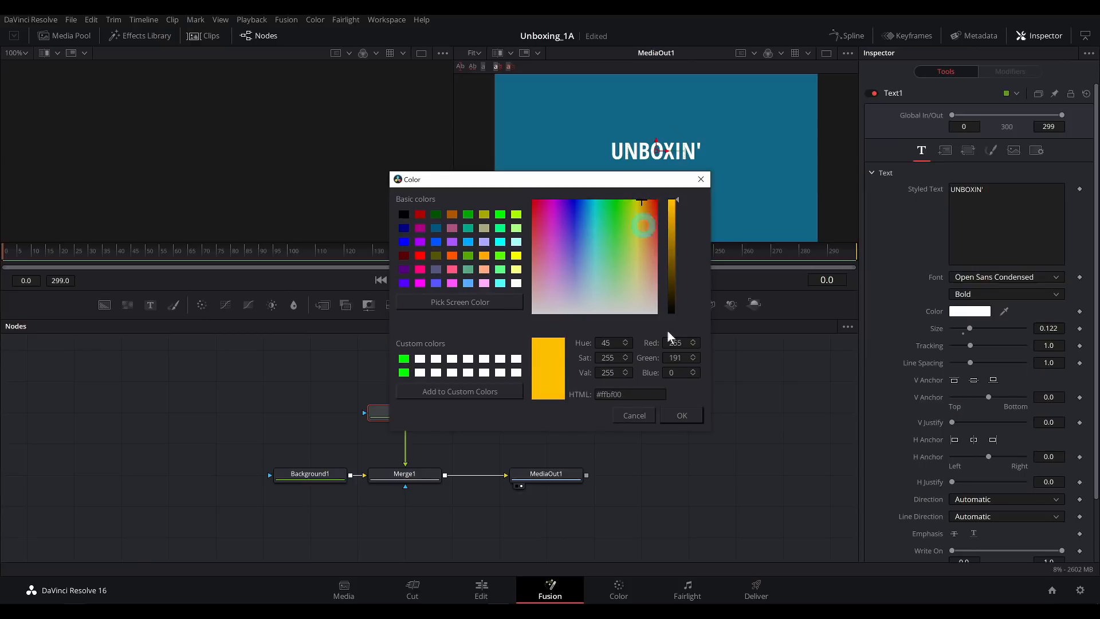
click(685, 416)
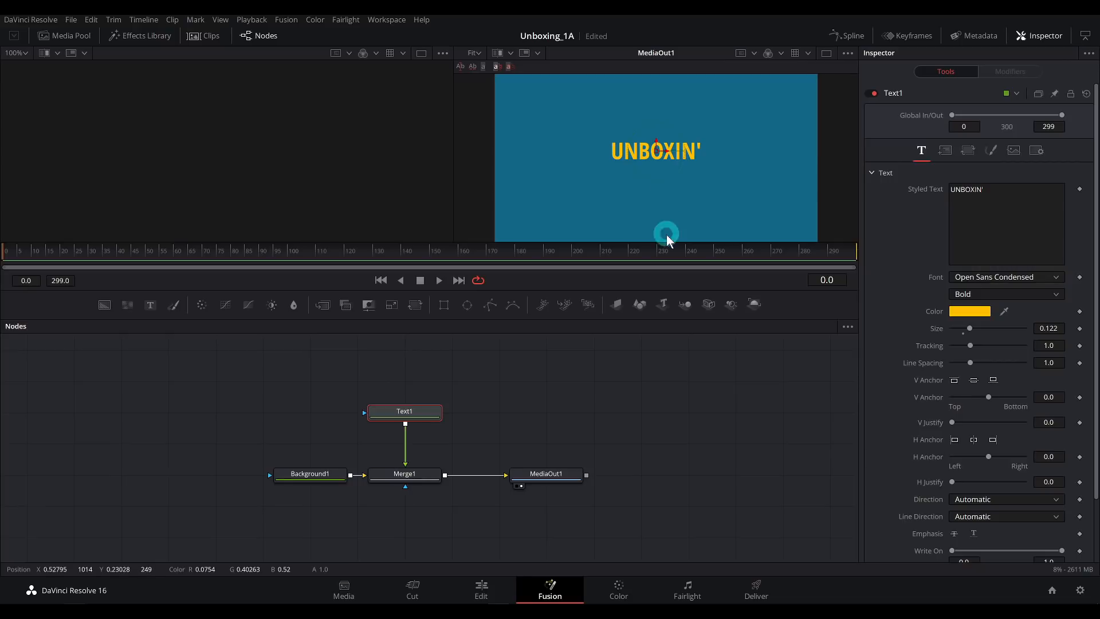
Merge a second Background node in pale yellow over the title composite and mask it with a Rectangle.
drag(552, 482, 646, 481)
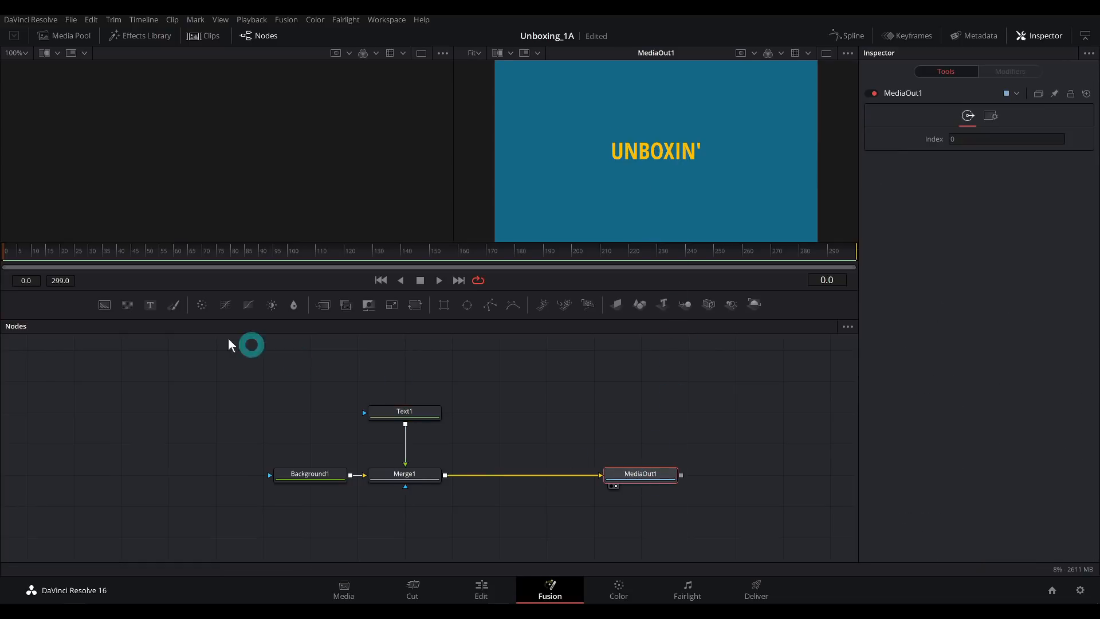
drag(106, 308, 445, 477)
click(503, 444)
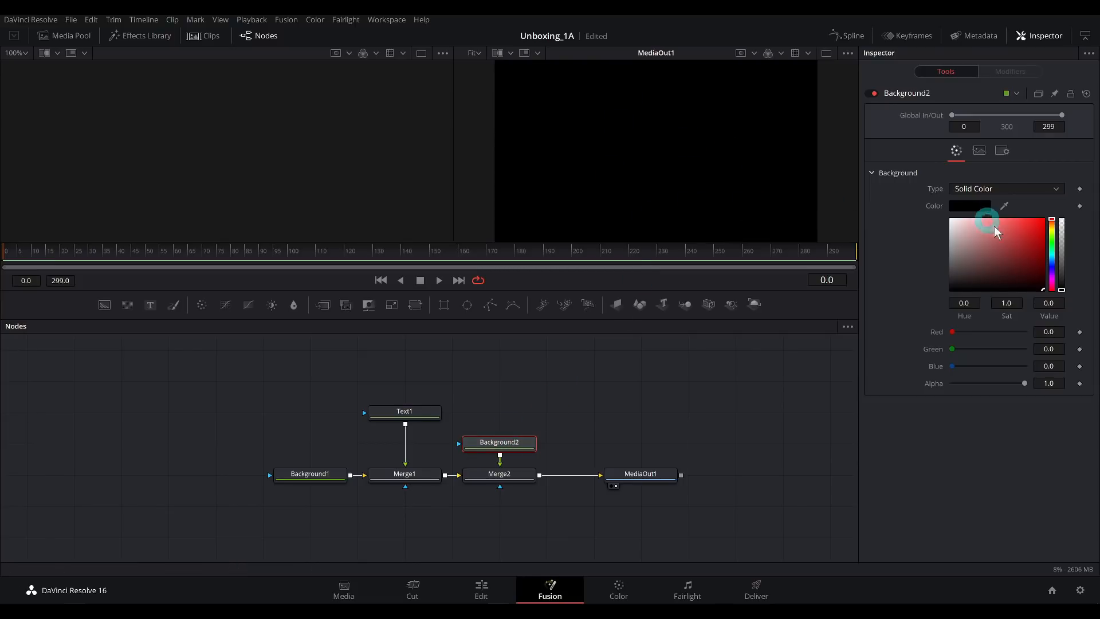
drag(1053, 225, 991, 235)
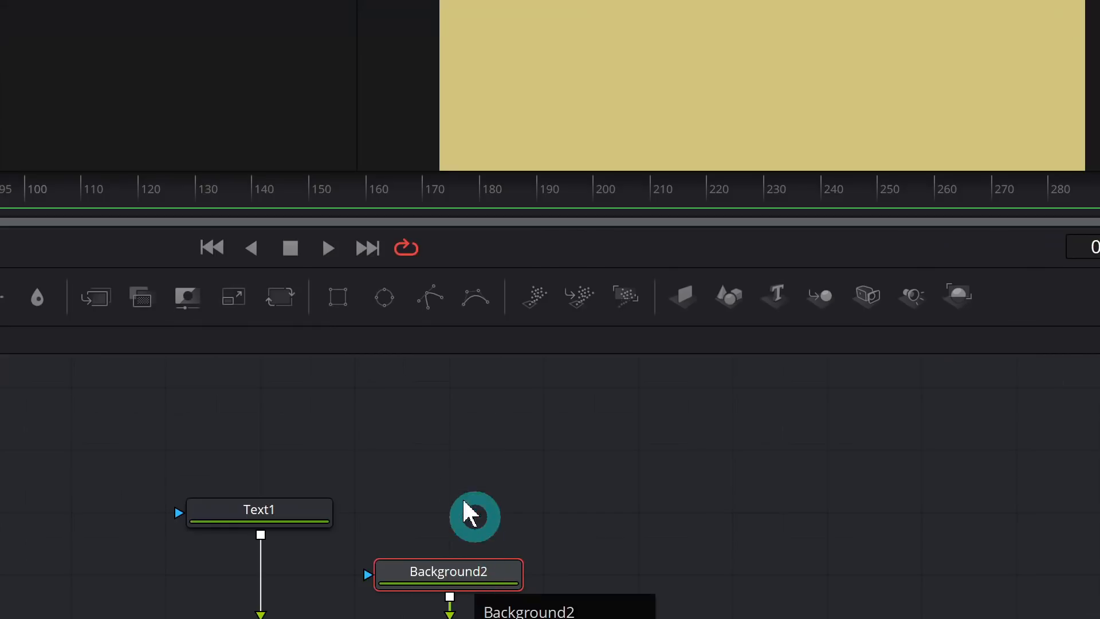
click(341, 304)
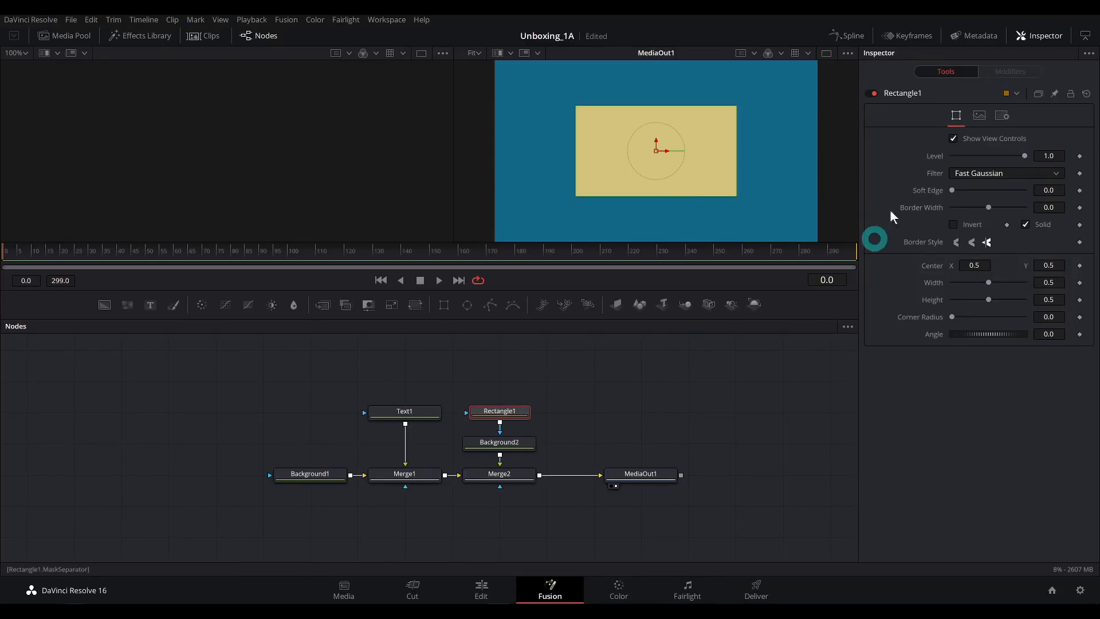
Resize the rectangle mask to width 0.315 and height 0.244, and move it directly below the UNBOXIN' title at Y about 0.304.
drag(991, 285, 967, 305)
drag(968, 305, 970, 305)
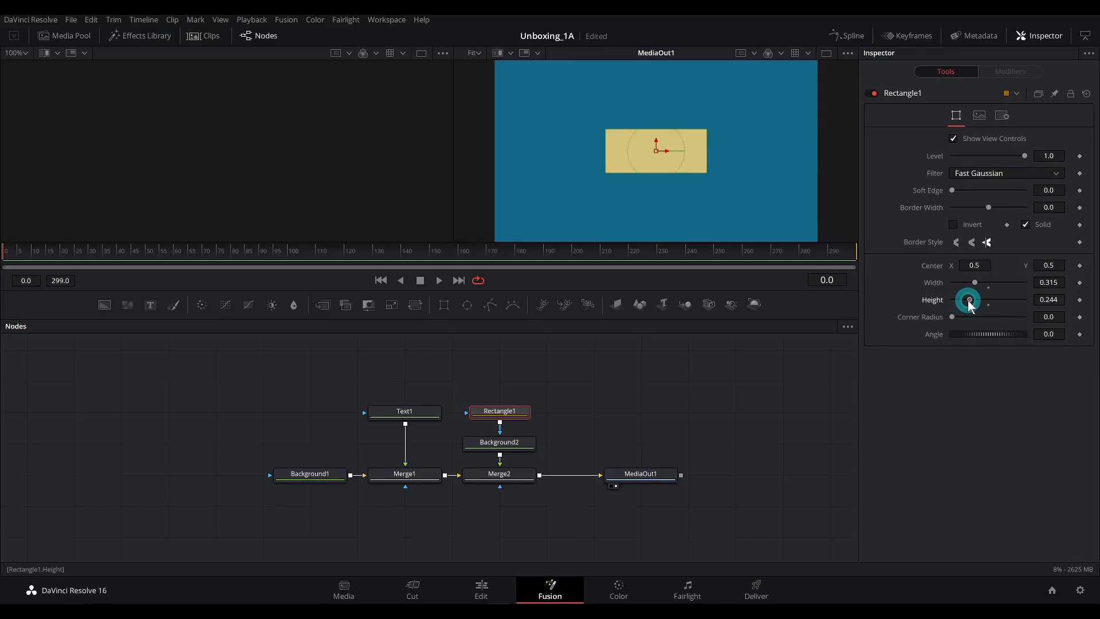
drag(655, 148, 652, 182)
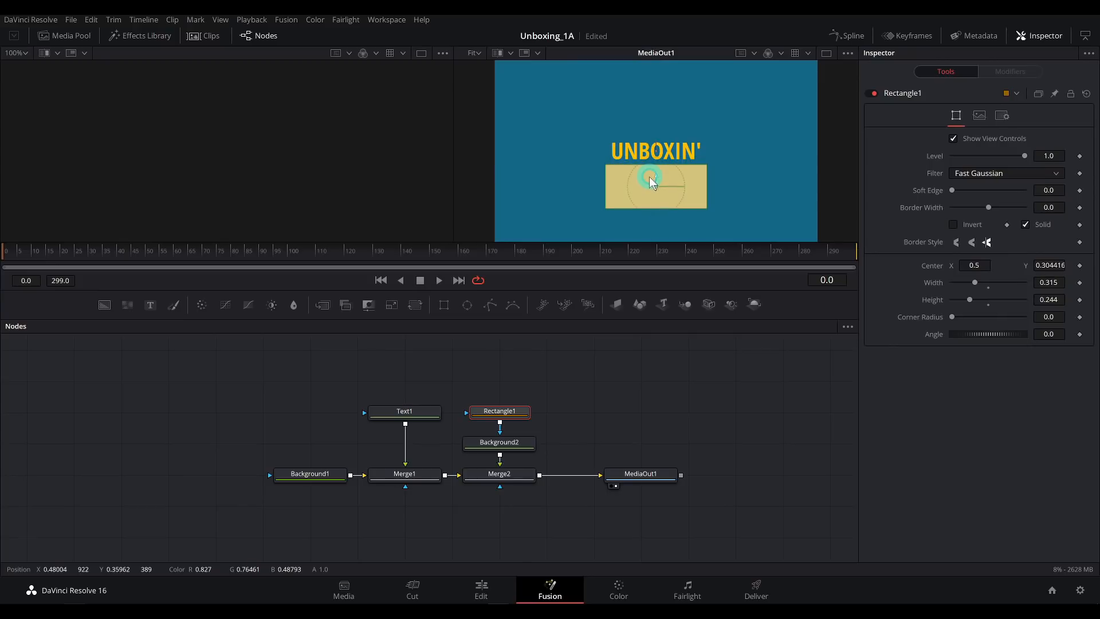
click(637, 477)
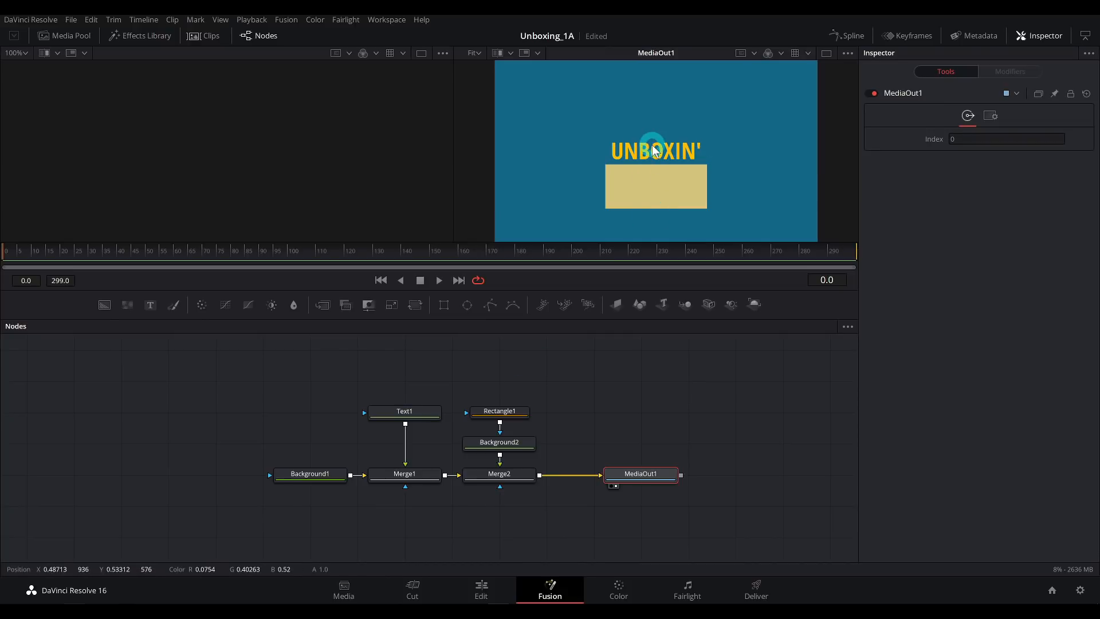
Keyframe the UNBOXIN' text's layout Center at frame 15, keeping its position in the middle of the frame.
click(433, 416)
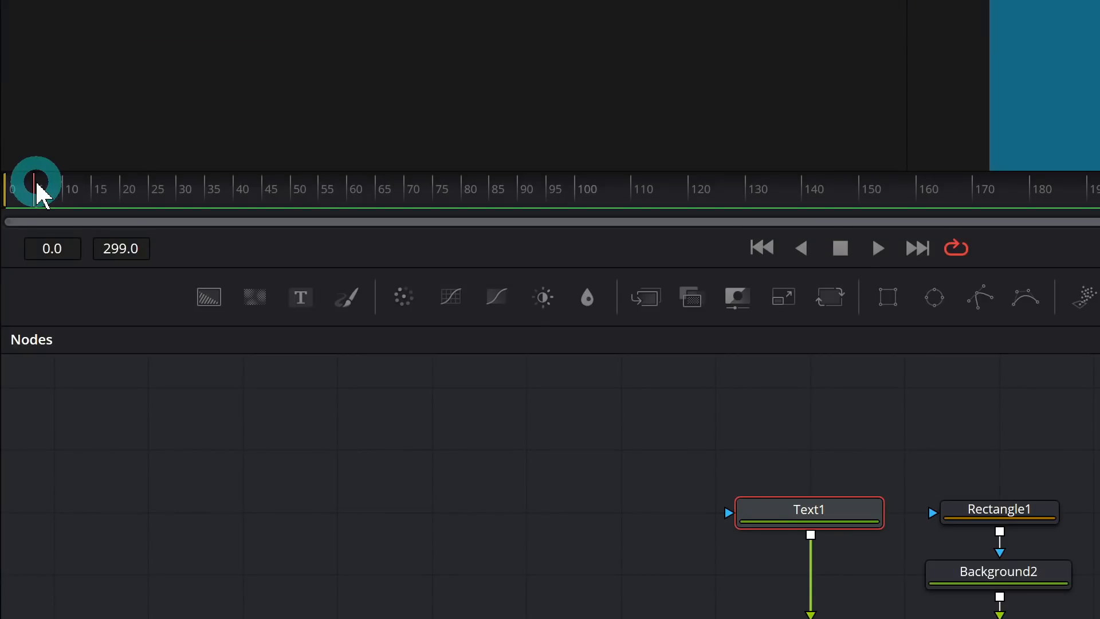
drag(36, 185, 95, 193)
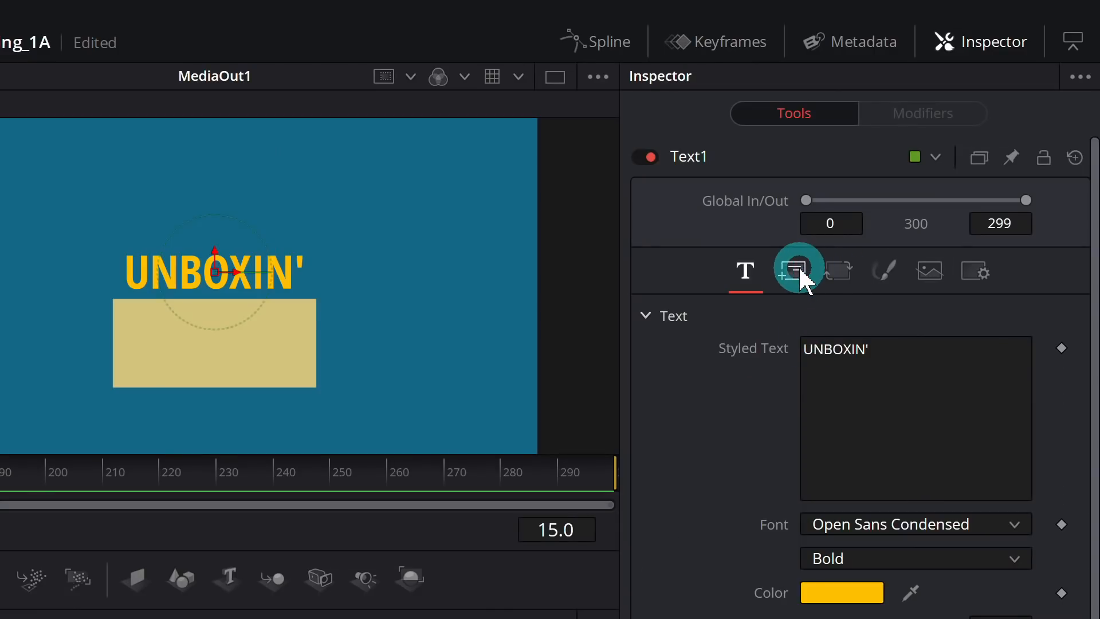
click(798, 270)
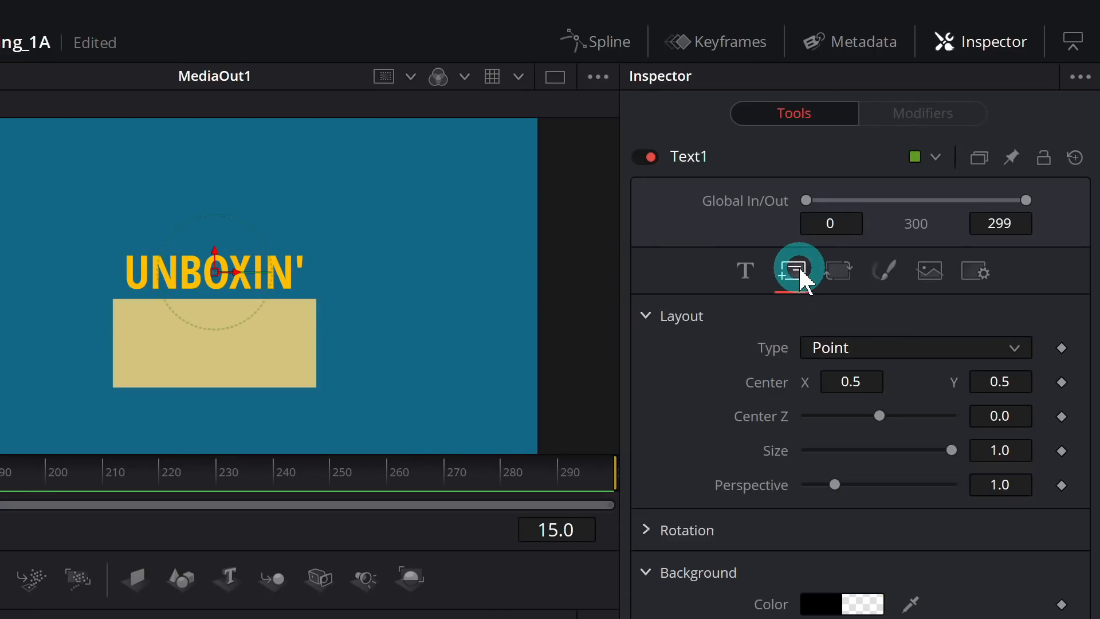
click(802, 382)
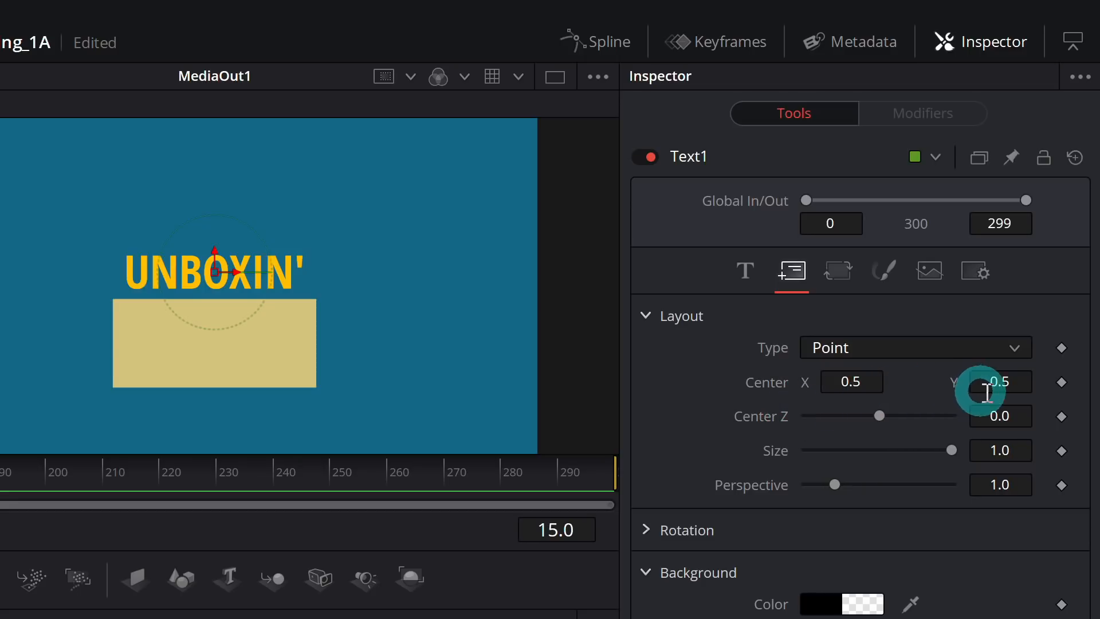
click(1062, 383)
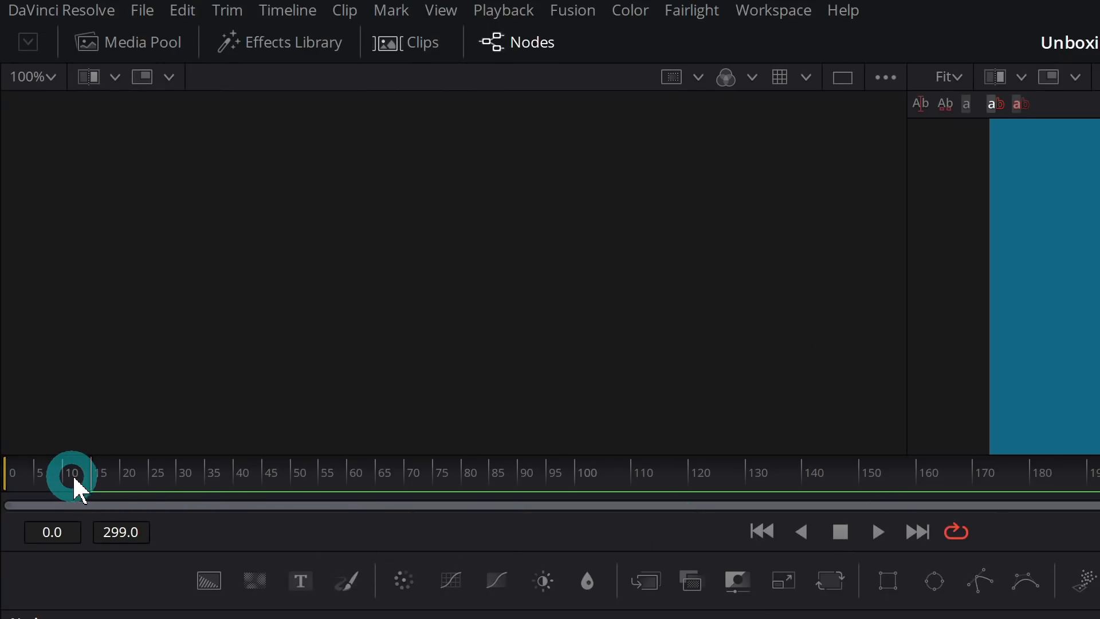
Set the title's Center Y to 0.373 at frame 0 so it starts behind the rectangle, and play back the animation.
drag(58, 480, 2, 475)
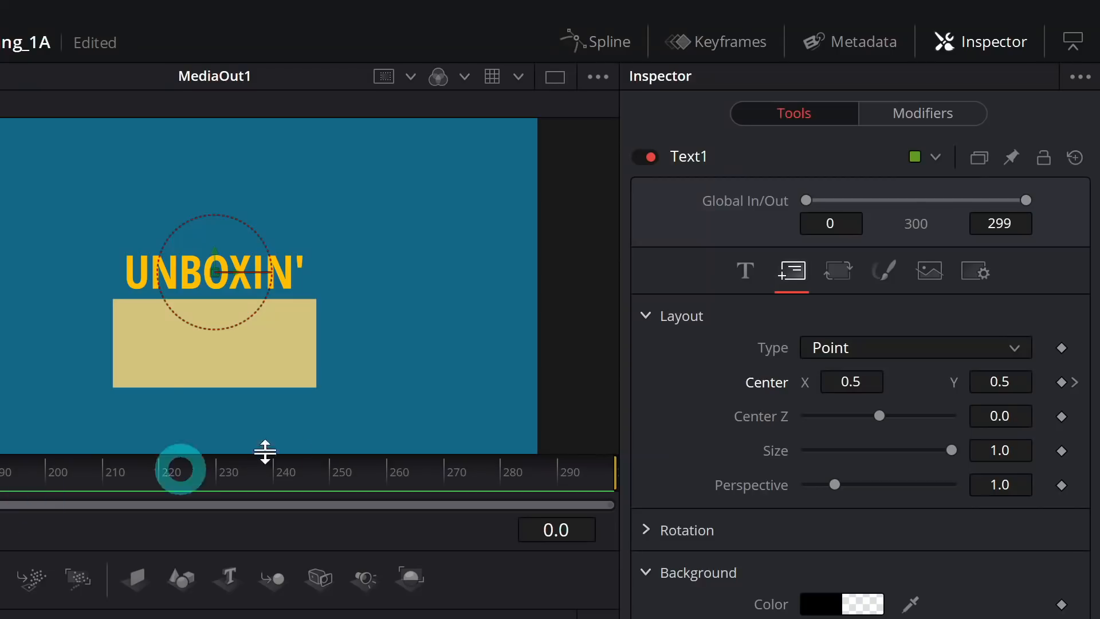
click(1018, 381)
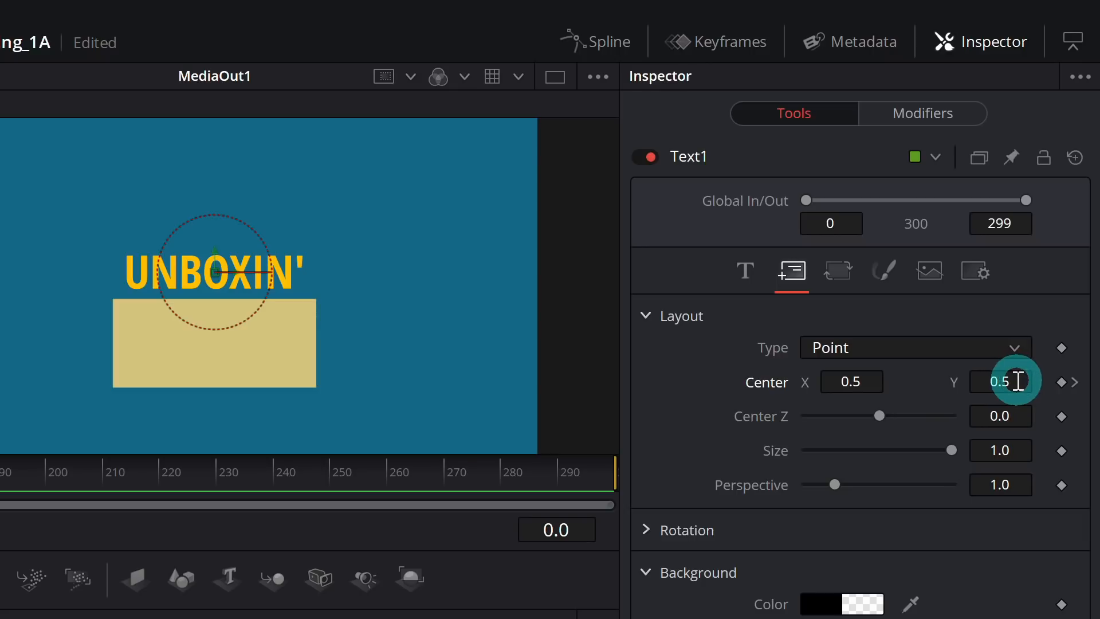
drag(1017, 381, 869, 389)
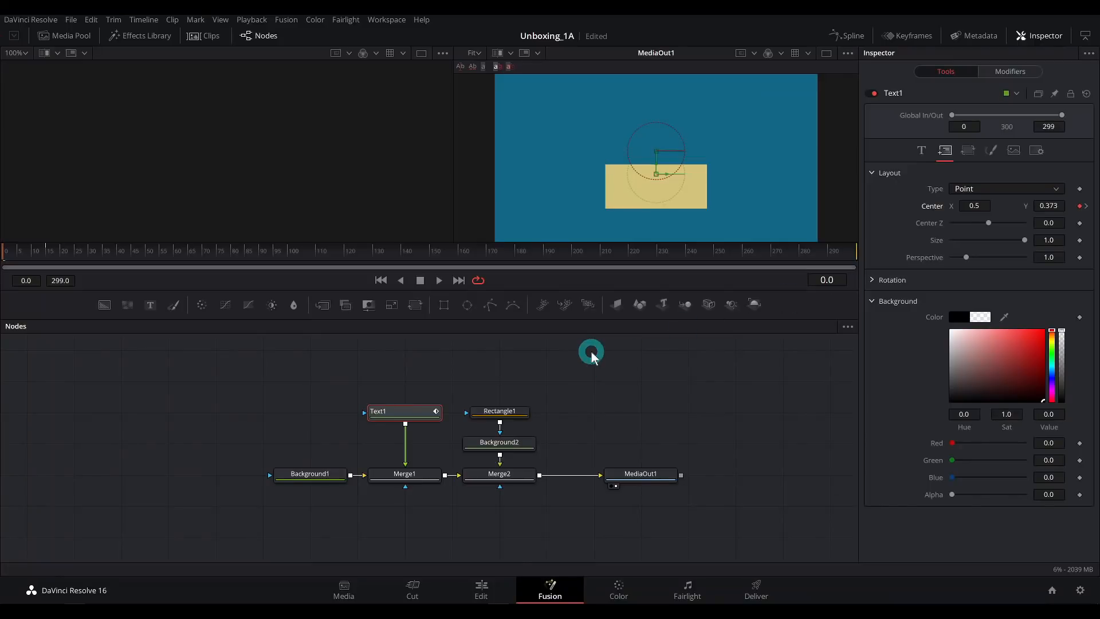
click(591, 352)
key(space)
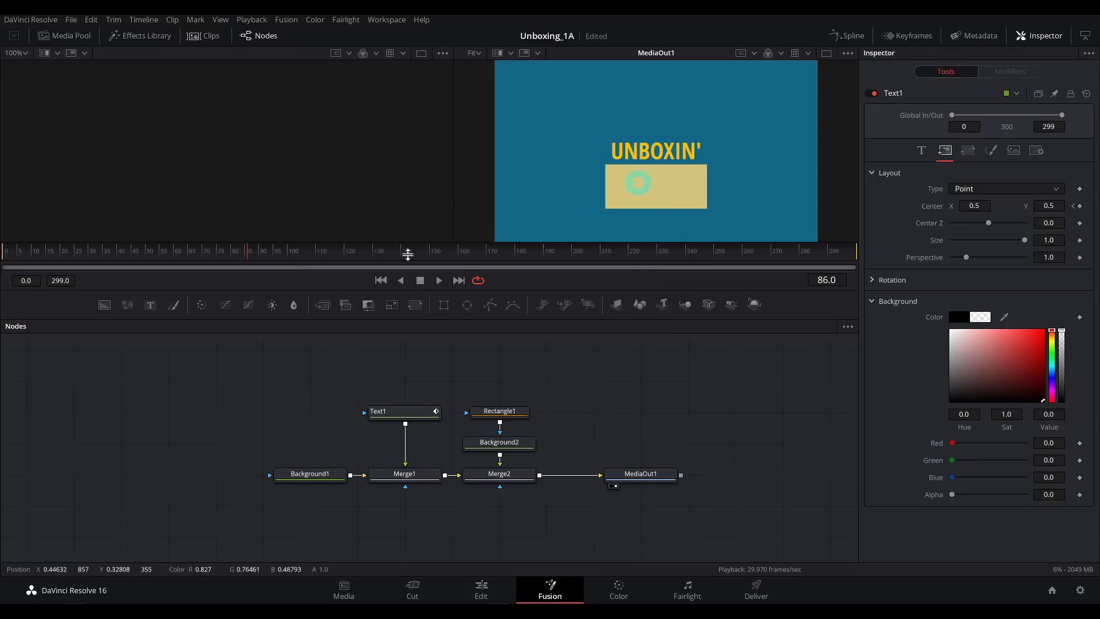
drag(409, 253, 19, 250)
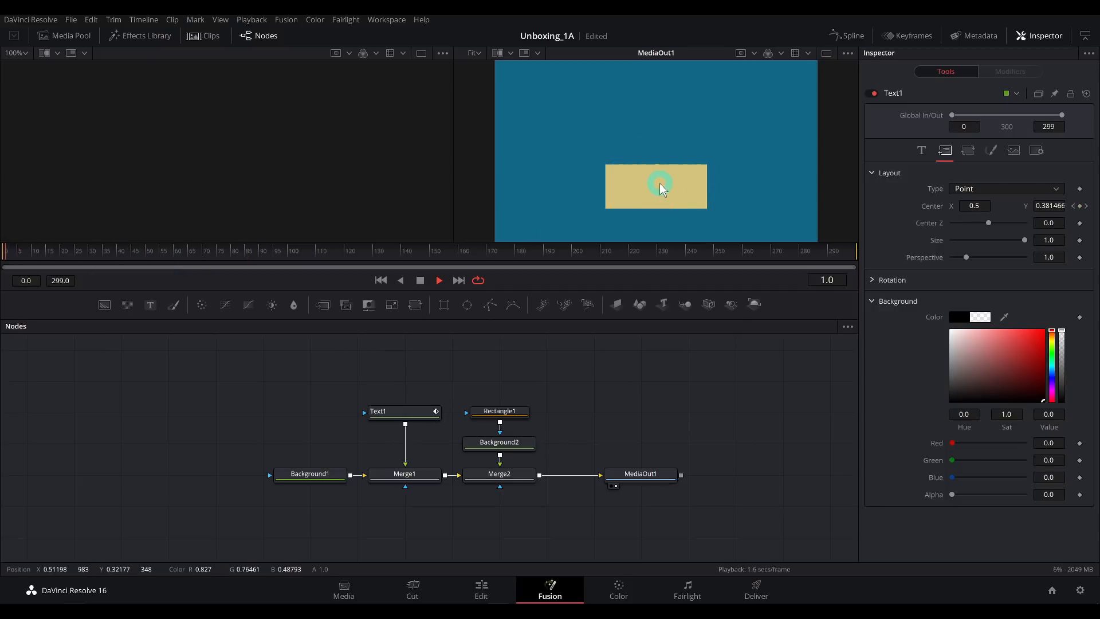
key(space)
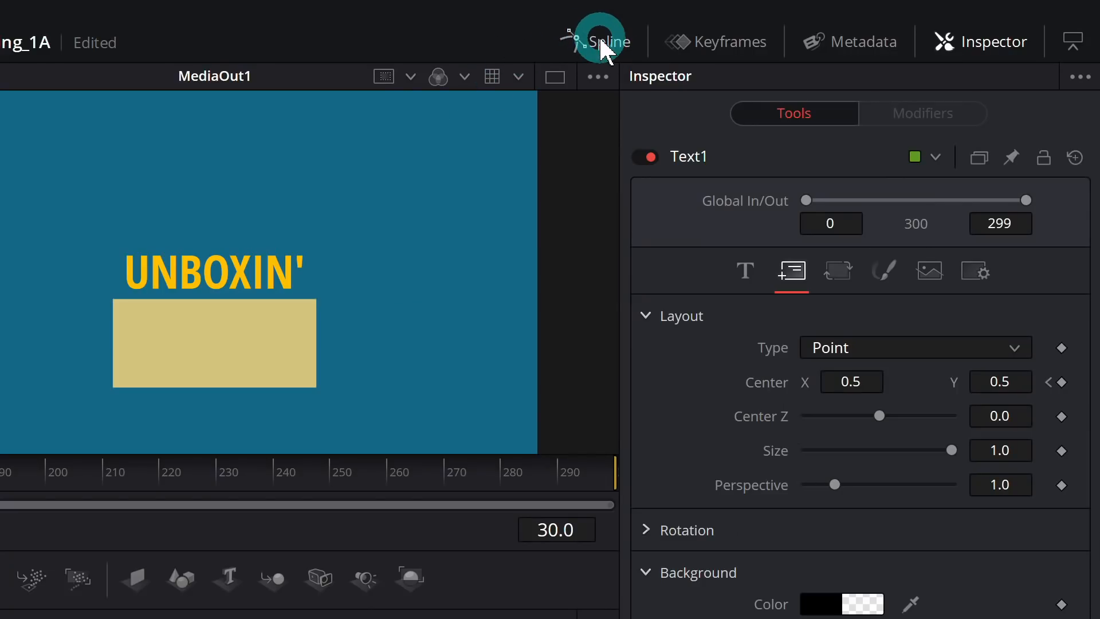
Smooth the last keyframe of Text1's Center displacement curve in the Spline editor to ease the title's movement, and close the editor.
click(602, 45)
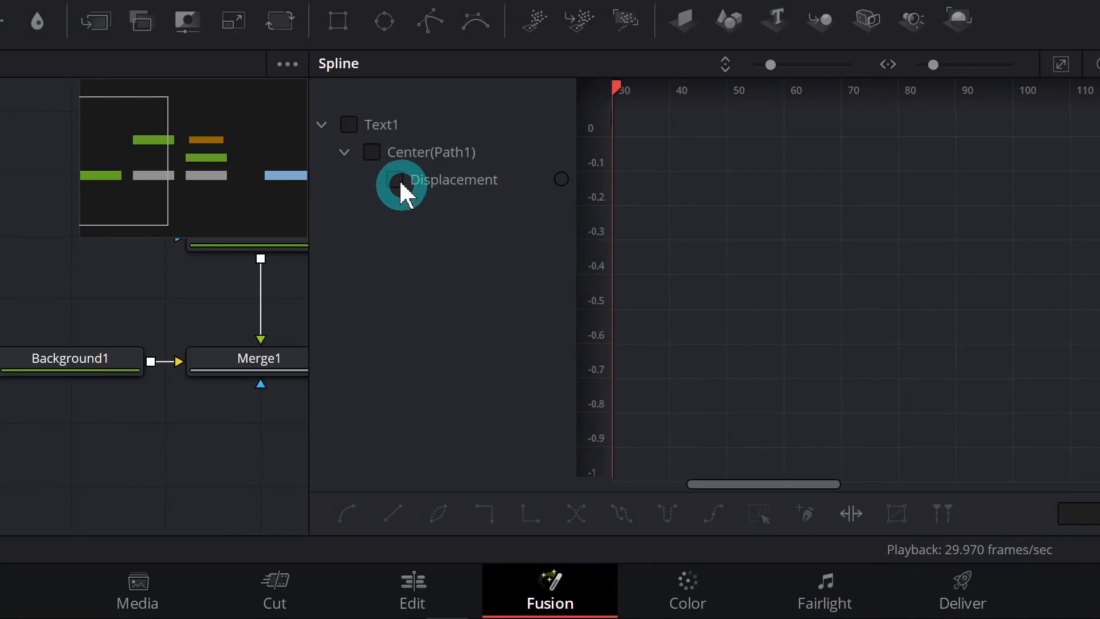
click(397, 182)
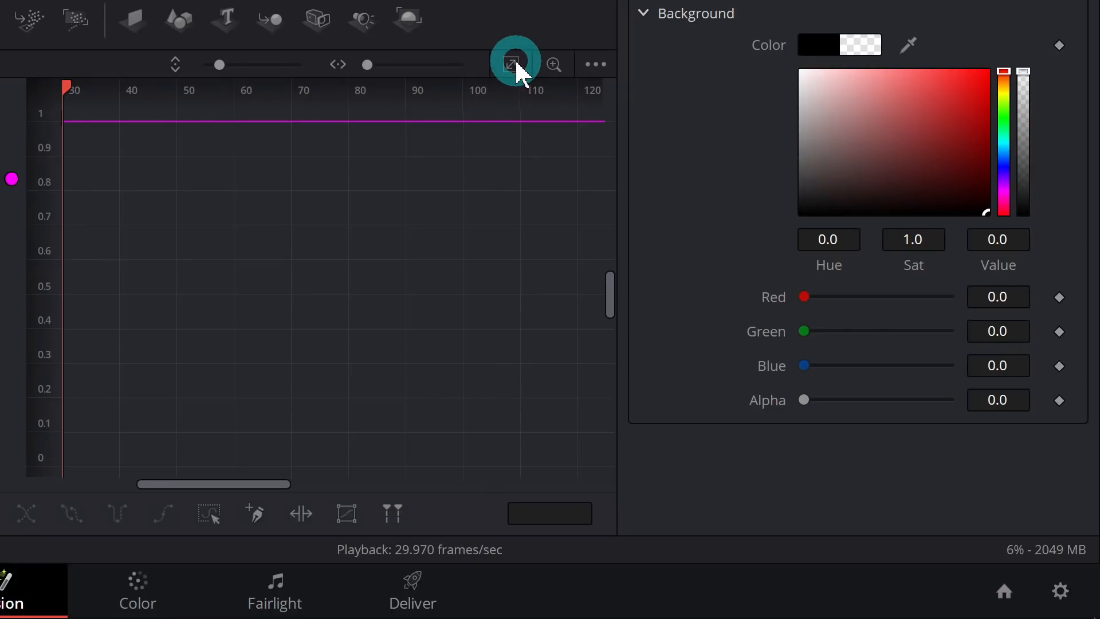
click(511, 64)
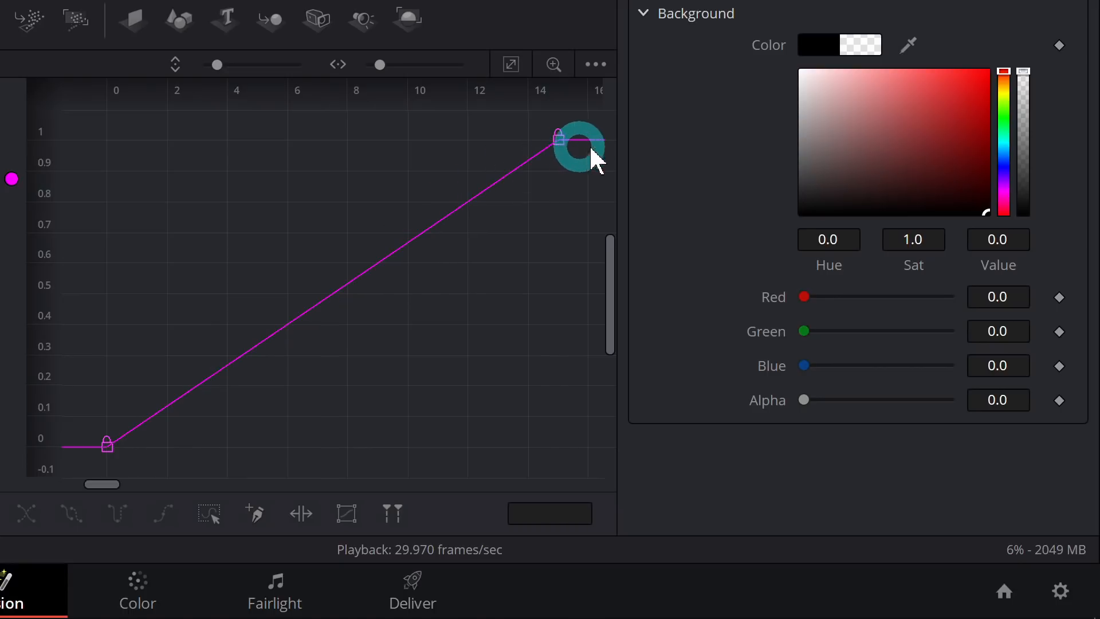
drag(585, 193, 514, 131)
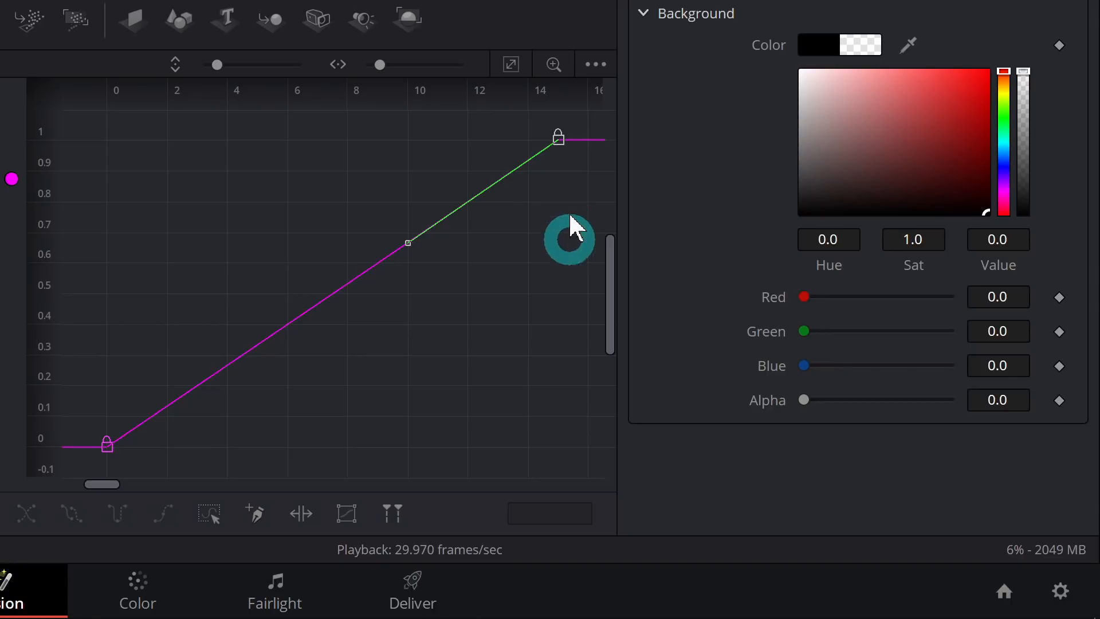
key(s)
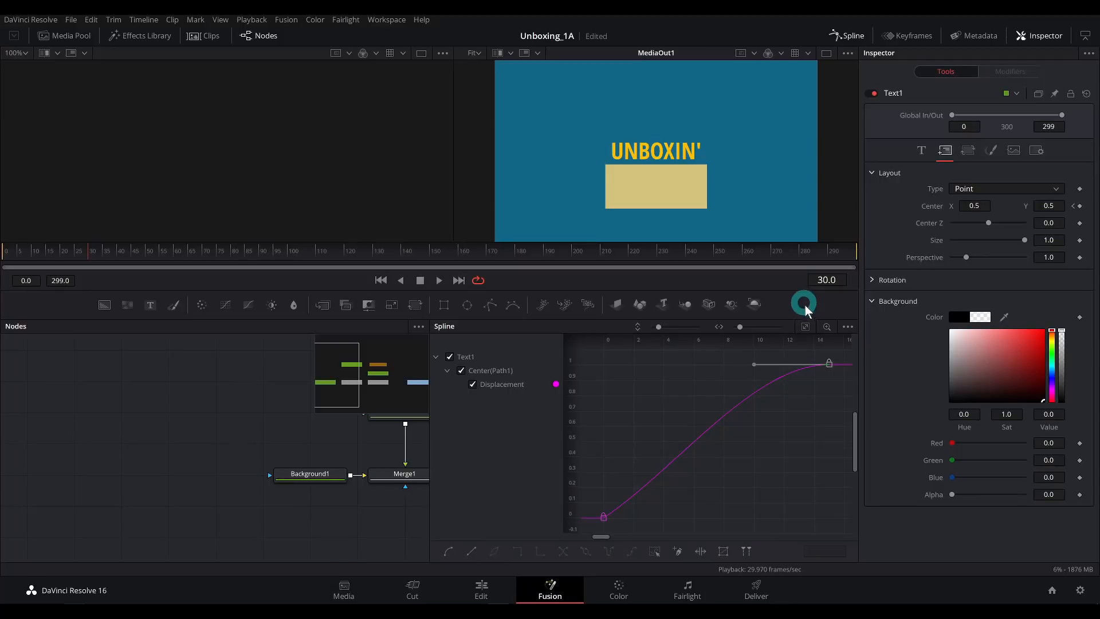
click(836, 43)
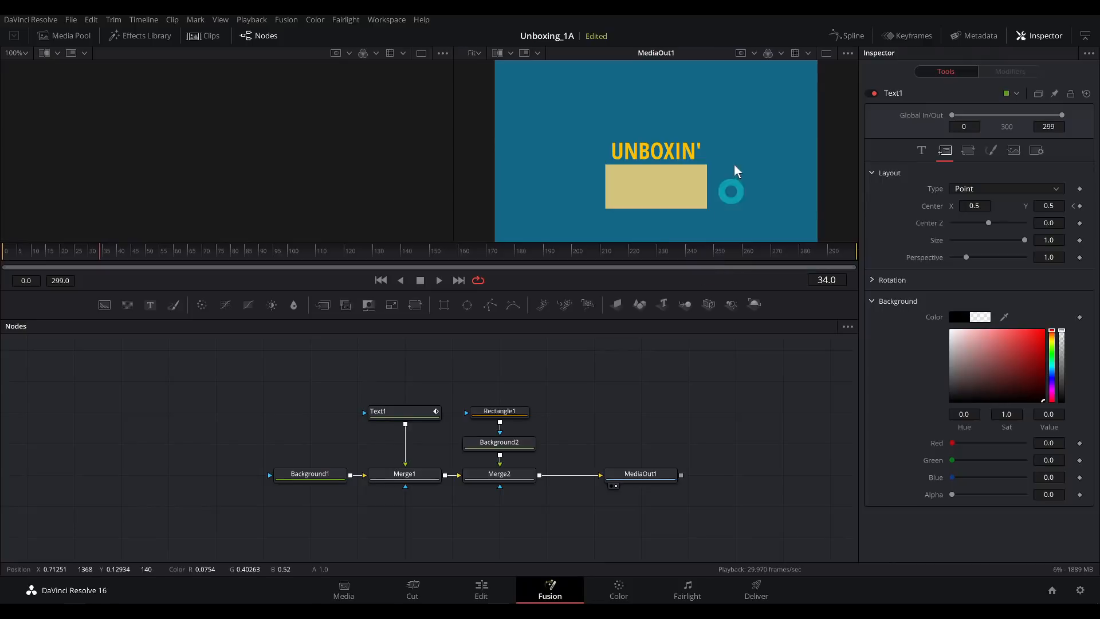
Place the Fusion Composition on V2 over the gap in the edit timeline and trim its end to the start of the following clip.
click(490, 595)
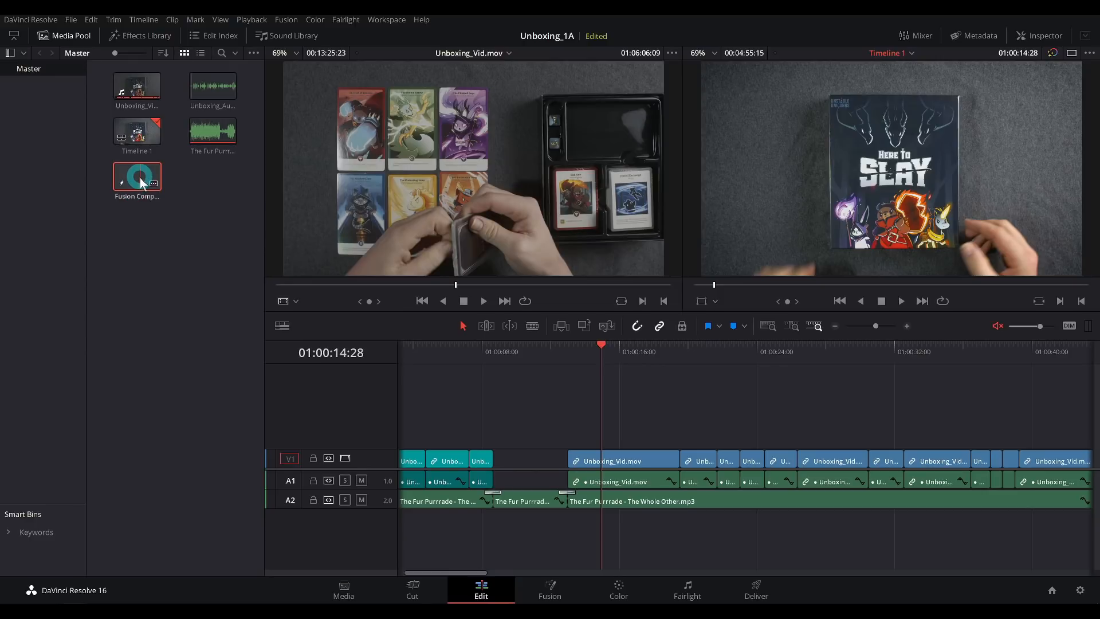
drag(139, 183, 502, 442)
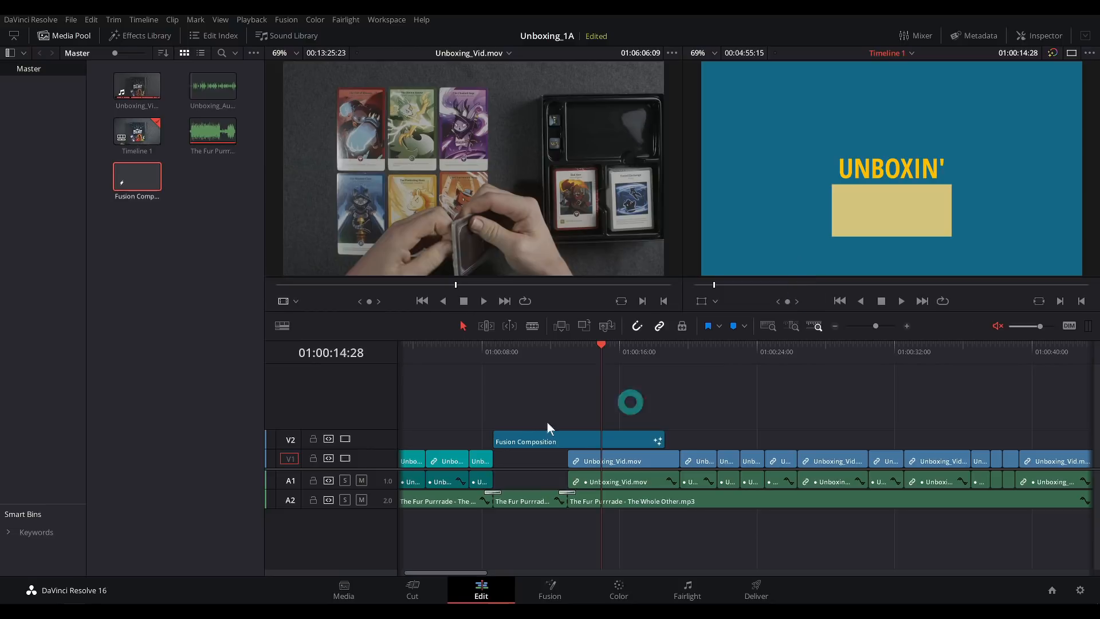
click(549, 443)
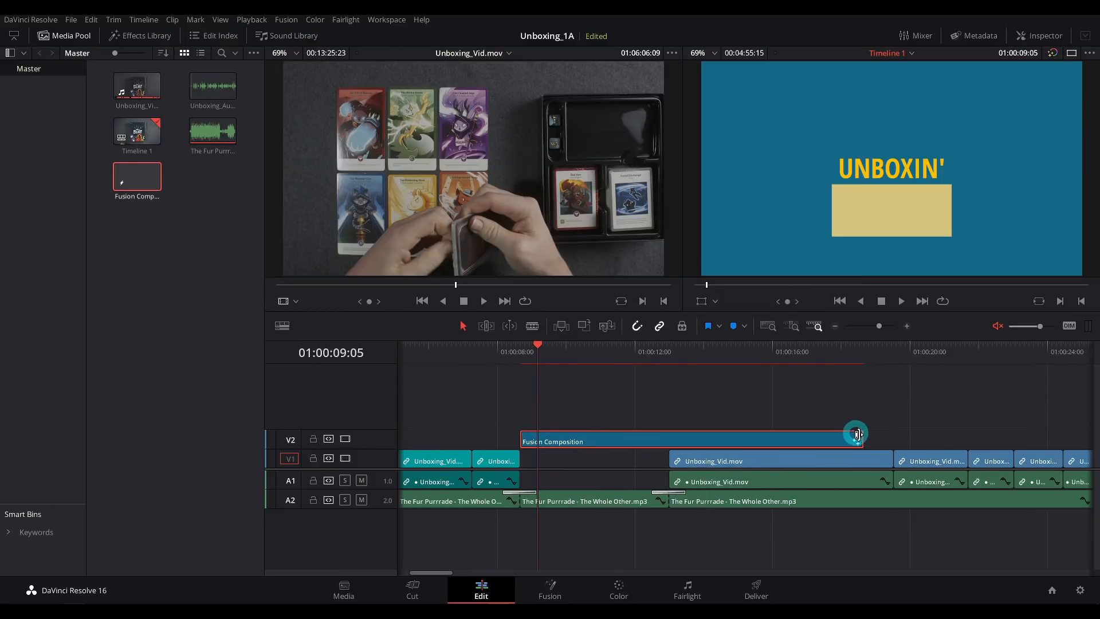
drag(858, 434, 668, 439)
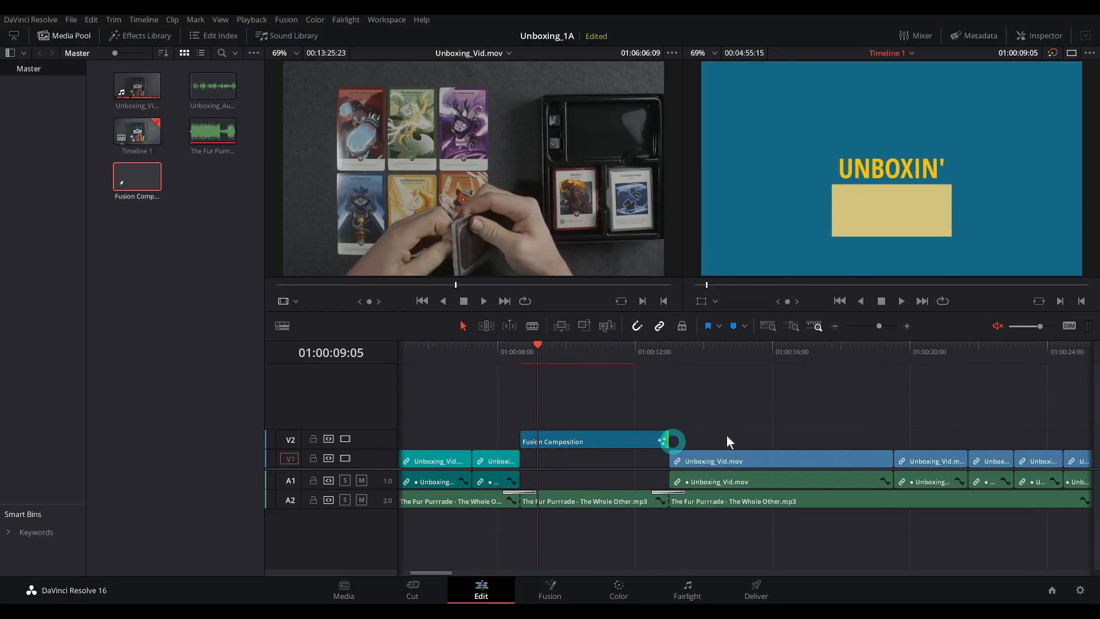
Play back the title section, and review the edited timeline from its beginning toward the end.
click(472, 347)
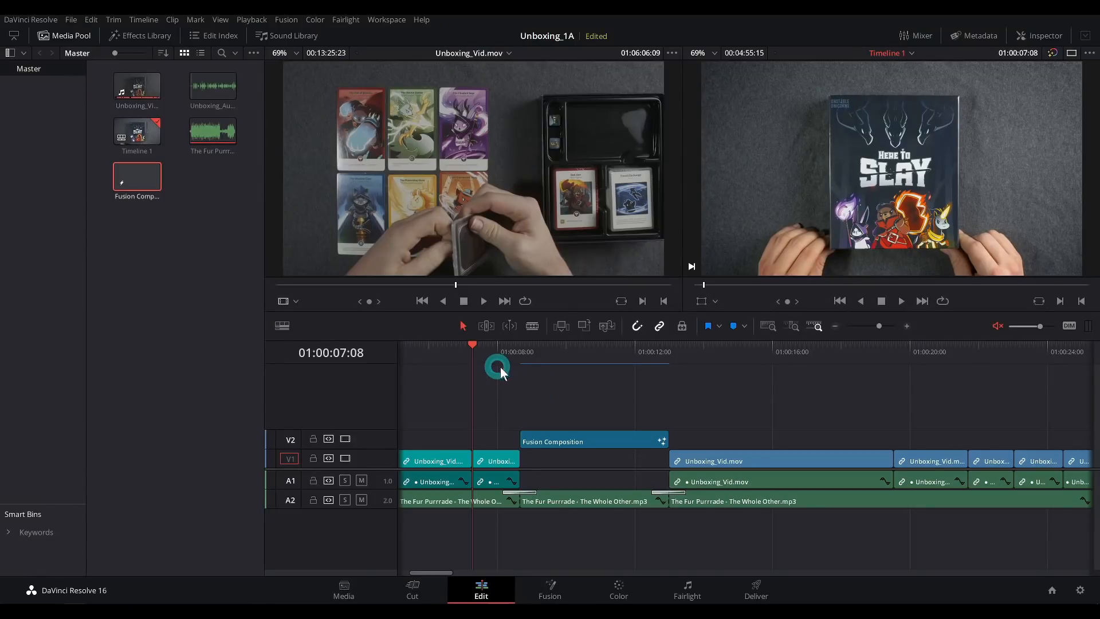
key(space)
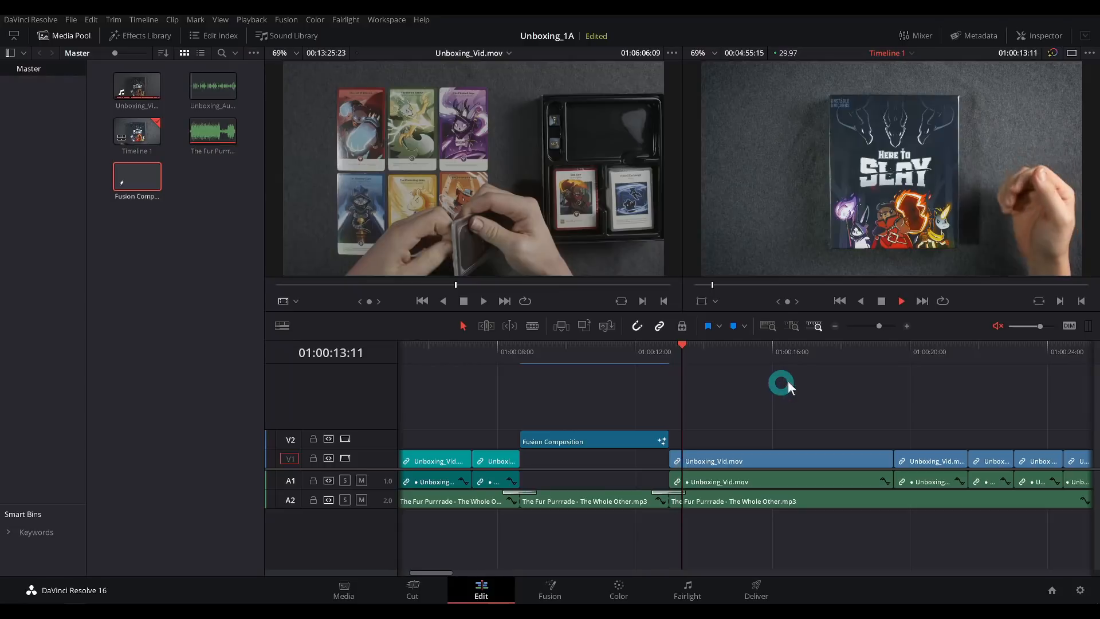
key(space)
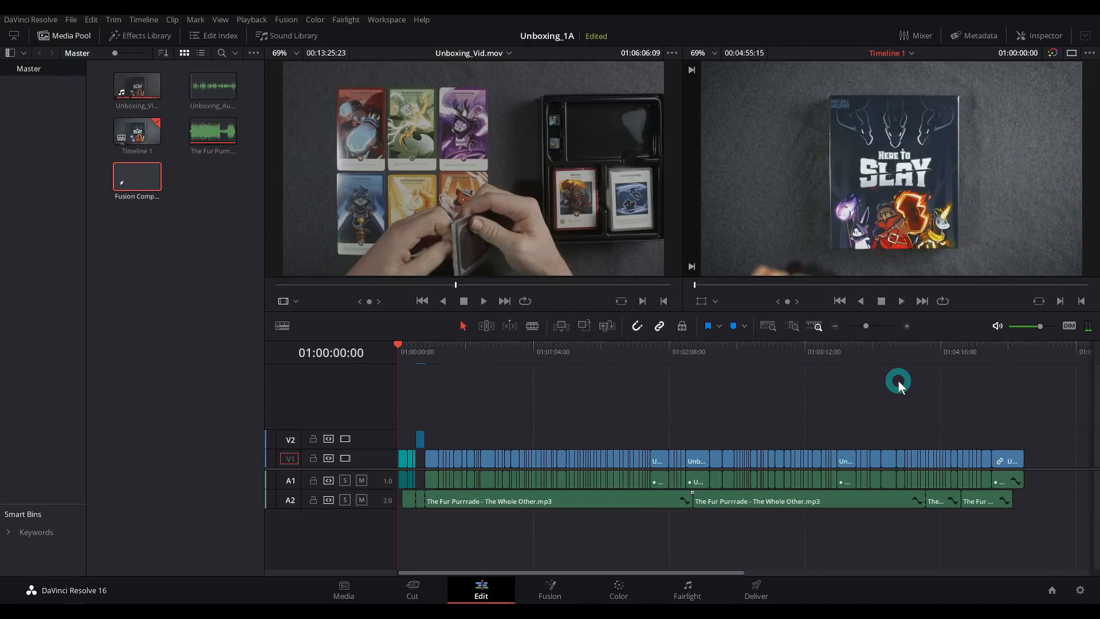
key(space)
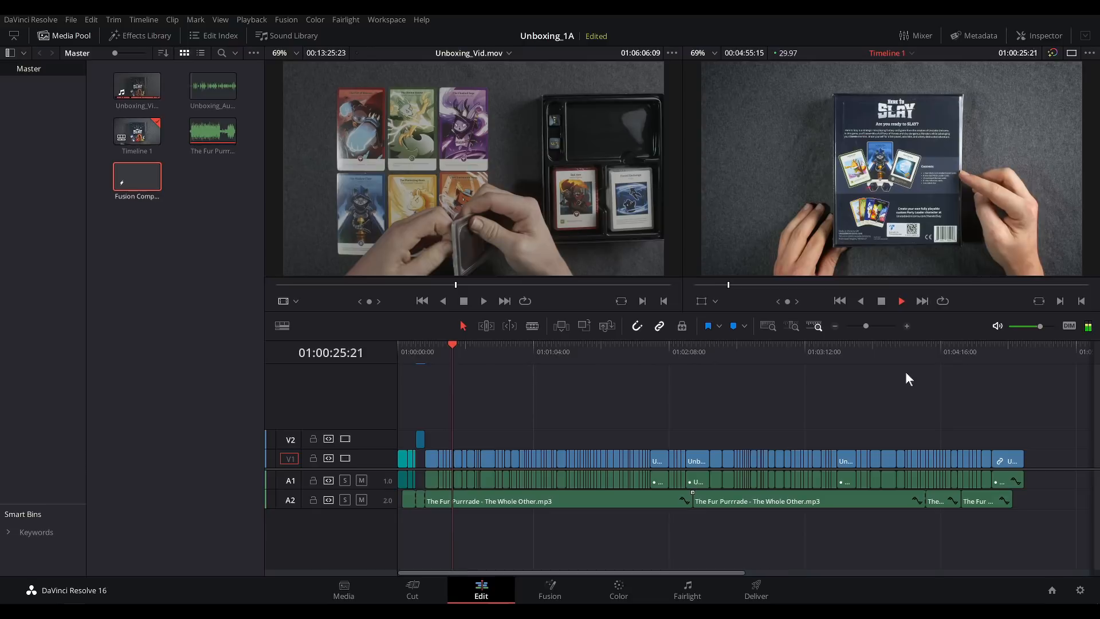
key(space)
drag(521, 349, 992, 367)
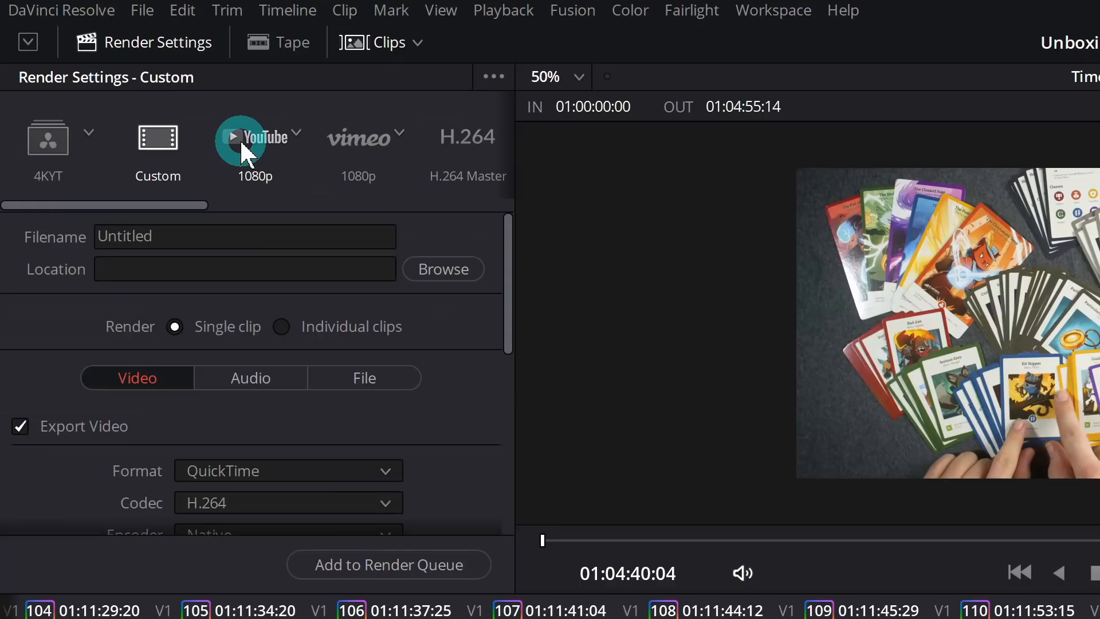
Try the YouTube 1080p render preset and examine its format and direct upload options.
click(240, 138)
scroll(431, 352, down, 3)
scroll(431, 352, down, 2)
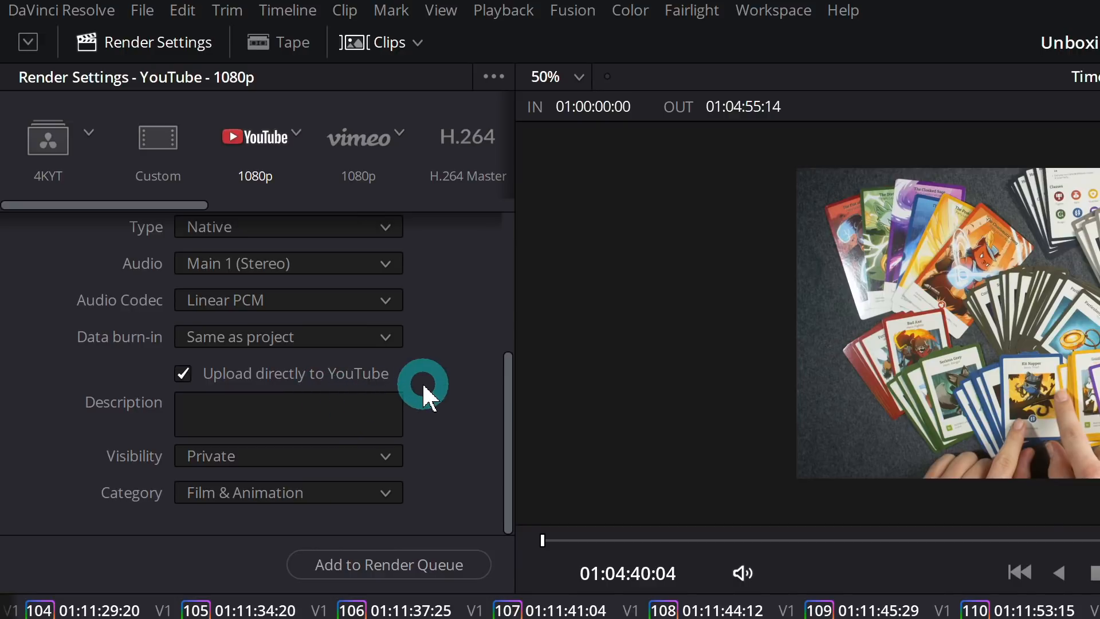
scroll(423, 408, up, 5)
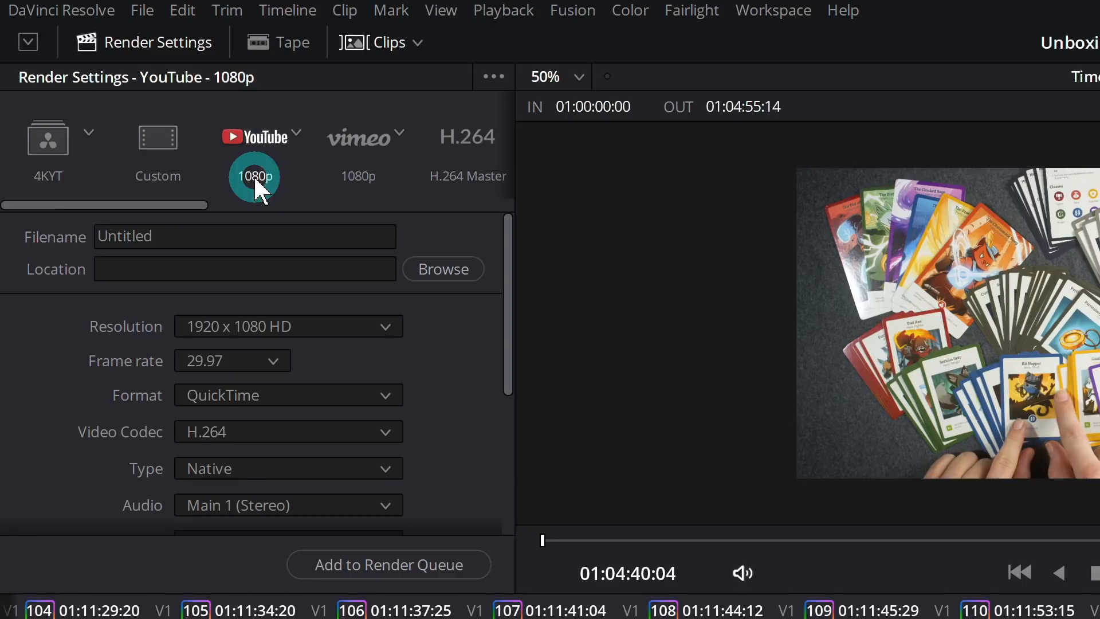
Switch to the Custom render preset and restrict the video quality to 30000 Kb/s.
click(161, 159)
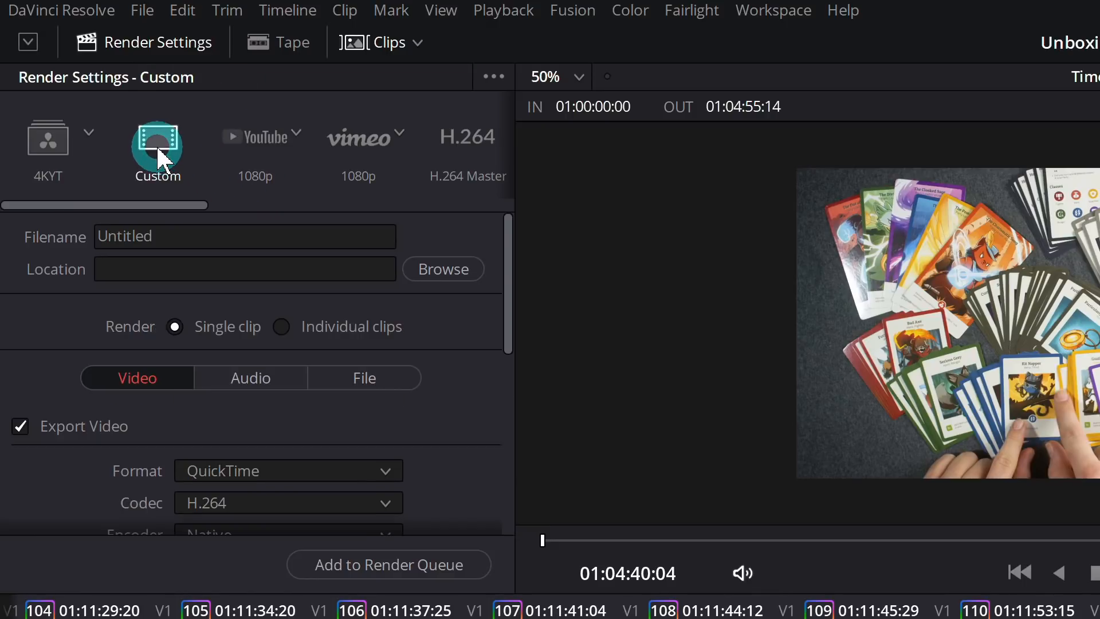
scroll(447, 355, down, 4)
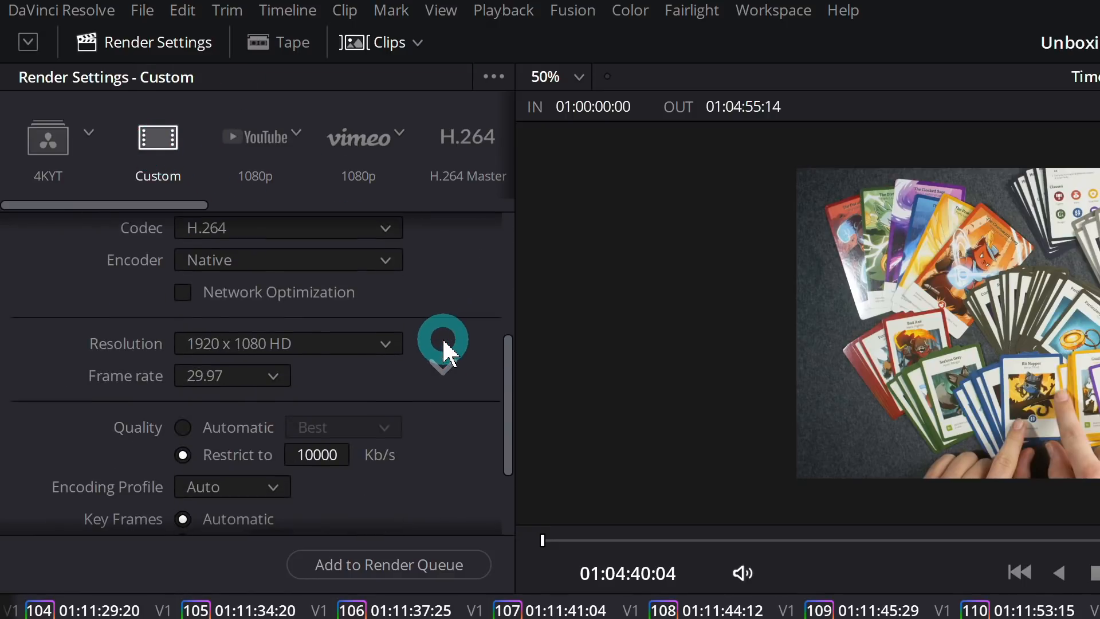
scroll(444, 344, down, 2)
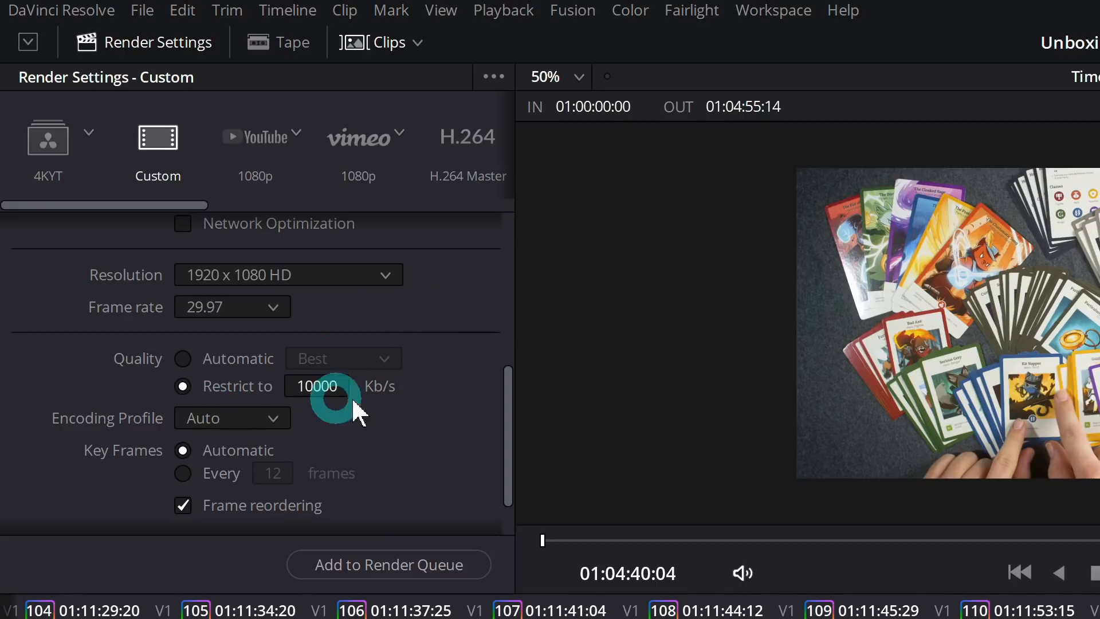
click(302, 387)
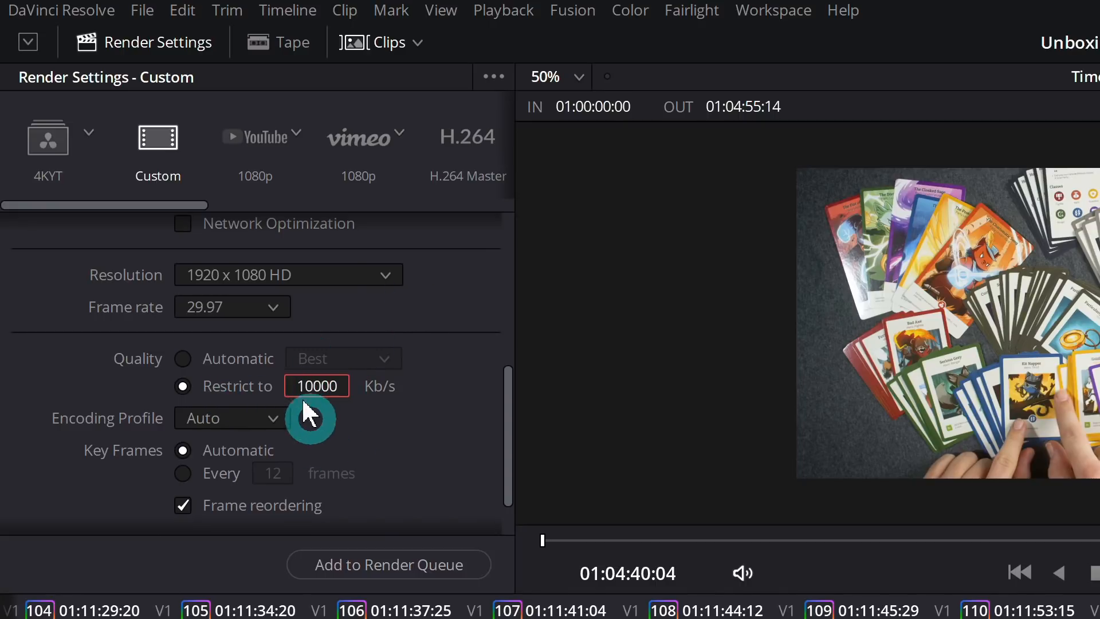
double_click(310, 390)
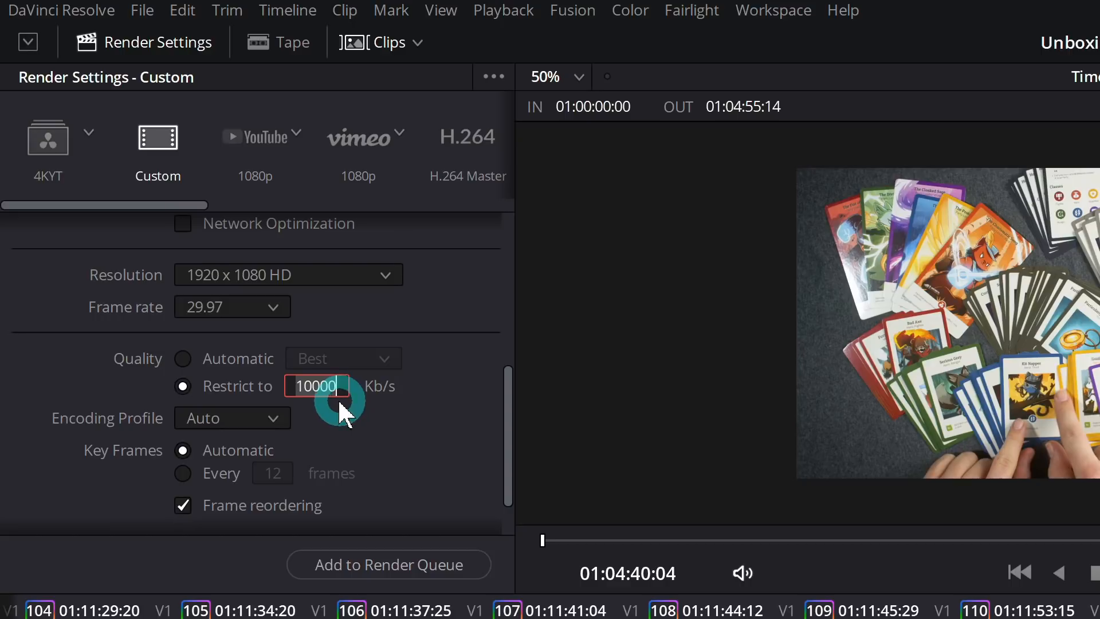
click(311, 385)
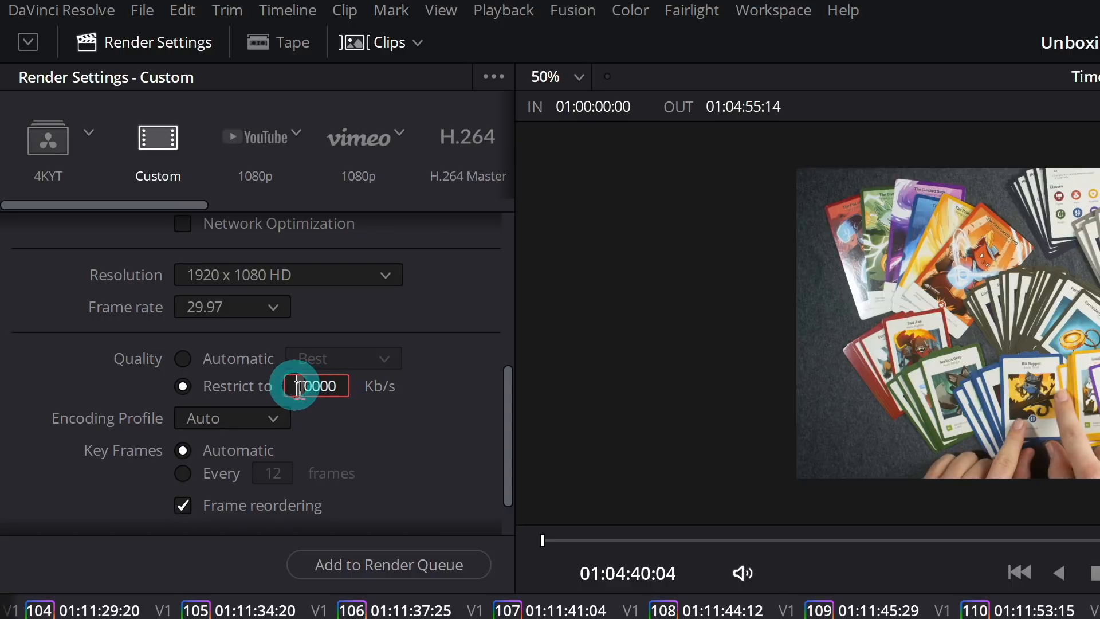
key(Delete)
text(3)
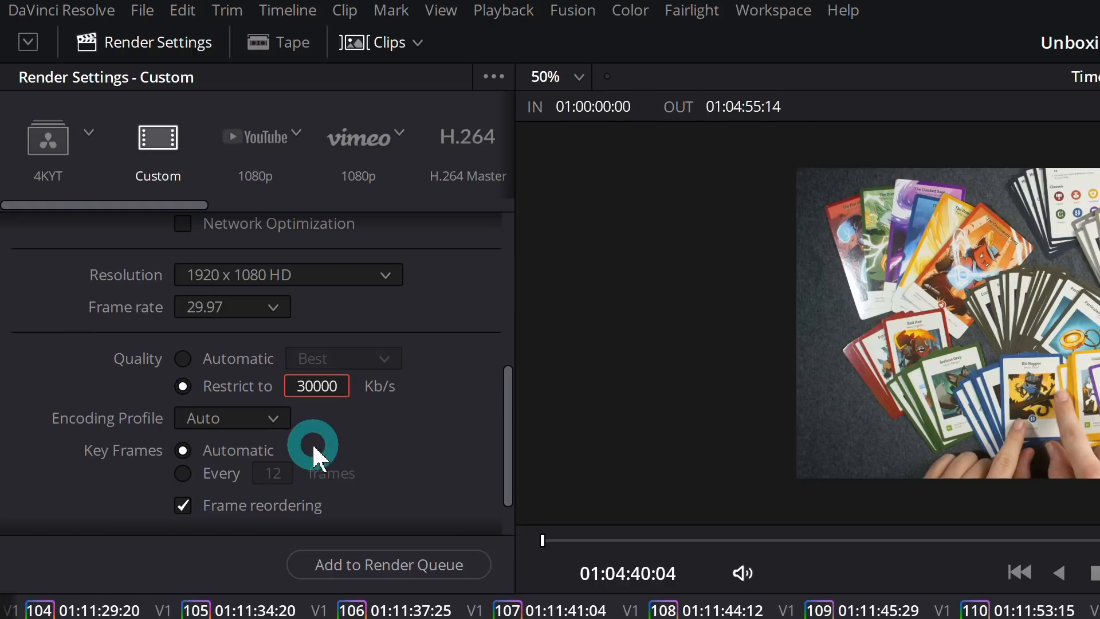
click(403, 426)
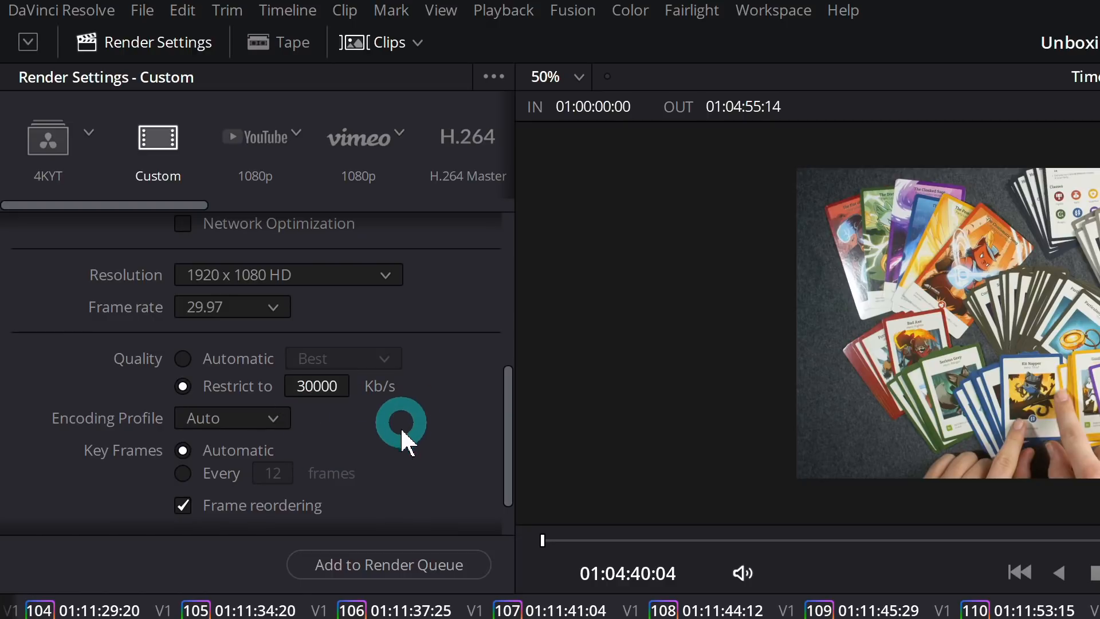
scroll(401, 401, down, 2)
scroll(424, 418, up, 6)
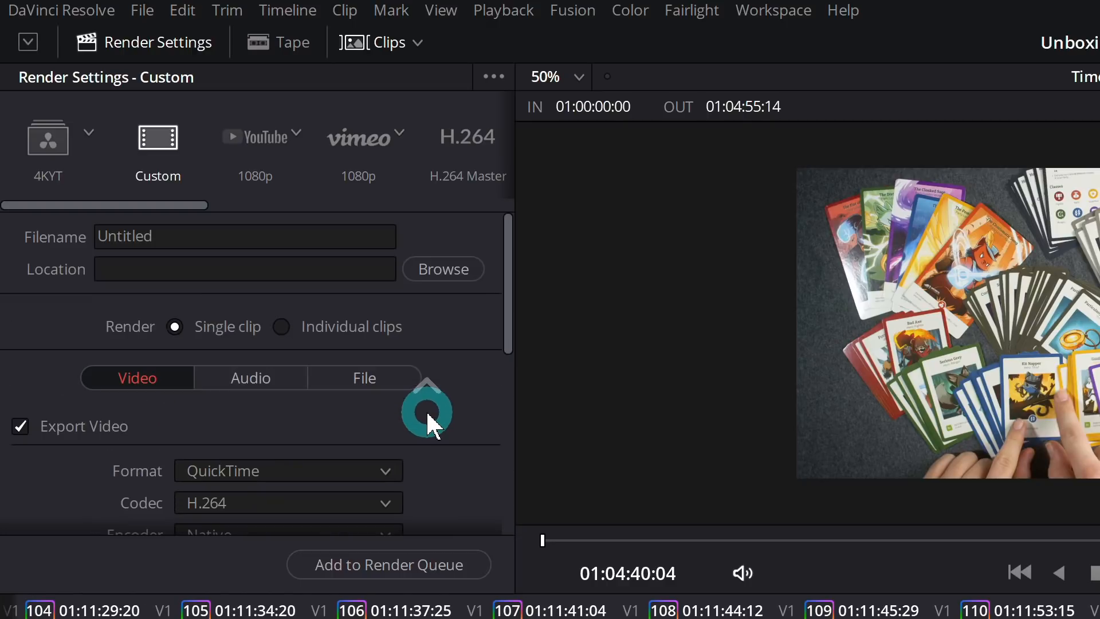
Set the render destination to the Desktop folder with the file name Here_To_Slay_Unboxing.mov.
click(450, 281)
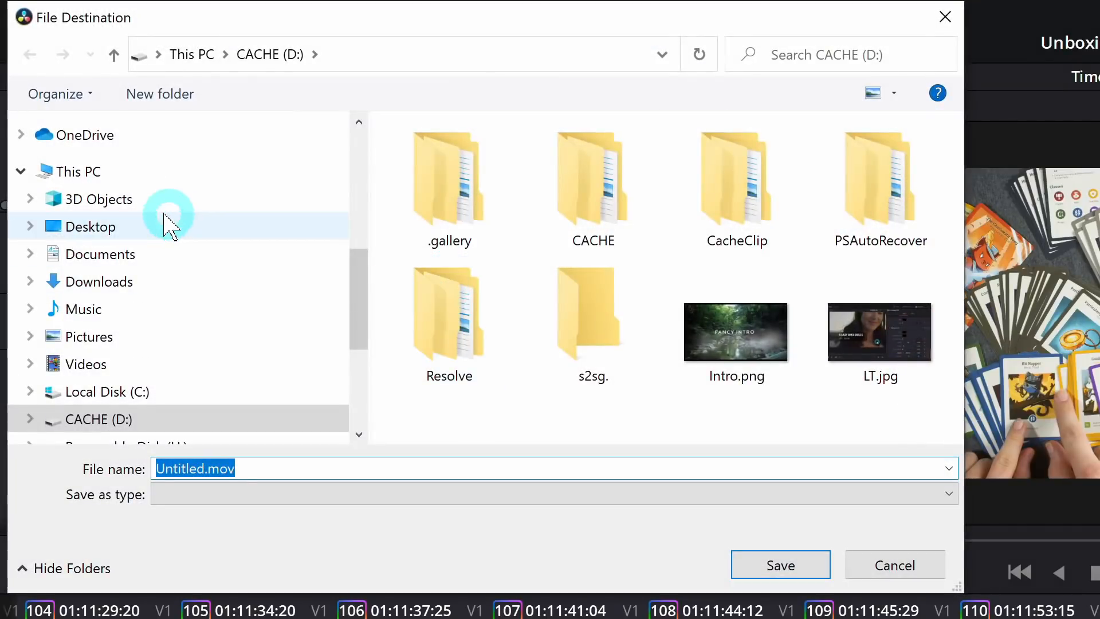
click(170, 226)
double_click(226, 469)
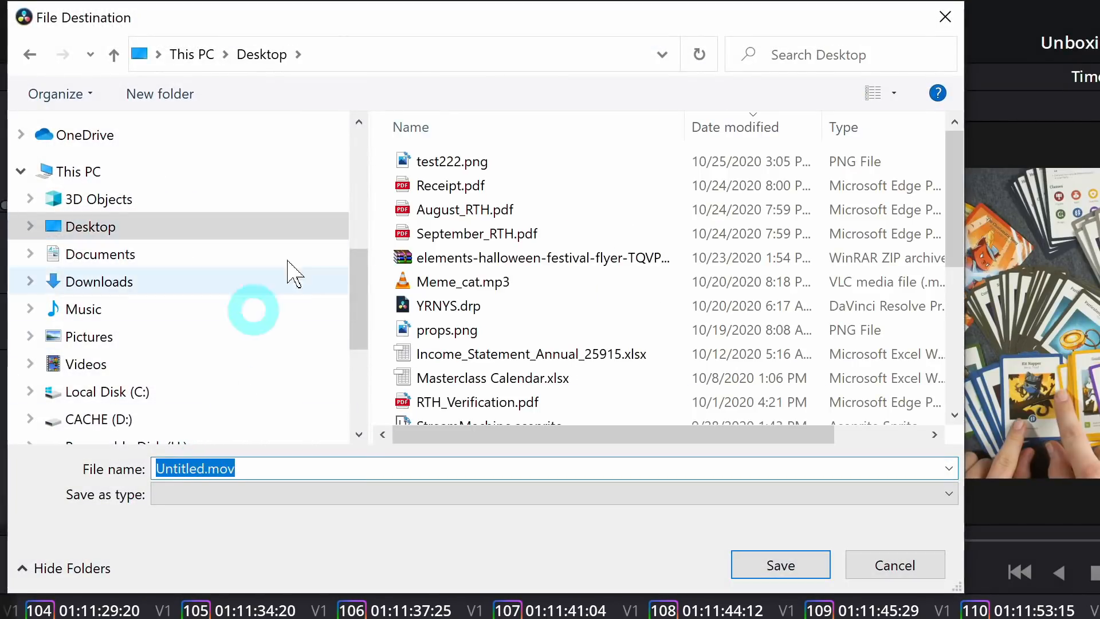
text(Here_To_Slay_Unboxin)
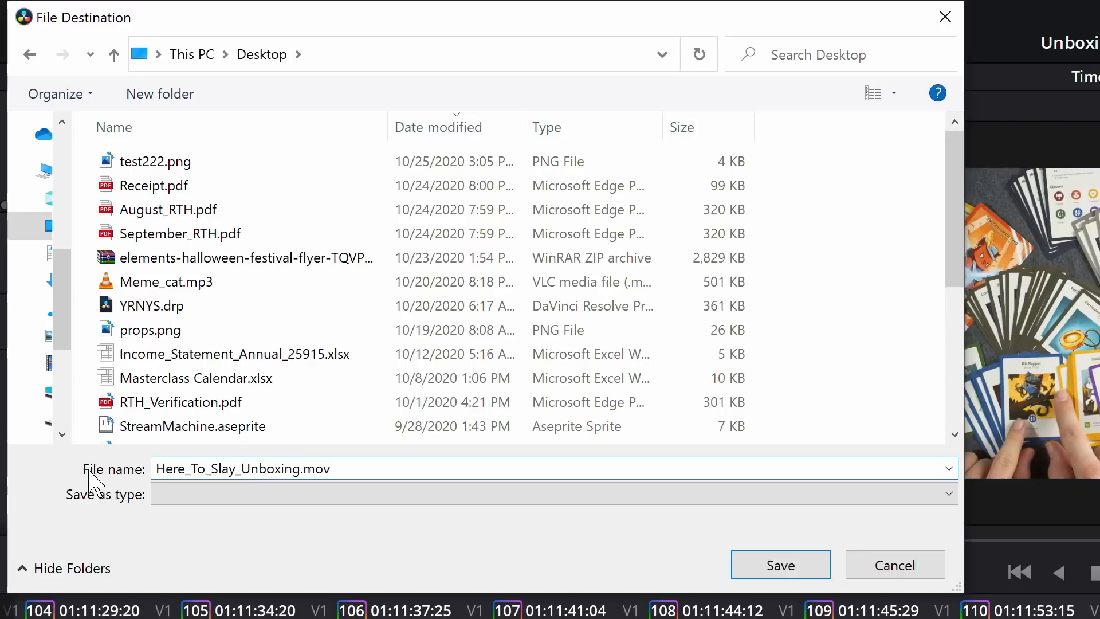
text(g)
key(Return)
Add the configured timeline export to the render queue and start rendering it.
scroll(464, 378, down, 5)
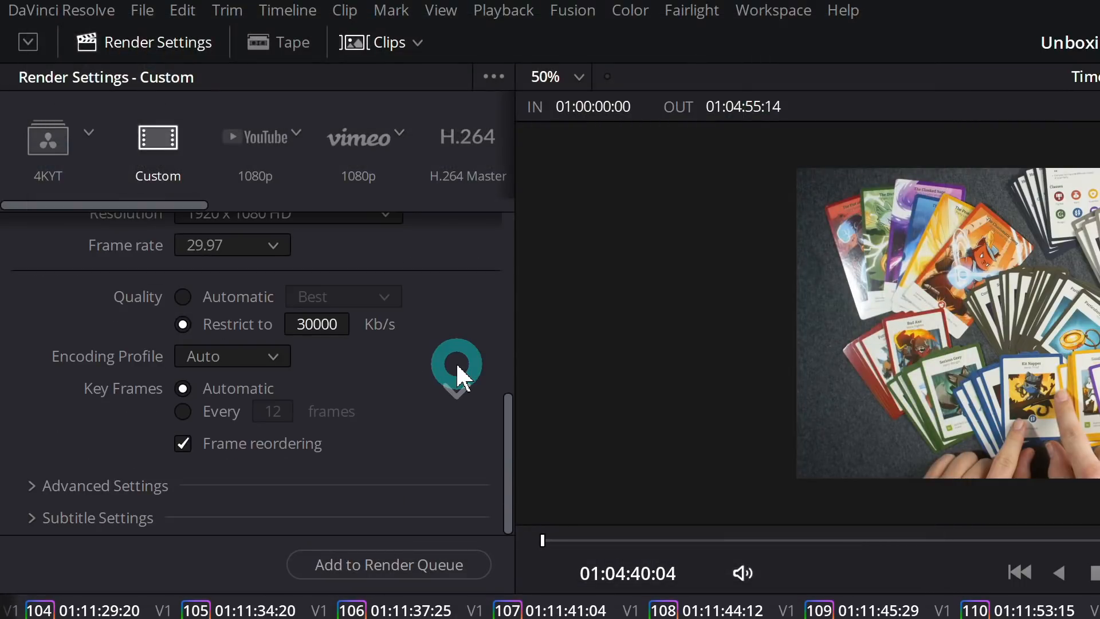
click(394, 565)
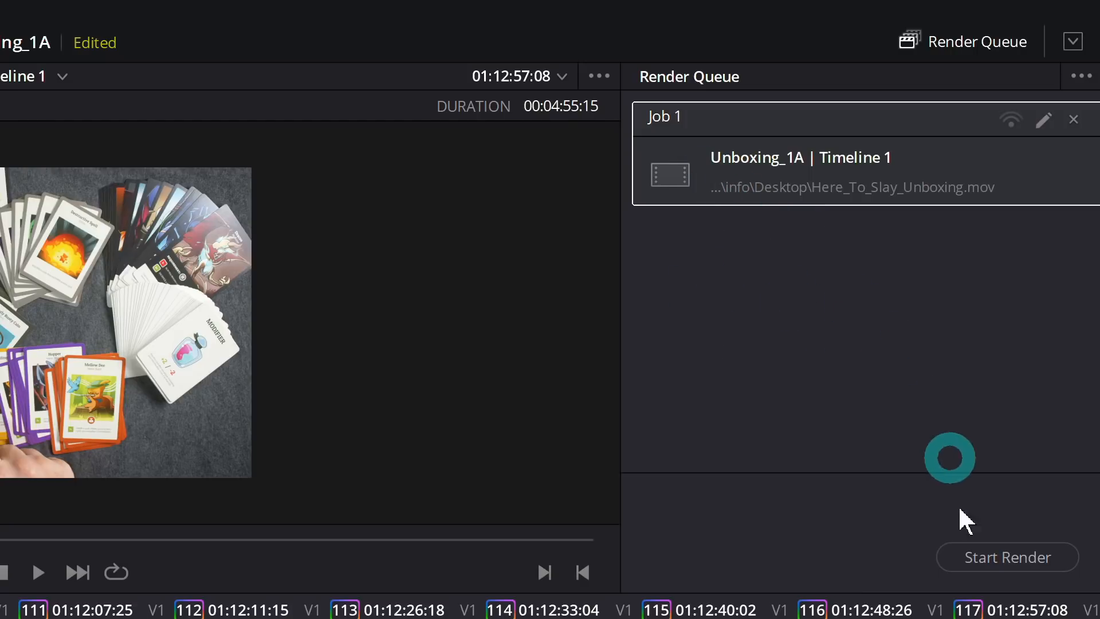
click(984, 562)
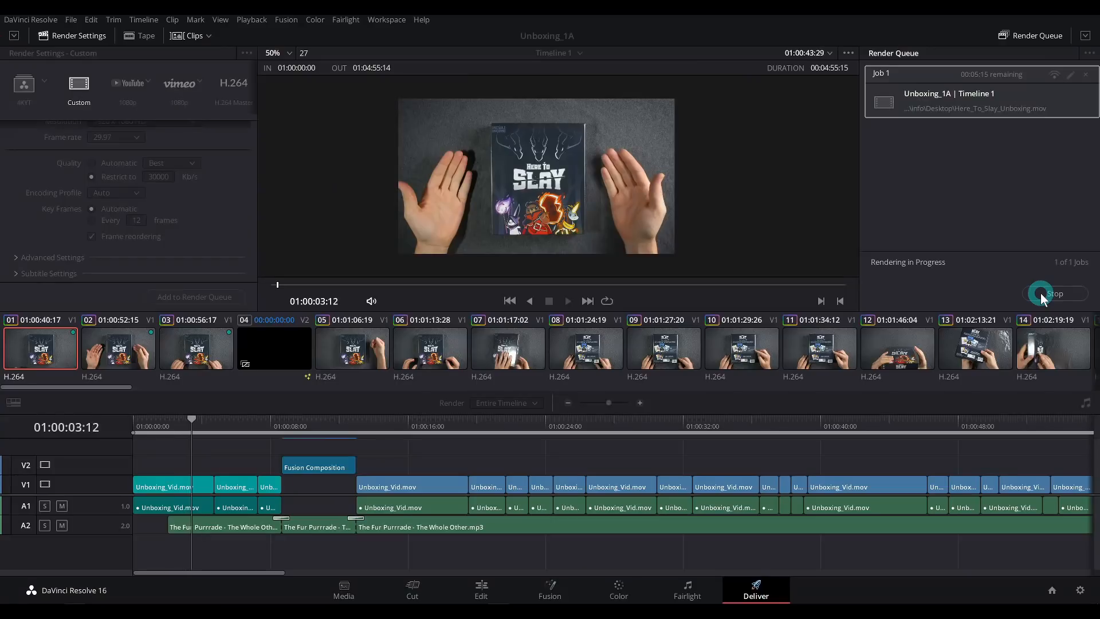